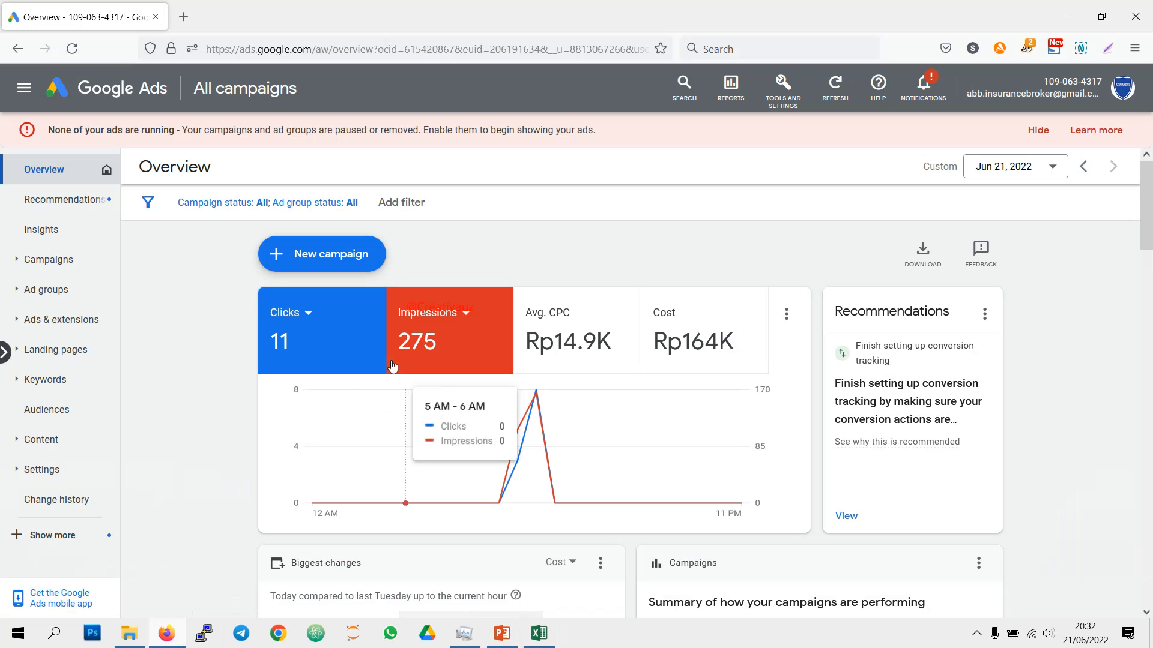
Step: Check the Pre Campaign slide in PowerPoint, return to Google Ads in Firefox and start a new campaign with the Website traffic objective
left_click(502, 633)
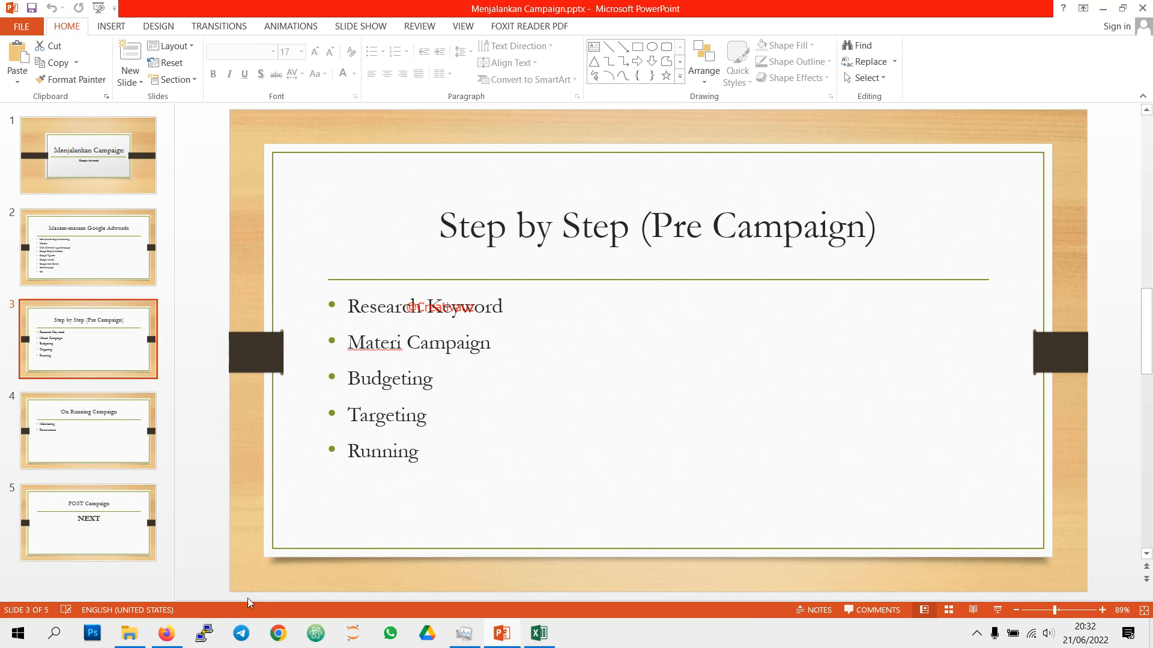
left_click(166, 633)
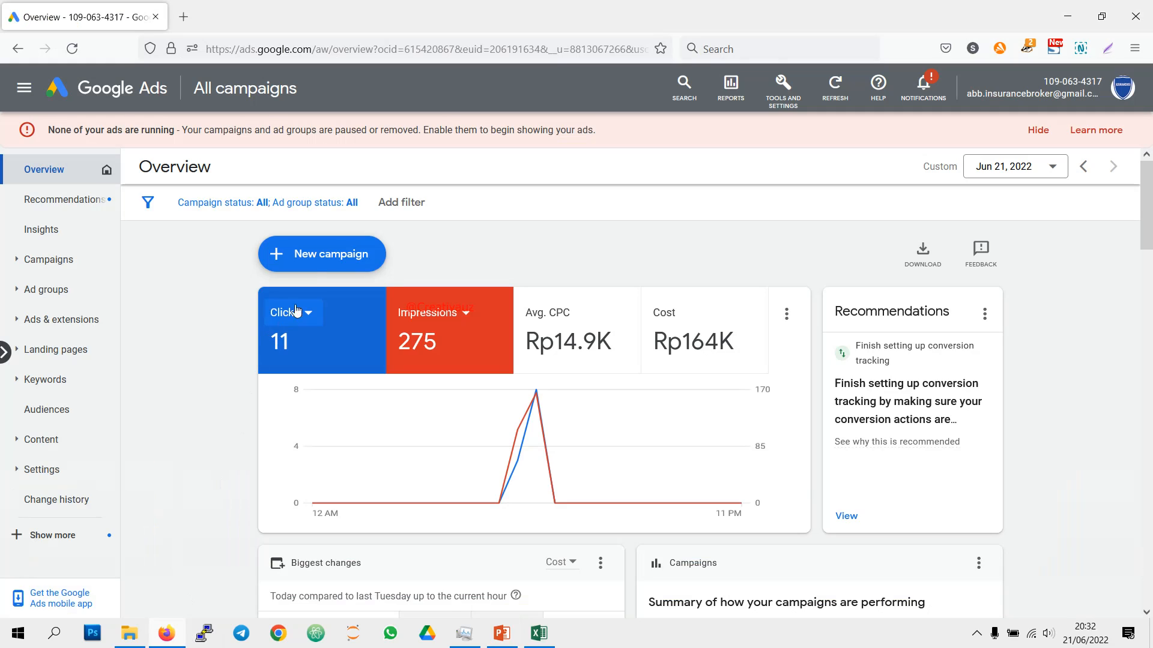
left_click(329, 251)
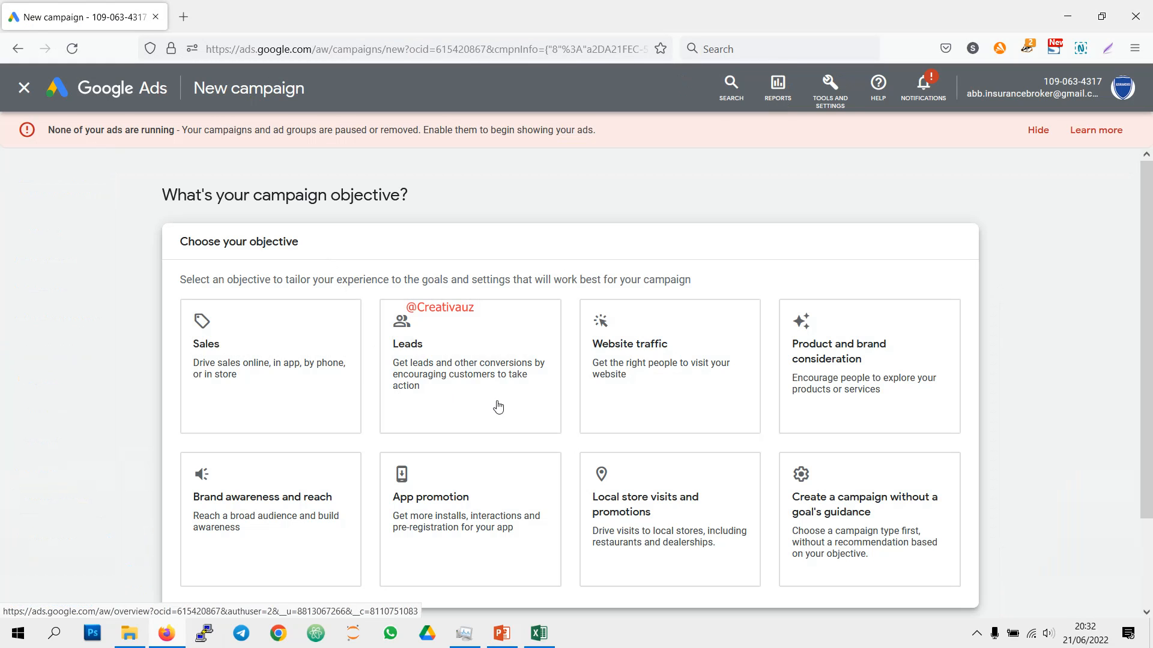
left_click(658, 380)
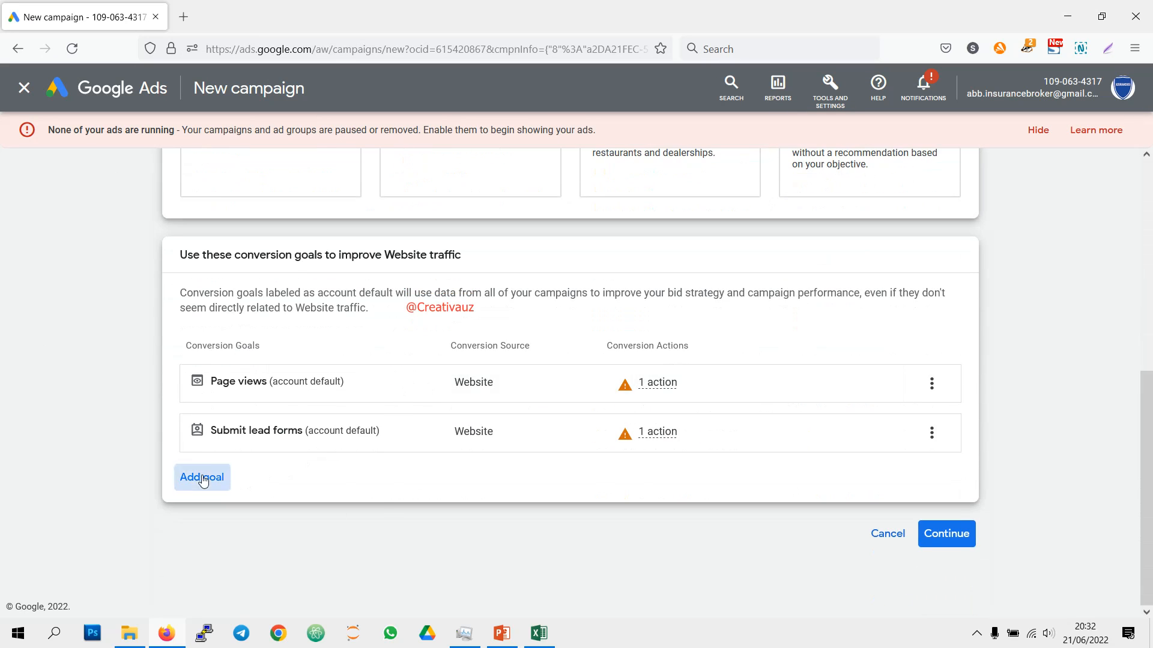
Step: Add the "konversi ke jualan" custom goal to the conversion goals and choose Search as the campaign type
left_click(203, 478)
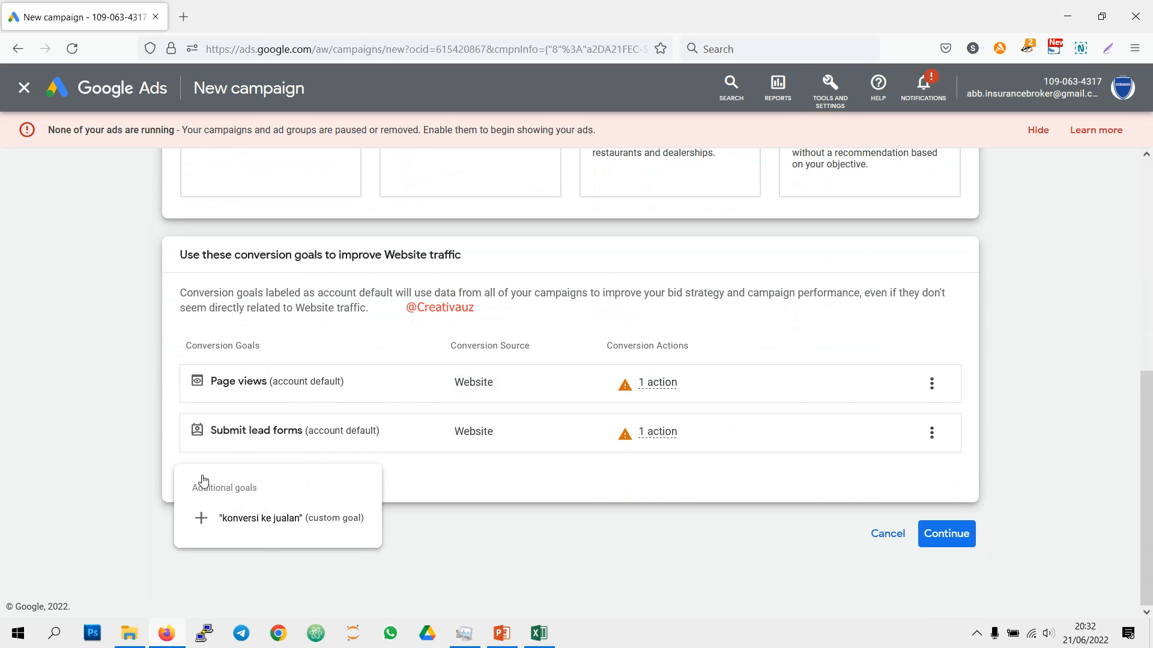
left_click(281, 520)
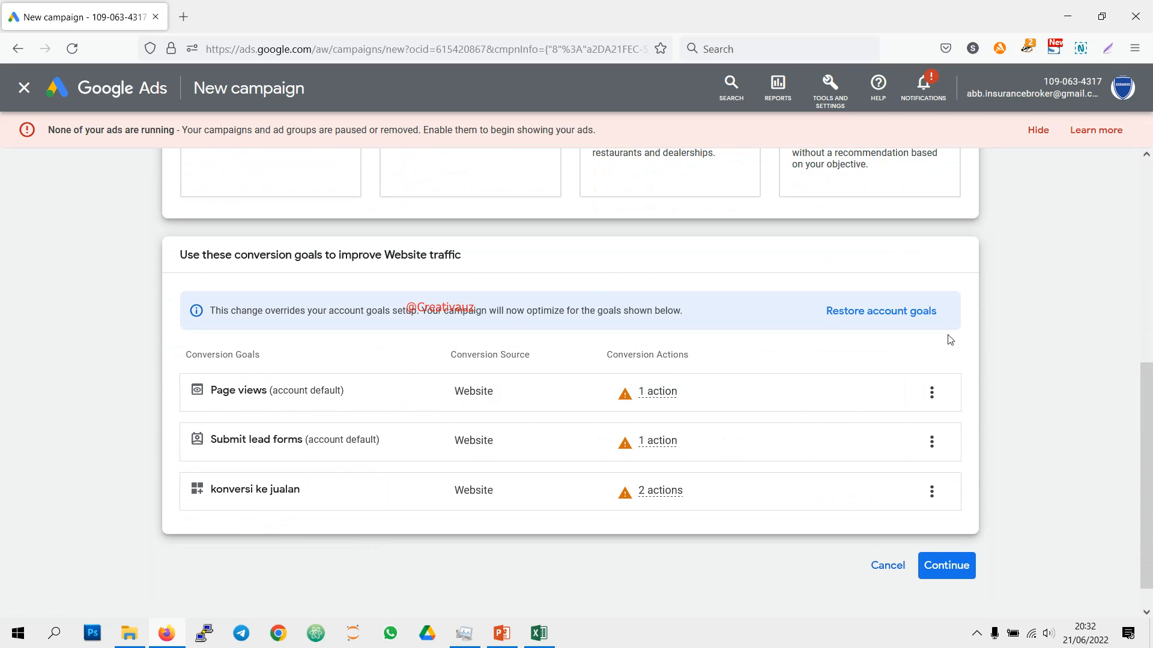
left_click(935, 564)
left_click(198, 309)
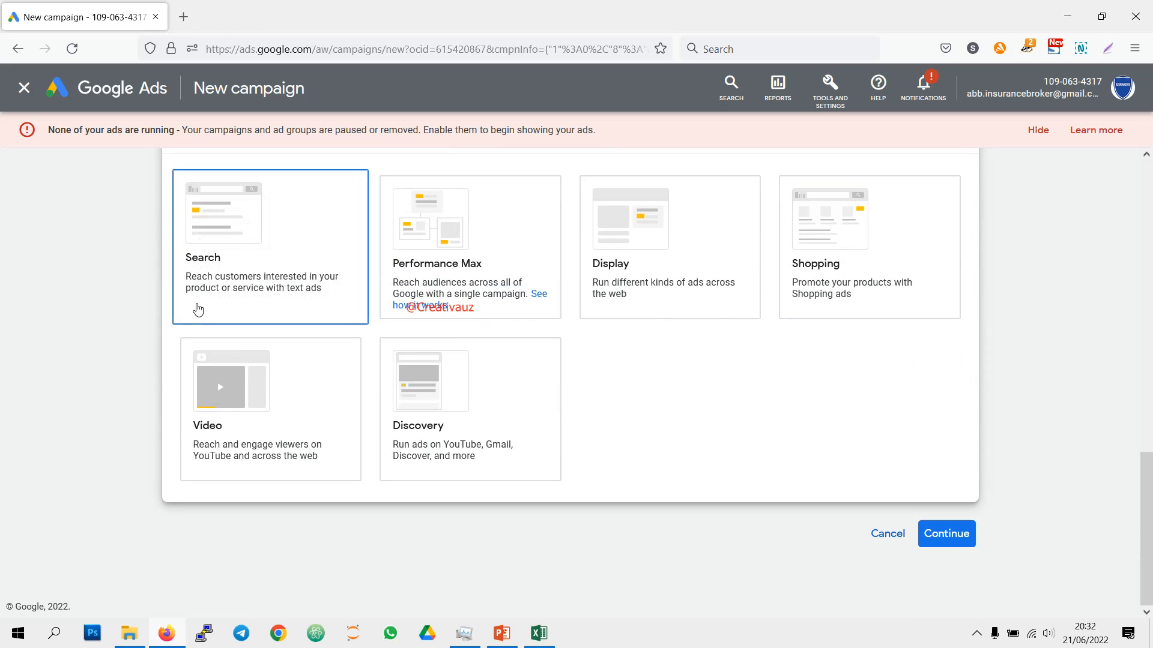
left_click(275, 266)
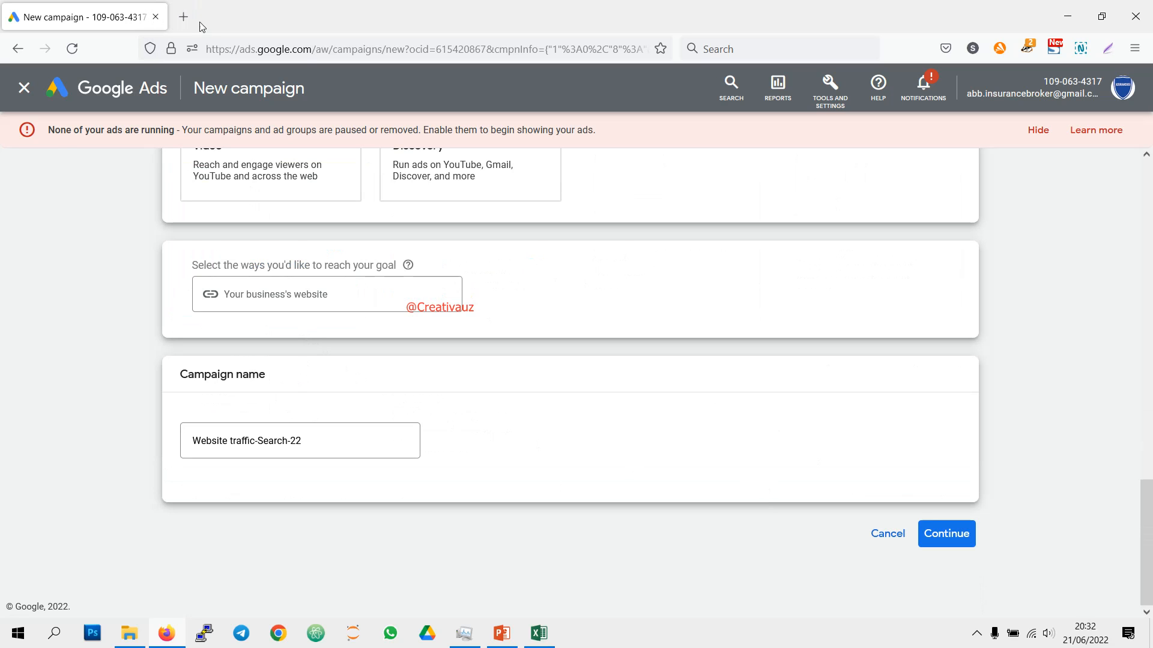
left_click(180, 19)
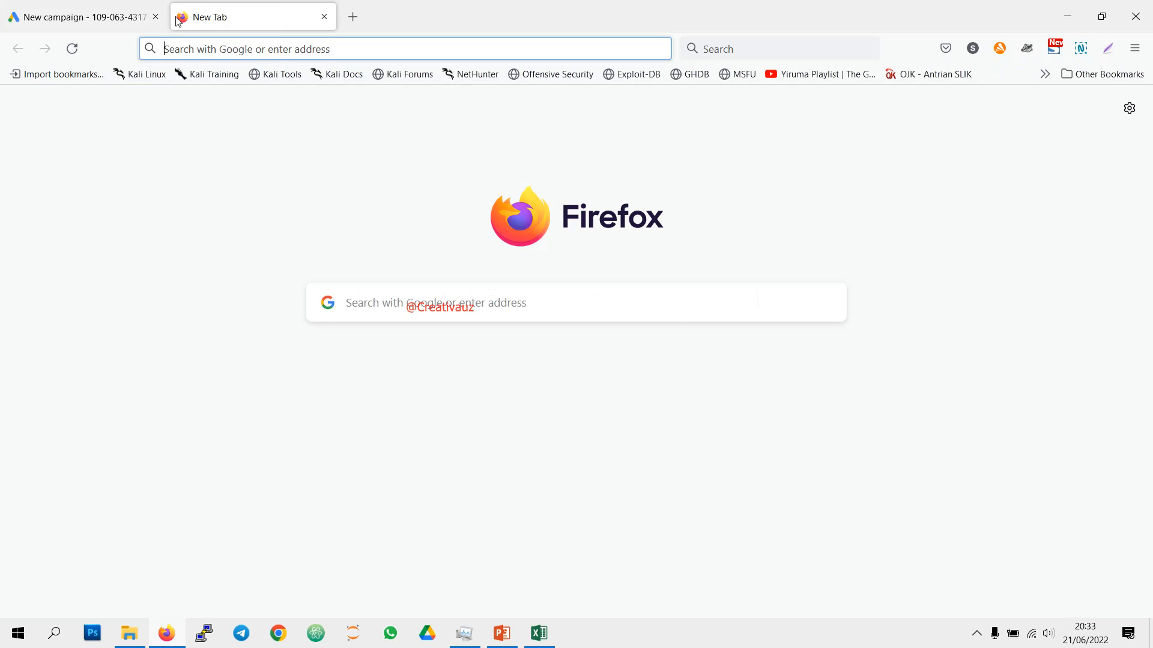
type("asur")
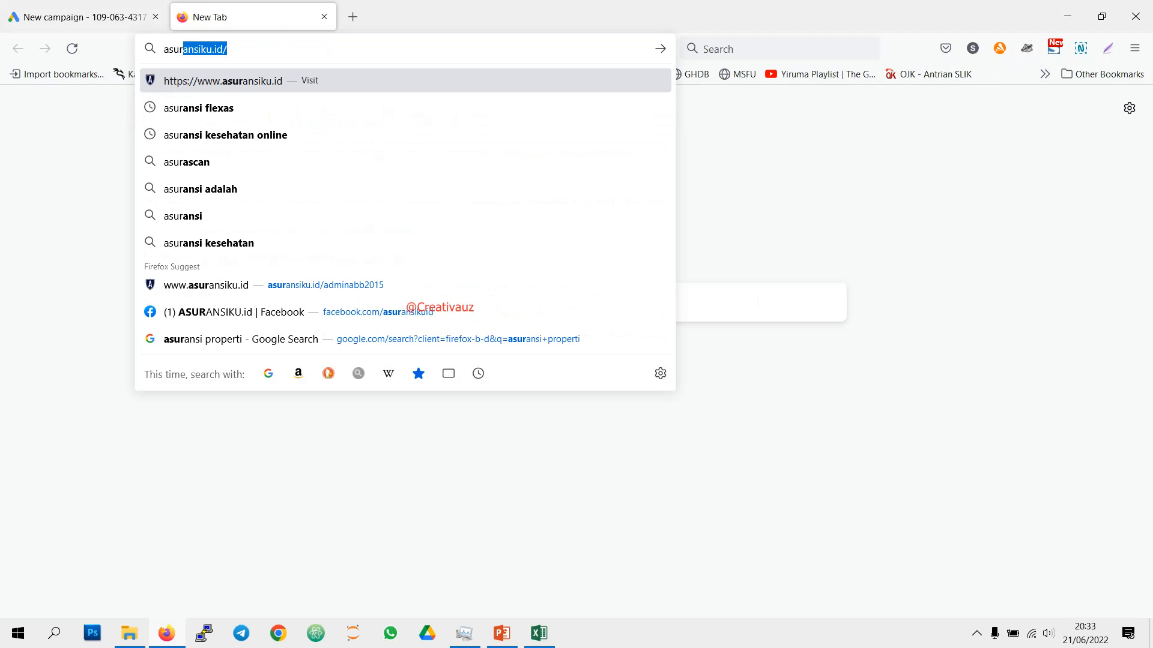
key("BackSpace")
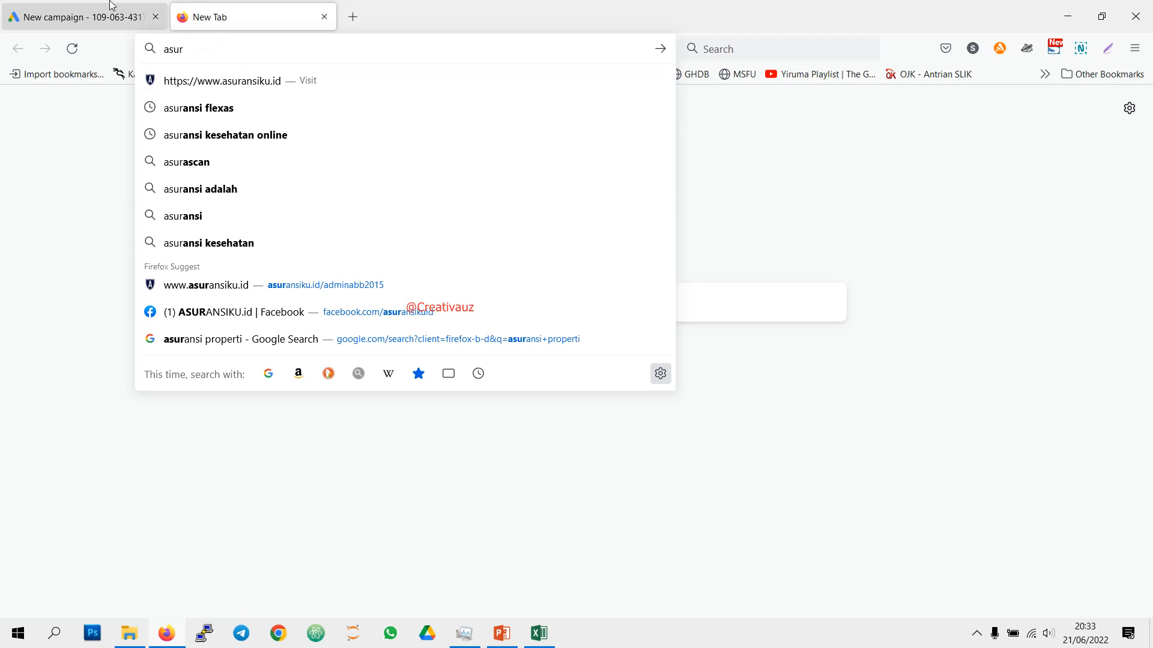
left_click(324, 16)
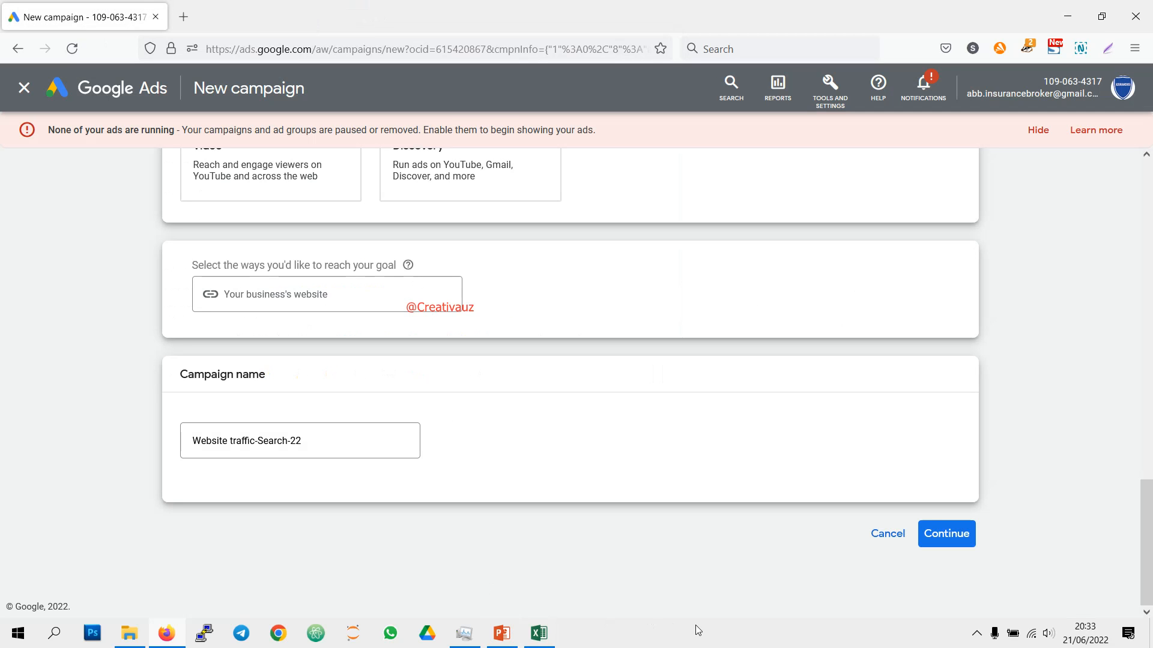
left_click(970, 640)
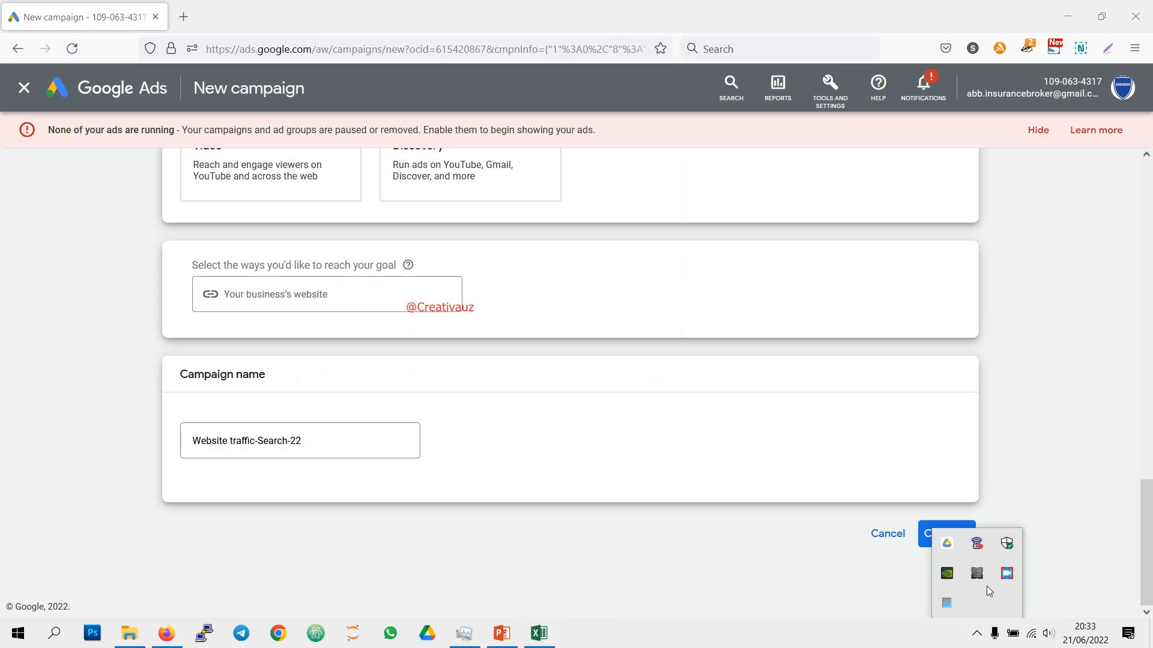
left_click(1007, 577)
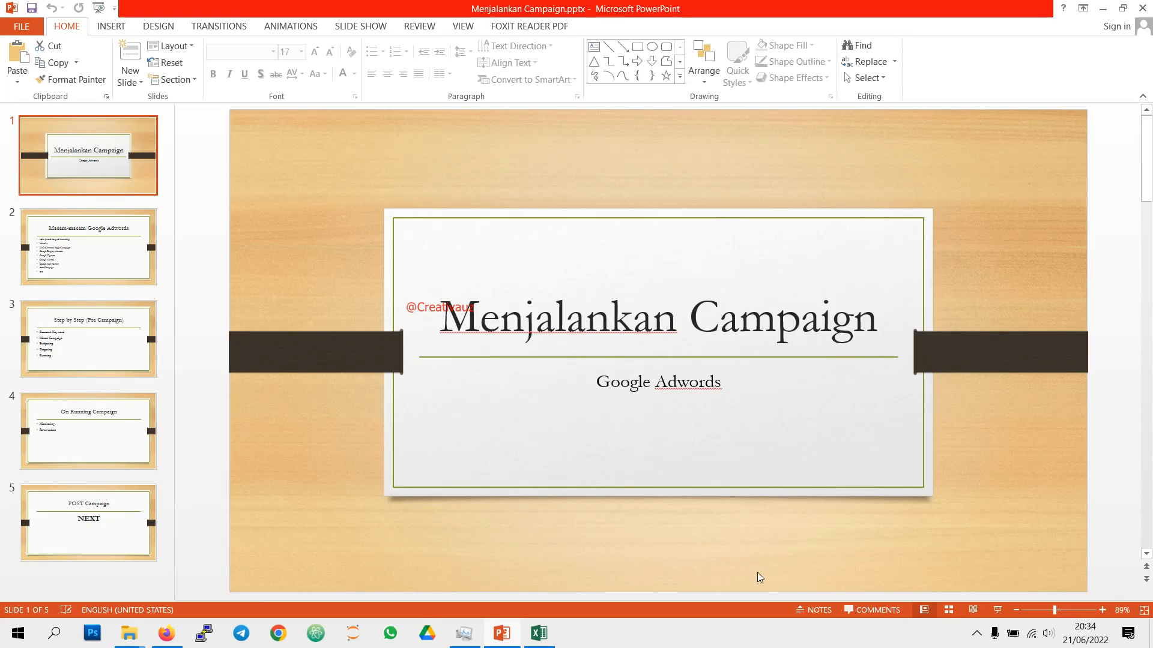
left_click(976, 635)
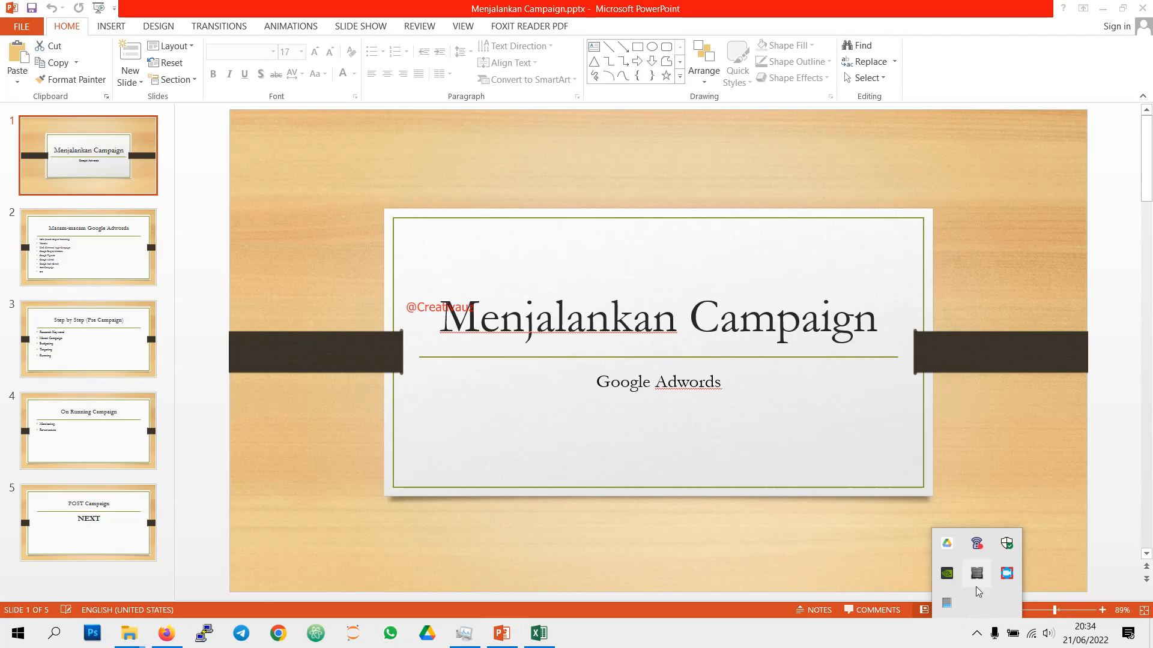
left_click(1007, 577)
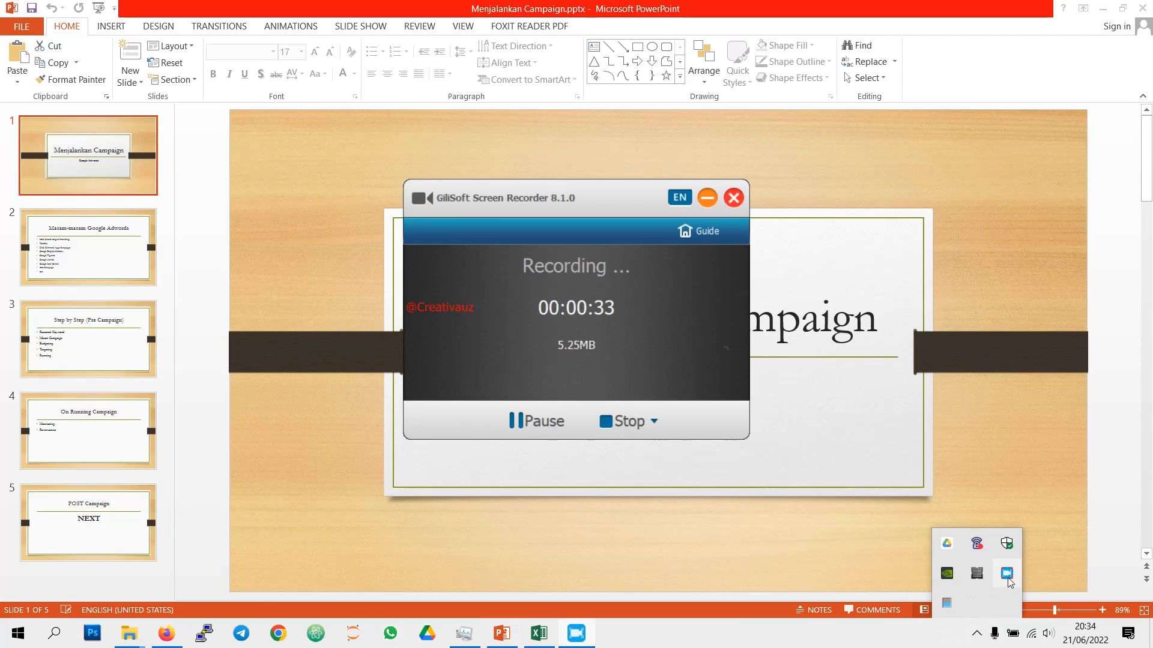
left_click(625, 423)
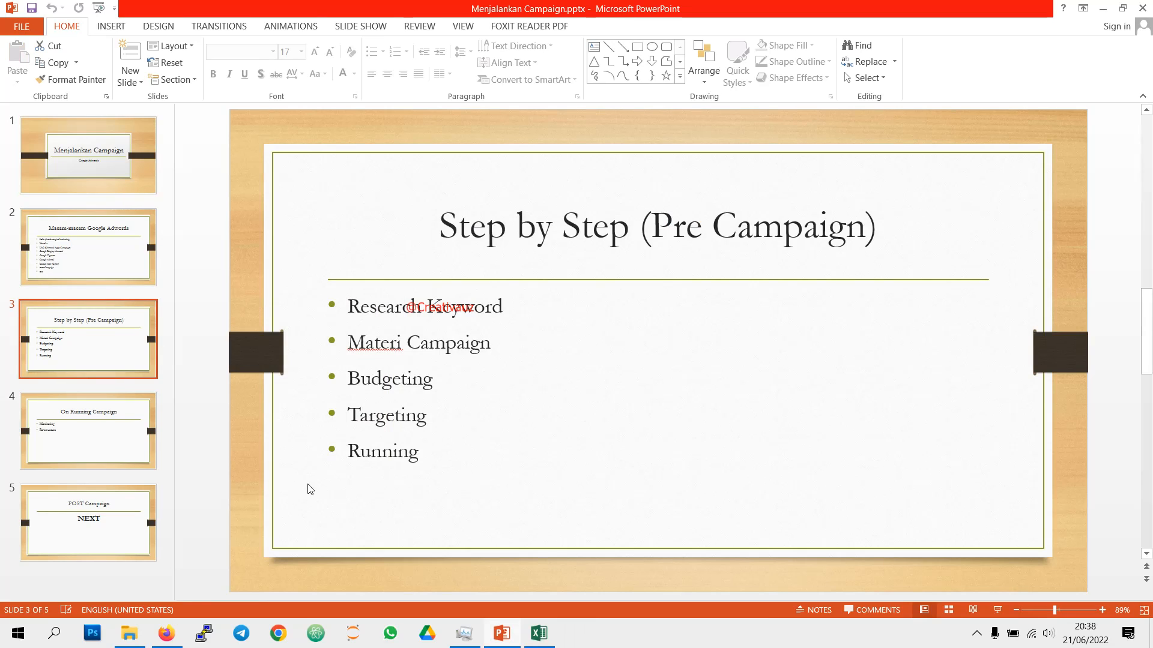
Step: Switch to Google Ads in Firefox and create a new campaign with the Website traffic objective
mouse_move(169, 631)
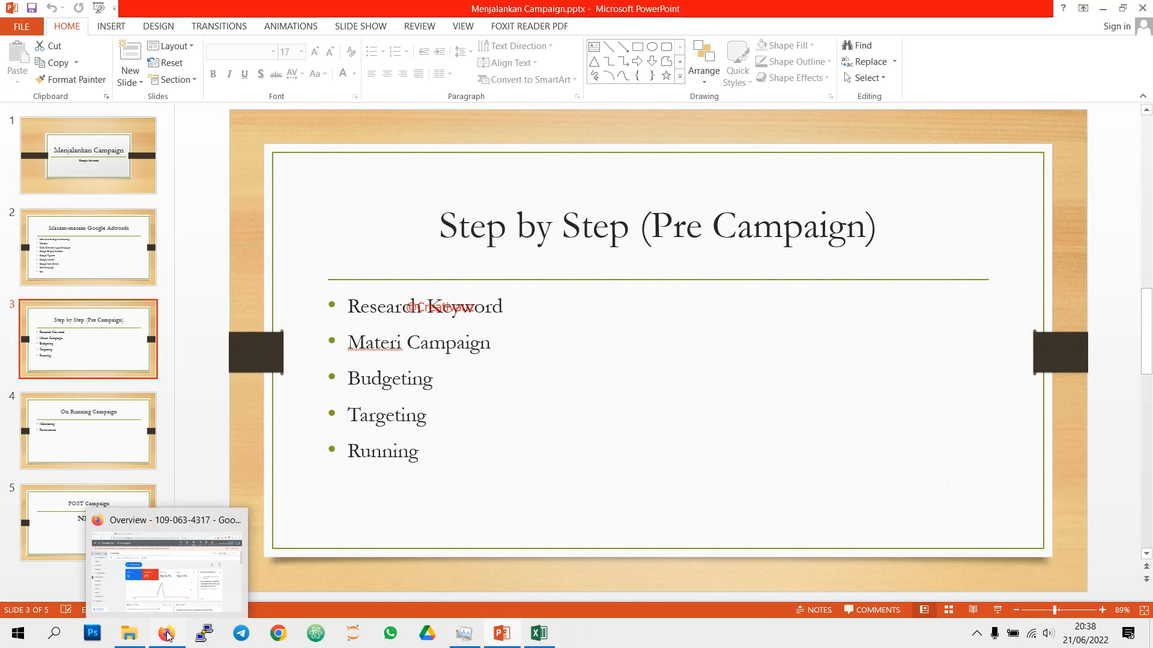
left_click(174, 591)
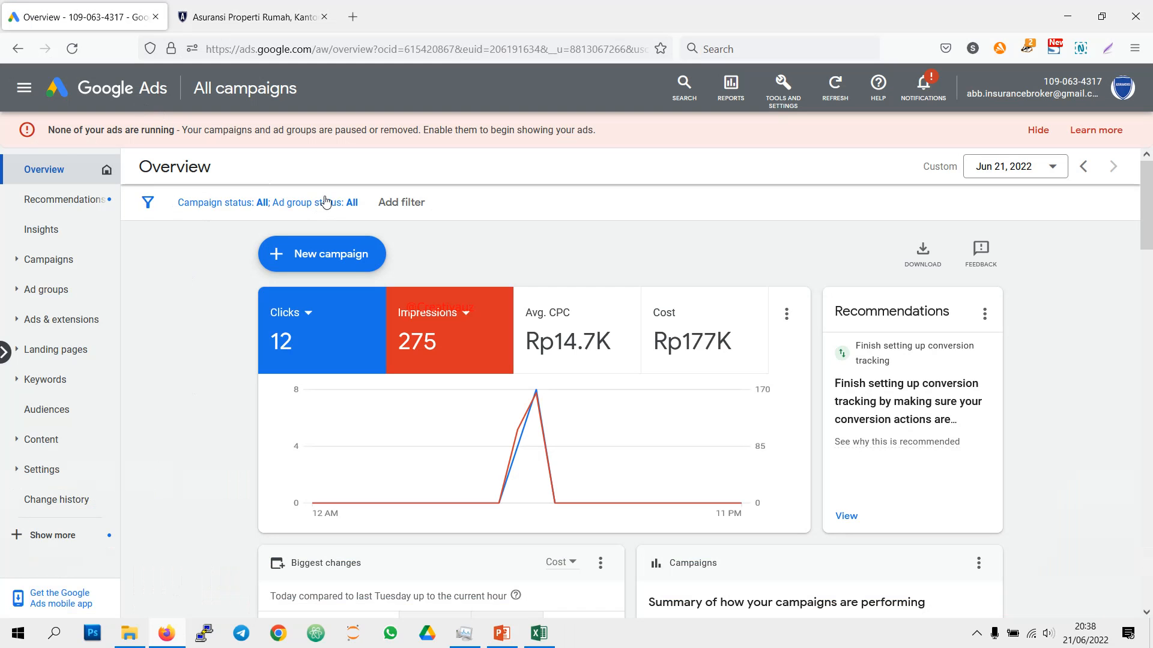
left_click(345, 252)
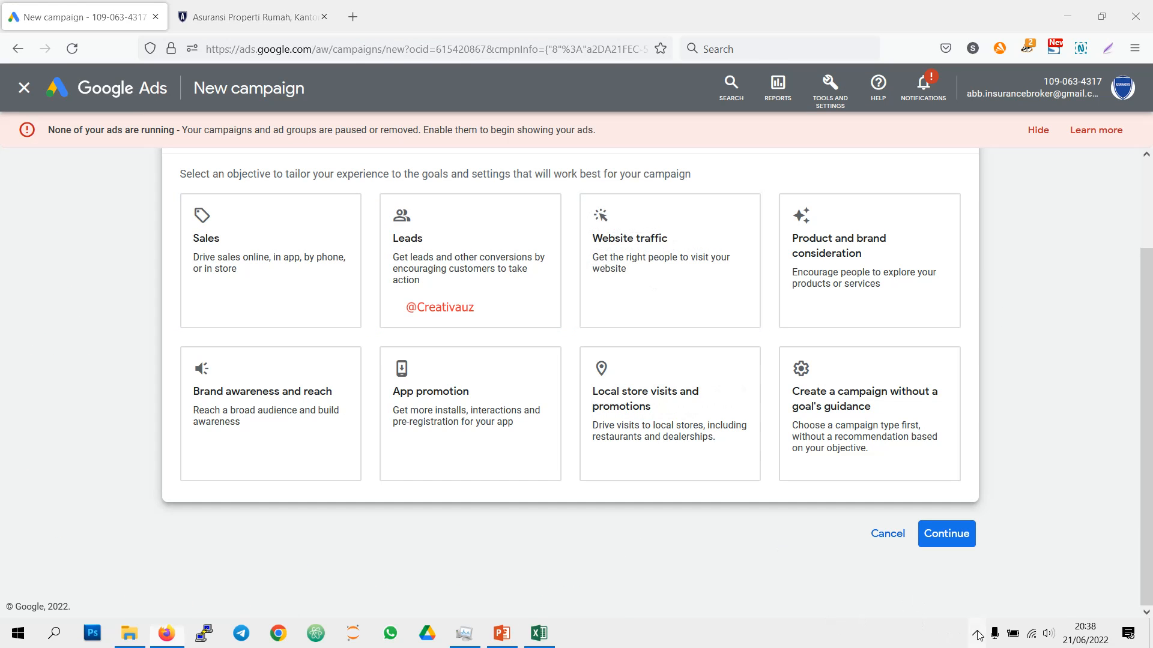
left_click(707, 242)
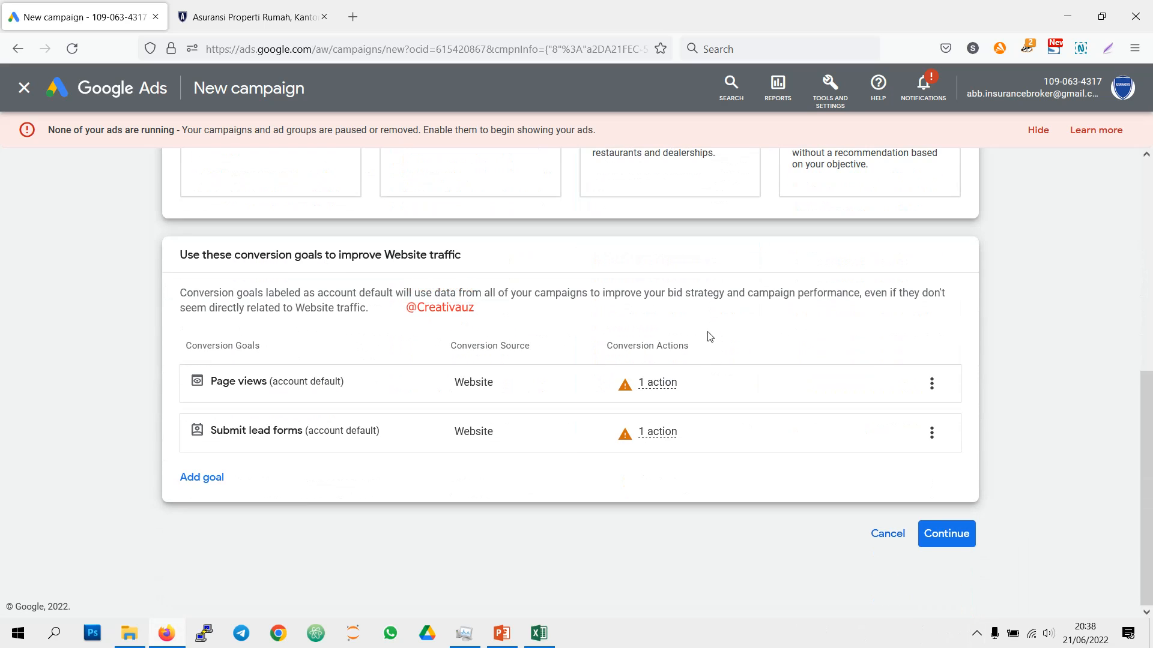
Step: Include the "konversi ke jualan" custom goal among the conversion goals and select the Search campaign type
left_click(215, 477)
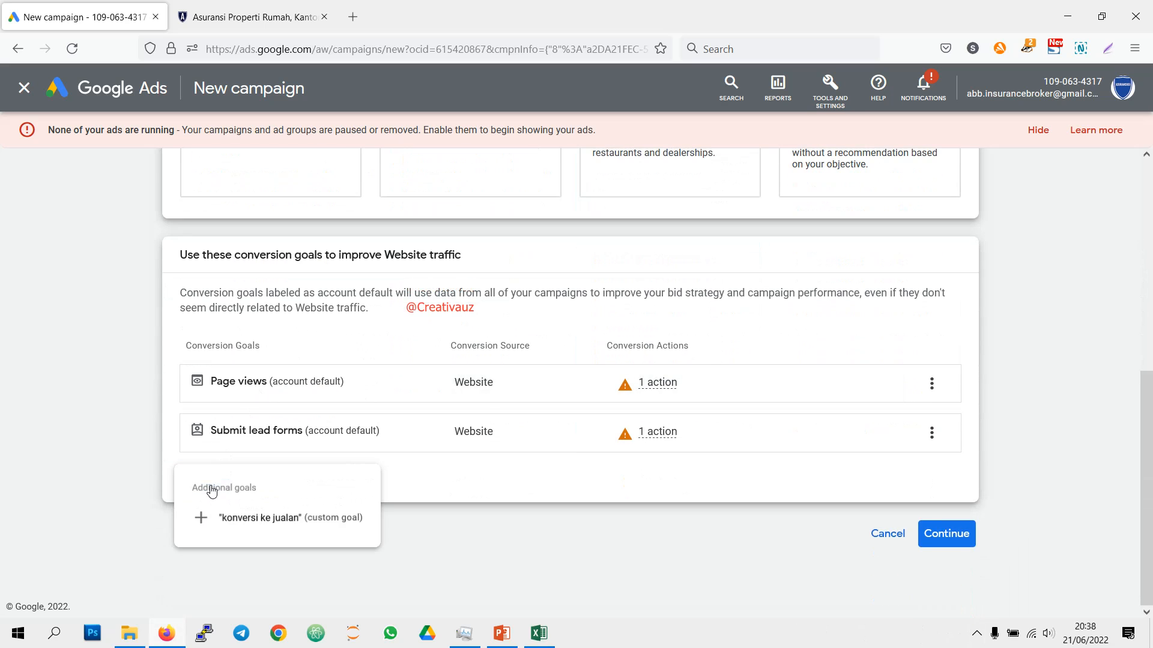
left_click(297, 525)
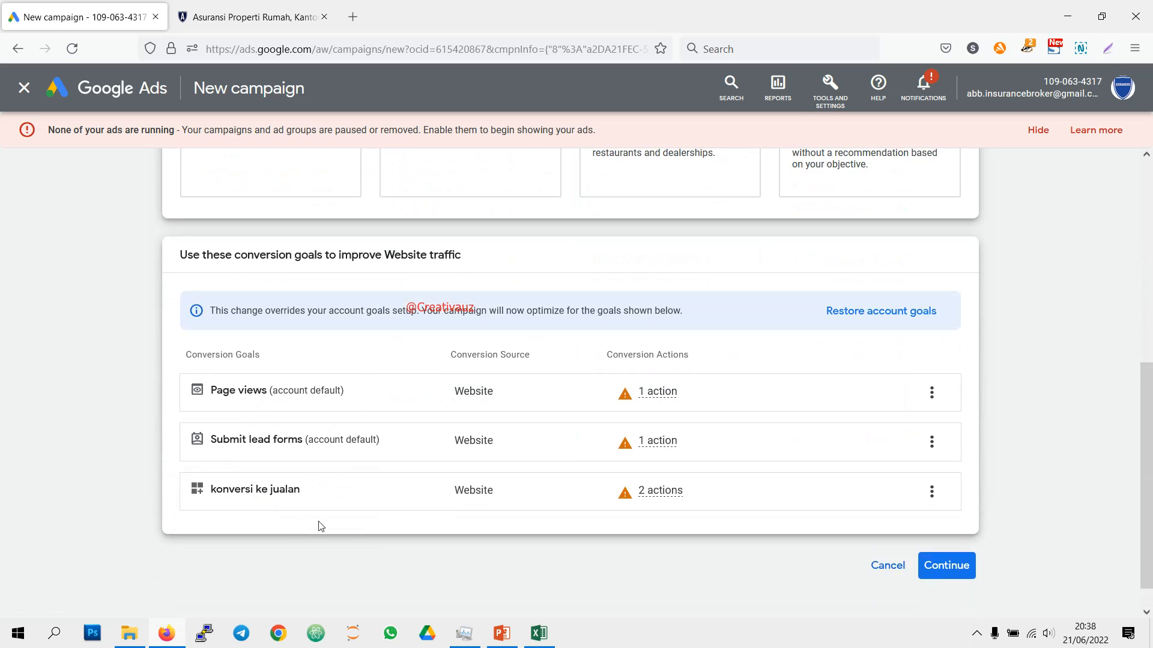
left_click(931, 565)
left_click(236, 223)
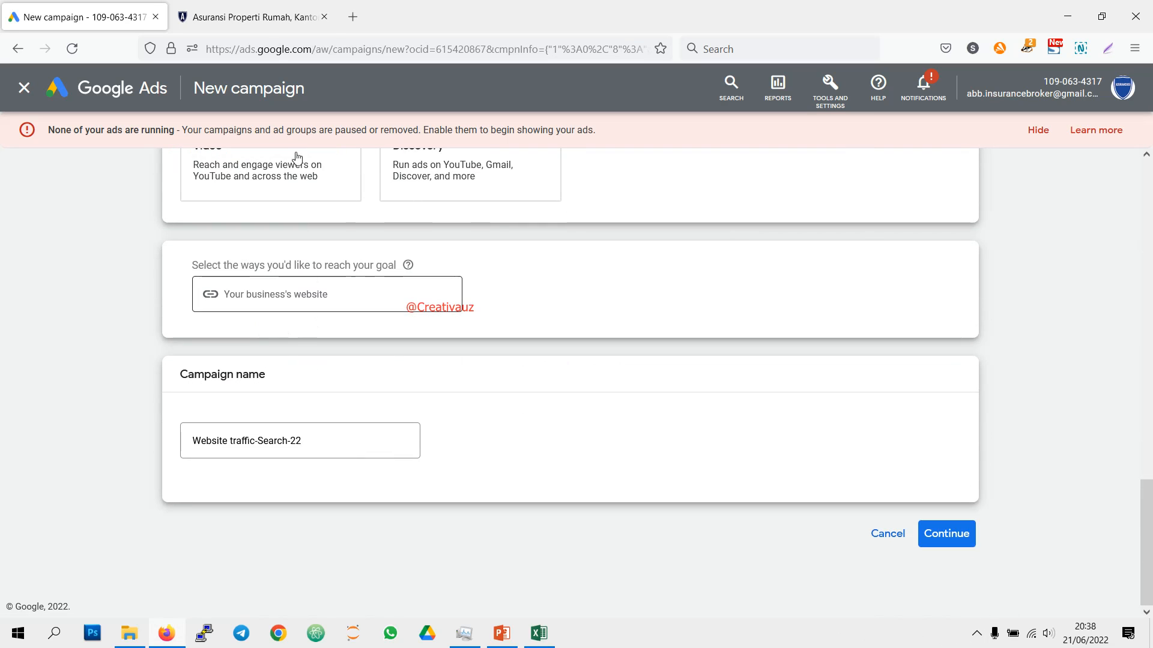
Step: Copy the web address of the open property insurance page and return to the new campaign setup
left_click(252, 16)
left_click(270, 49)
right_click(270, 48)
left_click(287, 128)
left_click(84, 17)
Step: Paste the copied property insurance page address as the business's website for reaching the goal
right_click(302, 303)
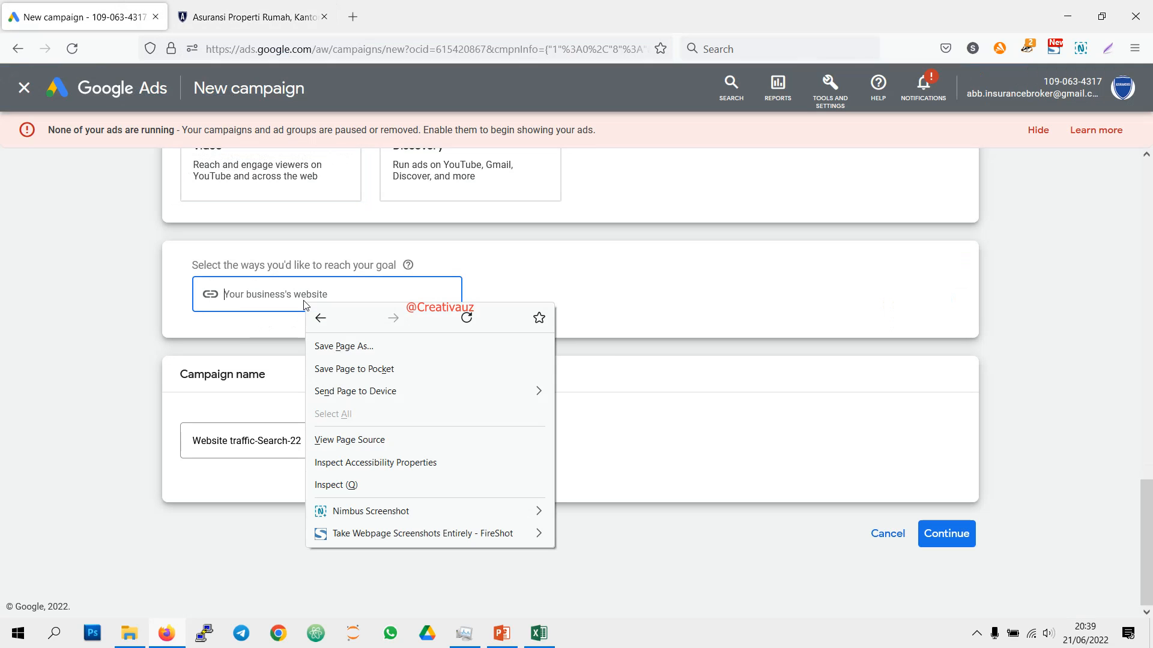
left_click(257, 289)
right_click(262, 283)
right_click(245, 303)
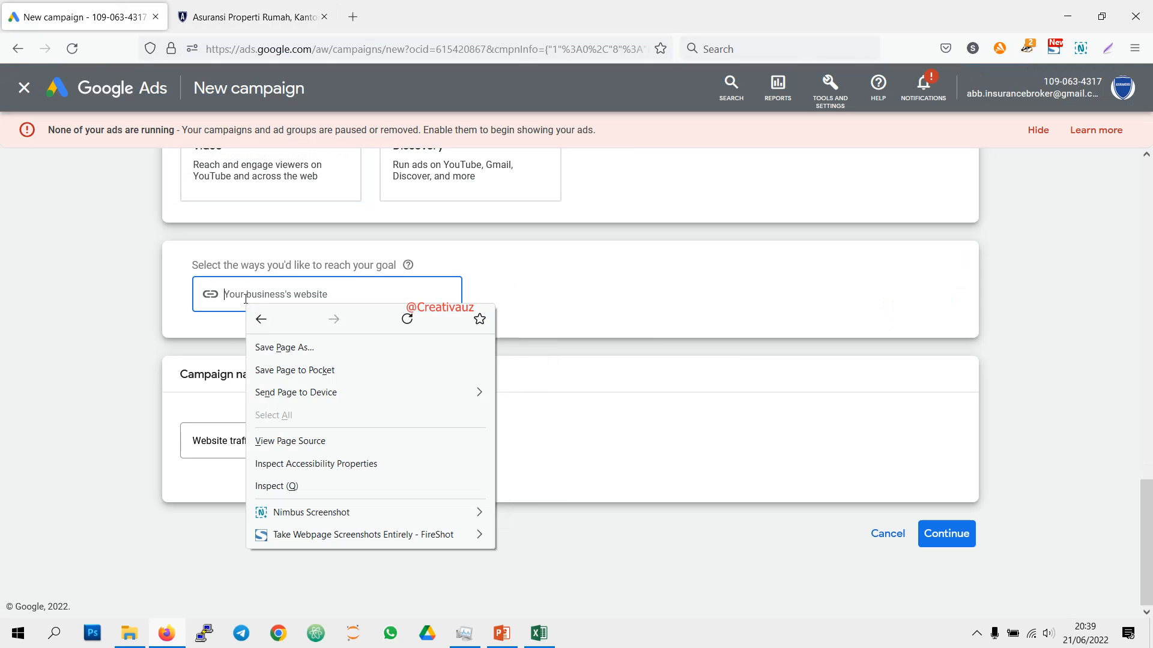
left_click(242, 293)
right_click(240, 293)
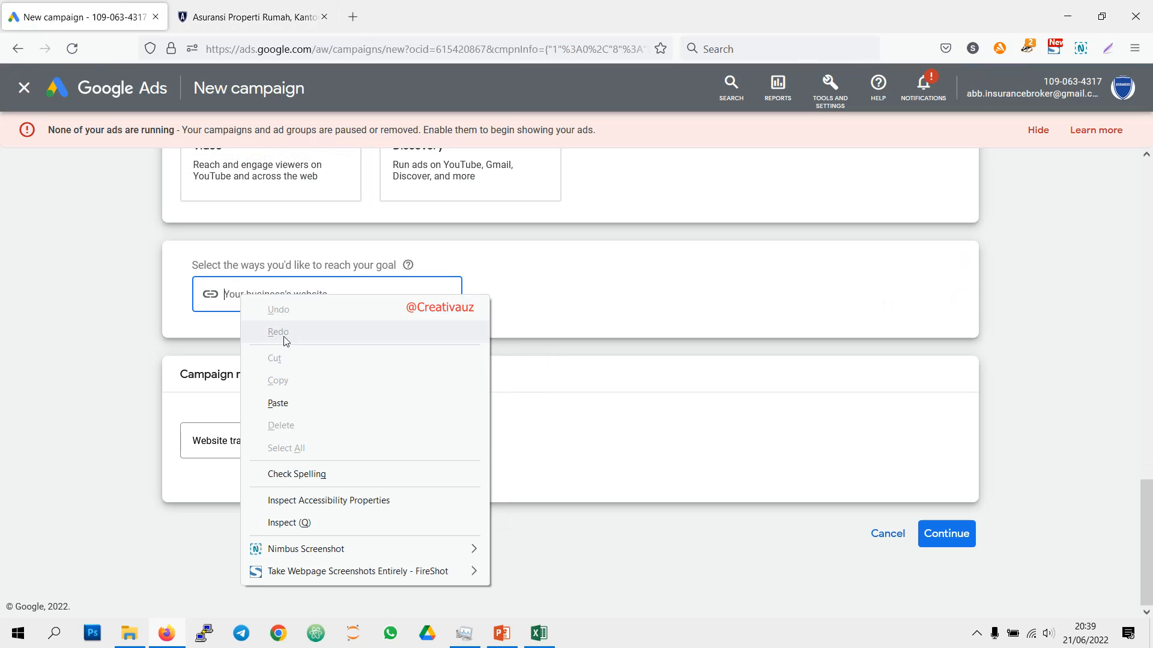
left_click(290, 402)
Step: Name the campaign "asuransi properti search 22" and continue to the budget and bidding settings
left_click(311, 438)
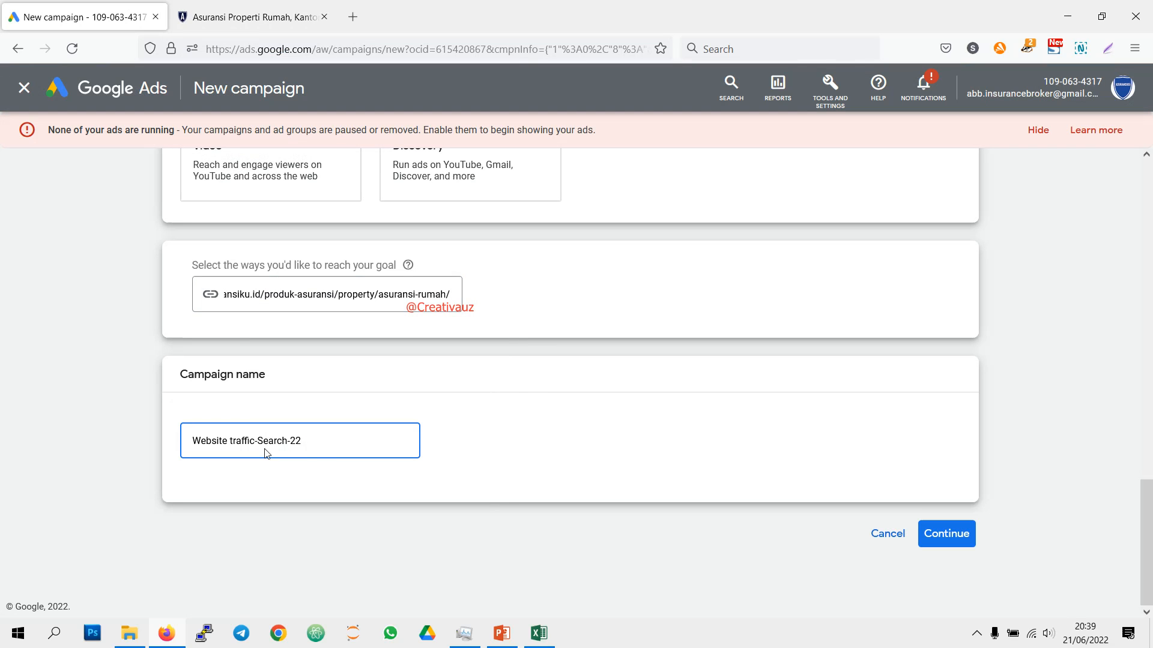
triple_click(316, 438)
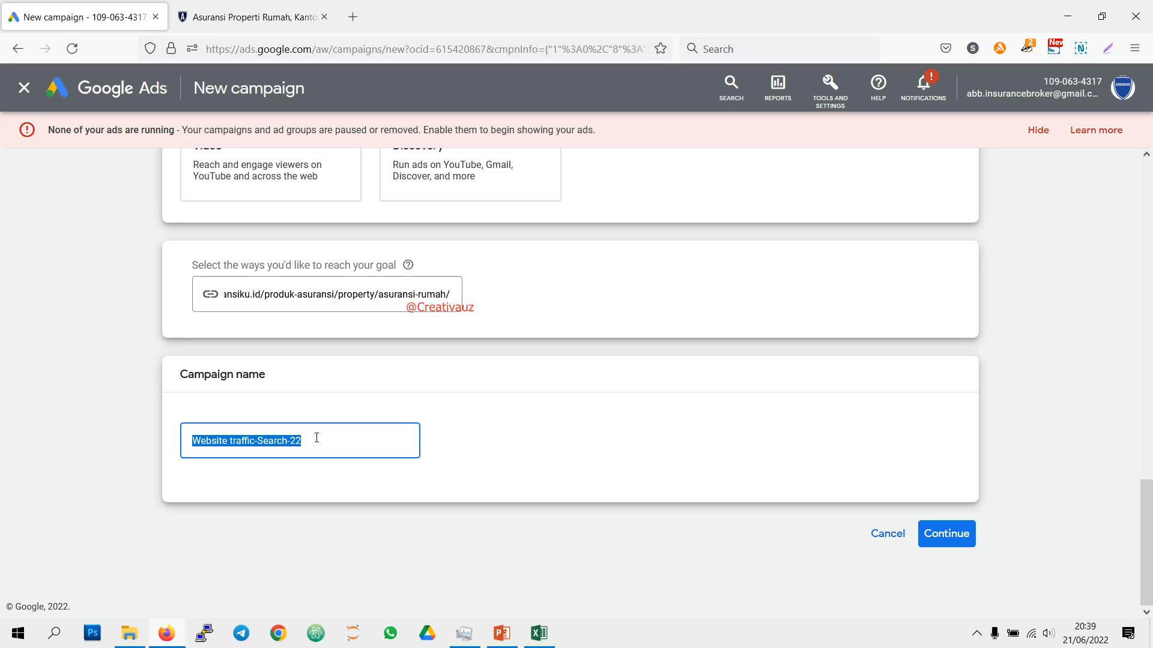
type("asuransi proper")
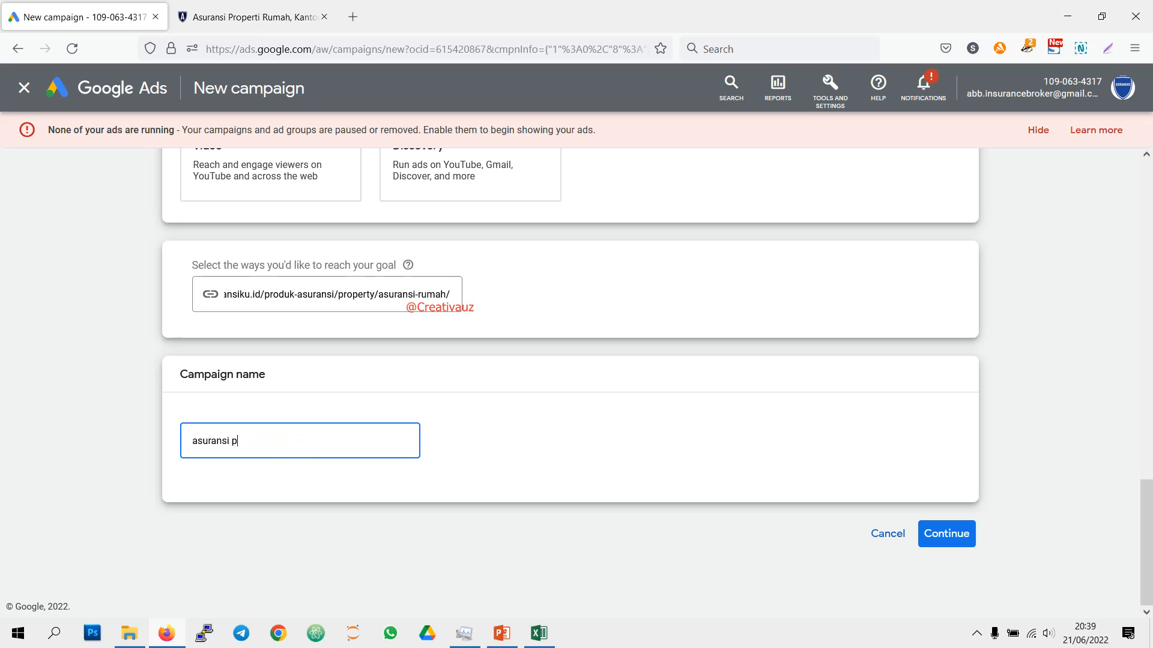
type("ti search 22")
left_click(970, 536)
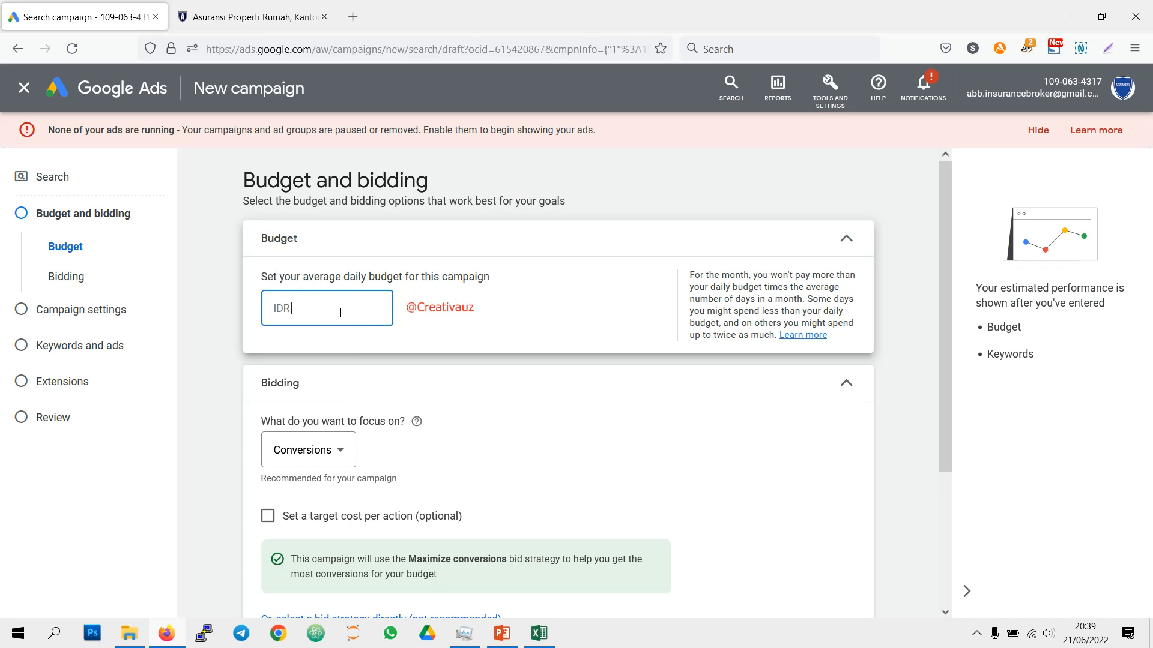
Step: Set the campaign's average daily budget to IDR 100,000
type("100000")
left_click(447, 312)
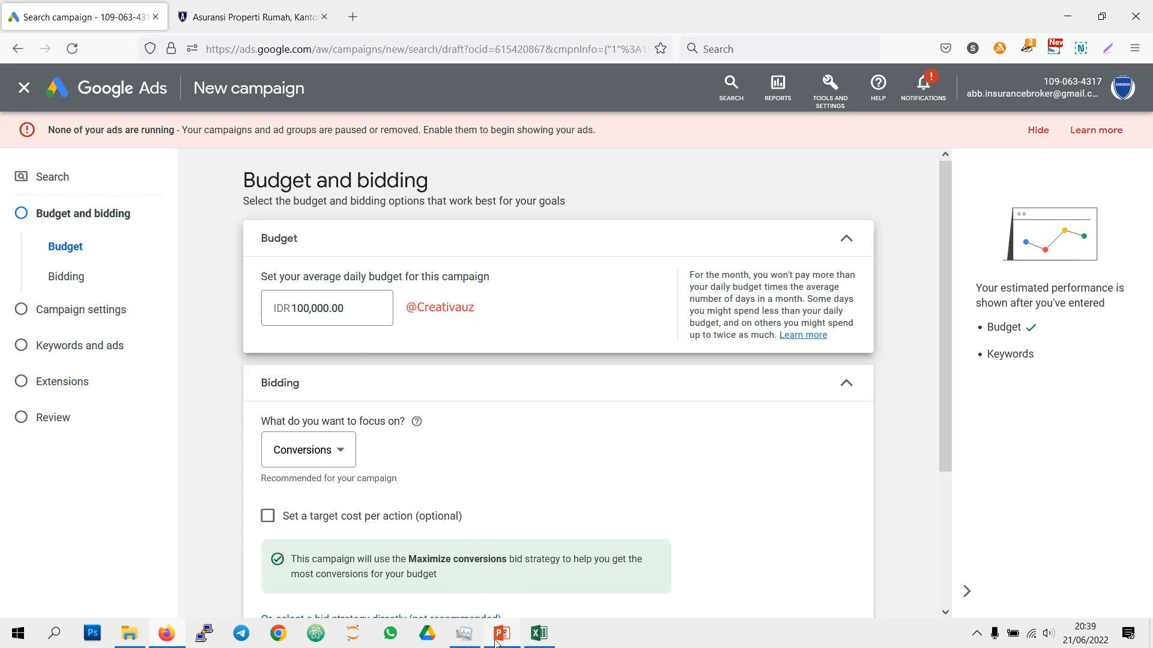
Step: Change the bidding focus of the campaign to Clicks
scroll(400, 383, "down", 1)
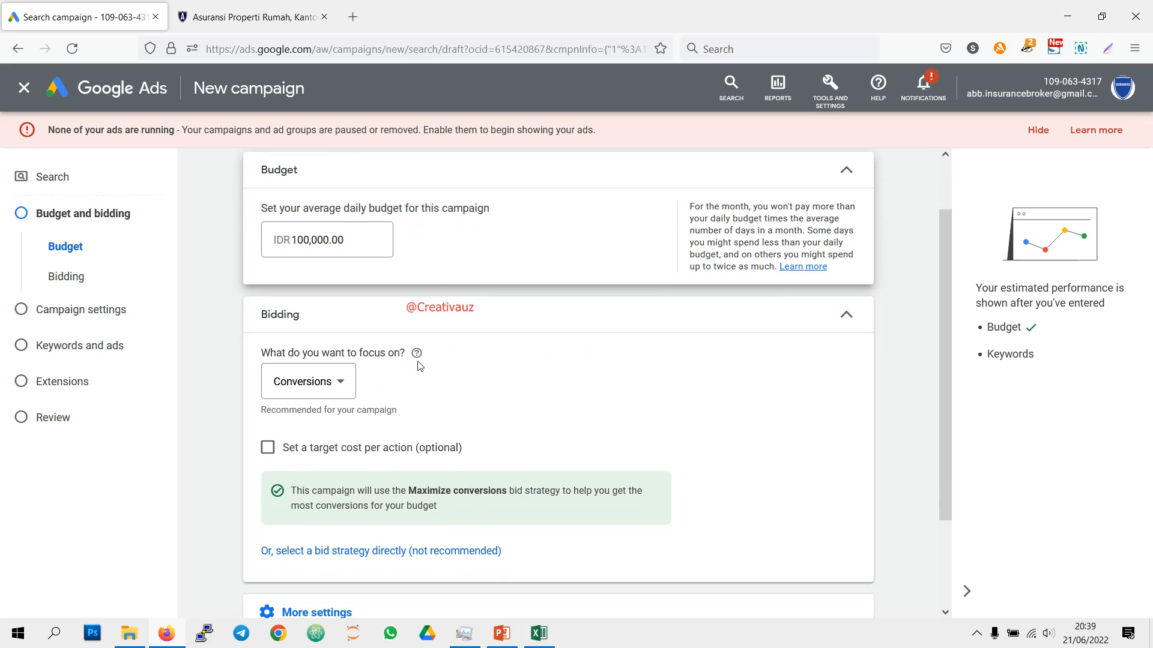
left_click(342, 382)
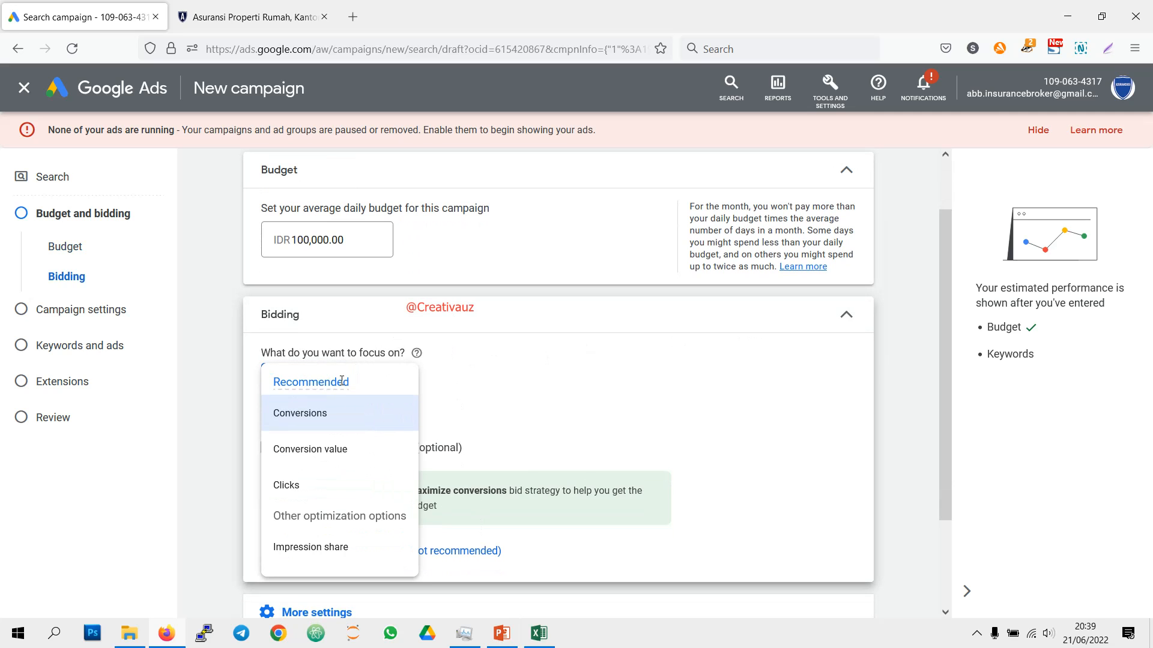
left_click(342, 483)
scroll(434, 348, "down", 2)
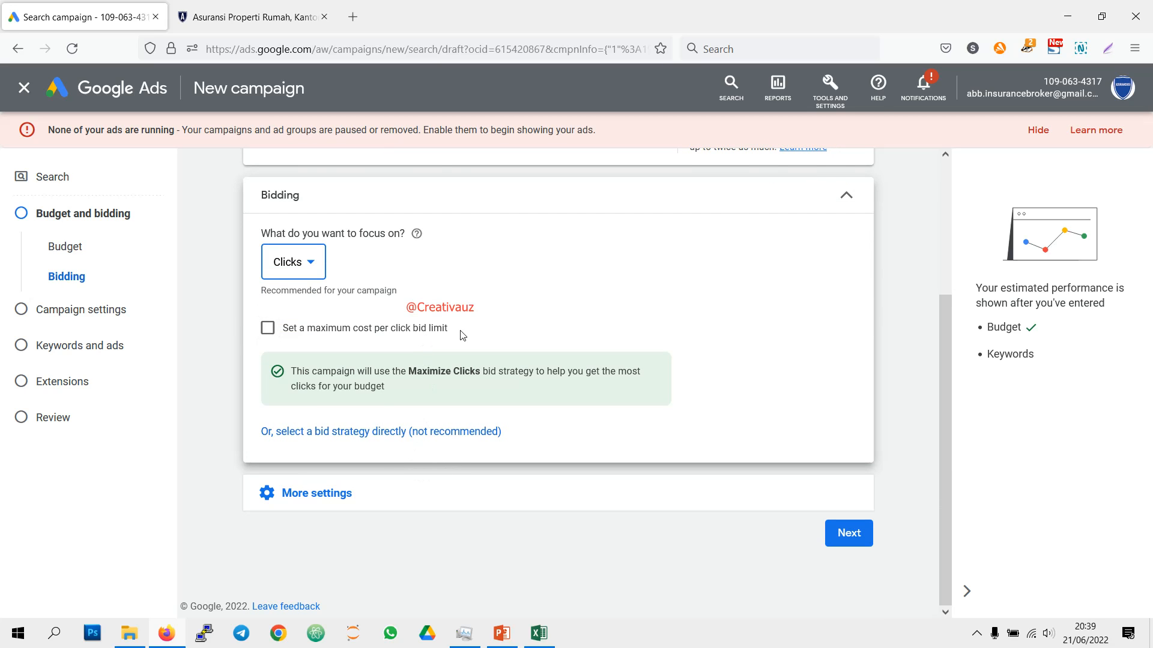
Step: Select the Maximize clicks bid strategy directly and set a maximum CPC bid limit of IDR 12,500
scroll(456, 338, "up", 2)
scroll(458, 339, "down", 1)
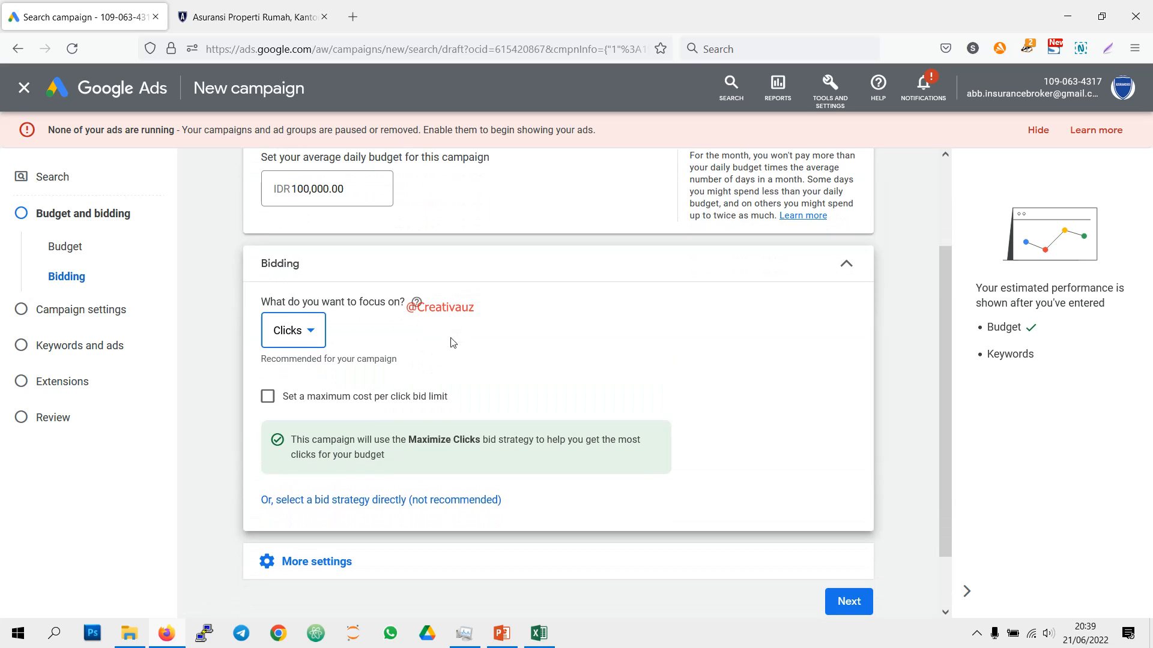
left_click(372, 502)
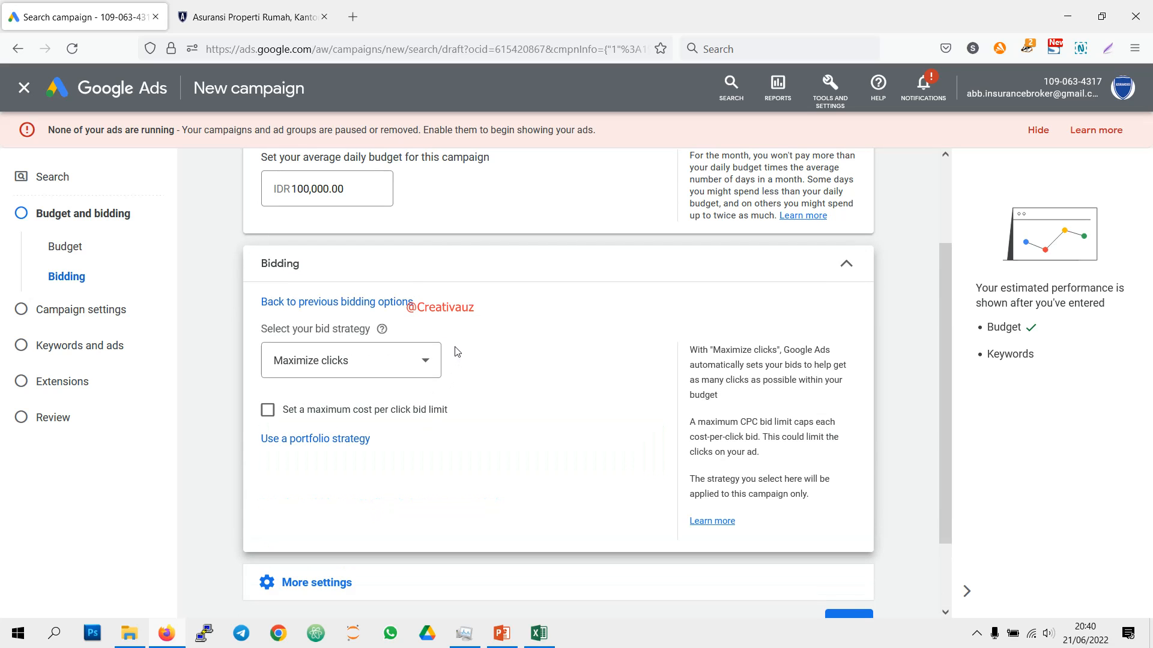
left_click(396, 361)
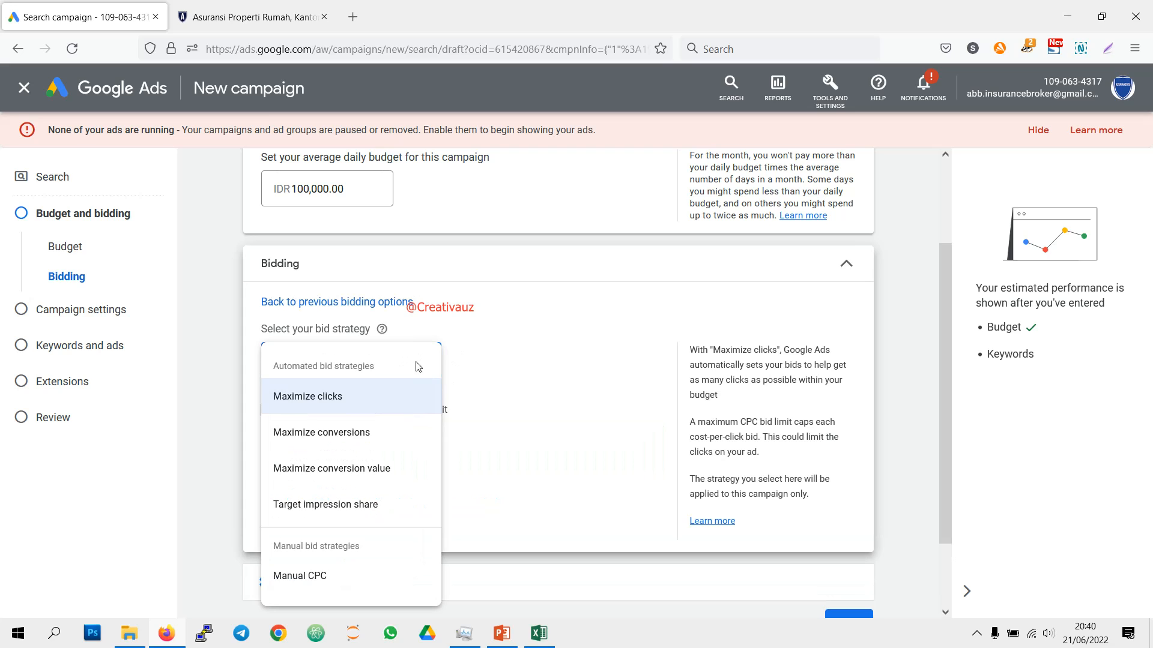
left_click(455, 412)
left_click(431, 412)
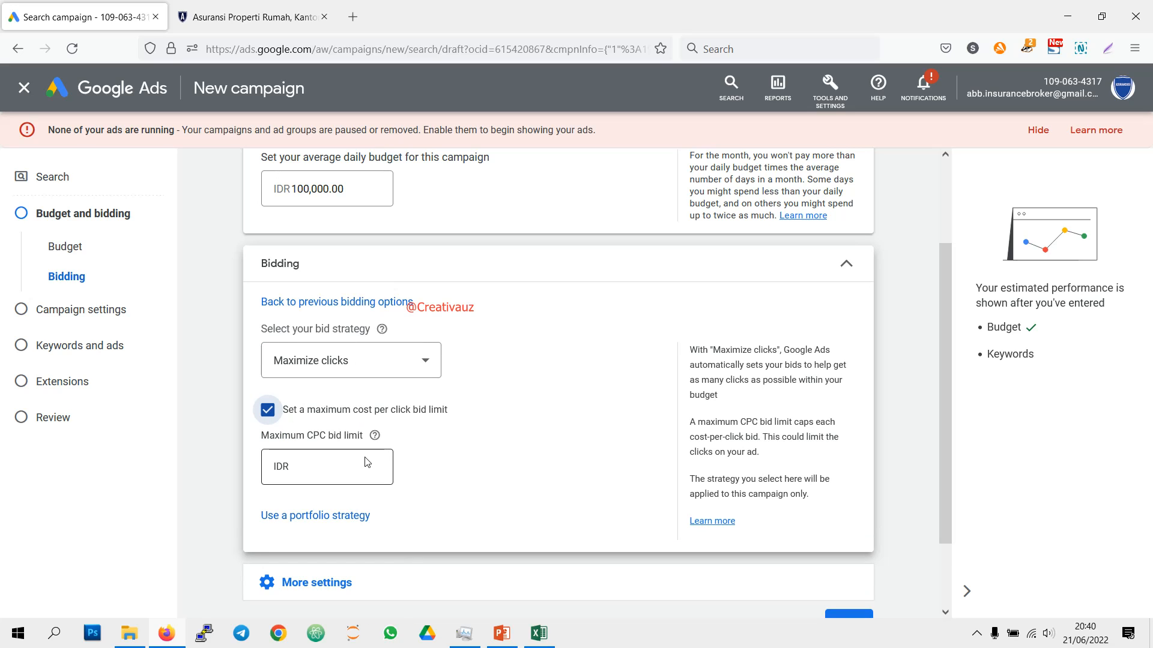
left_click(327, 467)
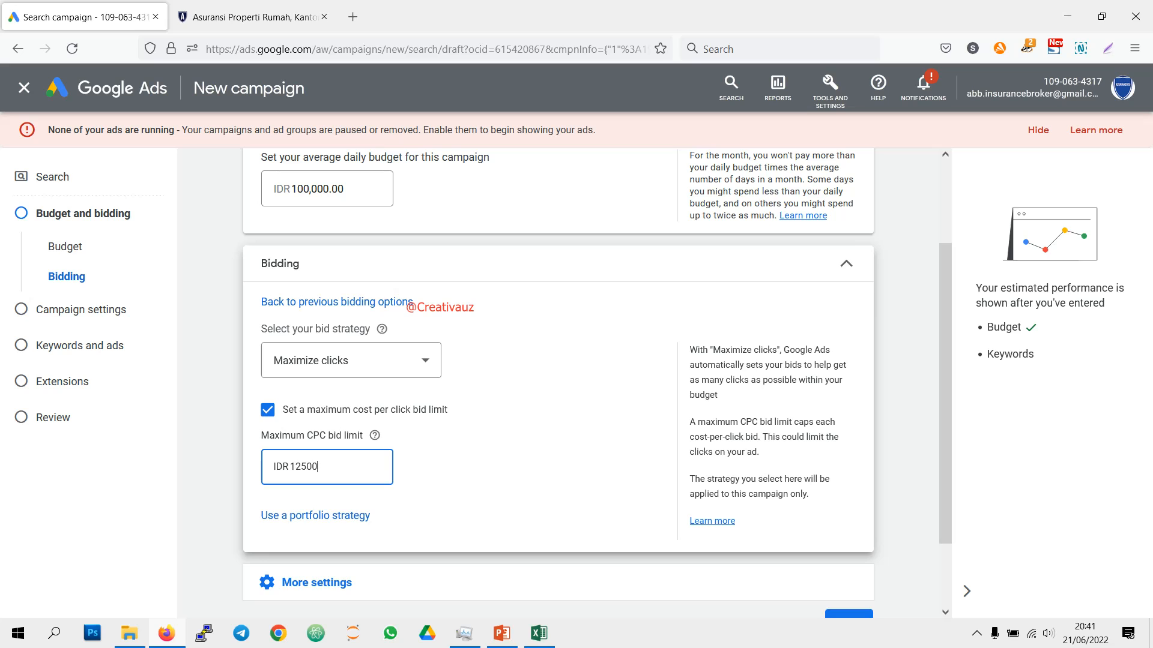
Step: Try the existing and new portfolio strategy options for bidding, and switch back to a standard strategy
scroll(362, 450, "down", 2)
left_click(360, 427)
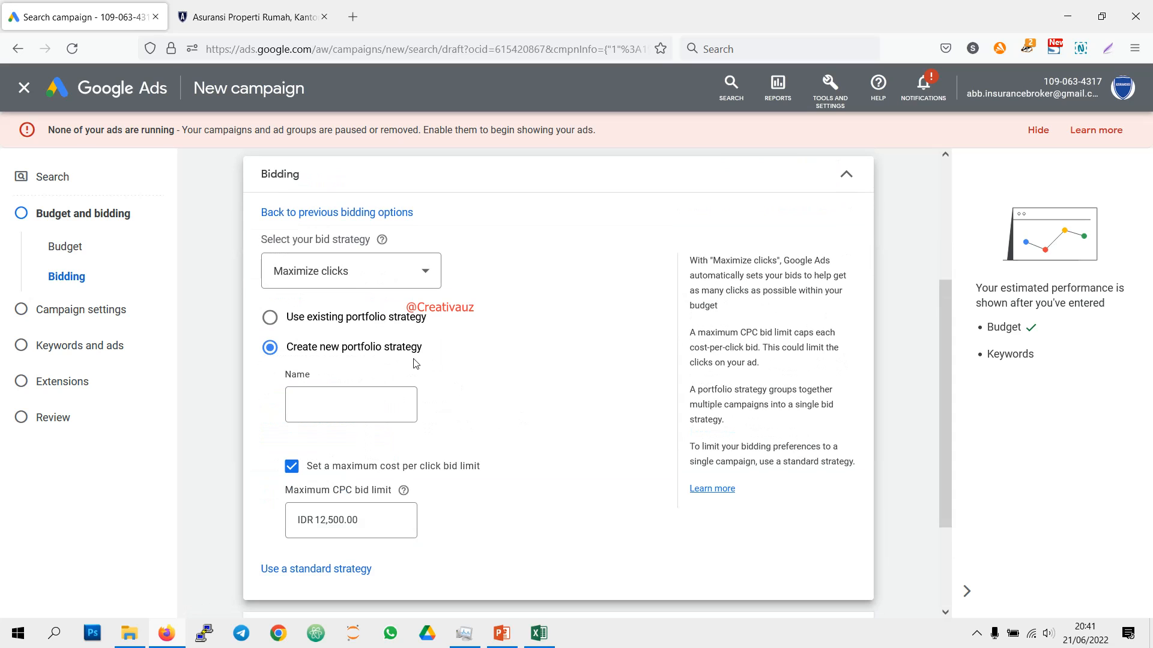
left_click(412, 325)
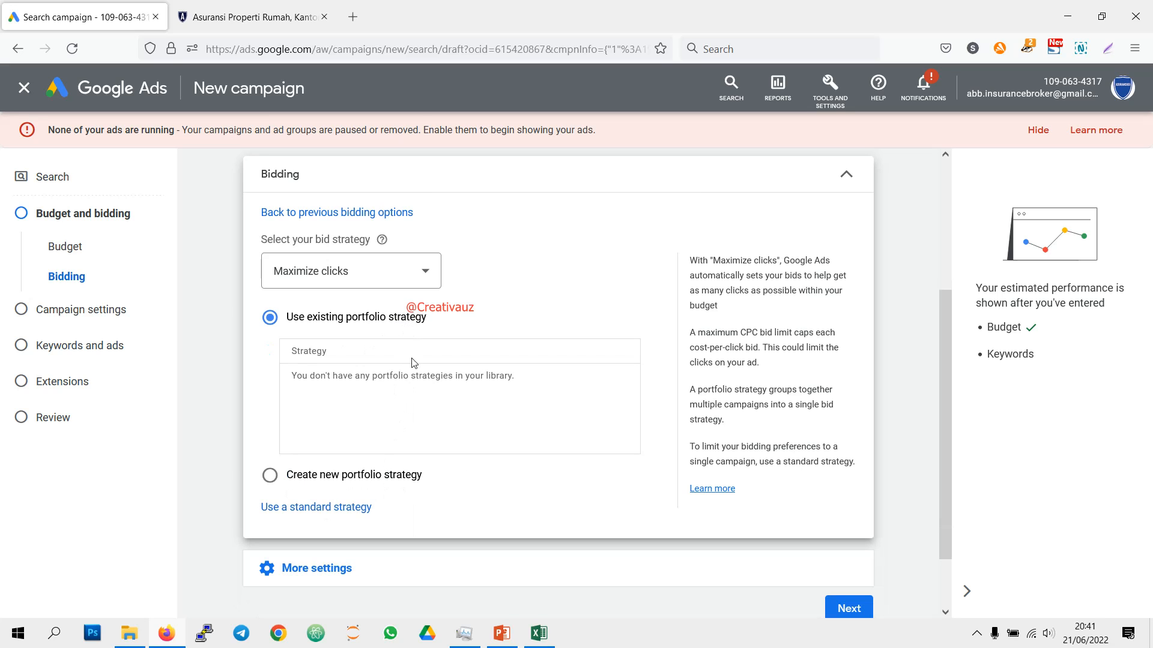
left_click(373, 475)
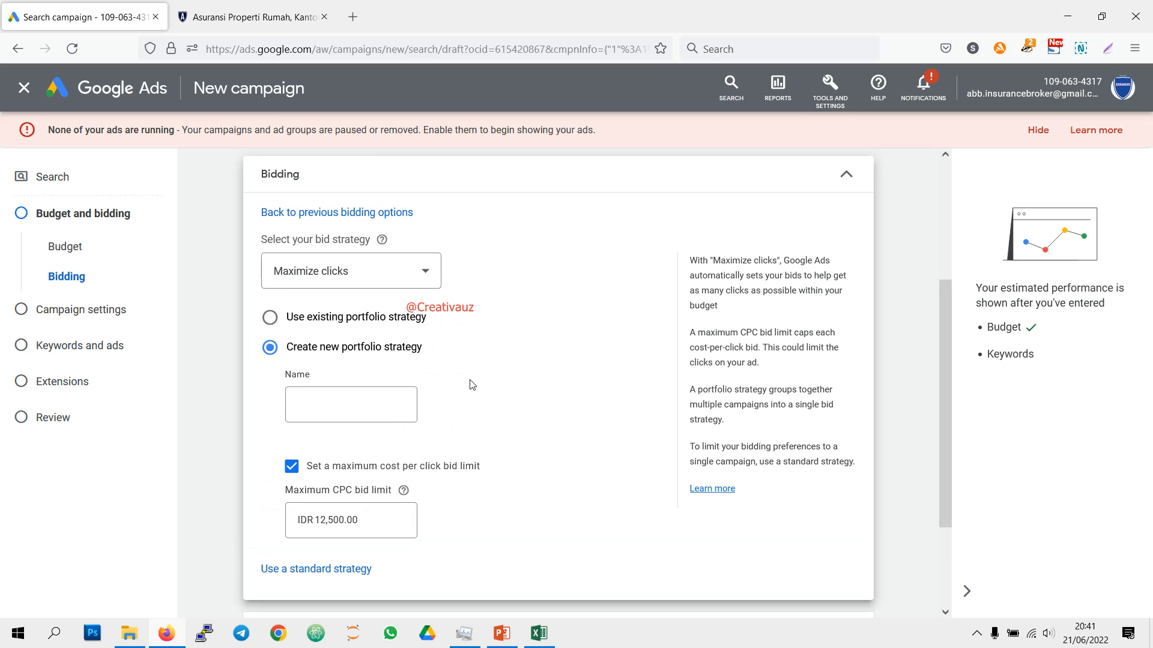
scroll(471, 389, "down", 2)
left_click(324, 432)
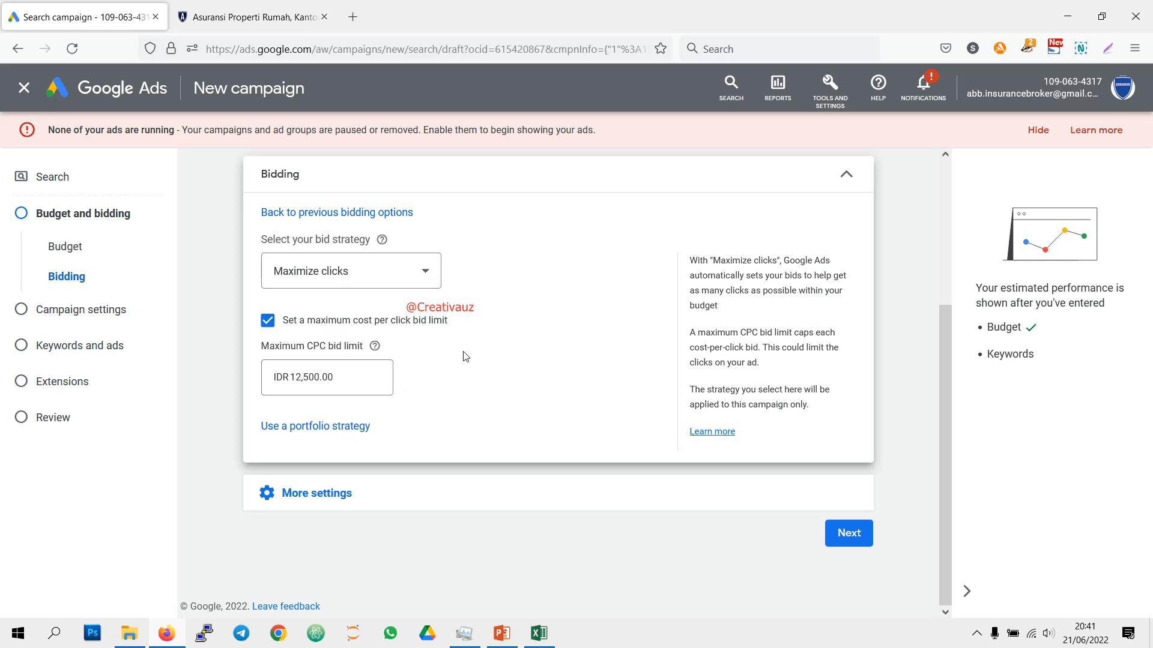
Step: Show the additional budget and bidding settings and open the ad rotation options
left_click(303, 495)
scroll(444, 432, "down", 1)
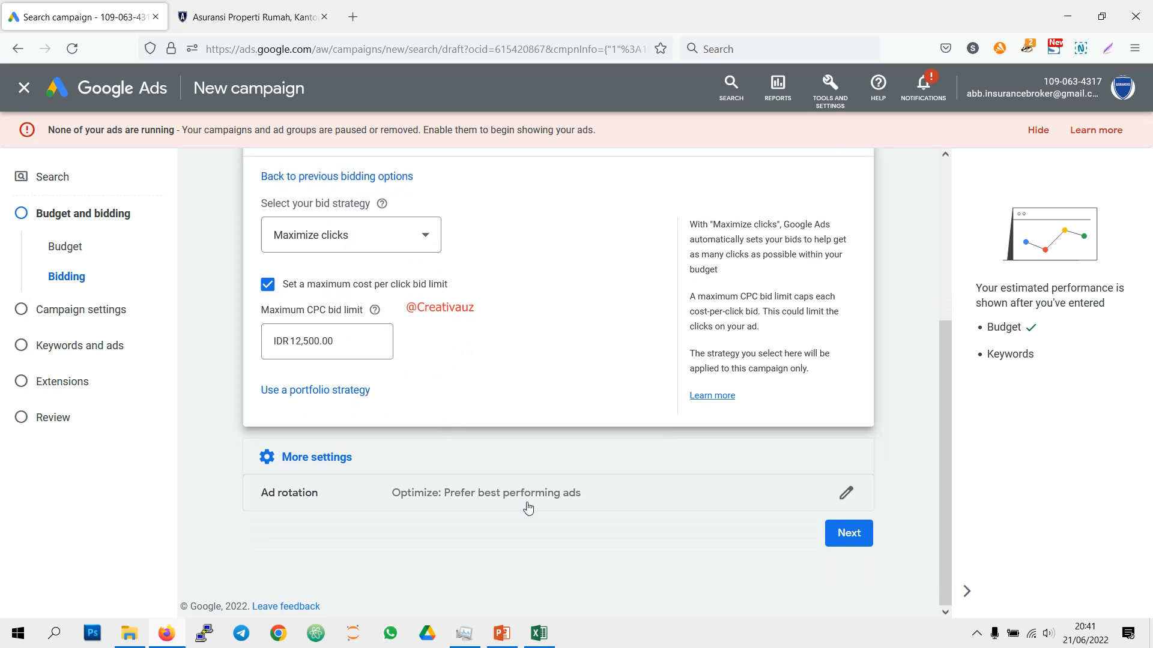
left_click(502, 562)
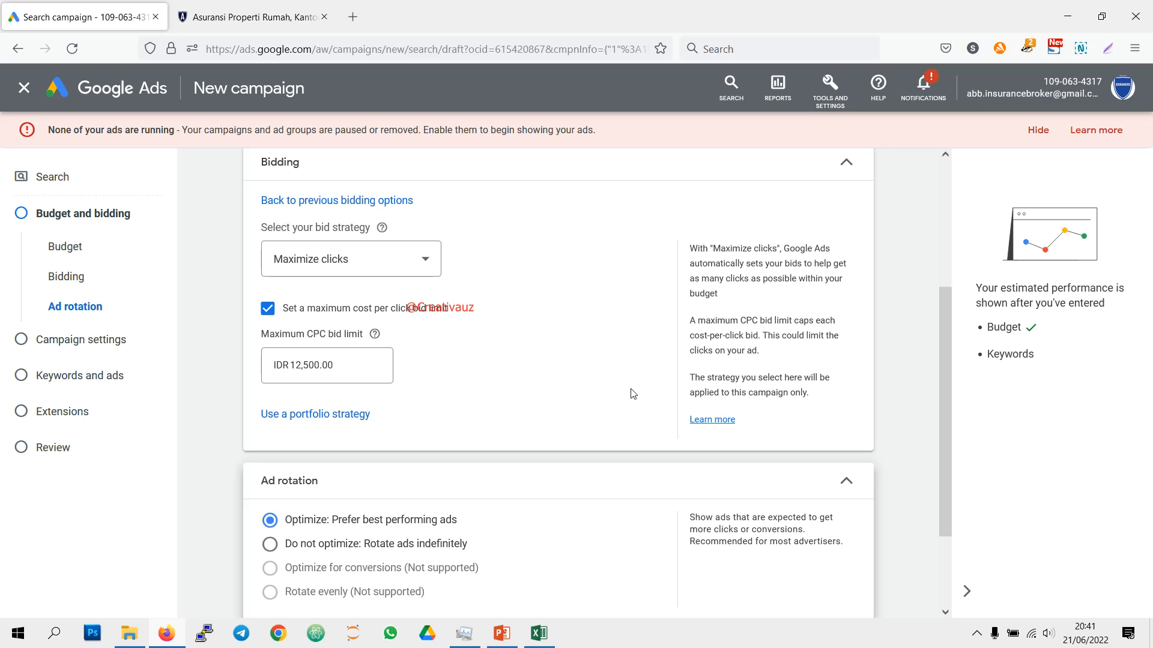
Step: Search Google for "asuransi mobil" in a new browser tab and examine where ads appear among the results
key("ctrl+t")
type("asur")
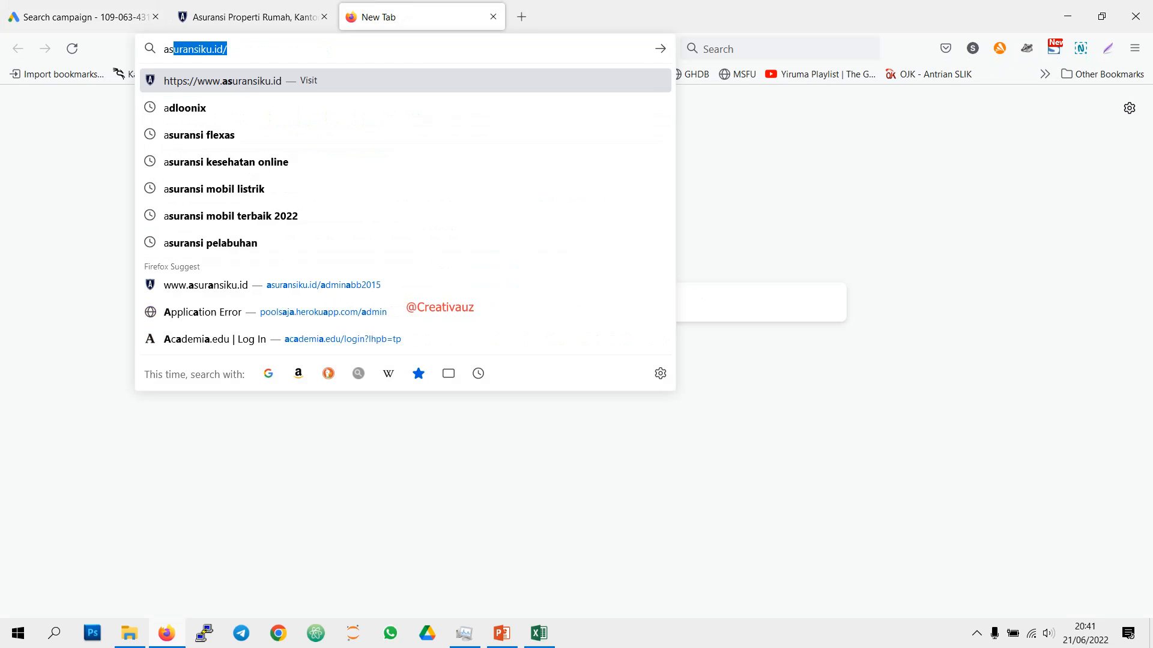
type("an")
key("BackSpace")
type("si mobil")
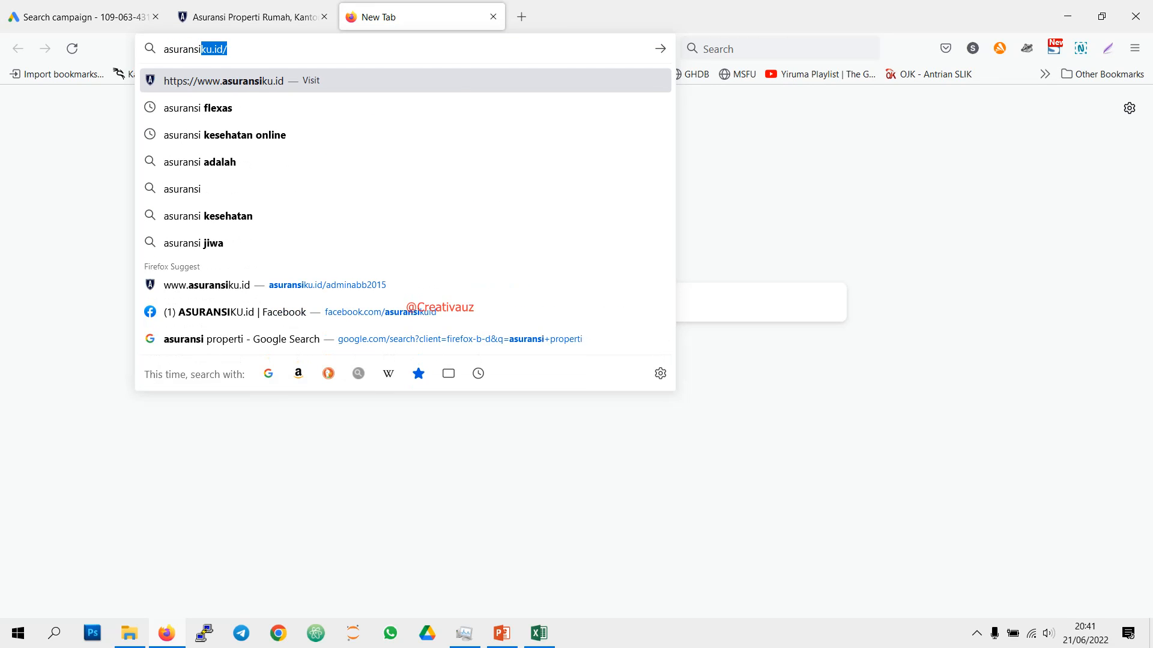
key("Return")
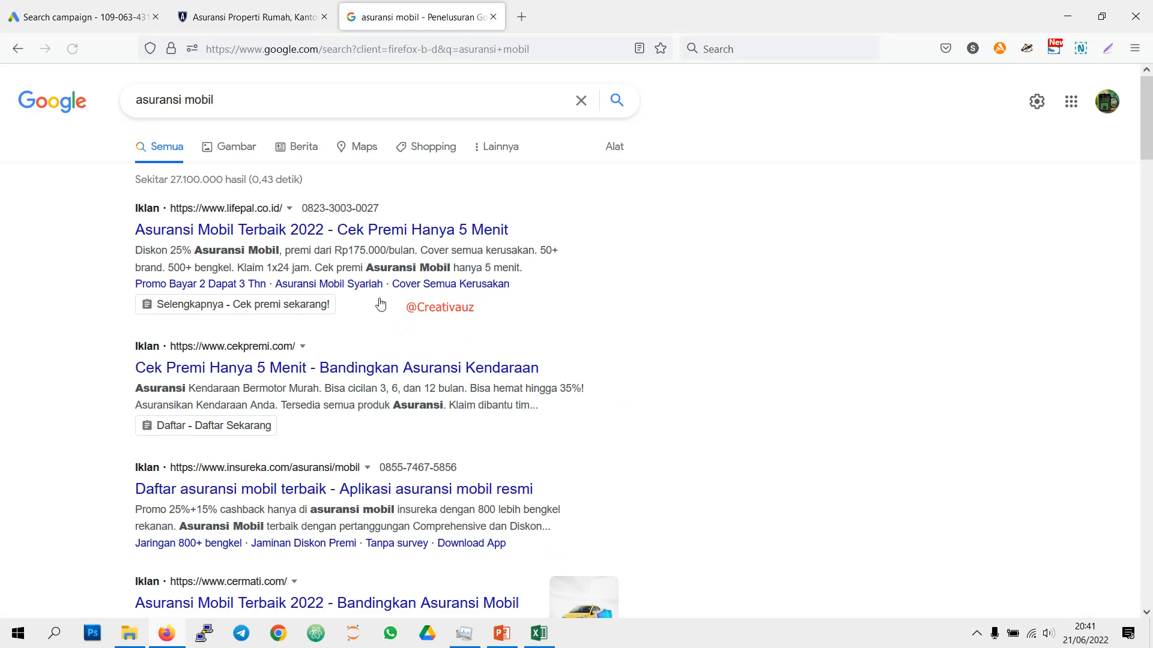
scroll(381, 291, "down", 2)
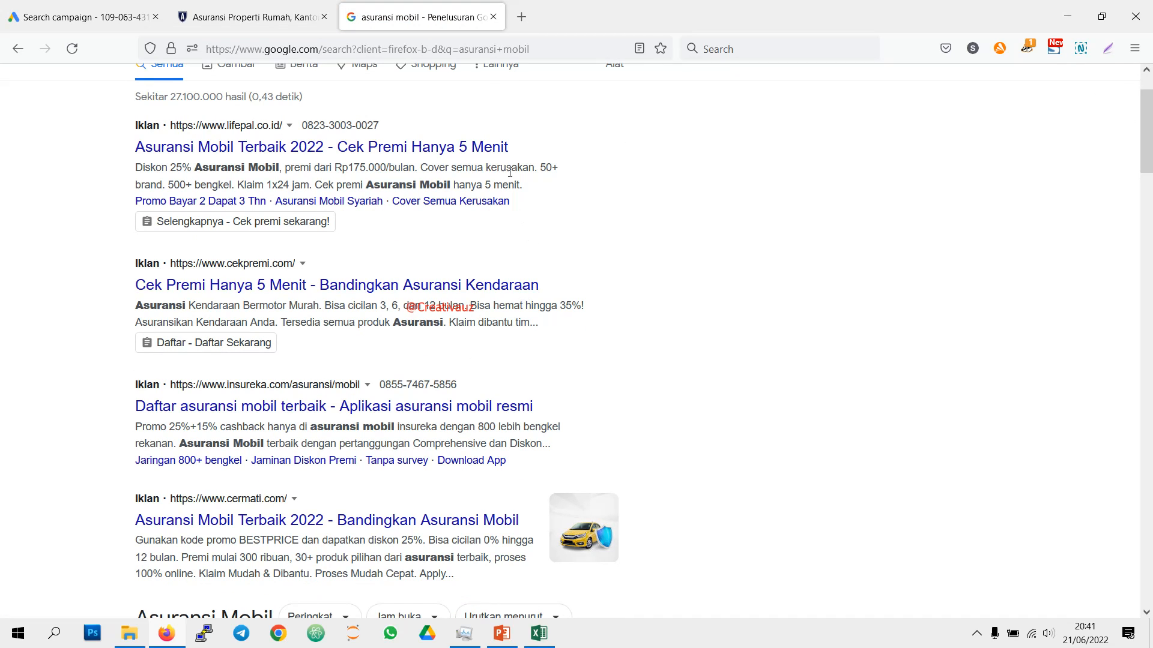
scroll(420, 260, "down", 15)
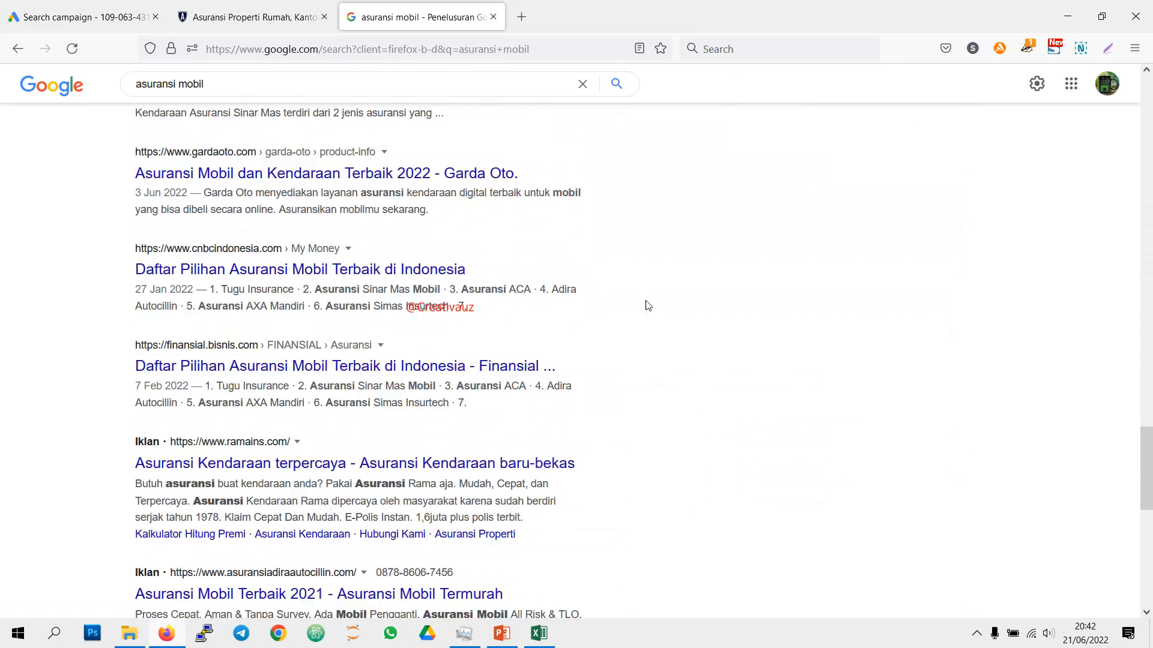
scroll(290, 251, "up", 5)
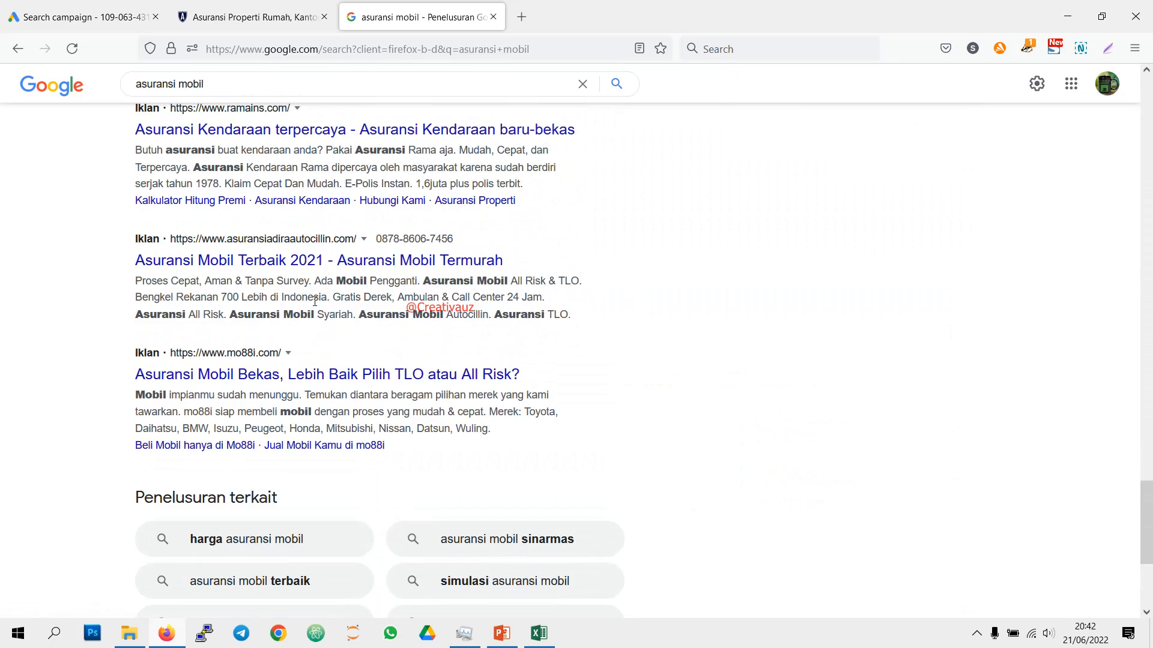
scroll(751, 308, "up", 10)
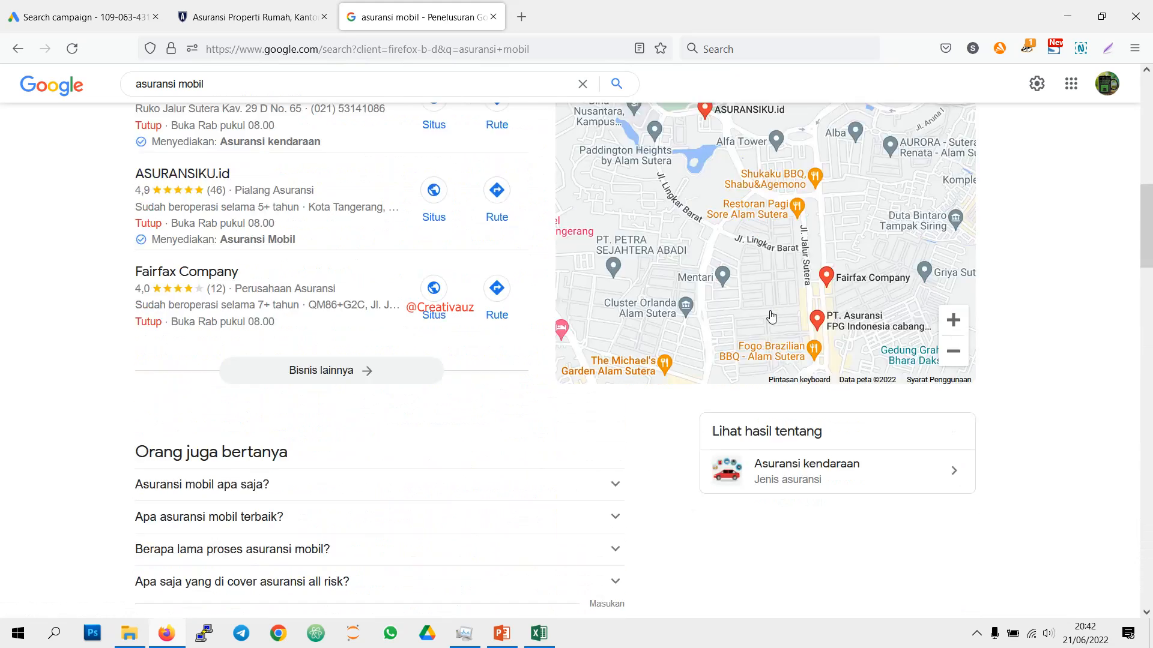
scroll(558, 206, "up", 5)
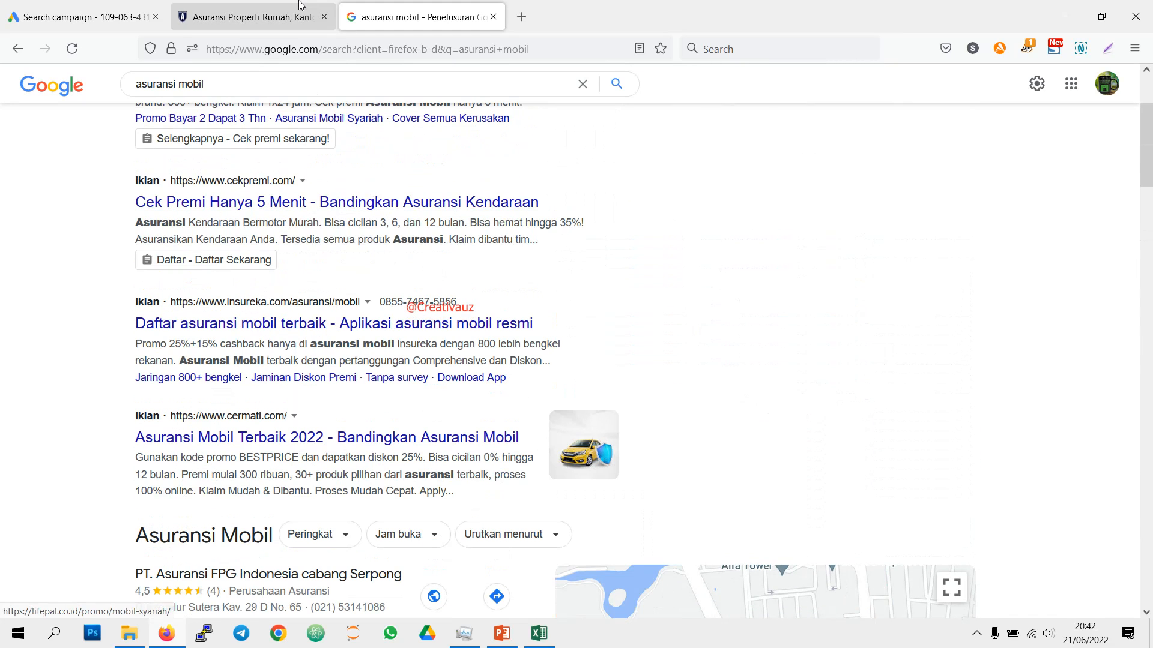
Step: Return to the Google Ads campaign draft and review the bid limit and ad rotation options
left_click(66, 9)
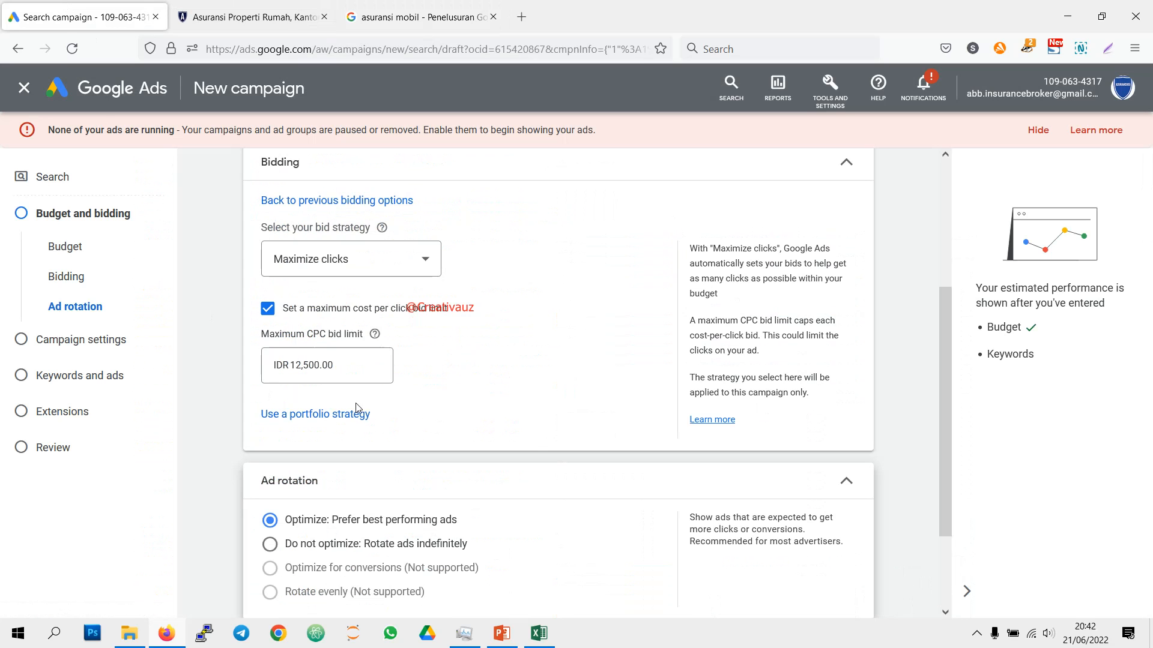
scroll(541, 433, "down", 2)
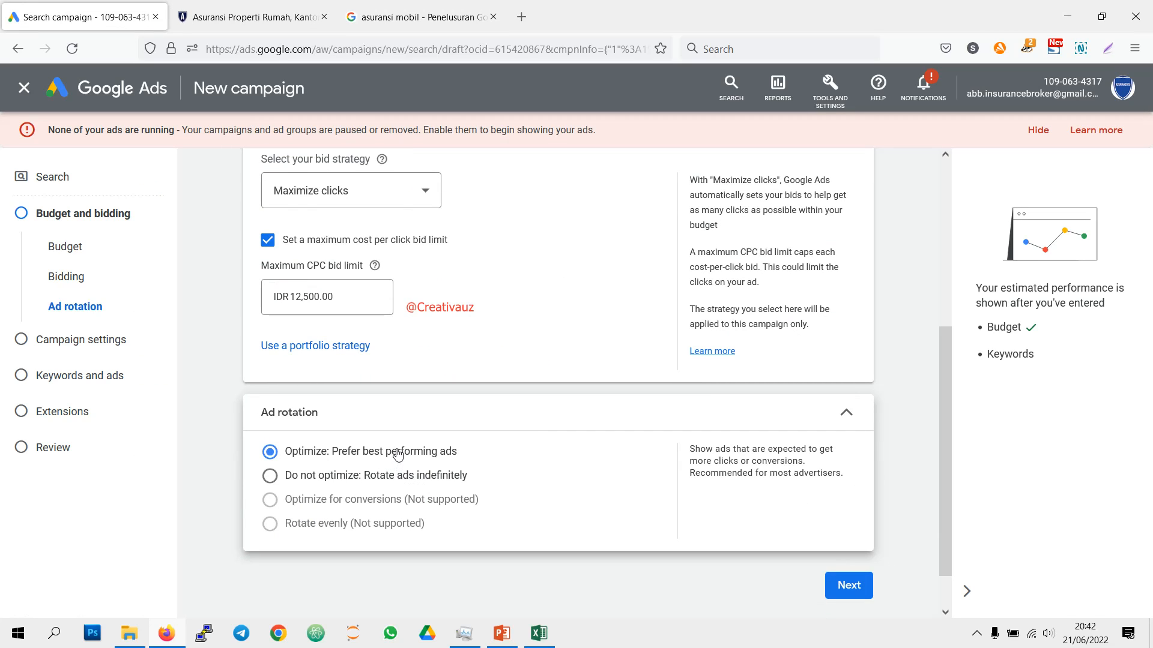
scroll(397, 456, "up", 2)
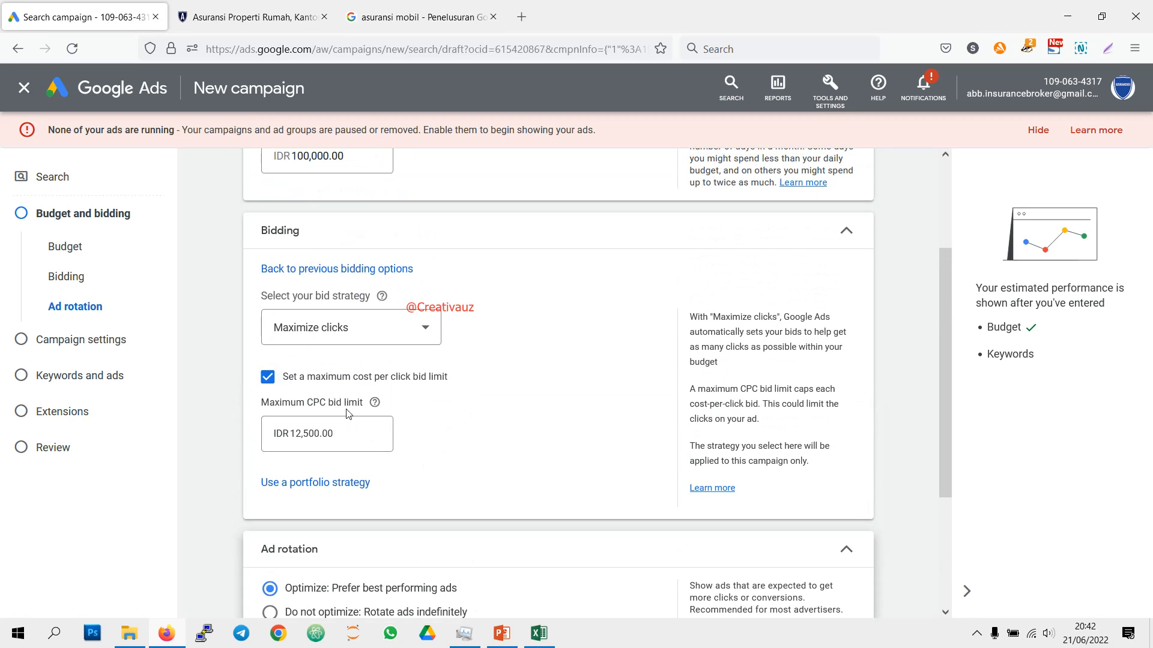
scroll(381, 530, "down", 1)
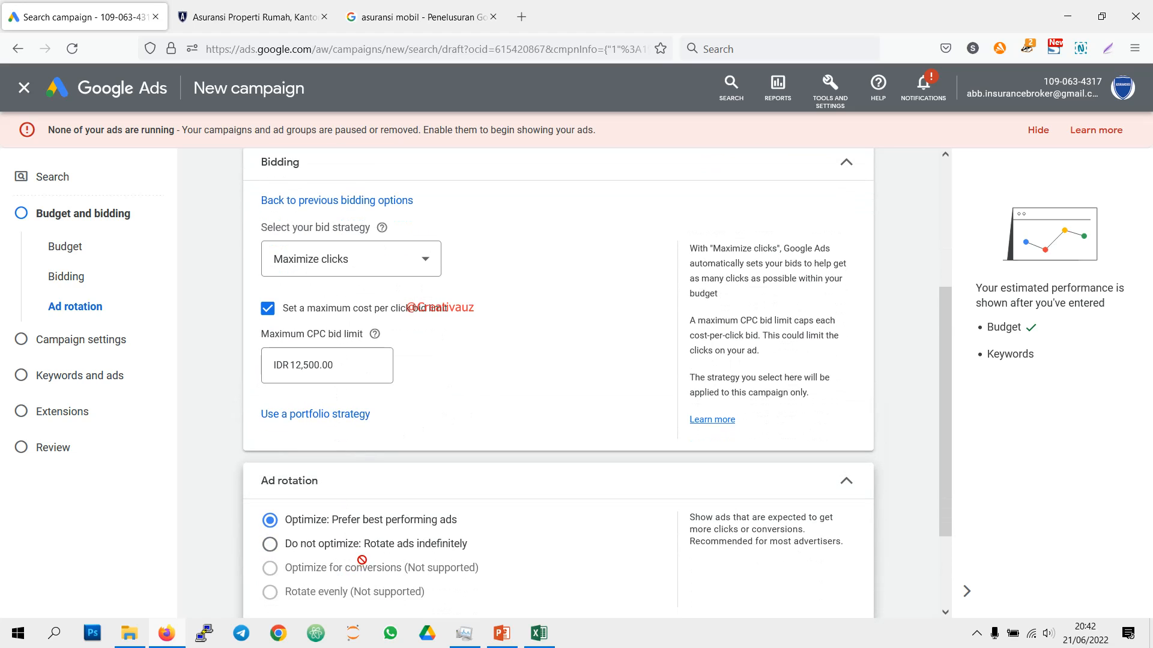
scroll(392, 546, "down", 1)
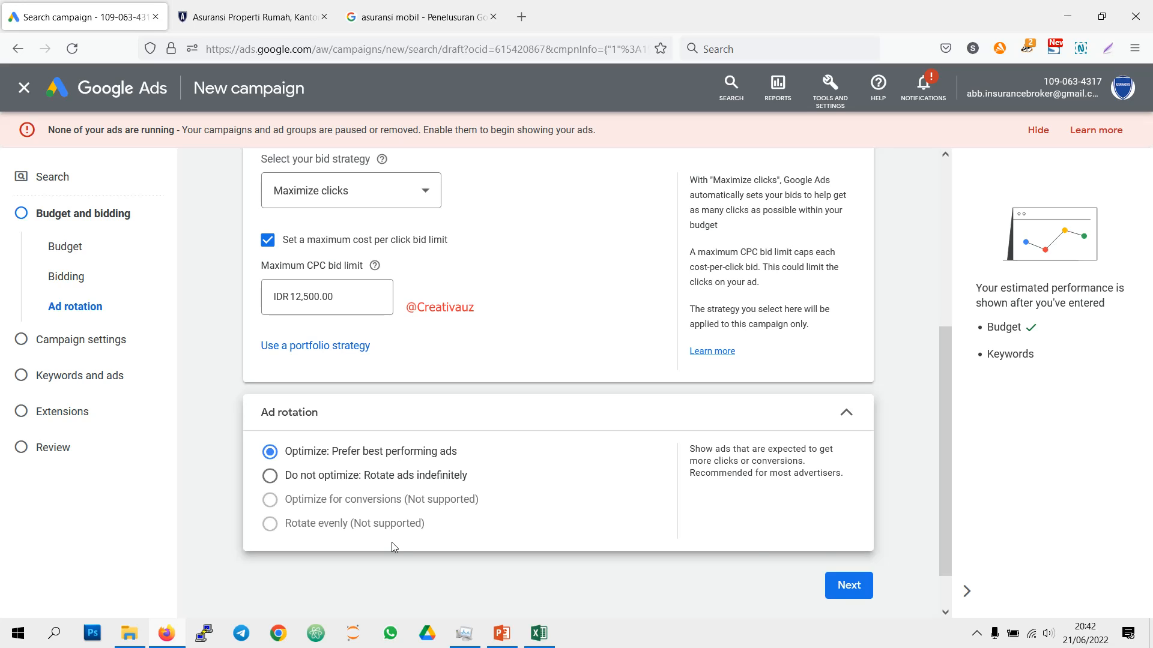
Step: Continue to the campaign settings and exclude the Google Display Network from the campaign
left_click(865, 586)
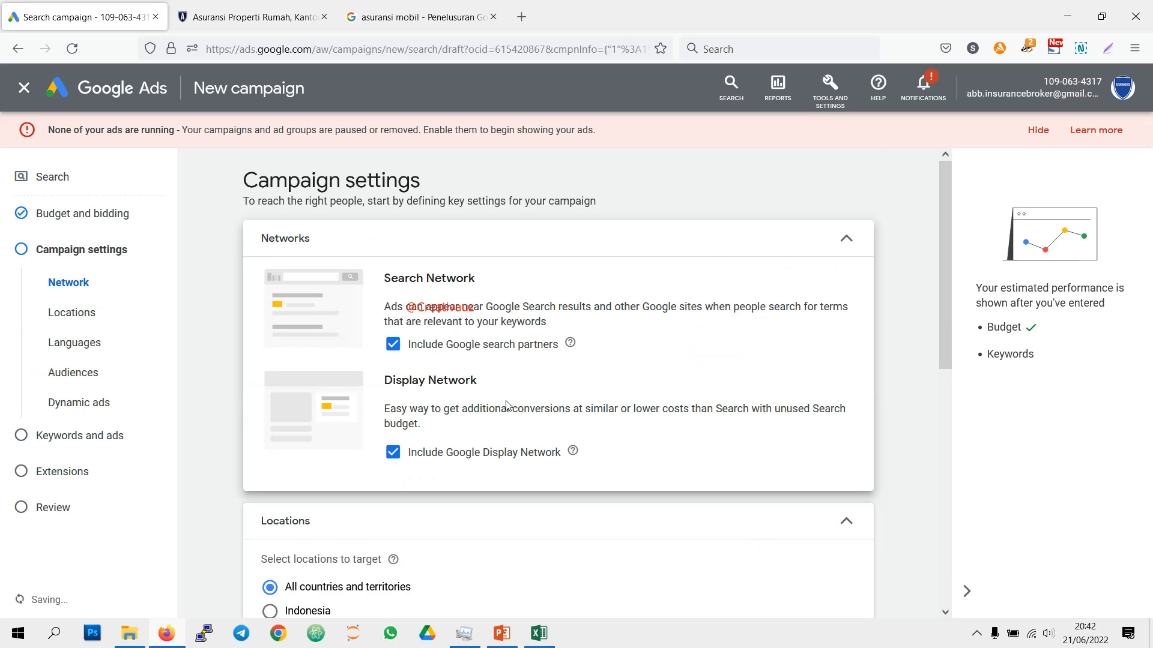
scroll(508, 406, "down", 1)
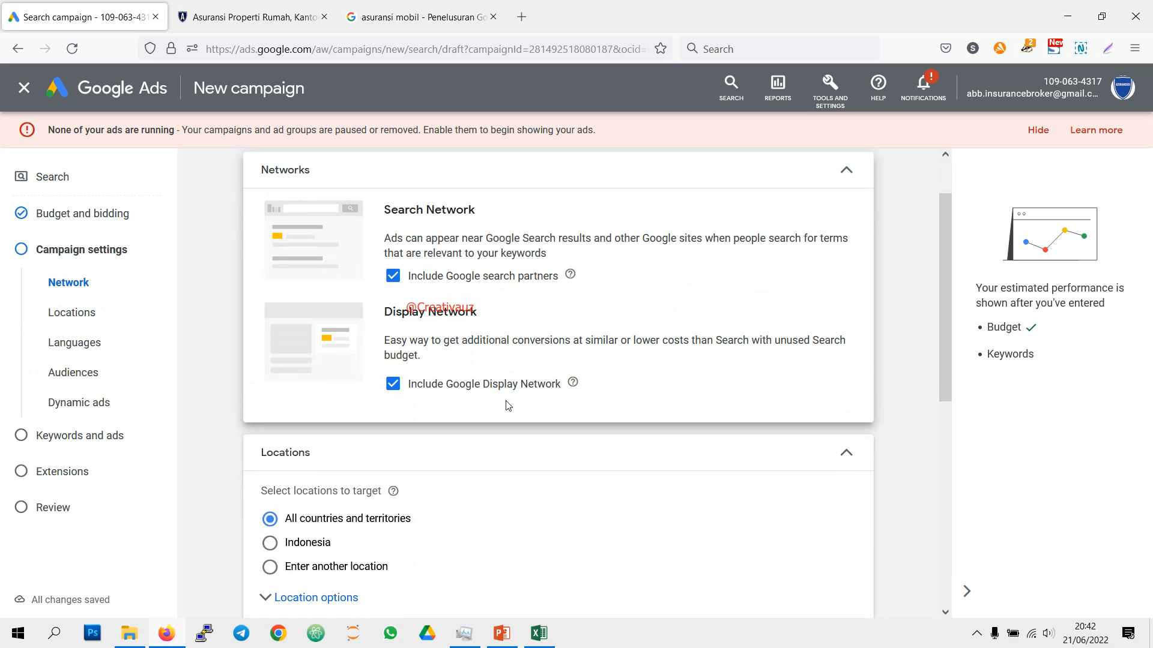
left_click(390, 388)
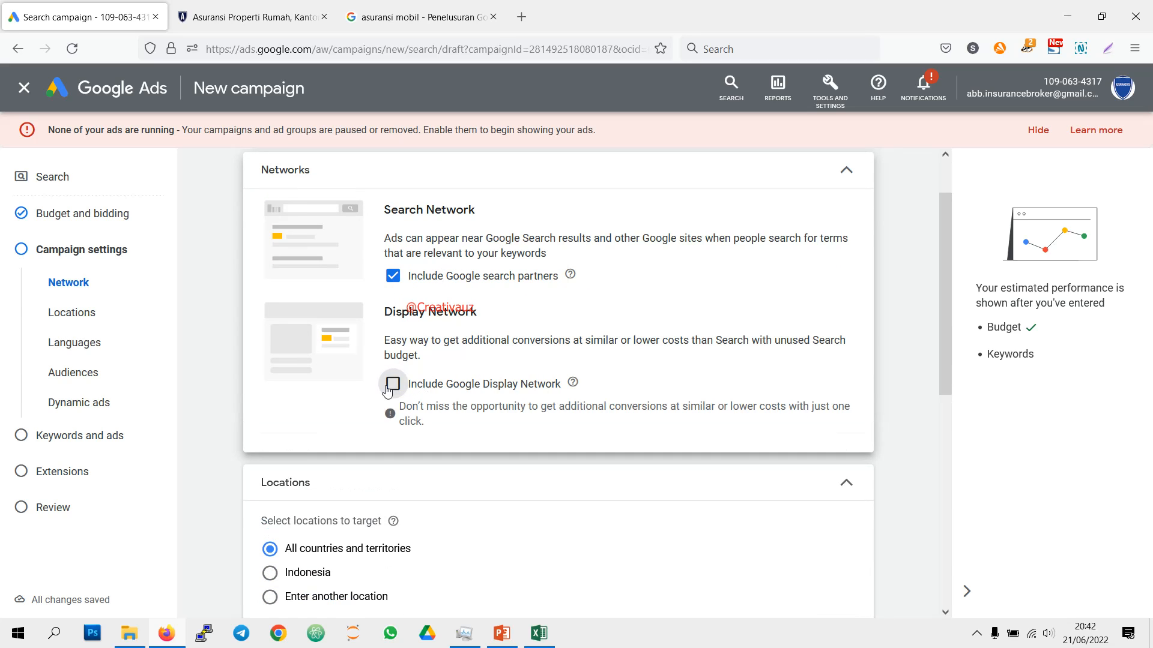
Step: Switch to the campaign structure workbook in Excel, check the planned locations on the Extension - Search sheet, and return to the campaign draft
scroll(388, 392, "down", 1)
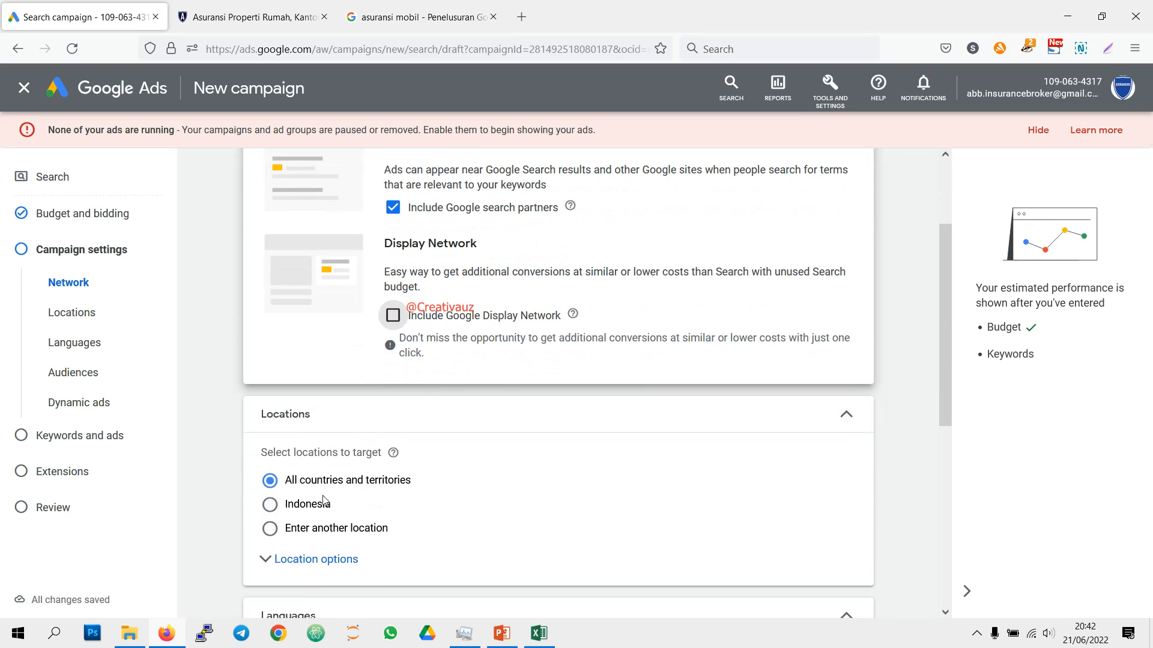
scroll(319, 504, "down", 2)
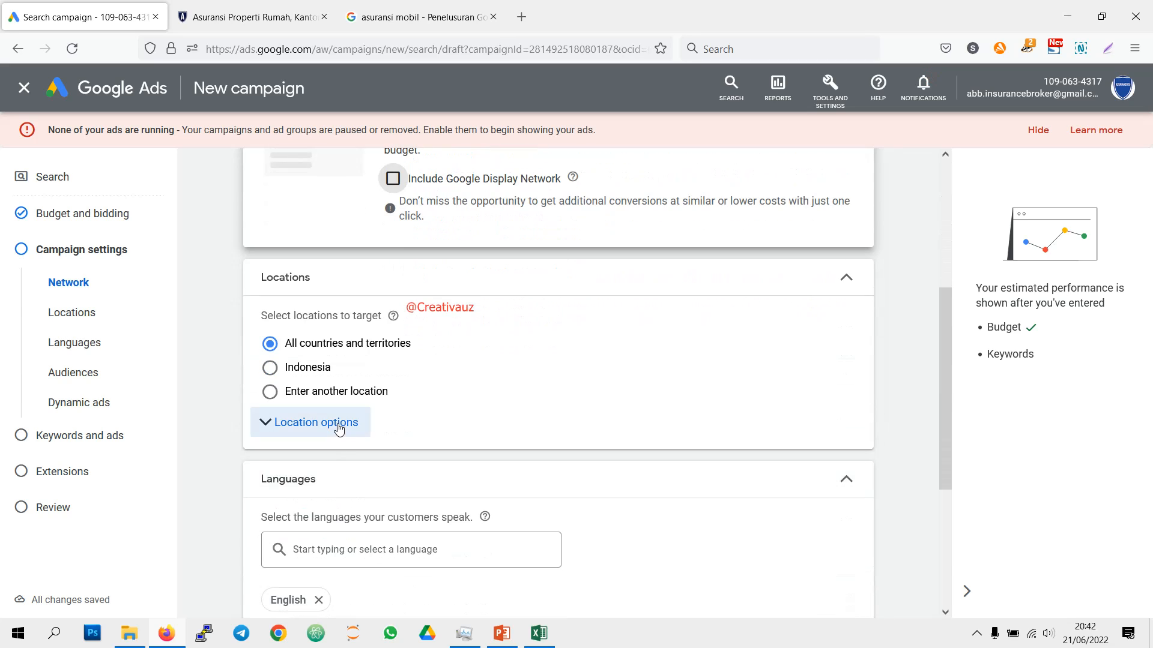
left_click(547, 630)
key("ctrl+shift+Down")
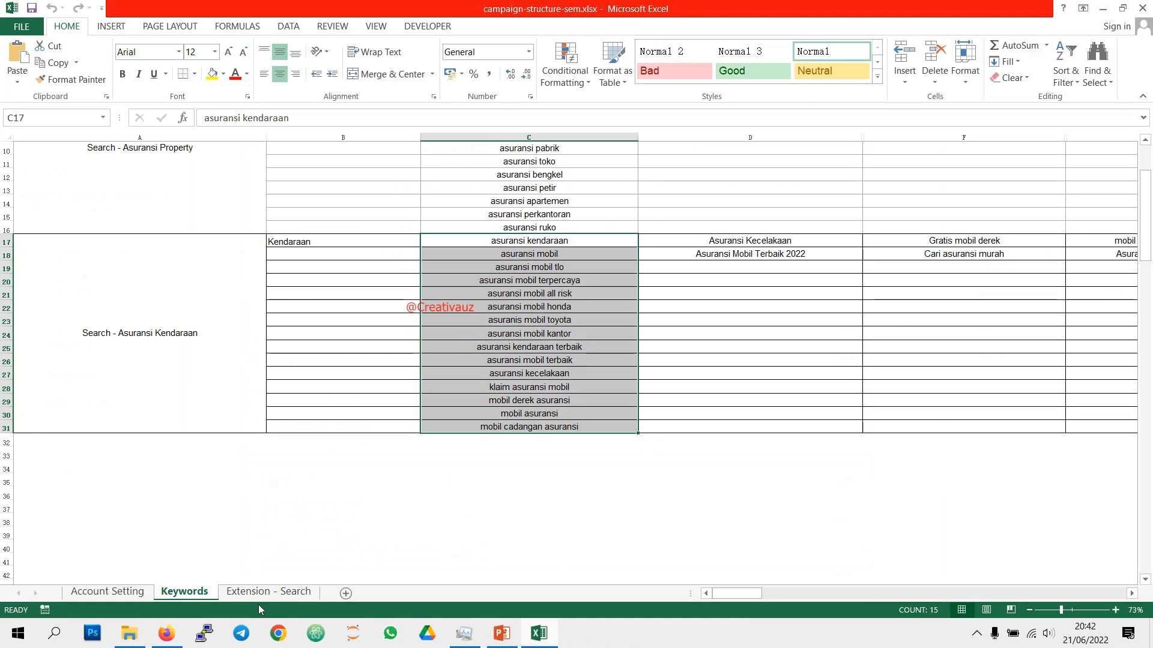
left_click(269, 592)
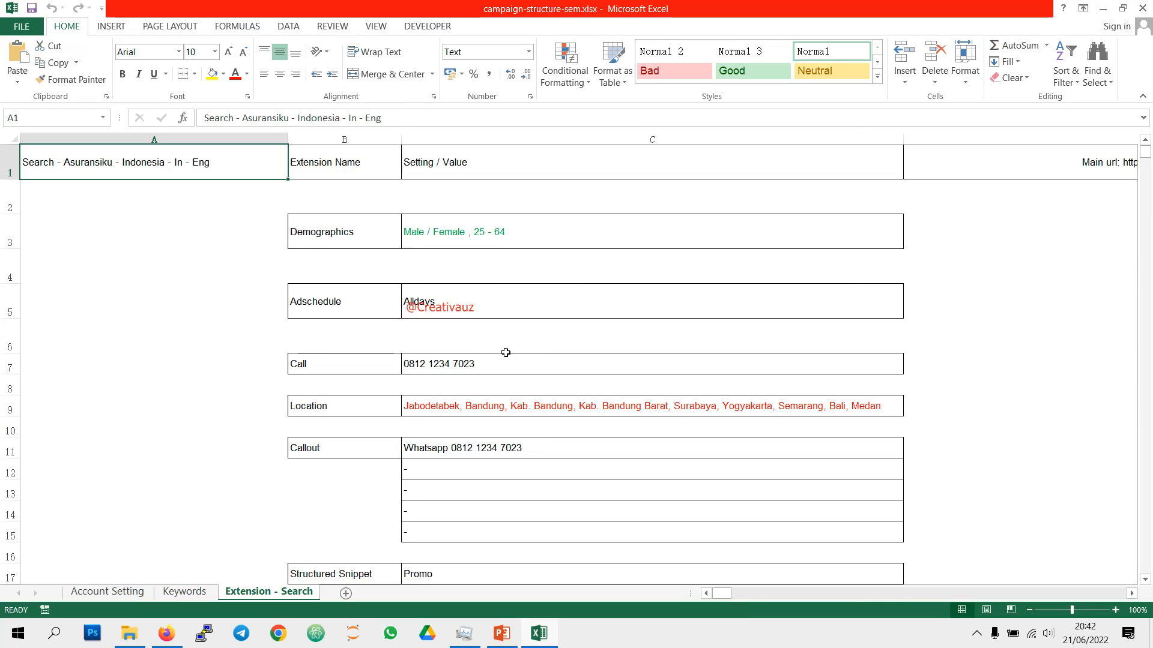
scroll(506, 352, "down", 1)
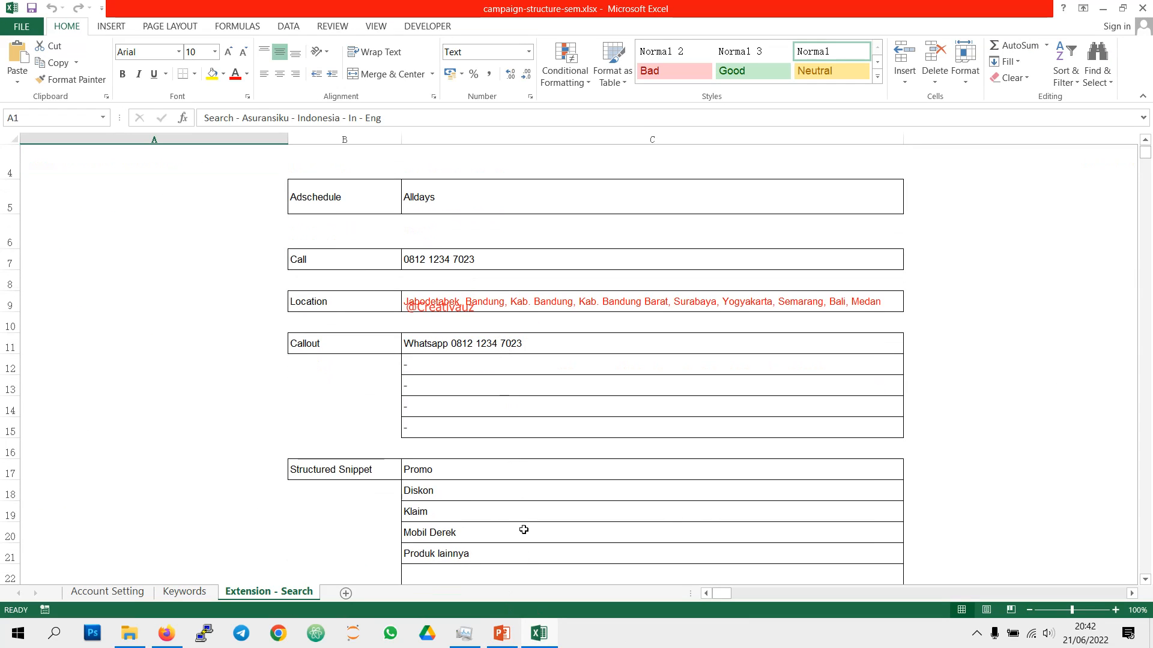
left_click(545, 640)
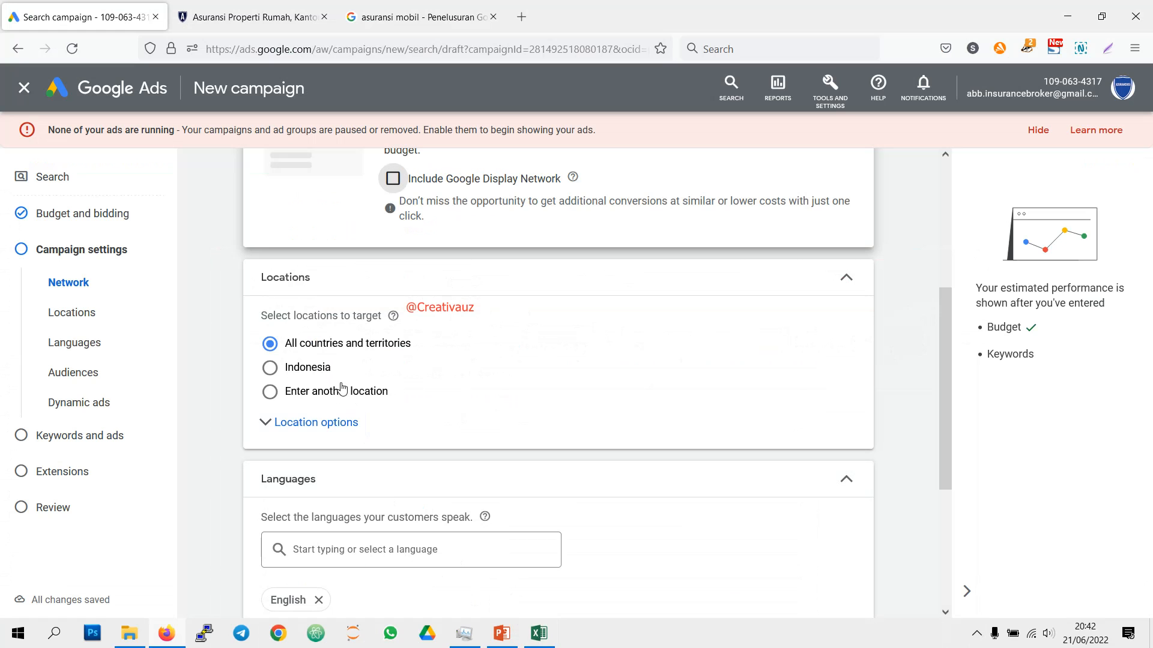
Step: Expand the location options, review the target and exclude choices, and collapse them again
left_click(316, 422)
scroll(411, 499, "down", 2)
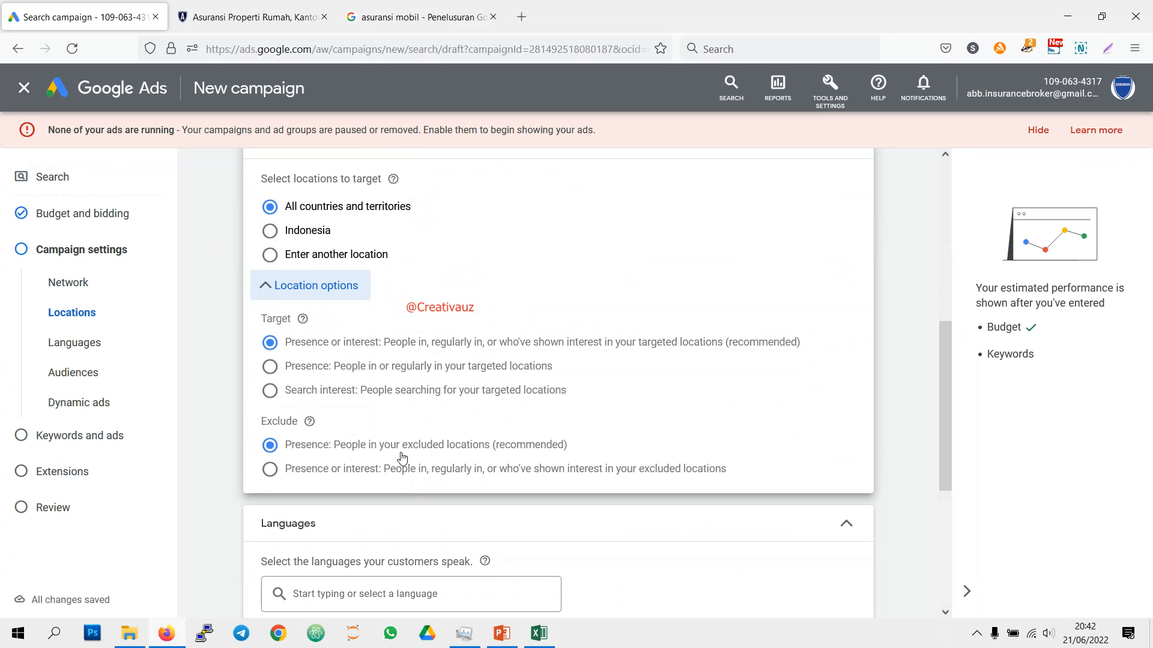
left_click(332, 294)
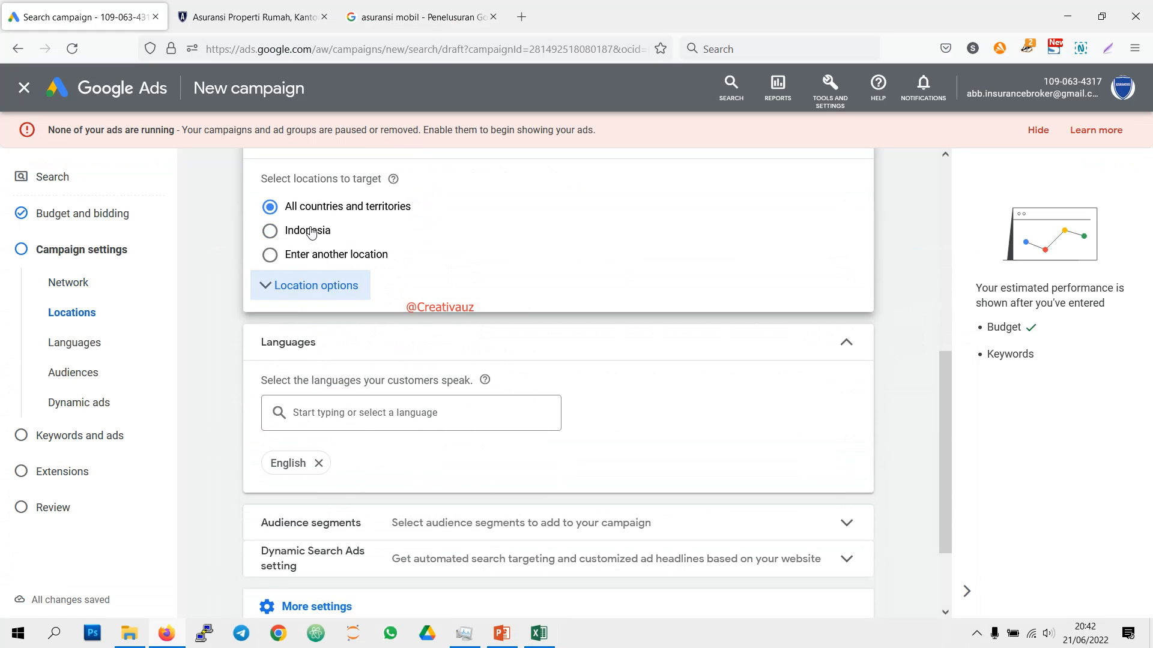
Step: Switch location targeting to custom locations and target the Jakarta, Jakarta, Indonesia city region
left_click(310, 233)
left_click(319, 294)
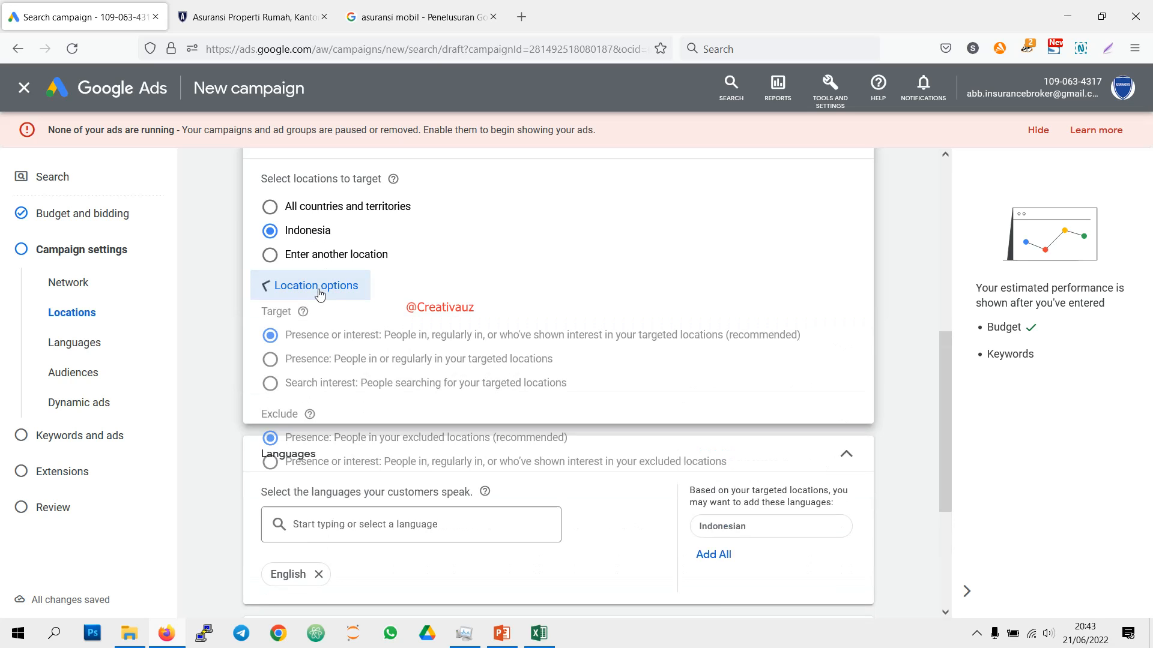
left_click(303, 254)
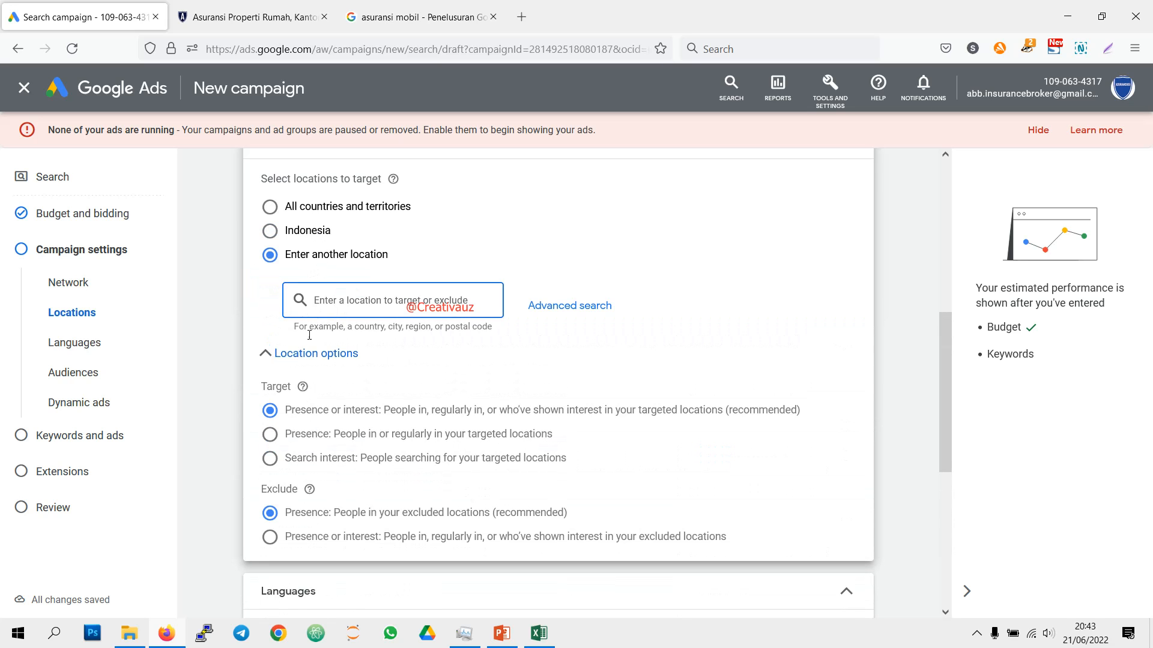
left_click(316, 353)
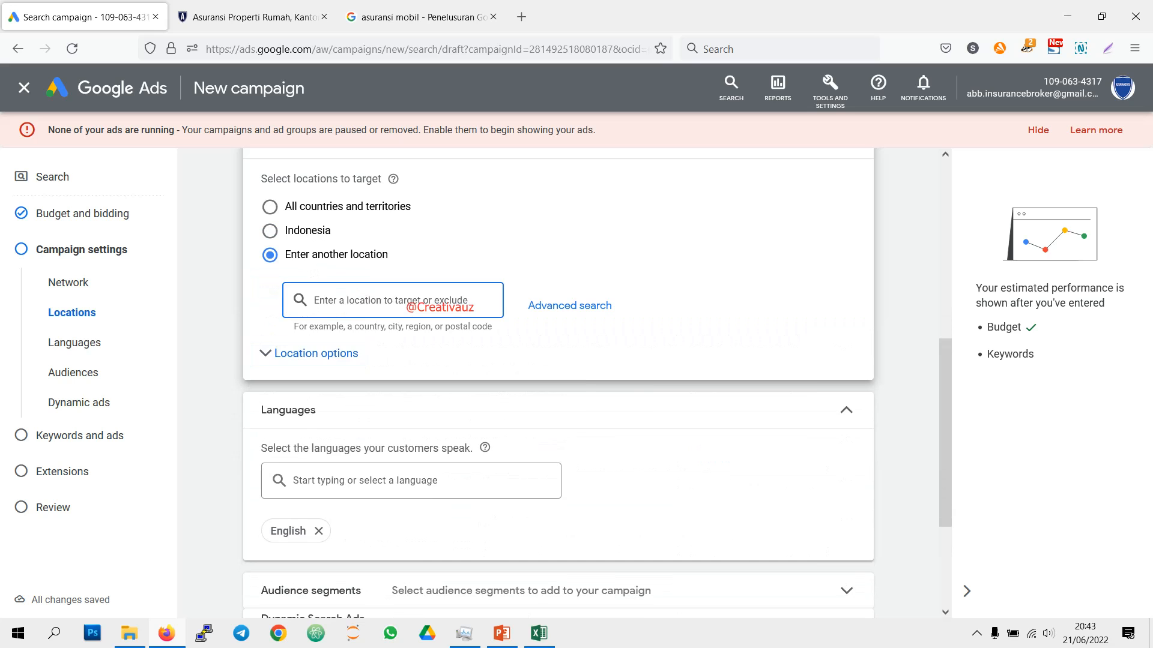
type("jakar")
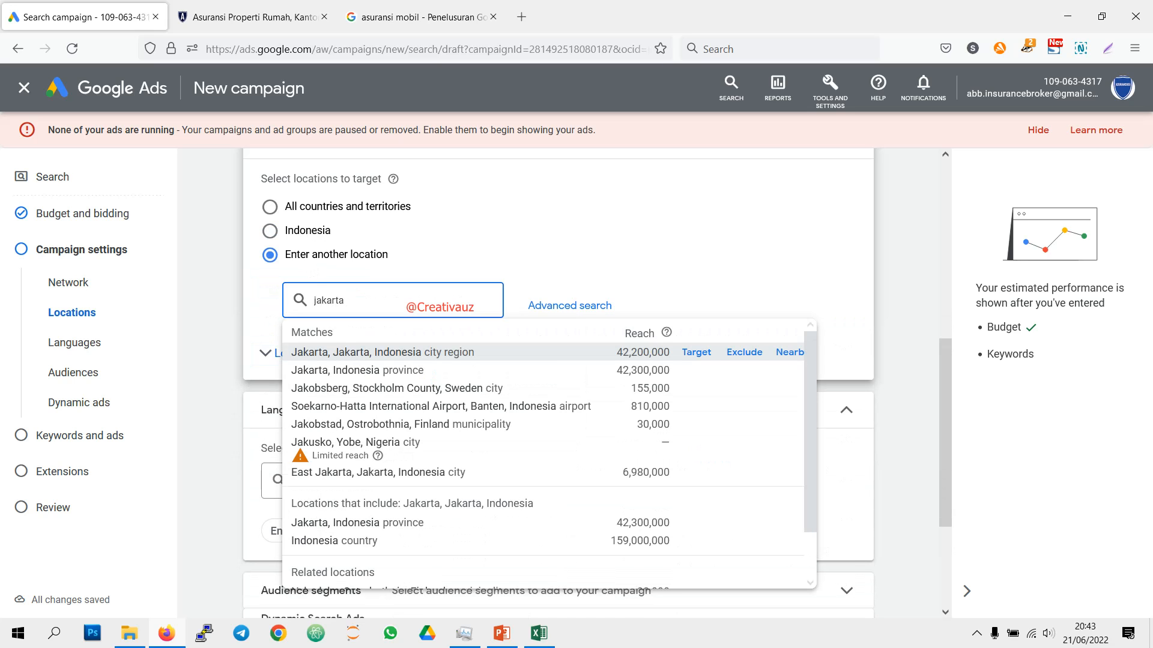
type("ta")
left_click(691, 353)
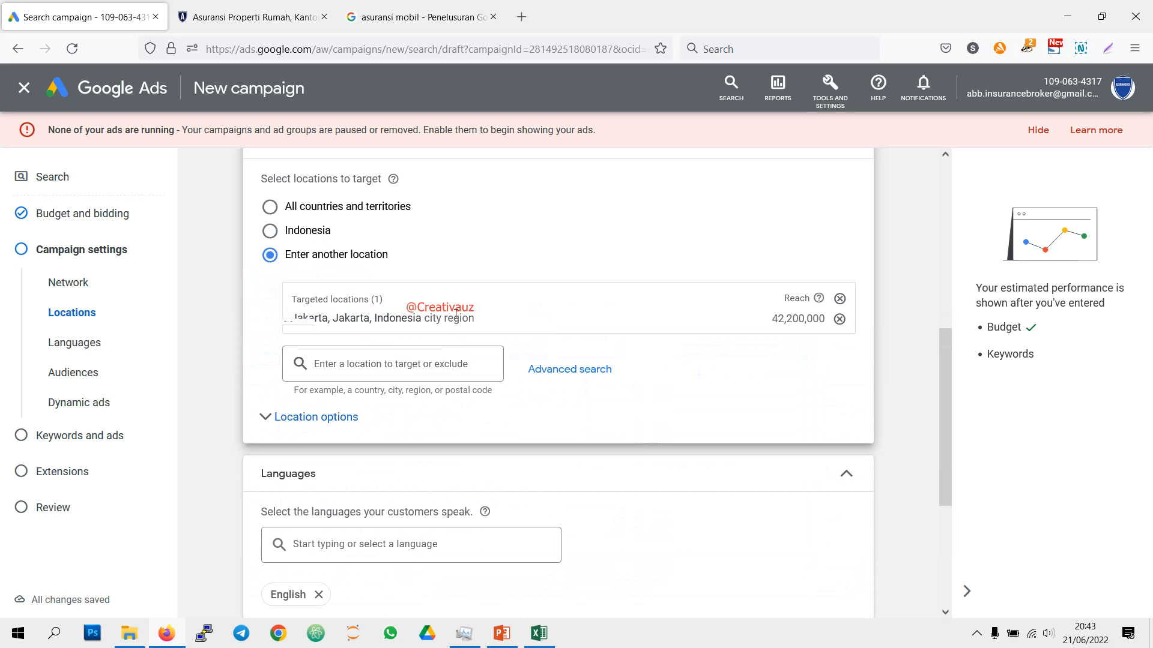
Step: Add the city of Bekasi, West Java, Indonesia to the targeted locations
left_click(391, 365)
type("bekasi")
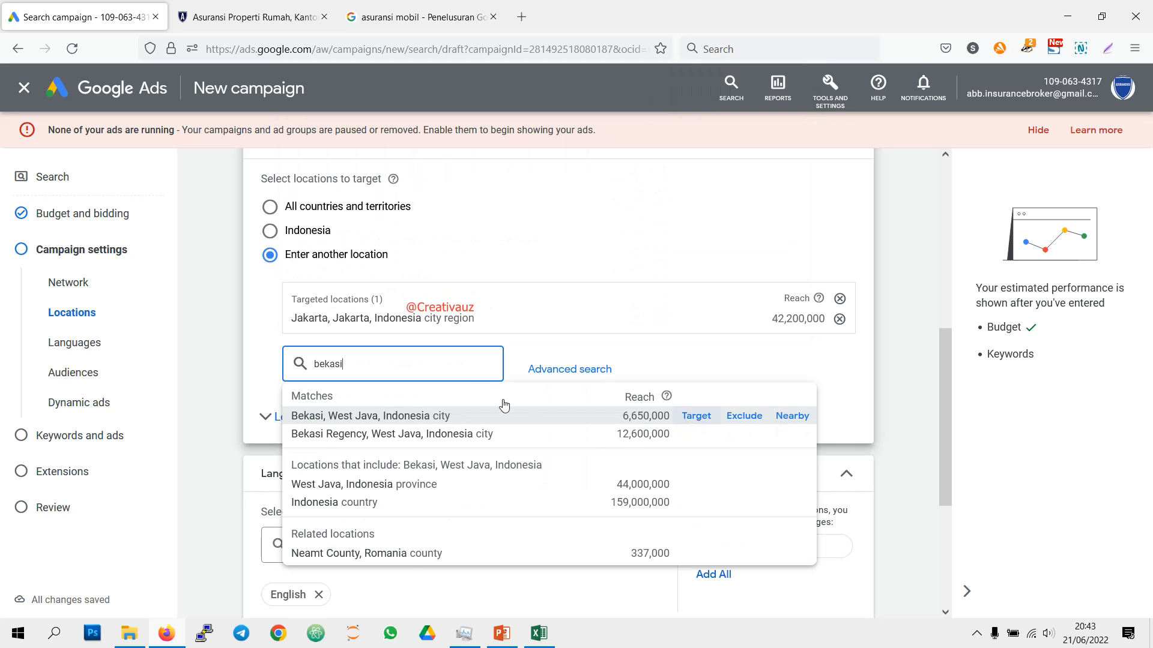
left_click(504, 416)
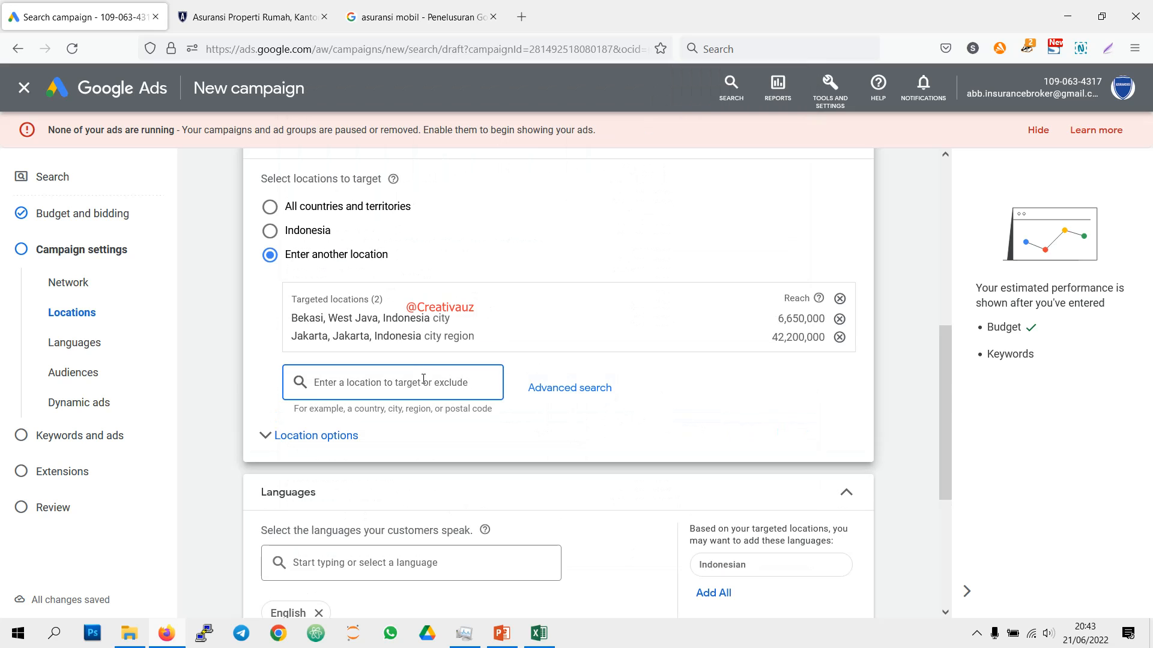
Step: Add the cities of Tangerang and South Tangerang in Banten, Indonesia to the targeted locations
type("tangera")
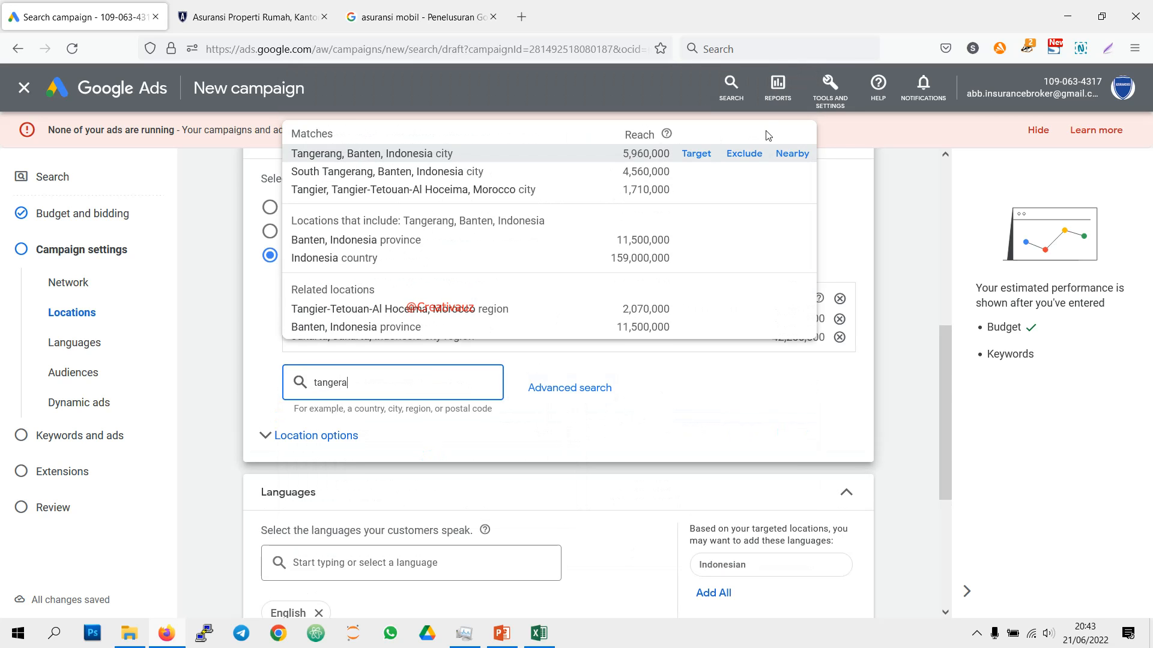
left_click(696, 154)
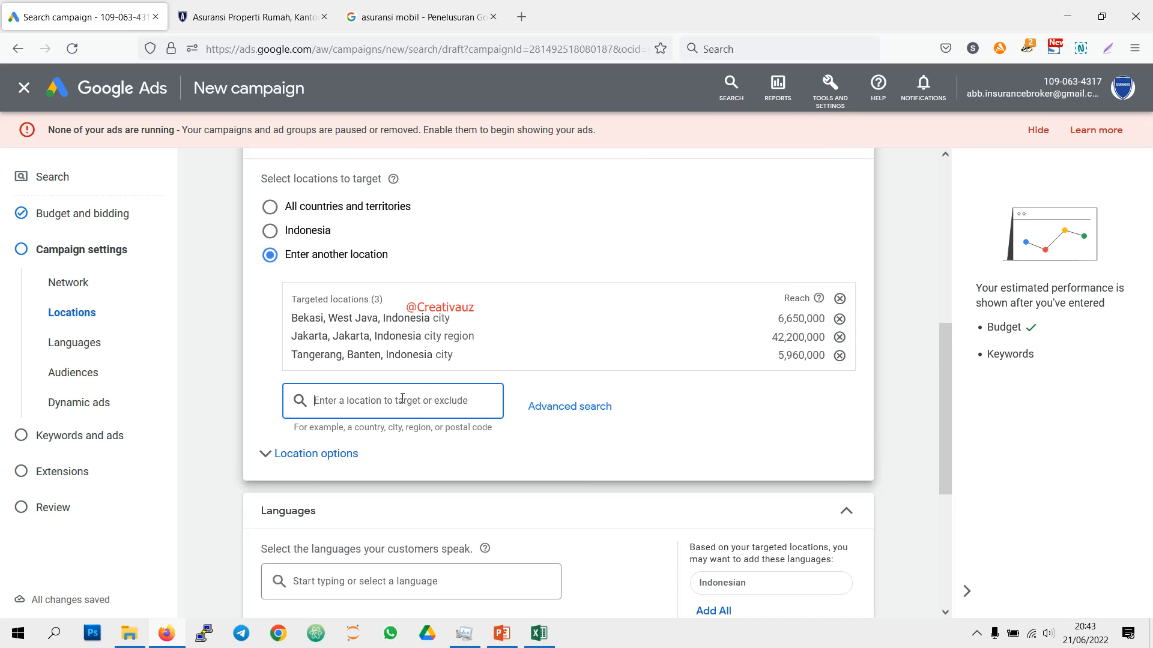
type("tangera")
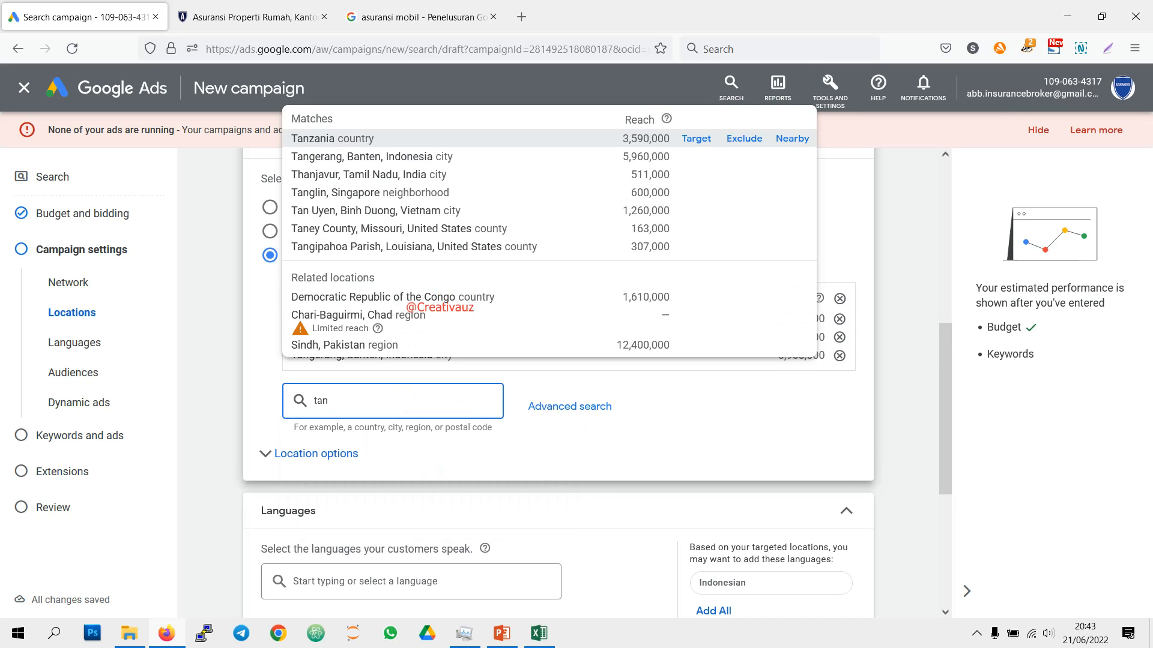
mouse_move(639, 190)
left_click(698, 191)
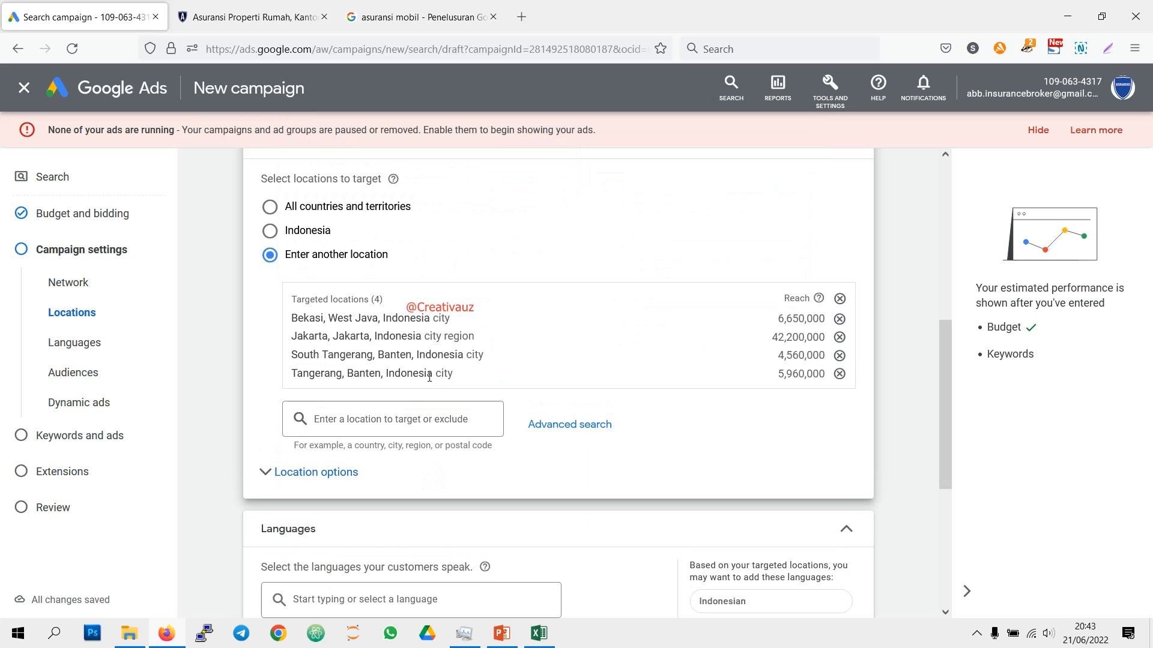
Step: Add the city of Bogor, West Java, Indonesia to the targeted locations
type("bigir")
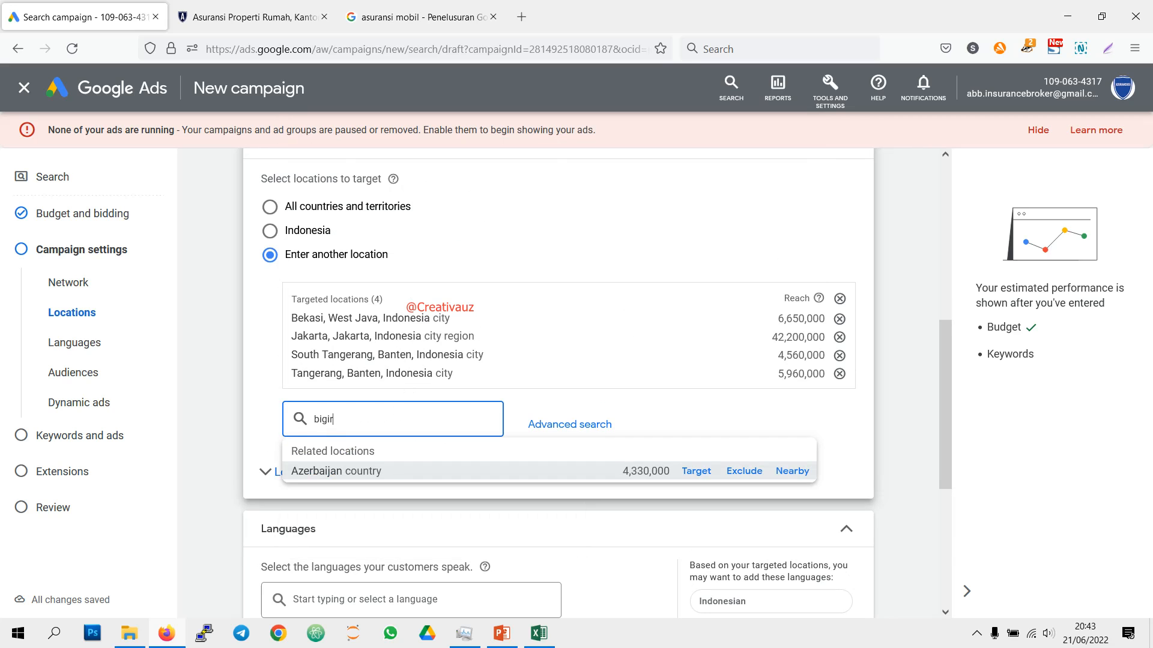
key("BackSpace")
key("BackSpace")
key("BackSpace")
key("BackSpace")
type("o")
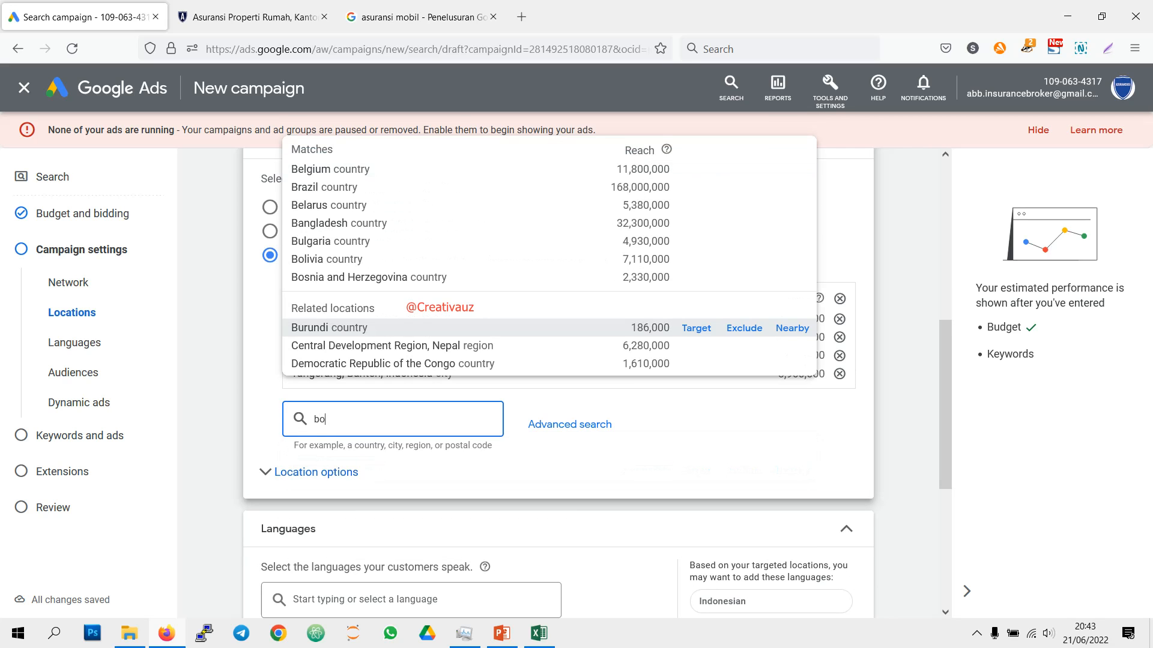
type("gor")
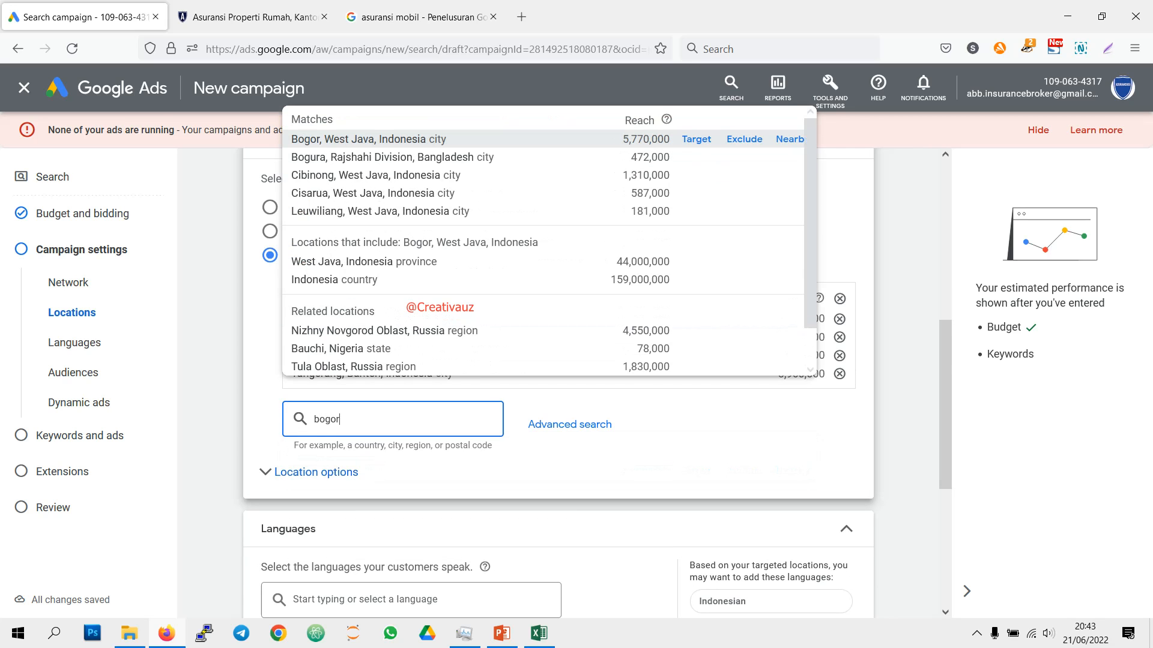
left_click(695, 141)
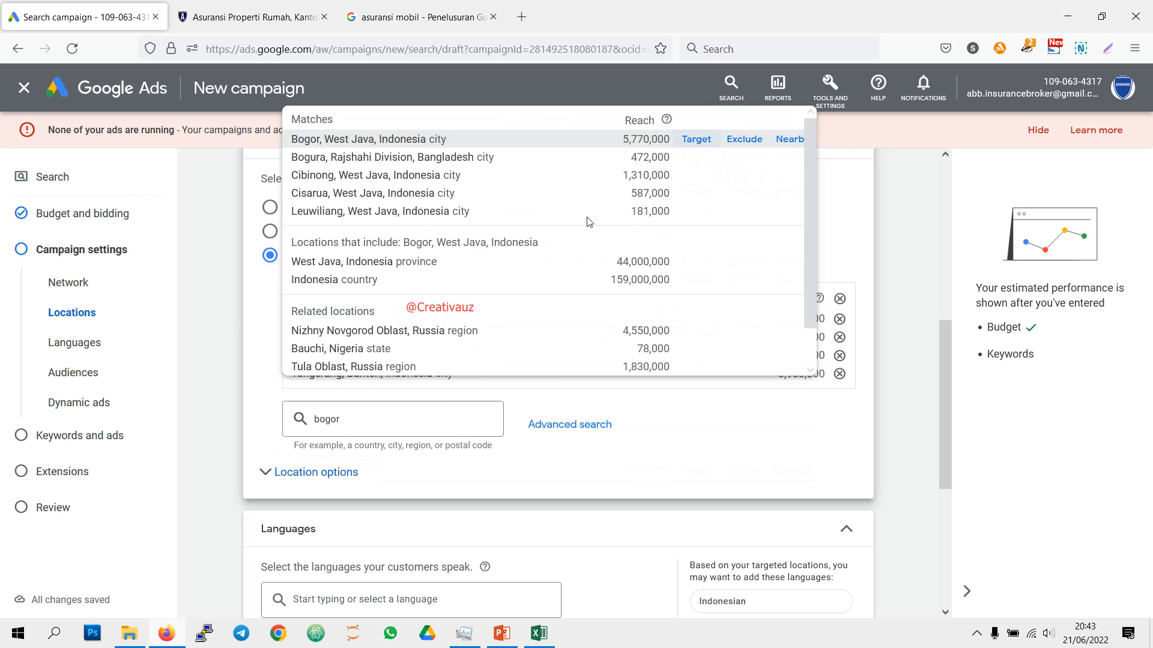
Step: Target the West Java cities of Depok and Bandung in Indonesia as well
left_click(373, 437)
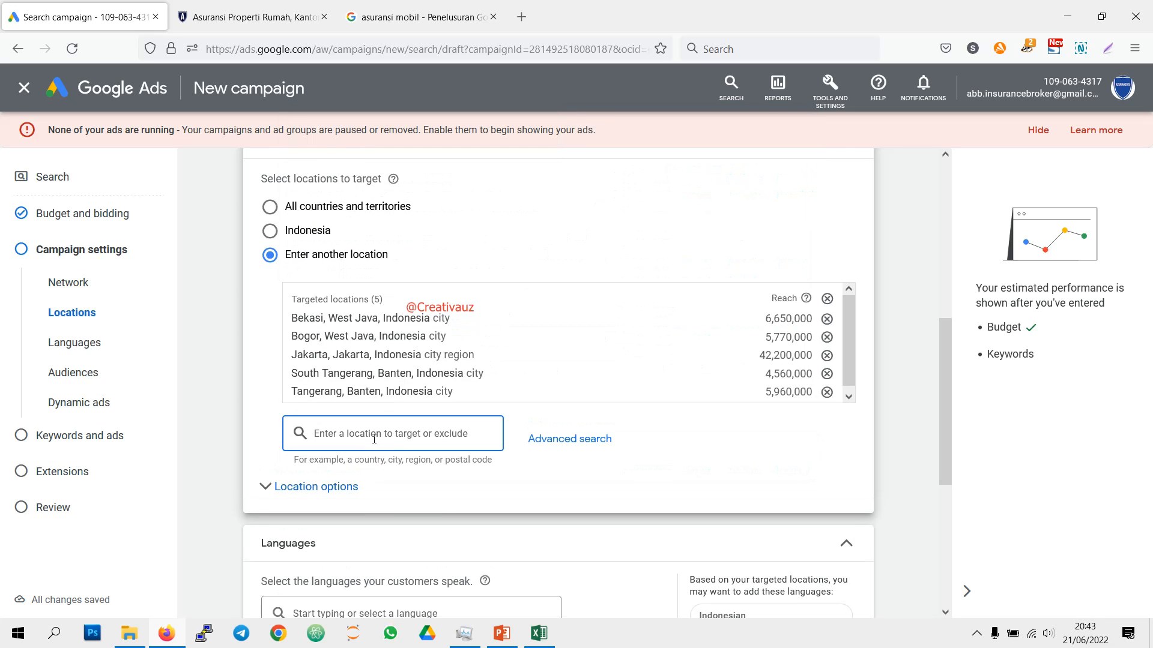
type("depok")
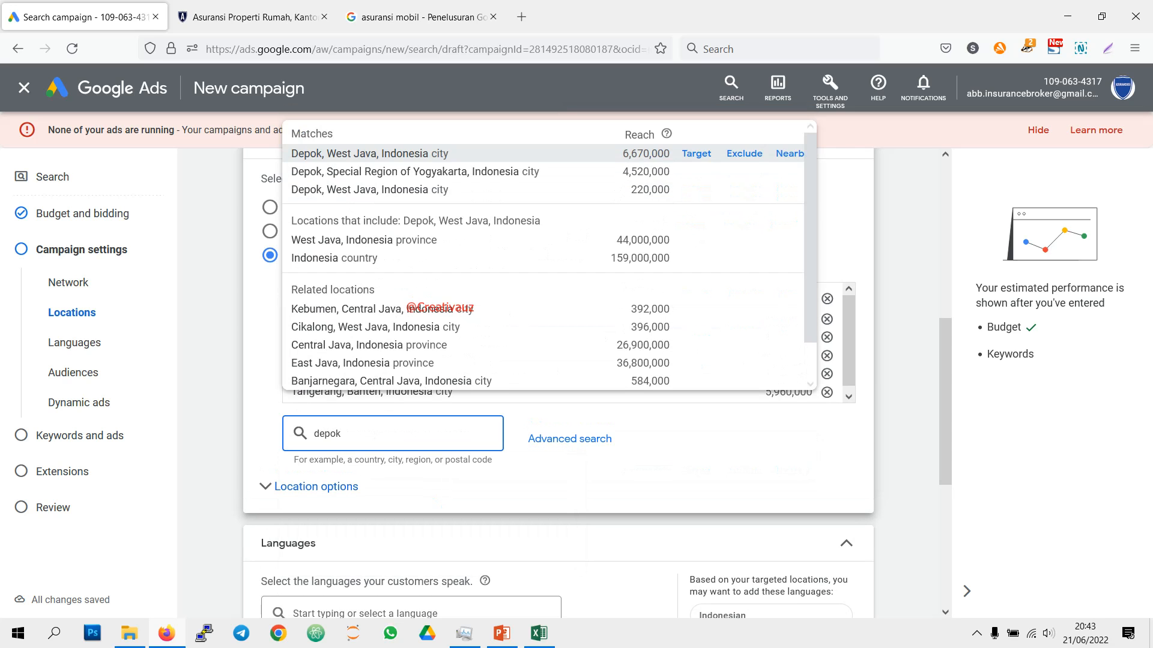
left_click(696, 154)
left_click(368, 435)
type("ban")
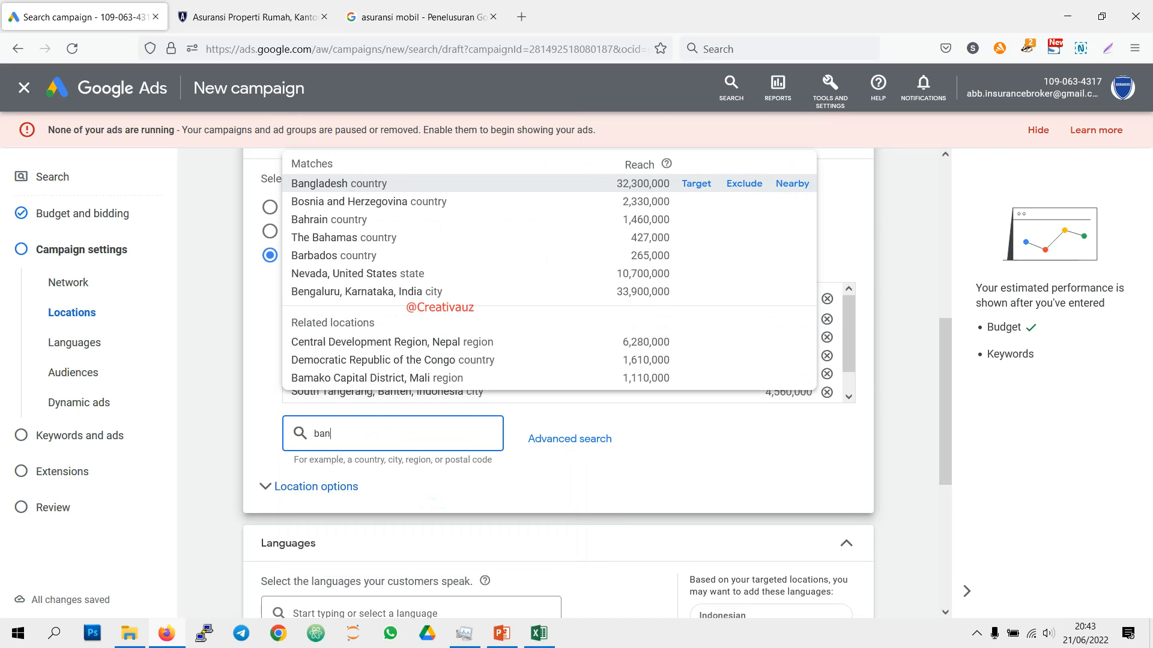
type("dung")
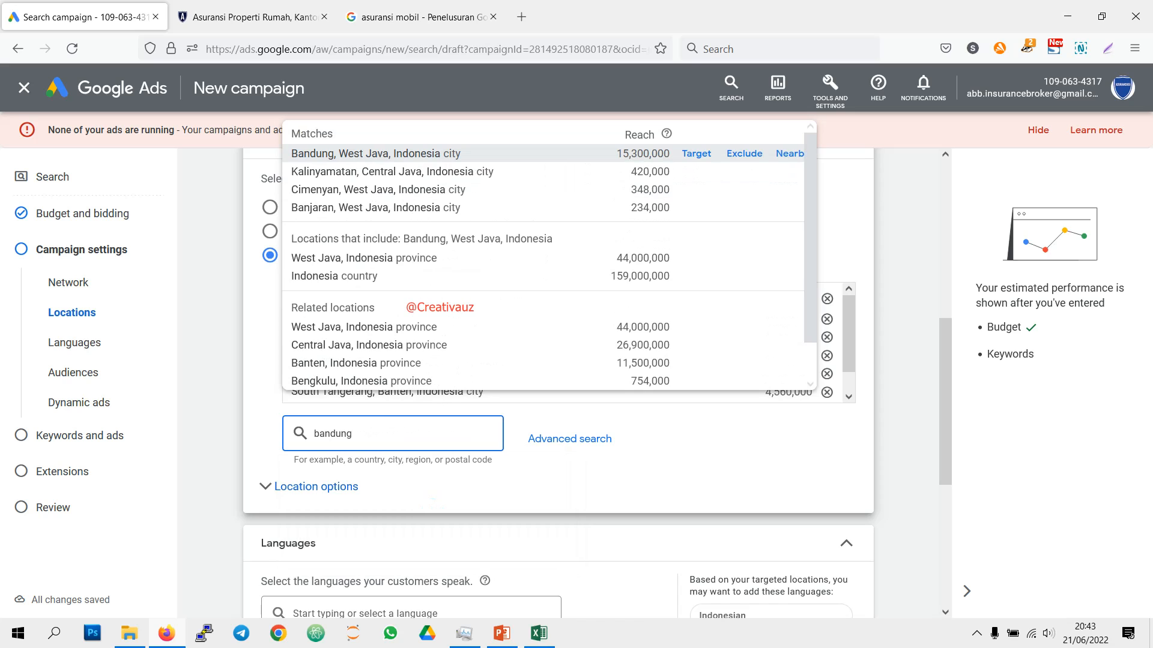
left_click(697, 154)
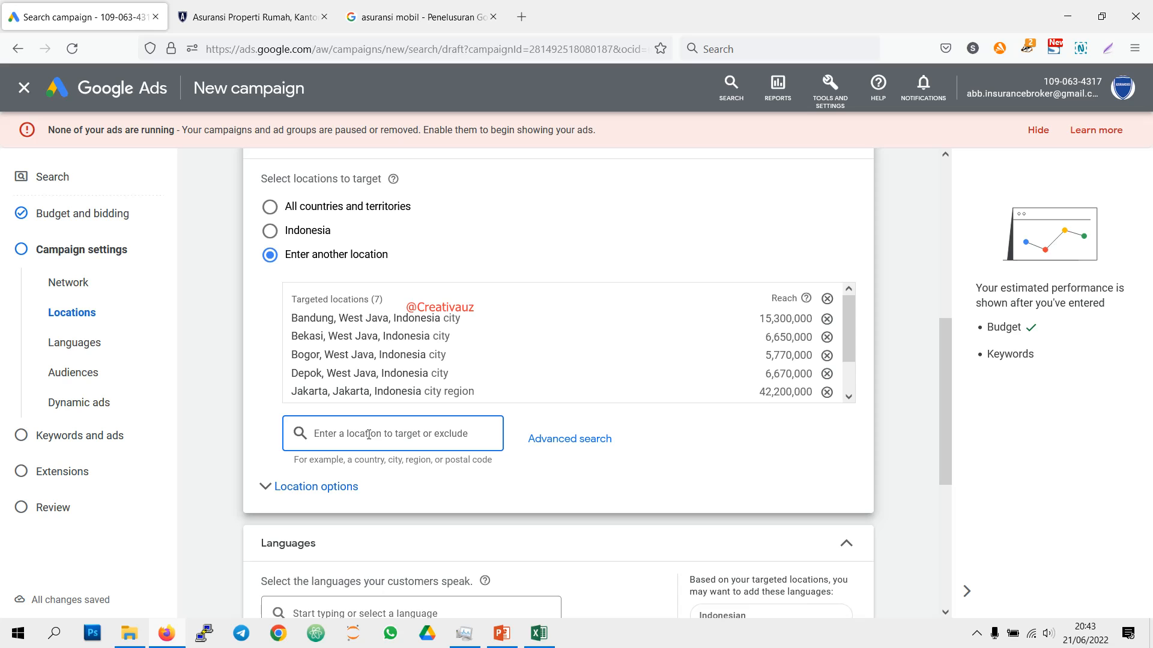
Step: Replace the targeted city of Bekasi with Bekasi Regency, West Java, Indonesia
type("kabu")
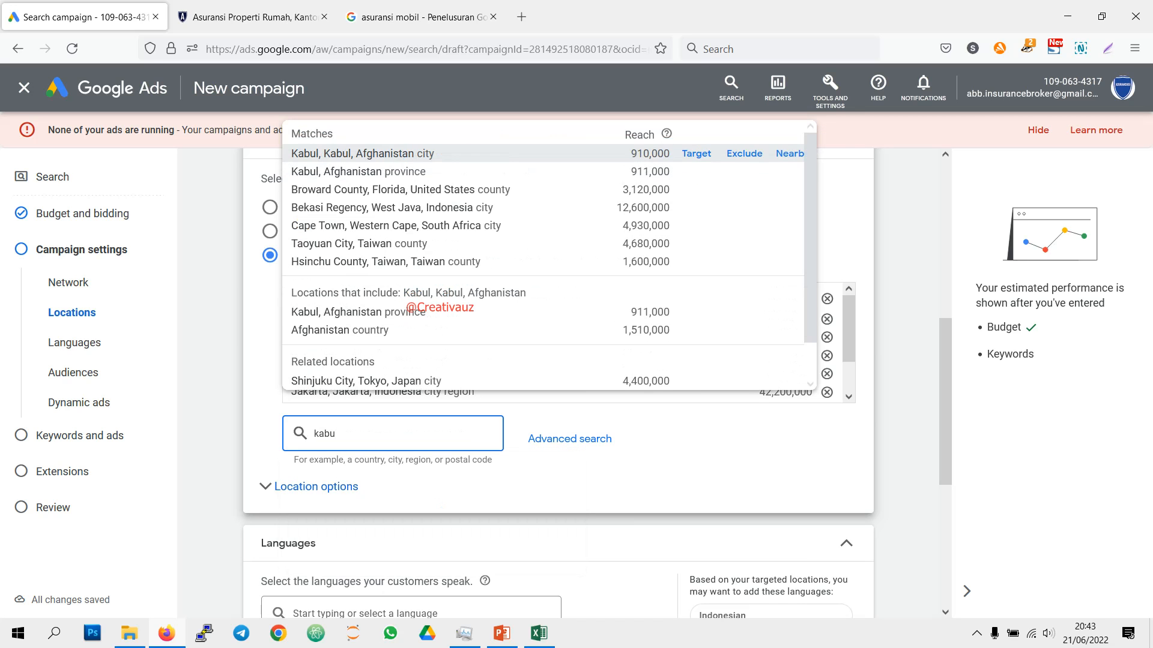
type("pate")
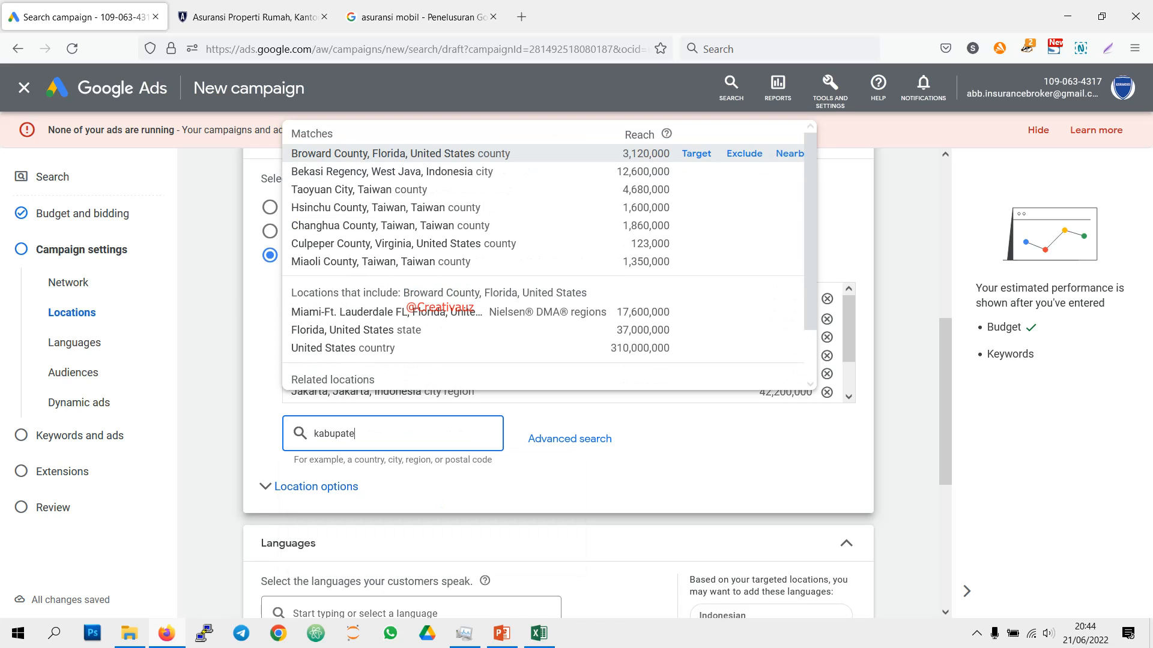
left_click(695, 171)
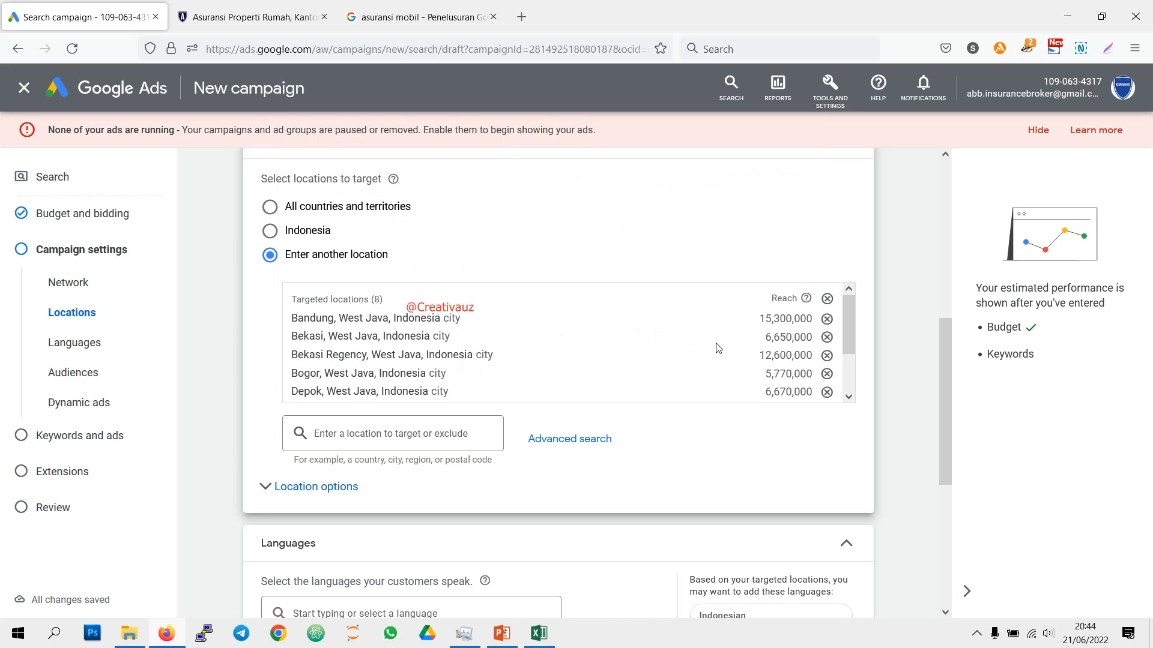
left_click(827, 337)
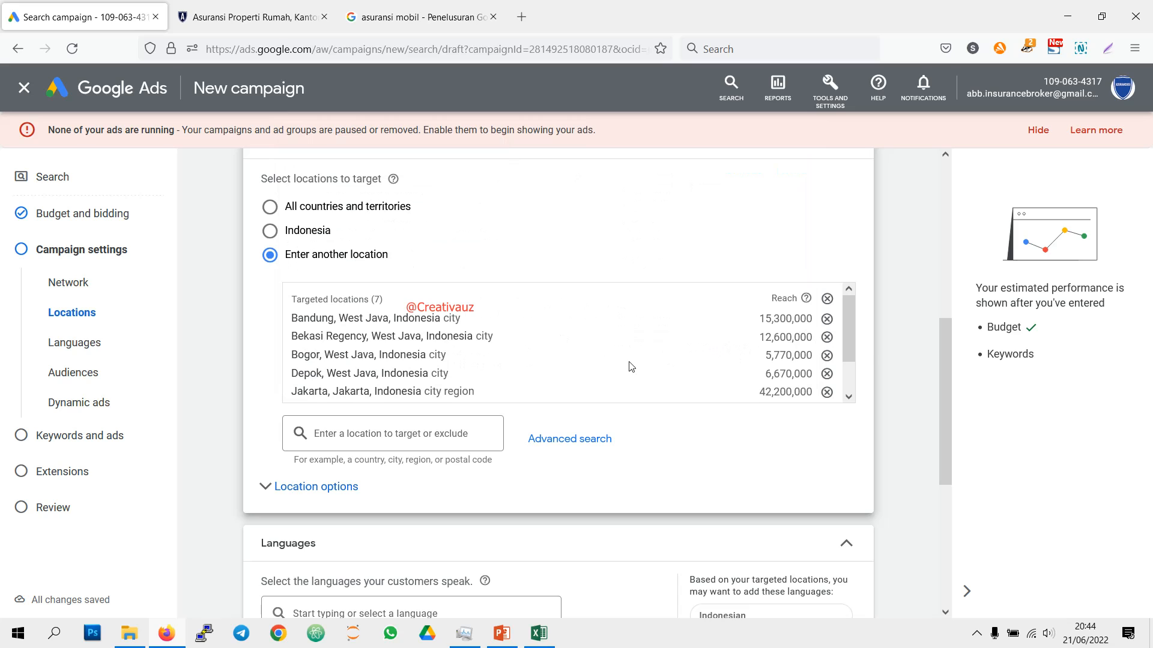
Step: Add Semarang, Central Java and Surabaya, East Java to the campaign's targeted locations
left_click(425, 429)
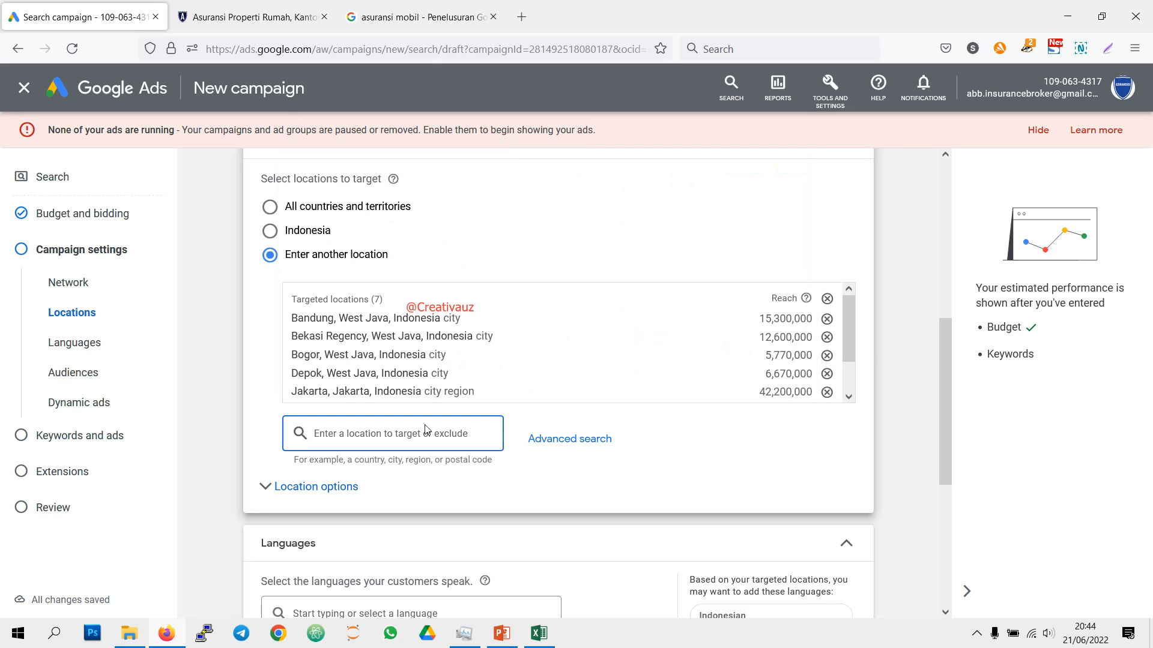
type("sem")
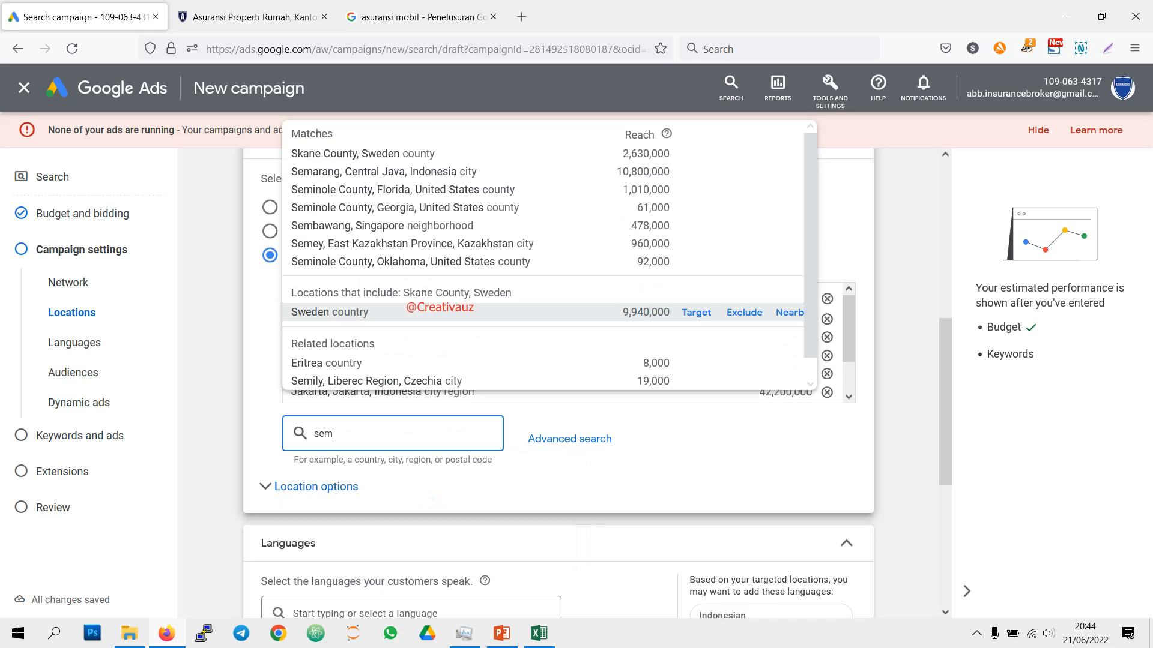
type("arang")
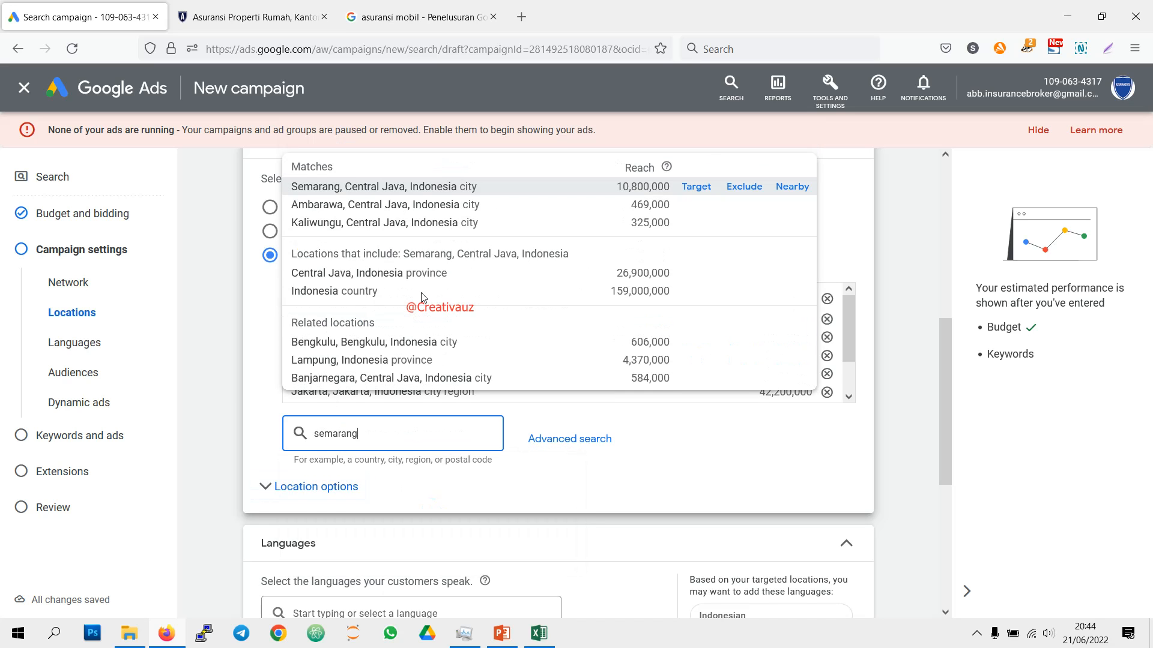
left_click(704, 190)
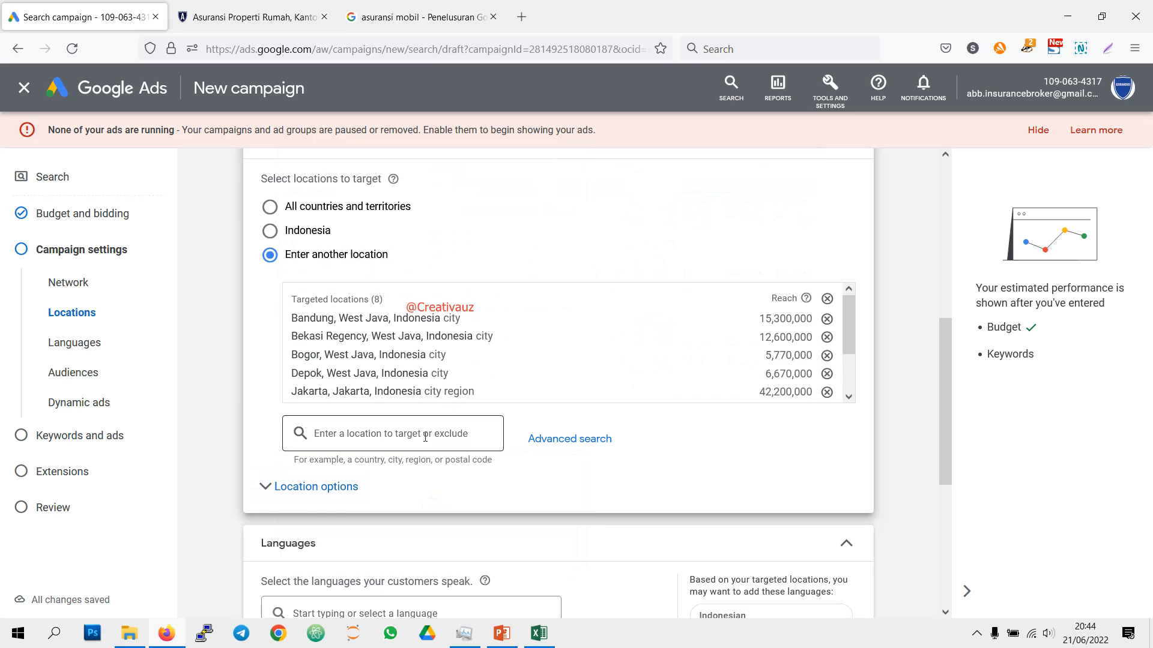
type("sura")
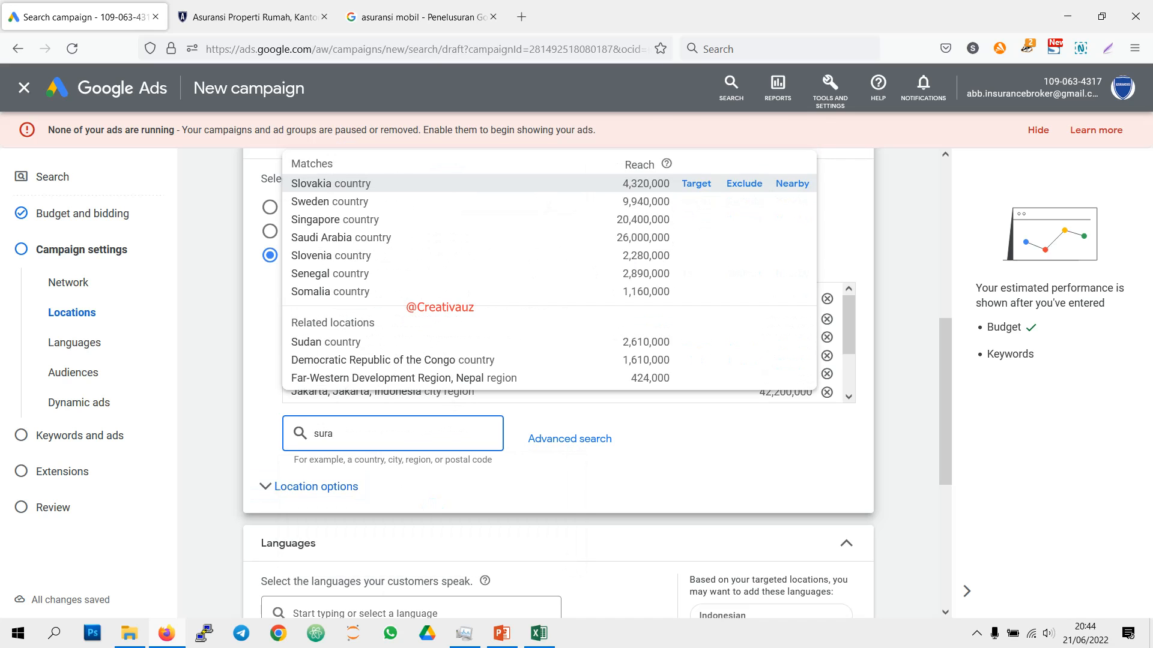
type("bay")
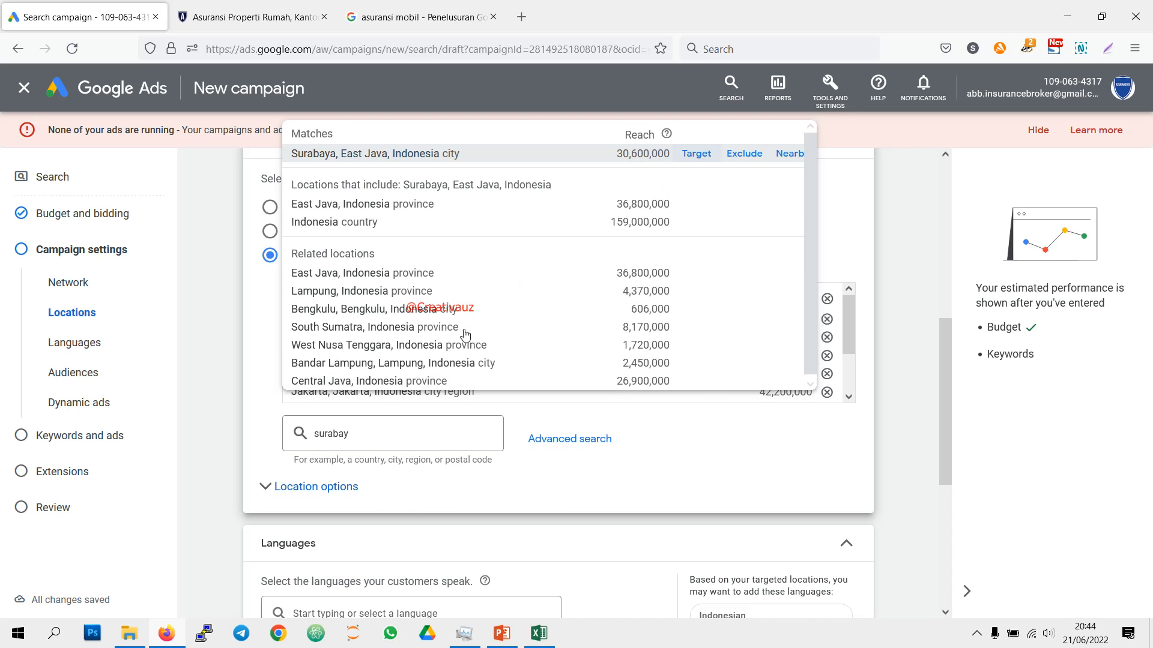
Step: Target Bali province and the city of Malang, East Java, and look through the list of targeted locations
left_click(384, 439)
type("bali")
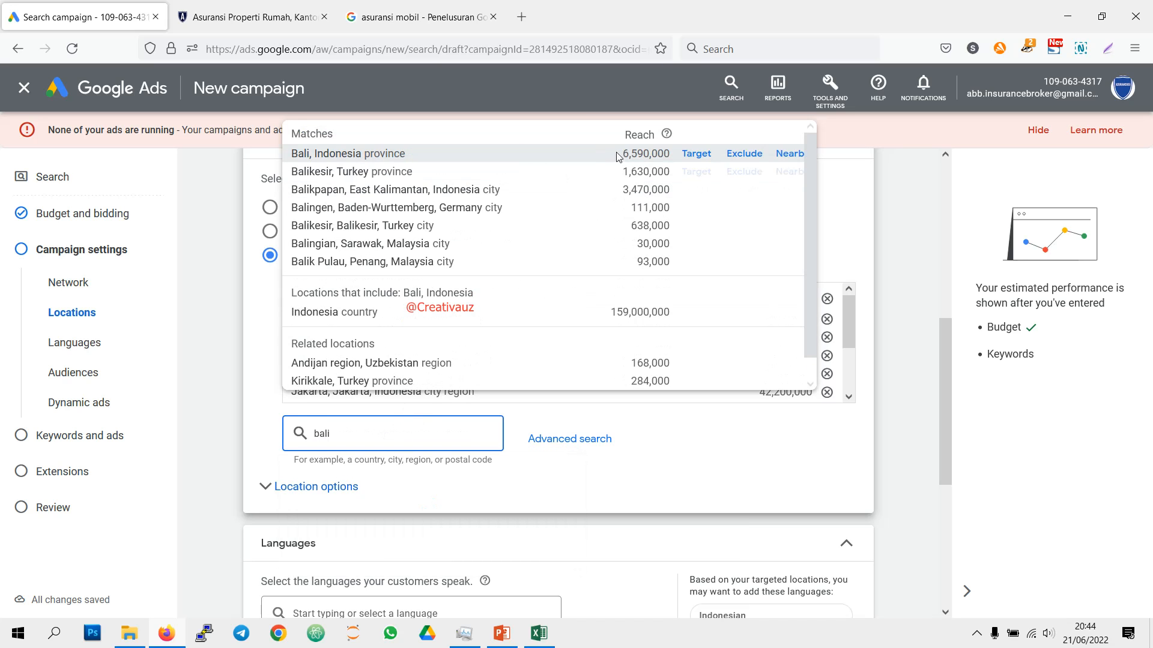
left_click(695, 153)
left_click(376, 435)
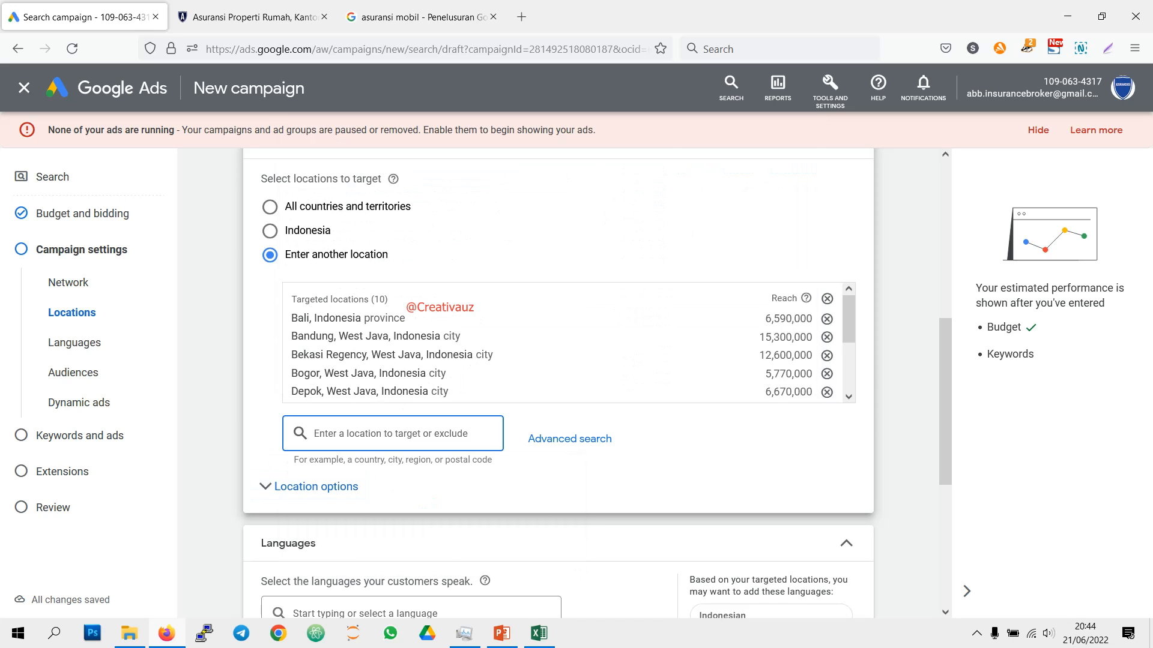
type("malang")
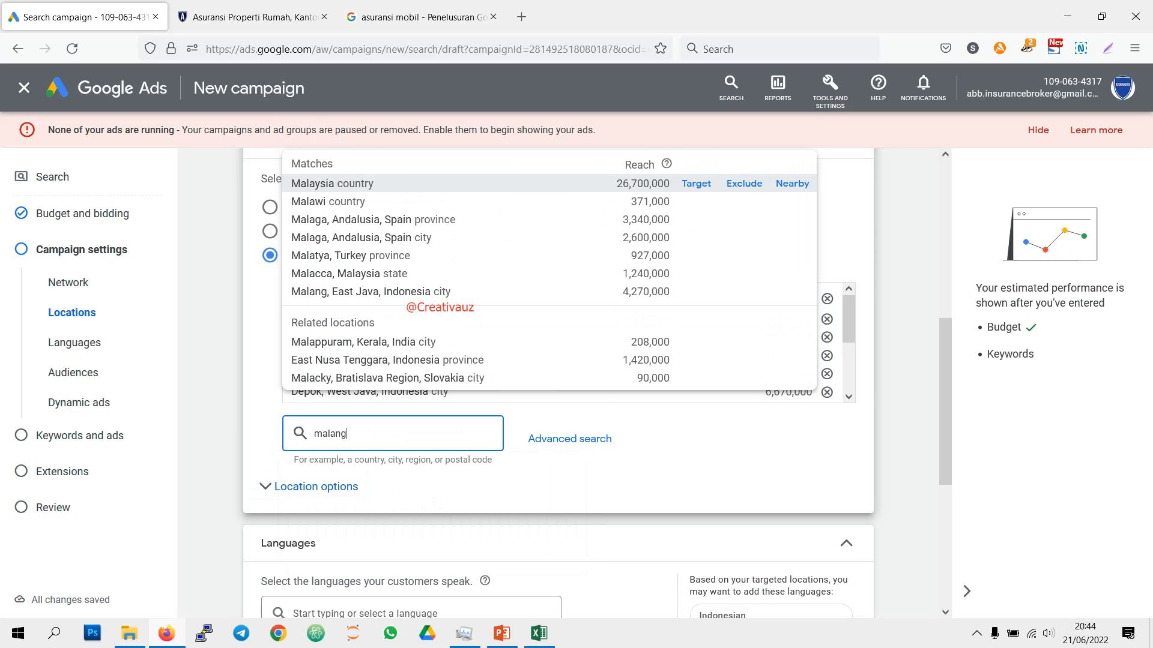
left_click(695, 157)
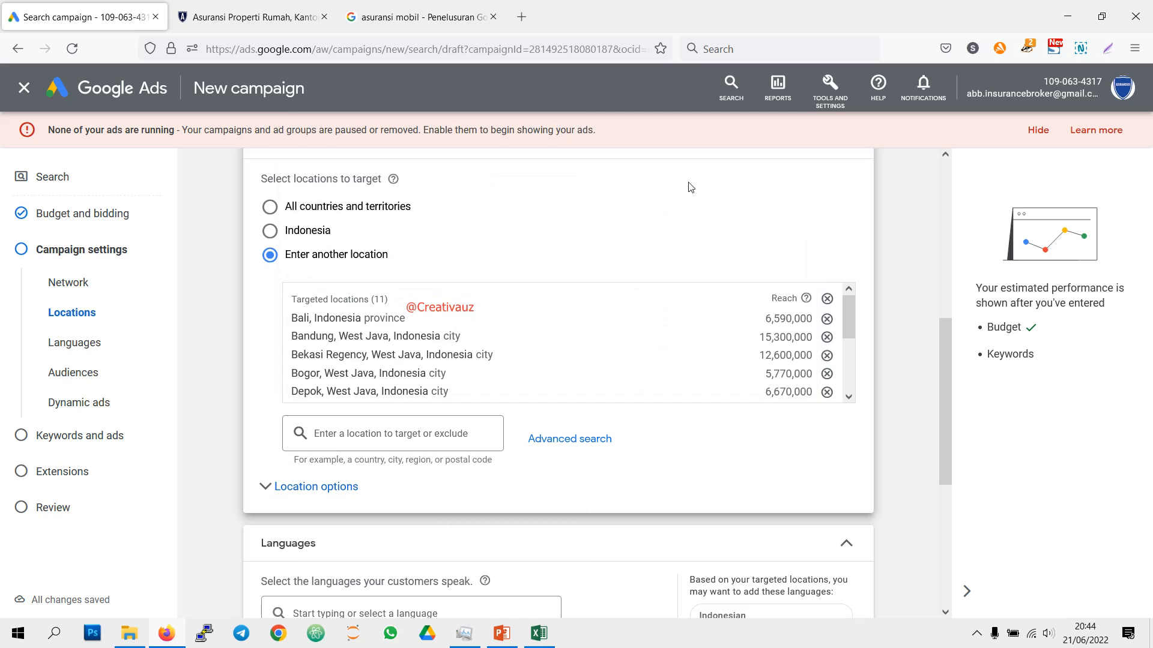
scroll(607, 384, "up", 3)
scroll(606, 465, "down", 2)
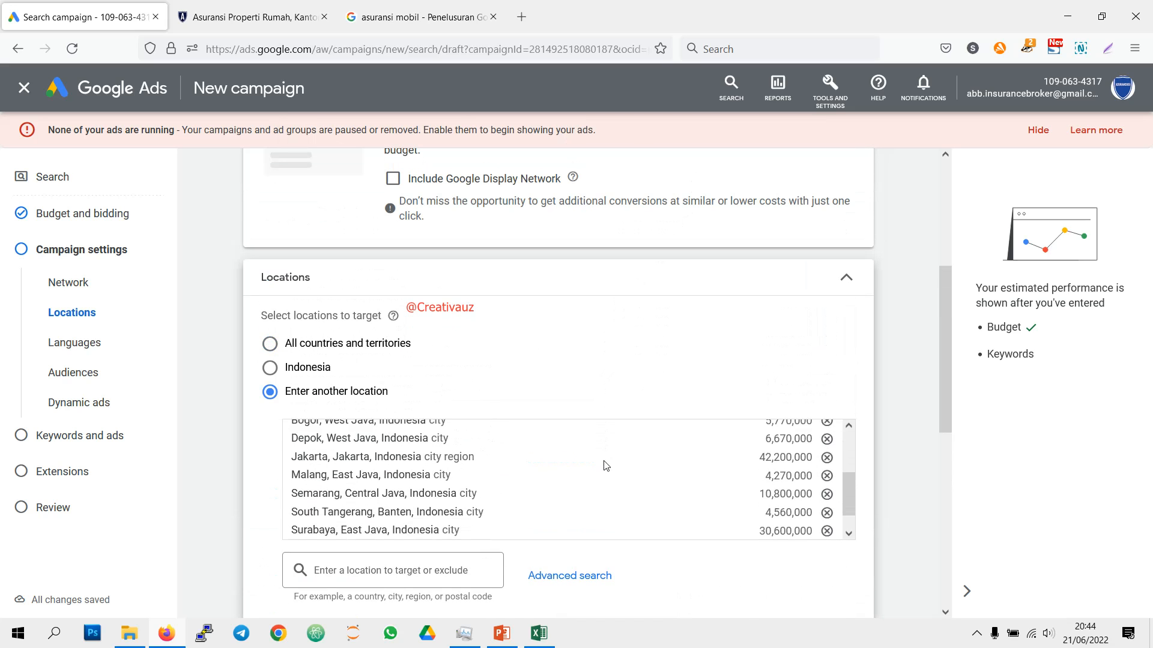
Step: Add the city of Yogyakarta, Special Region of Yogyakarta, Indonesia to the targeted locations
scroll(605, 466, "down", 1)
scroll(594, 481, "down", 1)
left_click(423, 501)
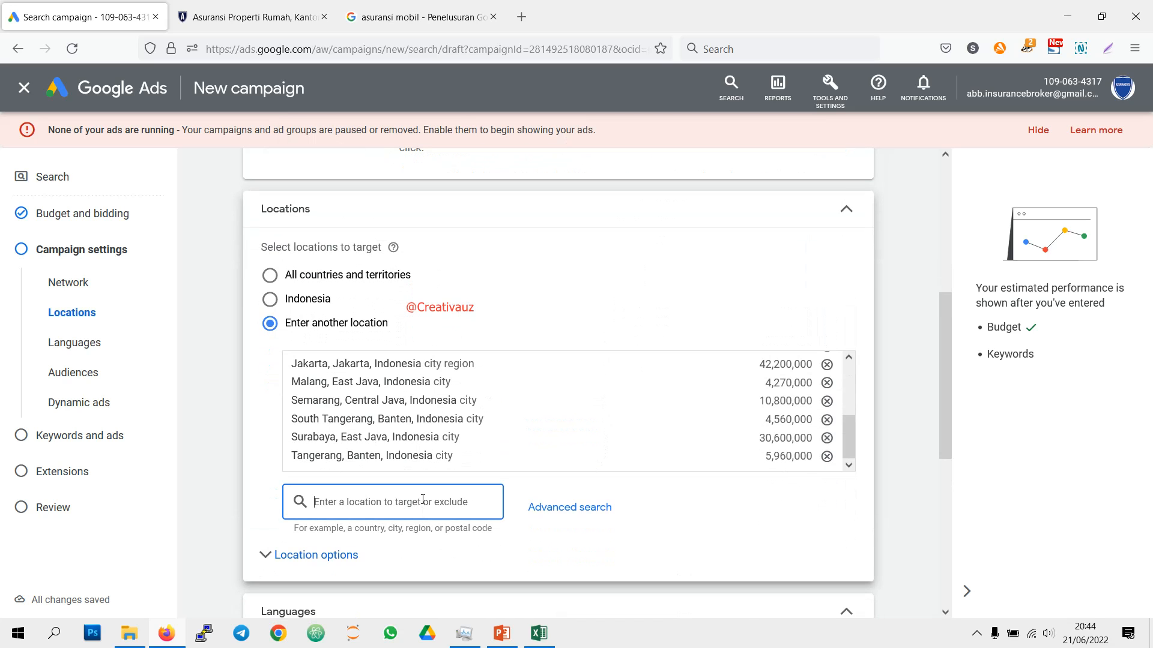
type("yogy")
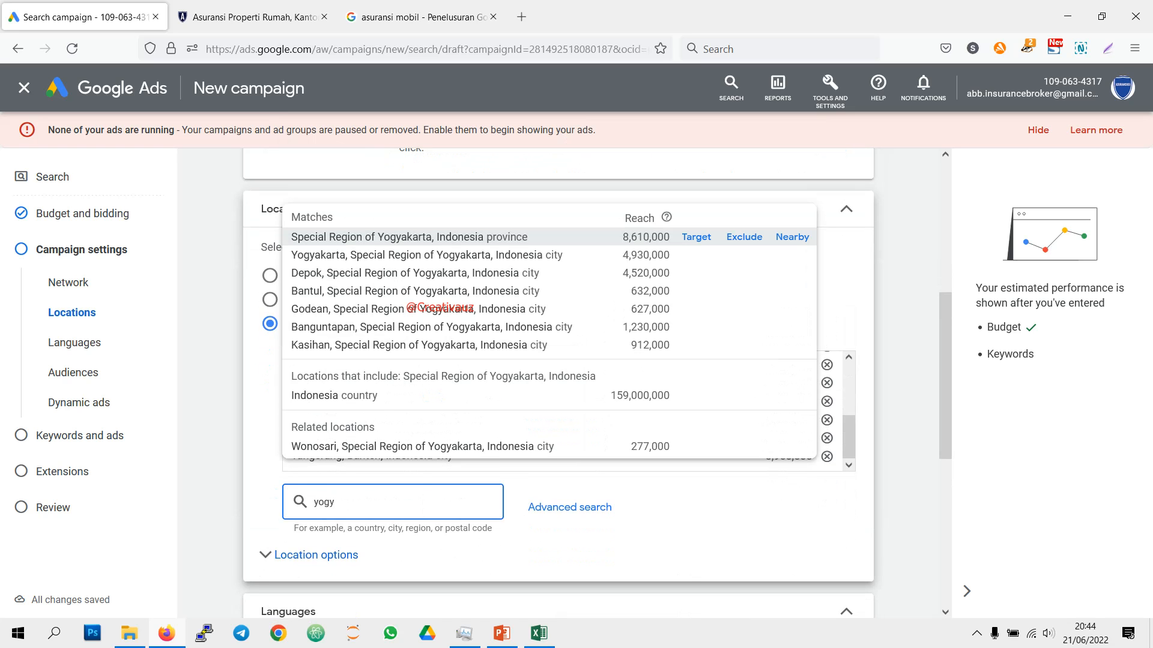
left_click(697, 254)
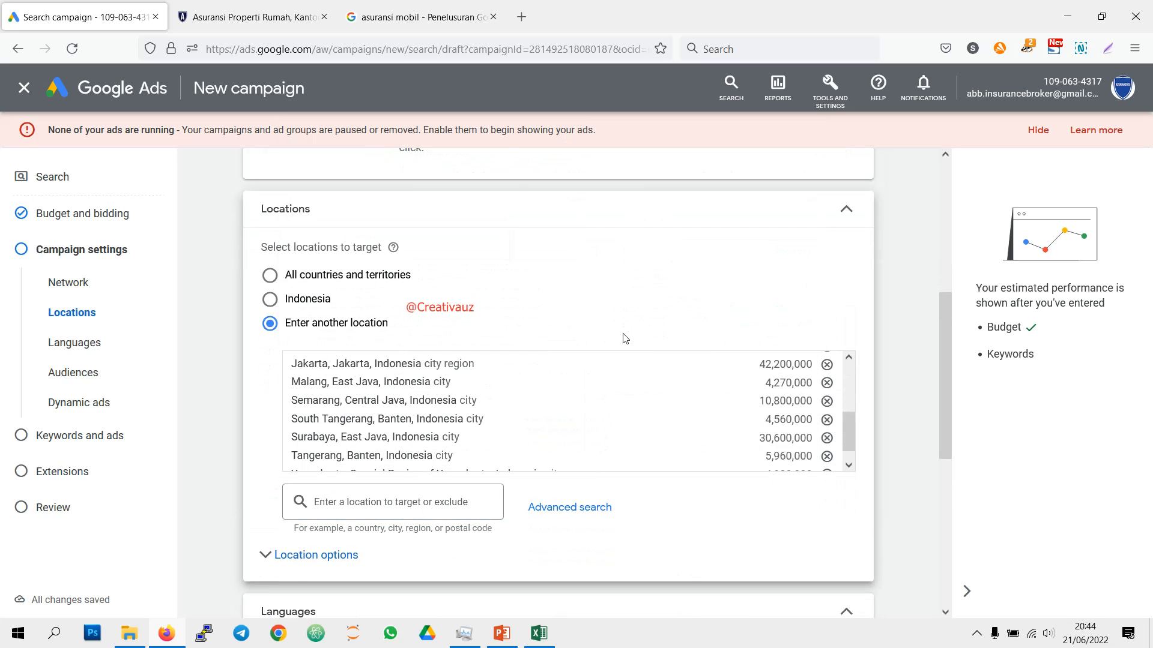
Step: Add Indonesian to the campaign languages alongside English and collapse the language settings
scroll(600, 348, "down", 3)
scroll(621, 366, "down", 2)
left_click(444, 407)
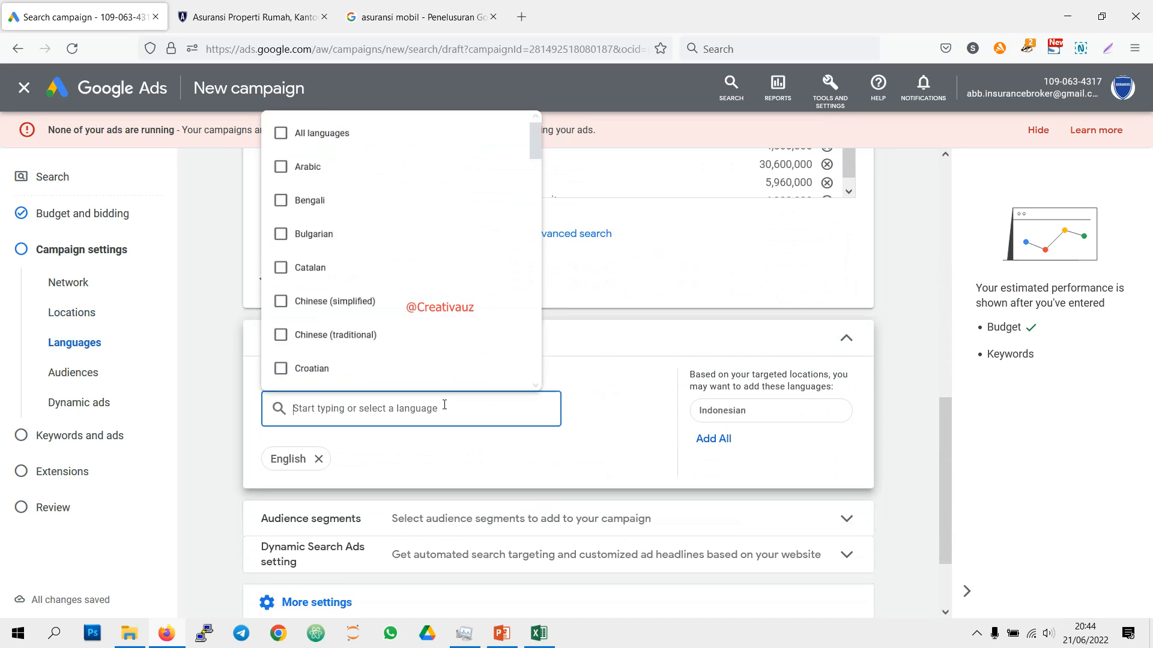
type("ind")
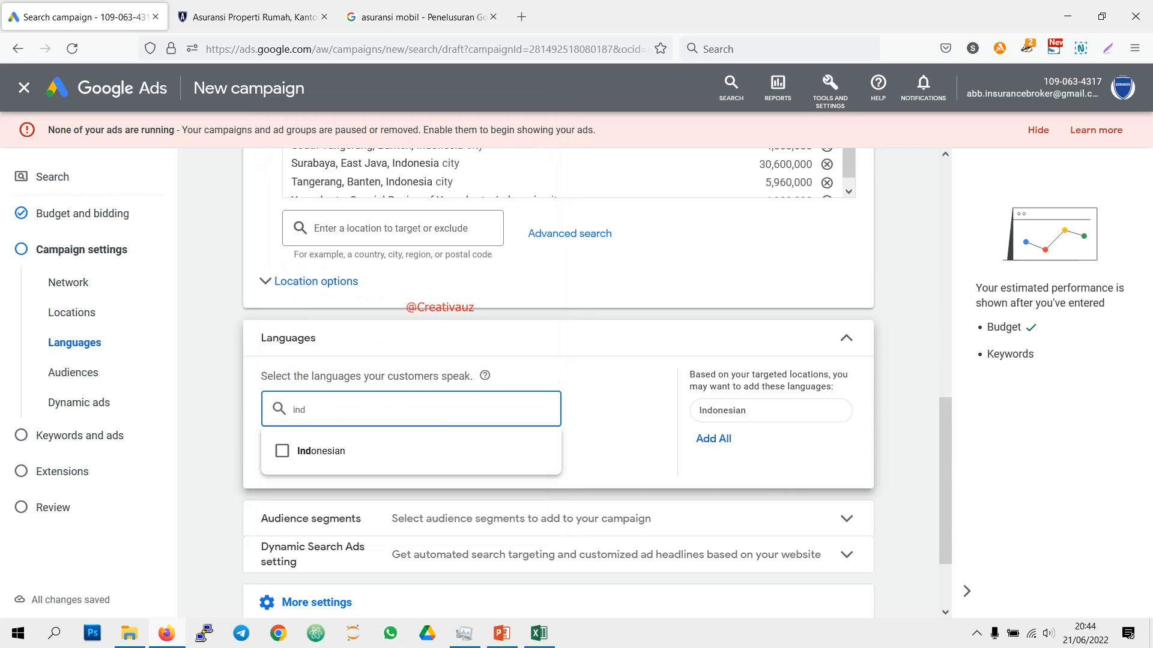
left_click(453, 454)
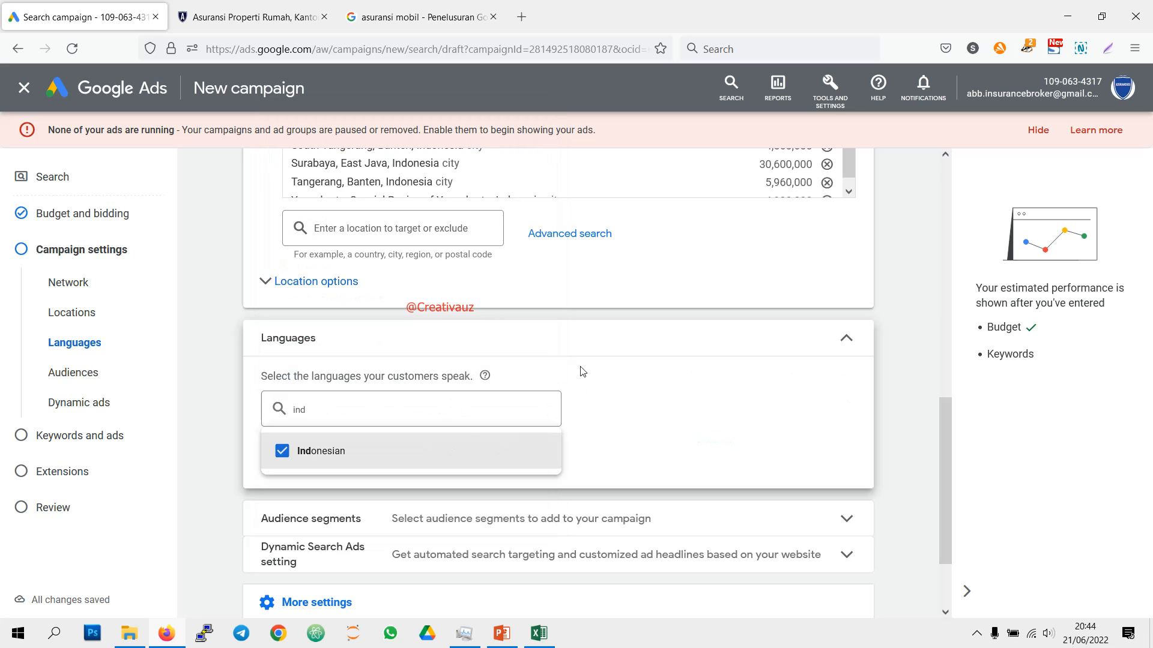
left_click(552, 346)
left_click(552, 346)
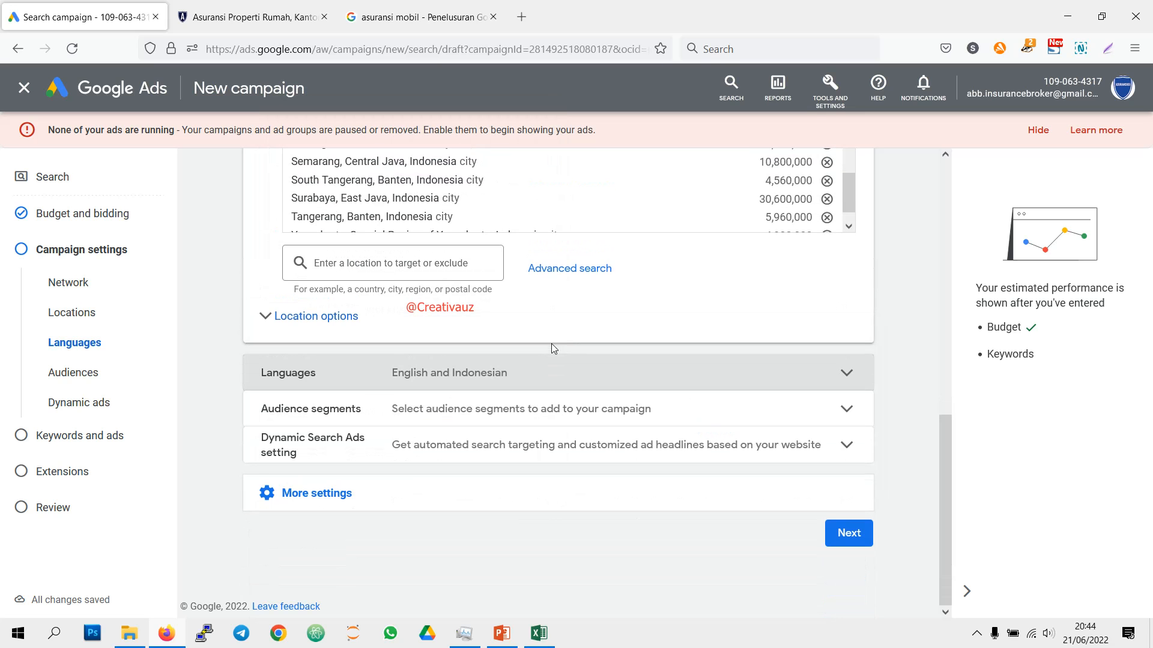
Step: Select all the recent and suggested audience segments for the campaign
left_click(597, 422)
scroll(551, 406, "down", 2)
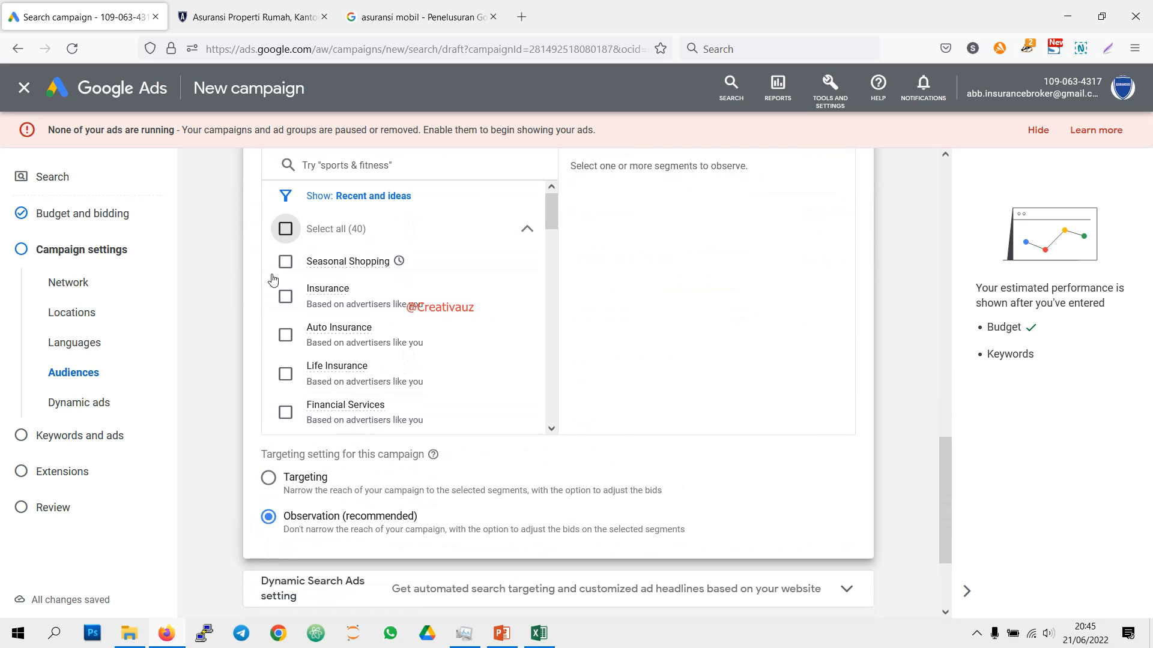
left_click(285, 229)
scroll(287, 258, "down", 1)
scroll(287, 271, "down", 15)
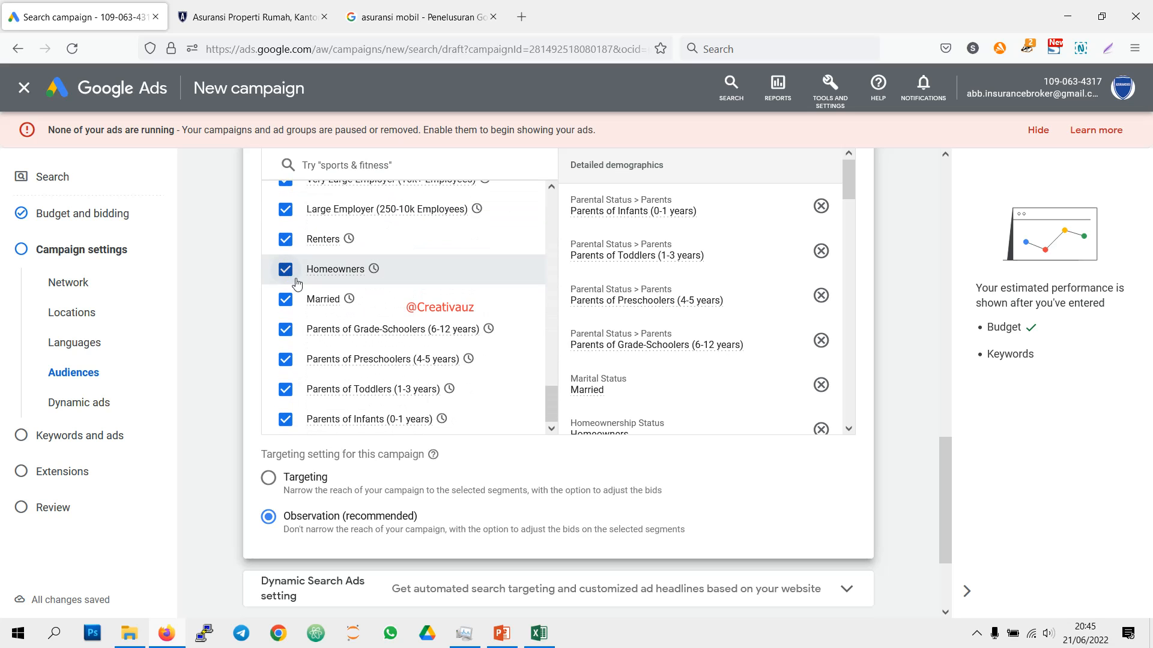
Step: Look through the selected audience suggestions and the affinity segments covering interests and habits
scroll(441, 323, "up", 8)
scroll(441, 322, "up", 8)
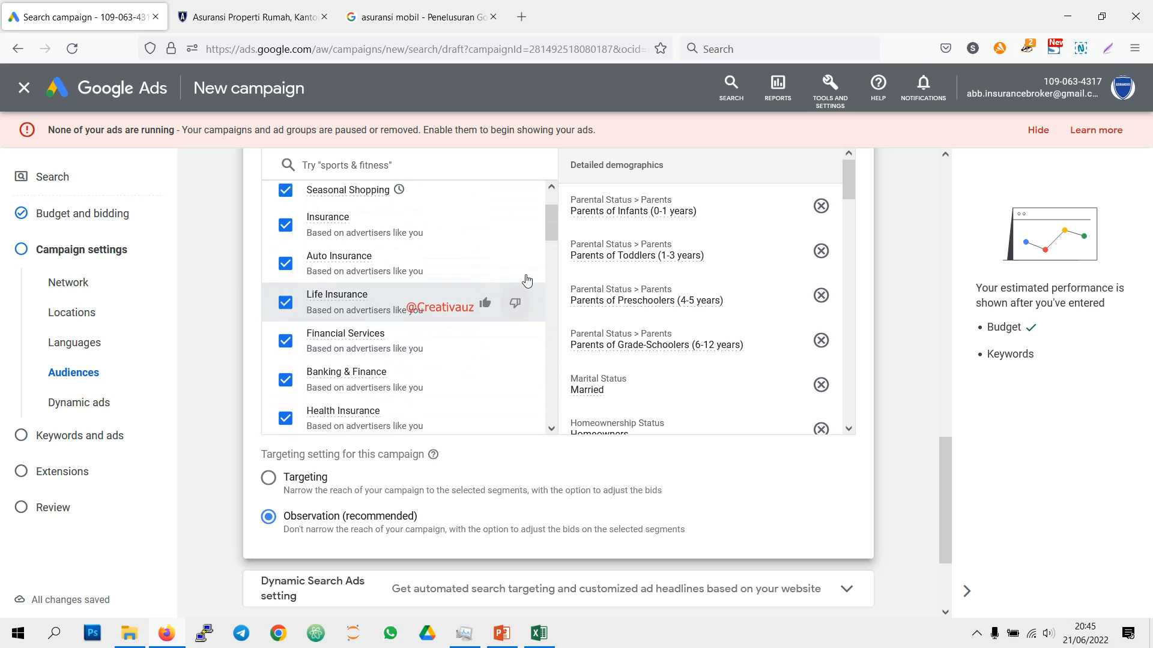
left_click(369, 335)
scroll(528, 328, "down", 2)
left_click(419, 299)
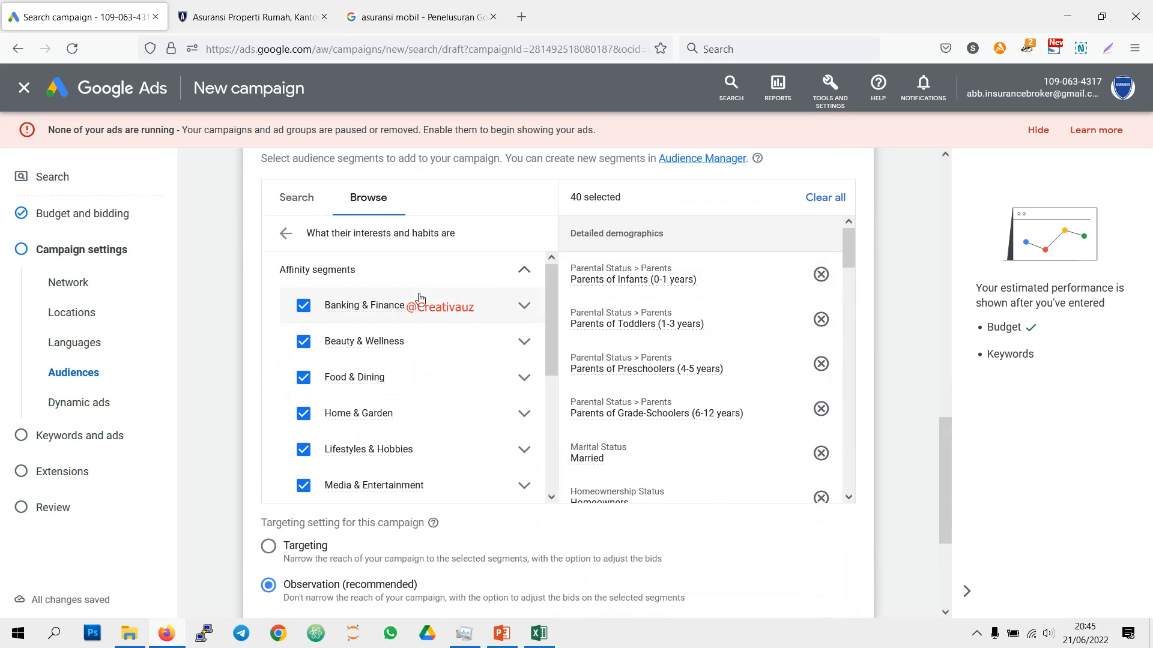
scroll(443, 335, "down", 3)
scroll(433, 341, "up", 3)
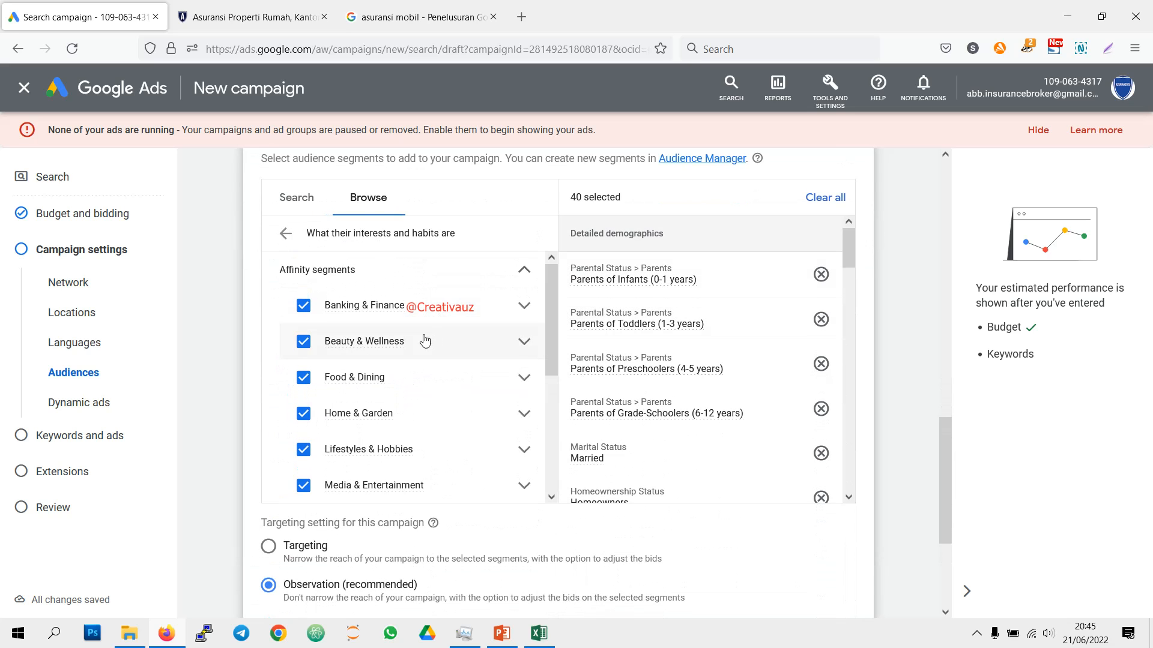
scroll(360, 327, "up", 2)
left_click(289, 373)
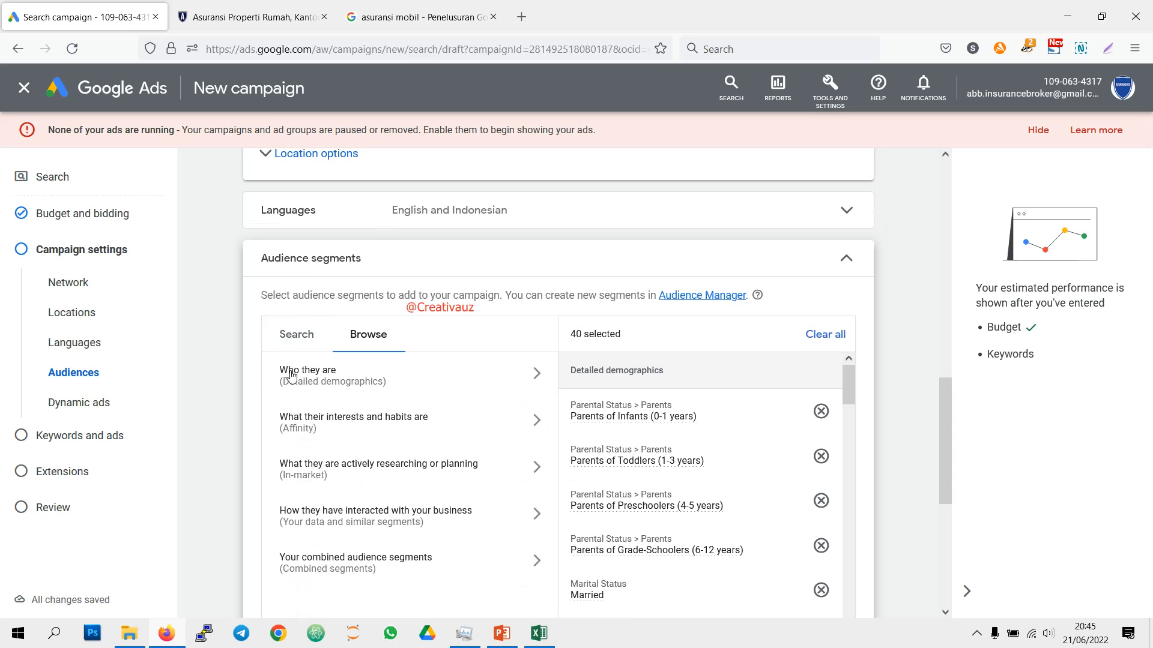
Step: Add the Single and In a Relationship marital status segments from the detailed demographics
left_click(376, 387)
scroll(429, 336, "down", 2)
left_click(414, 272)
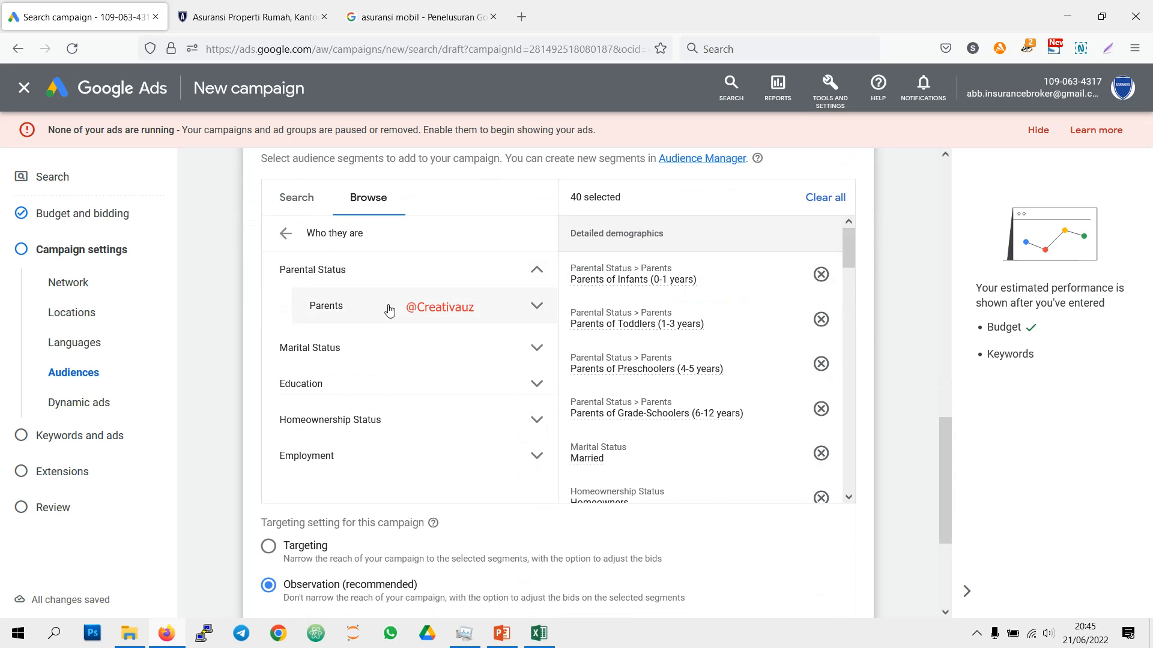
left_click(382, 320)
scroll(384, 372, "down", 3)
left_click(423, 361)
scroll(424, 361, "down", 2)
left_click(378, 294)
left_click(375, 328)
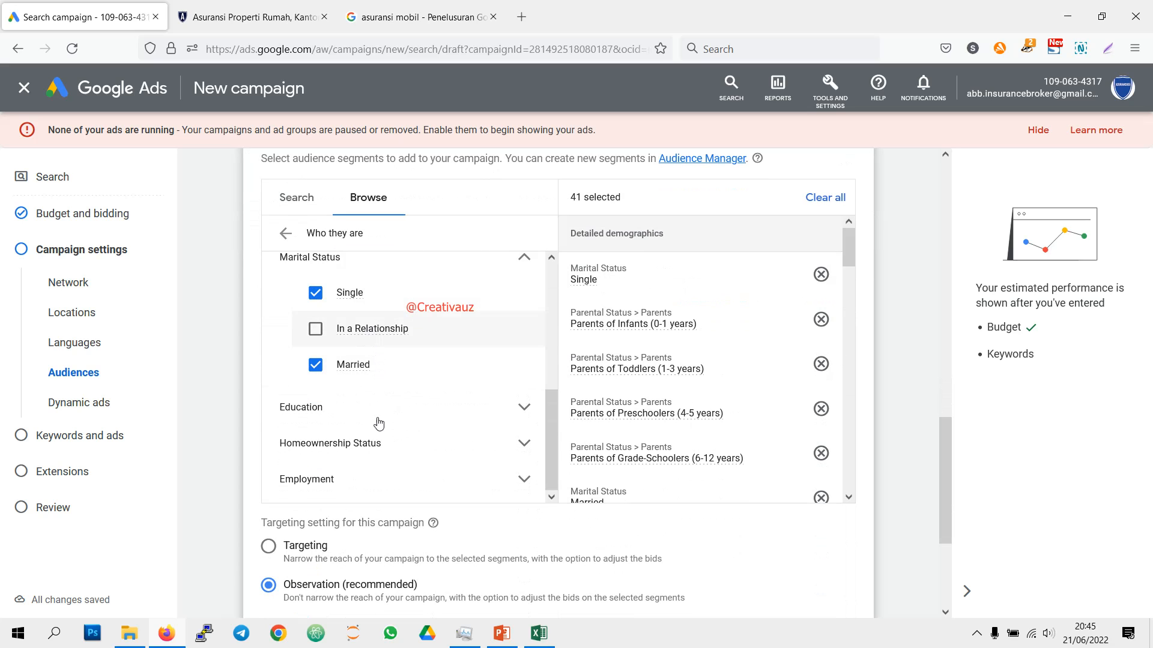
Step: Add the Current College Students education segment and expand the homeownership and employment demographics
left_click(378, 408)
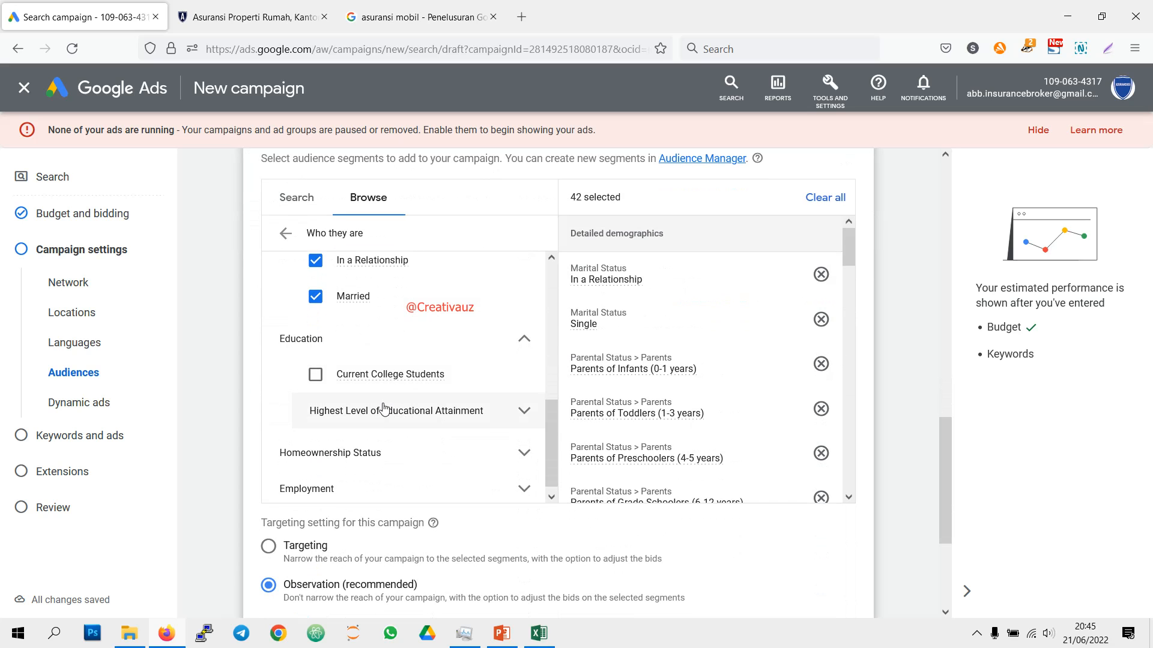
left_click(400, 452)
scroll(414, 435, "down", 4)
left_click(391, 414)
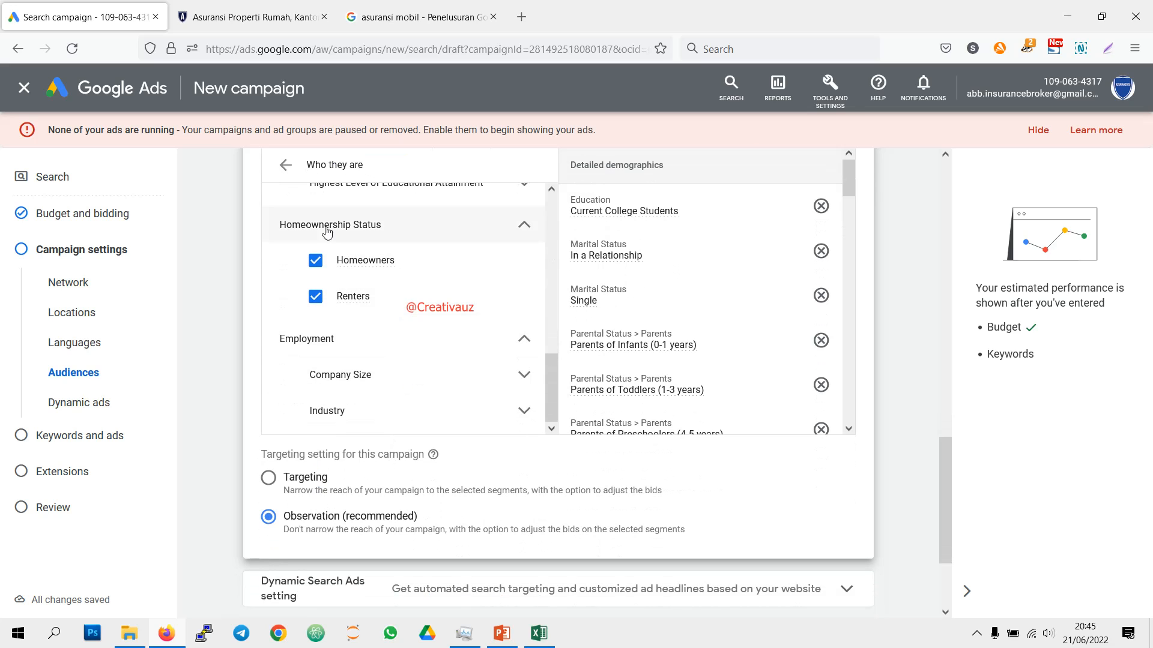
Step: Add the Manufacturing Industry and Small Employer (1-249 Employees) employment segments
left_click(404, 411)
scroll(420, 322, "down", 2)
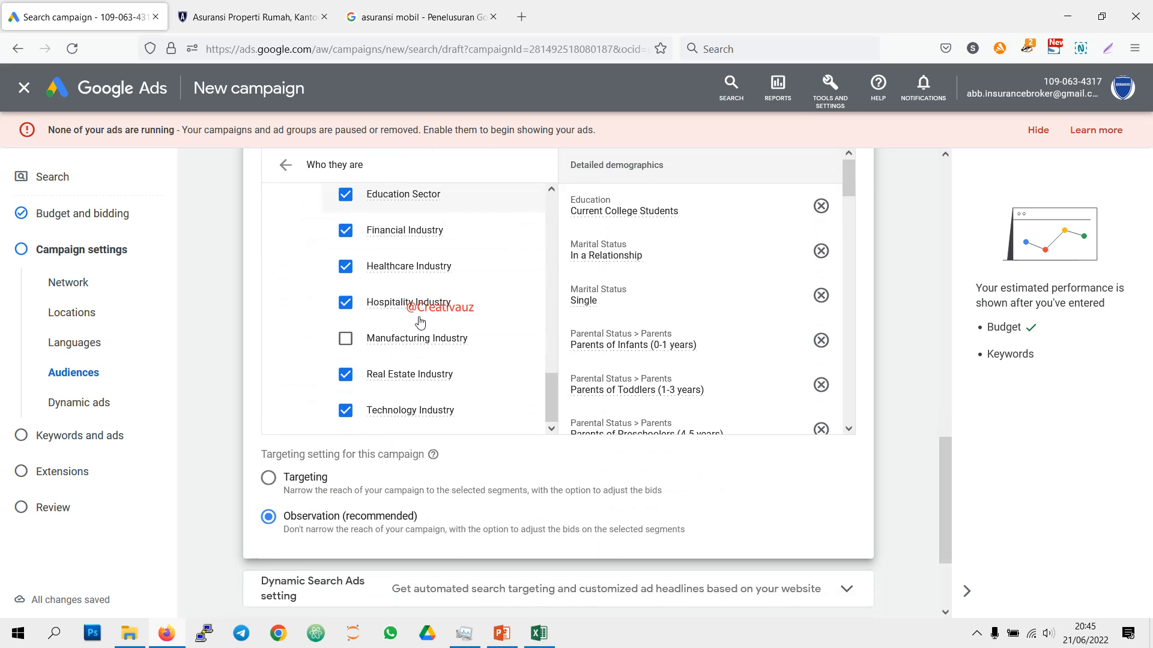
left_click(406, 336)
scroll(389, 377, "down", 3)
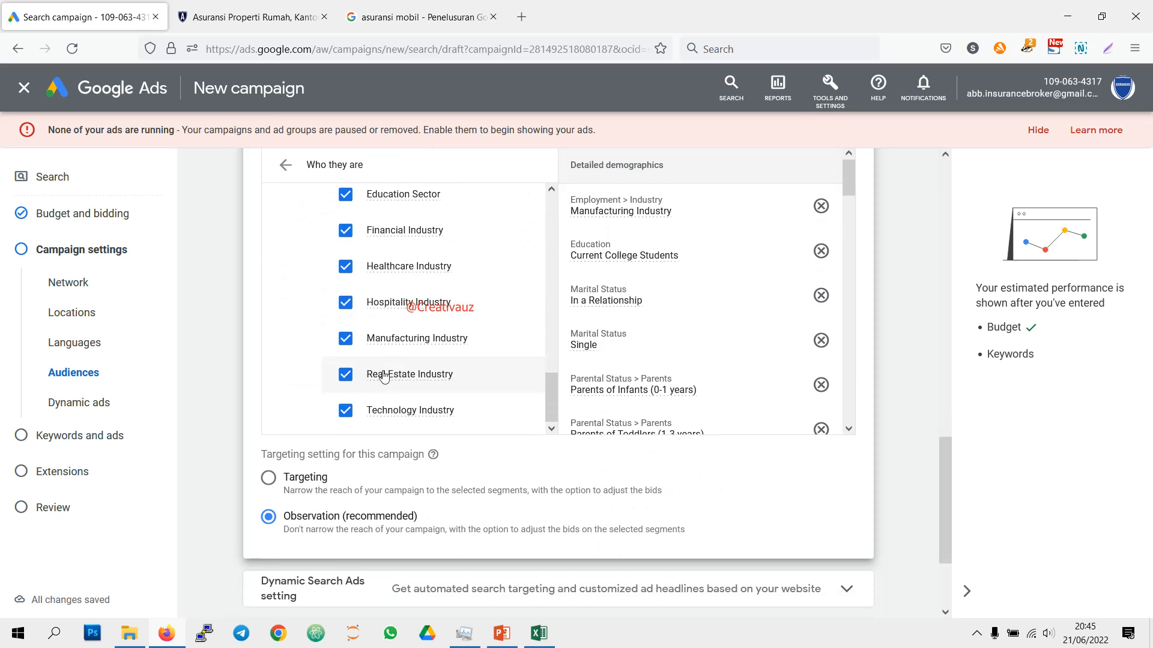
scroll(390, 376, "up", 5)
left_click(399, 362)
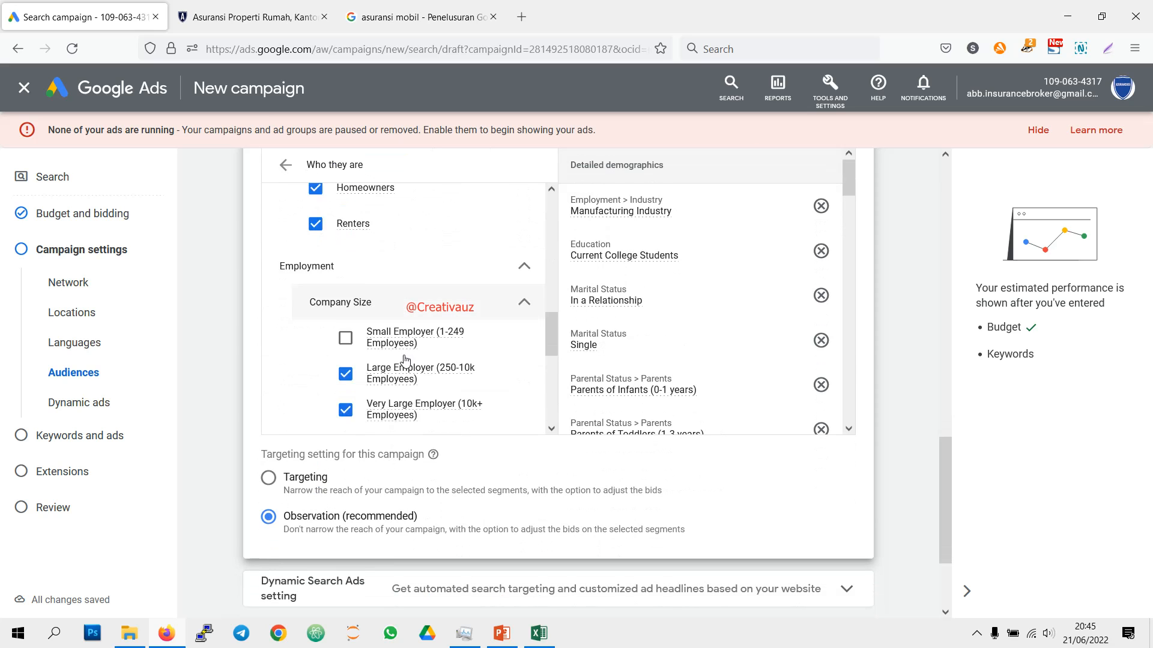
scroll(406, 360, "down", 2)
left_click(387, 258)
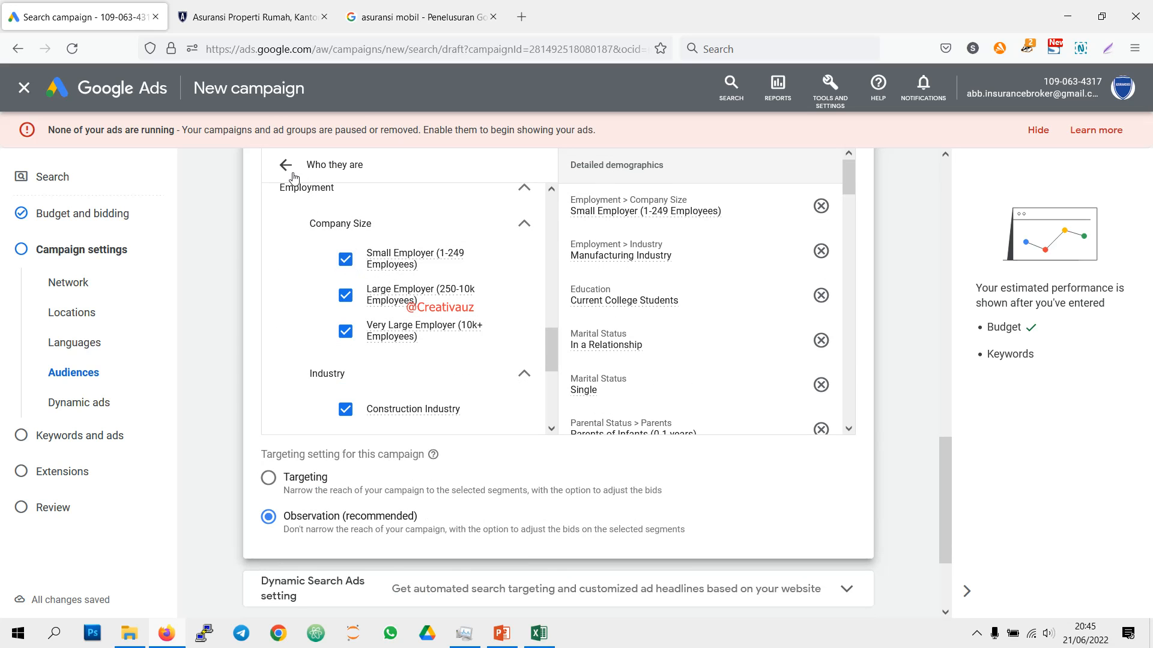
Step: Add the in-market segments Apparel & Accessories, Arts & Crafts Supplies, Baby & Children's Products, Beauty & Personal Care, and Business & Industrial Products
left_click(292, 173)
left_click(349, 312)
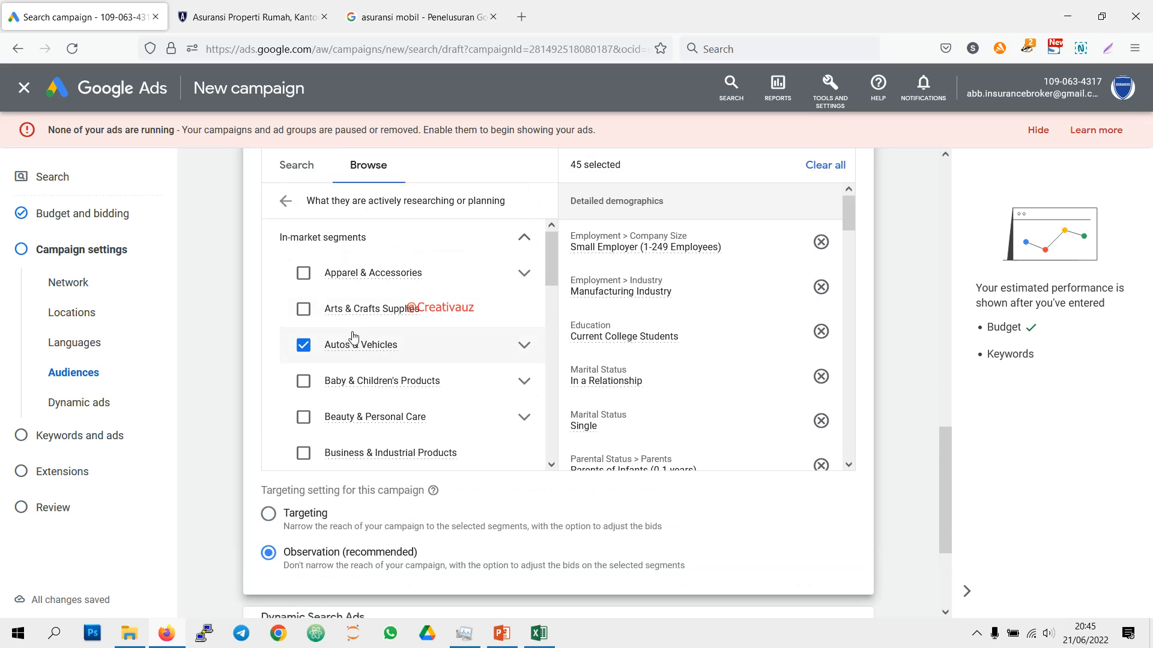
left_click(303, 273)
left_click(307, 323)
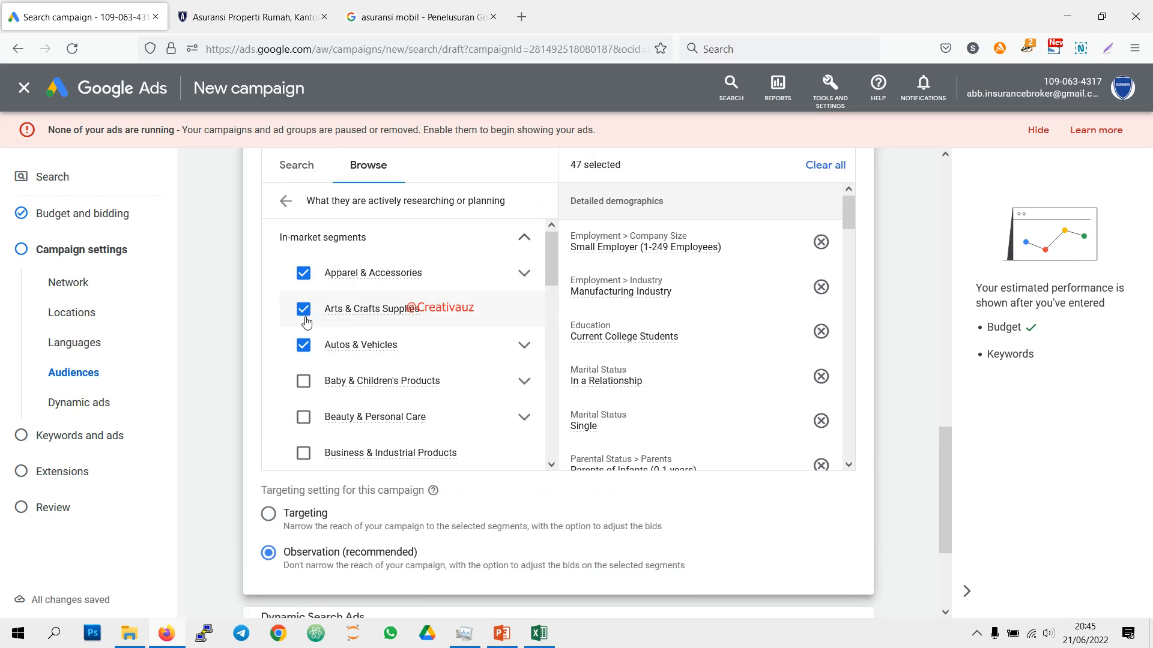
scroll(306, 313, "down", 2)
left_click(303, 243)
left_click(303, 279)
left_click(303, 315)
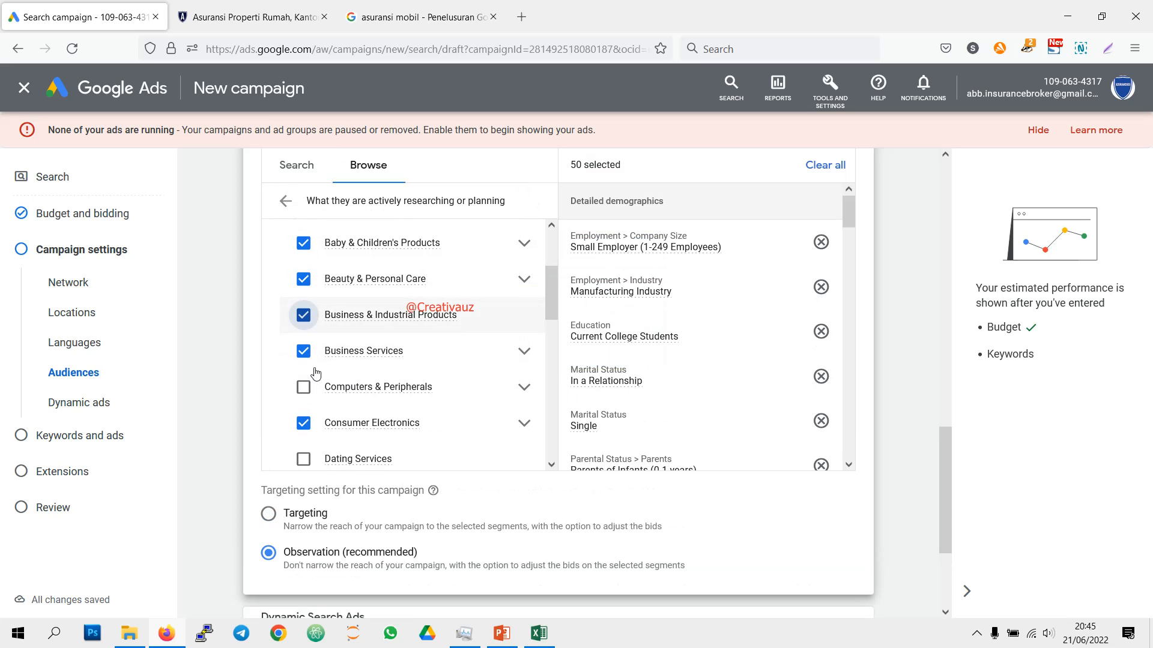
Step: Add the in-market segments Computers & Peripherals, Dating Services, Education, Employment and Event Tickets
left_click(303, 386)
scroll(303, 387, "down", 2)
left_click(303, 323)
left_click(303, 359)
left_click(303, 395)
left_click(304, 431)
scroll(312, 420, "down", 2)
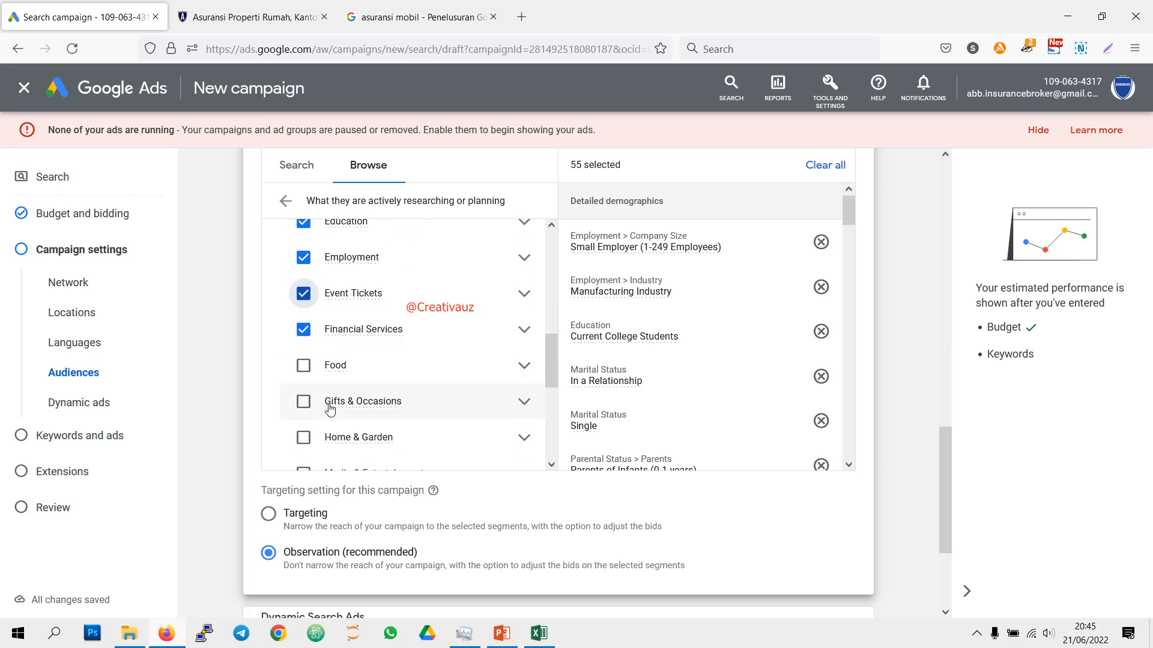
Step: Add the in-market segments Food, Gifts & Occasions, Home & Garden, Media & Entertainment, Musical Instruments & Accessories, and Real Estate
scroll(330, 409, "down", 2)
left_click(303, 230)
left_click(303, 266)
left_click(303, 302)
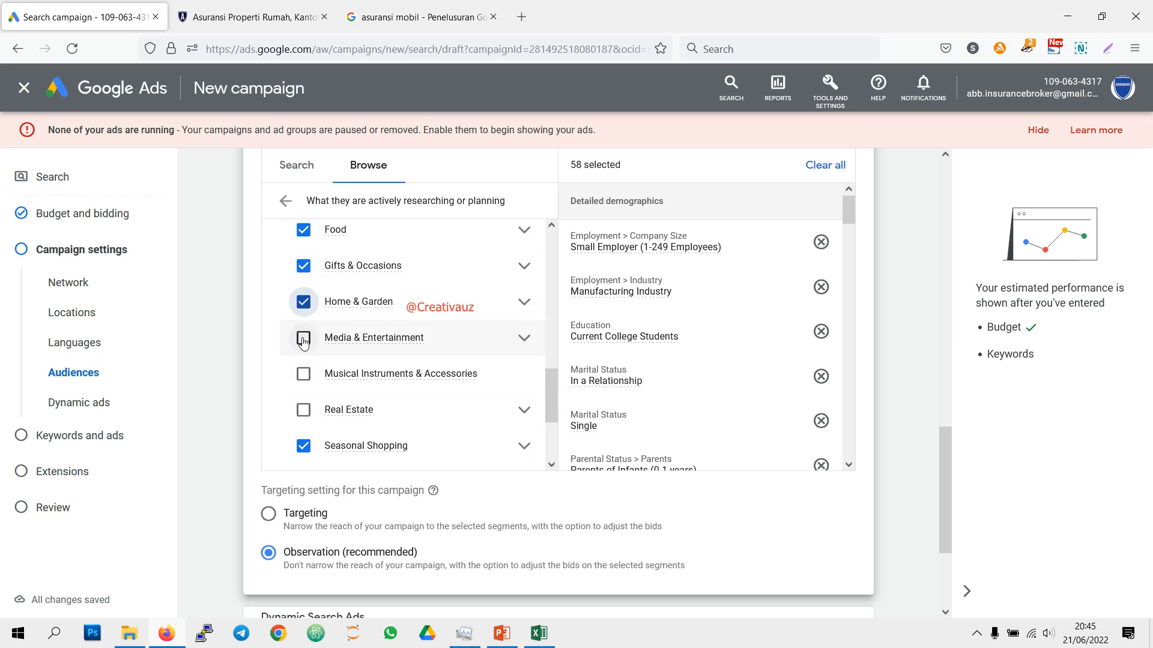
left_click(303, 339)
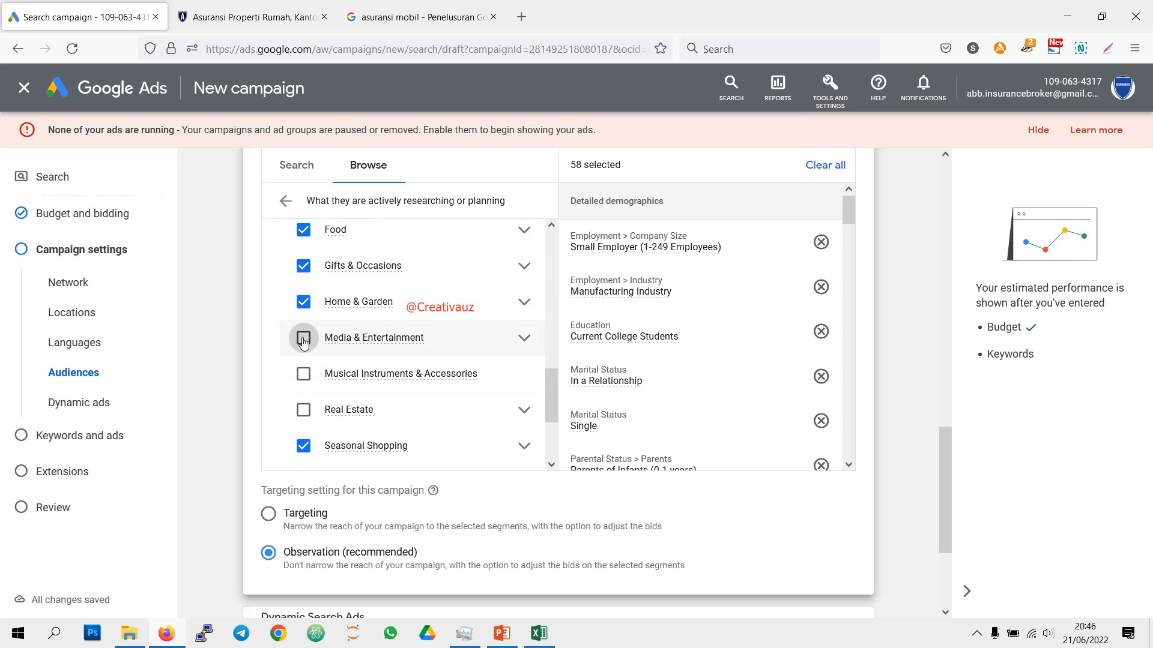
left_click(305, 375)
left_click(305, 410)
Step: Add the in-market segments Software, Sports & Fitness, Telecom and Travel
scroll(311, 415, "down", 1)
scroll(311, 416, "down", 1)
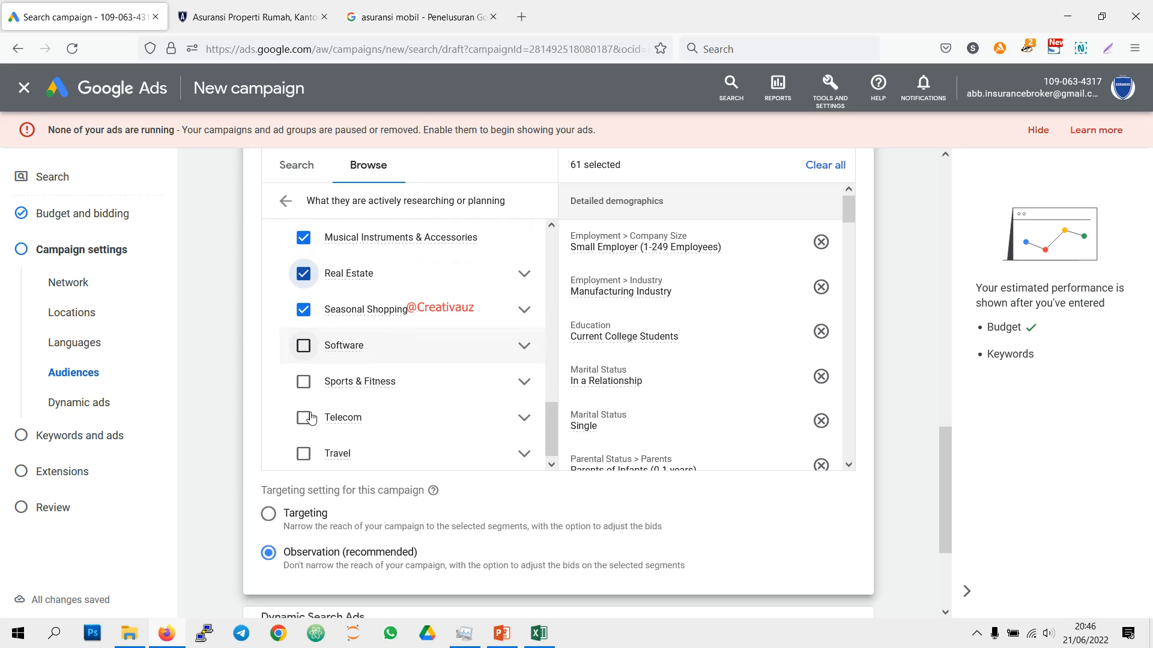
left_click(304, 382)
left_click(305, 418)
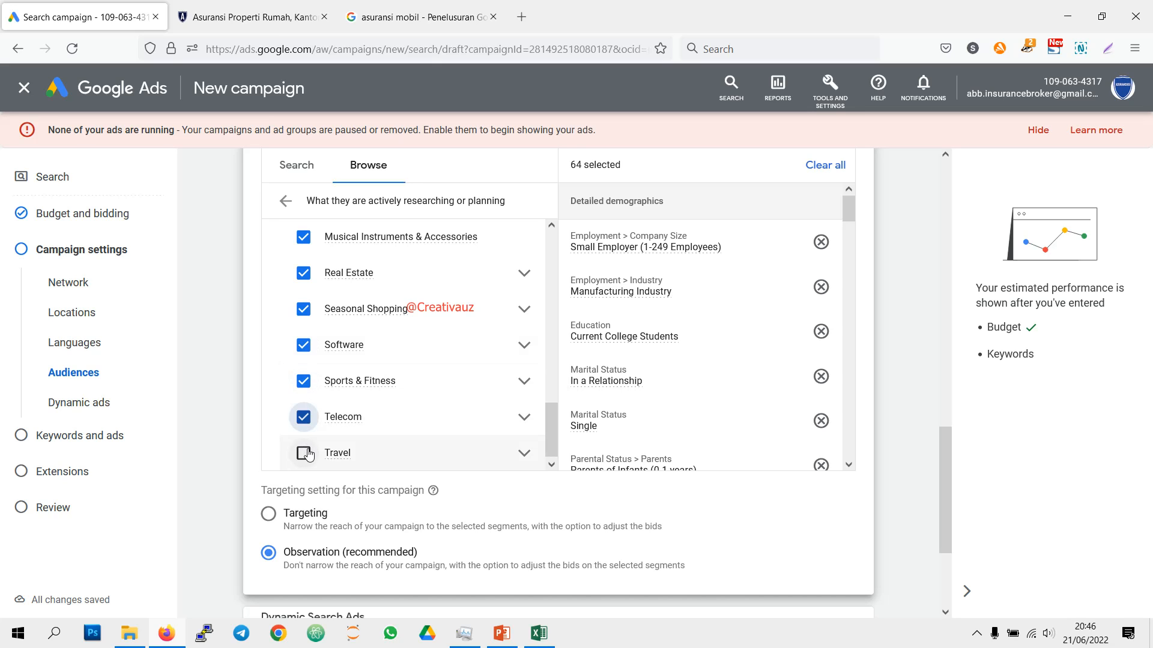
left_click(304, 454)
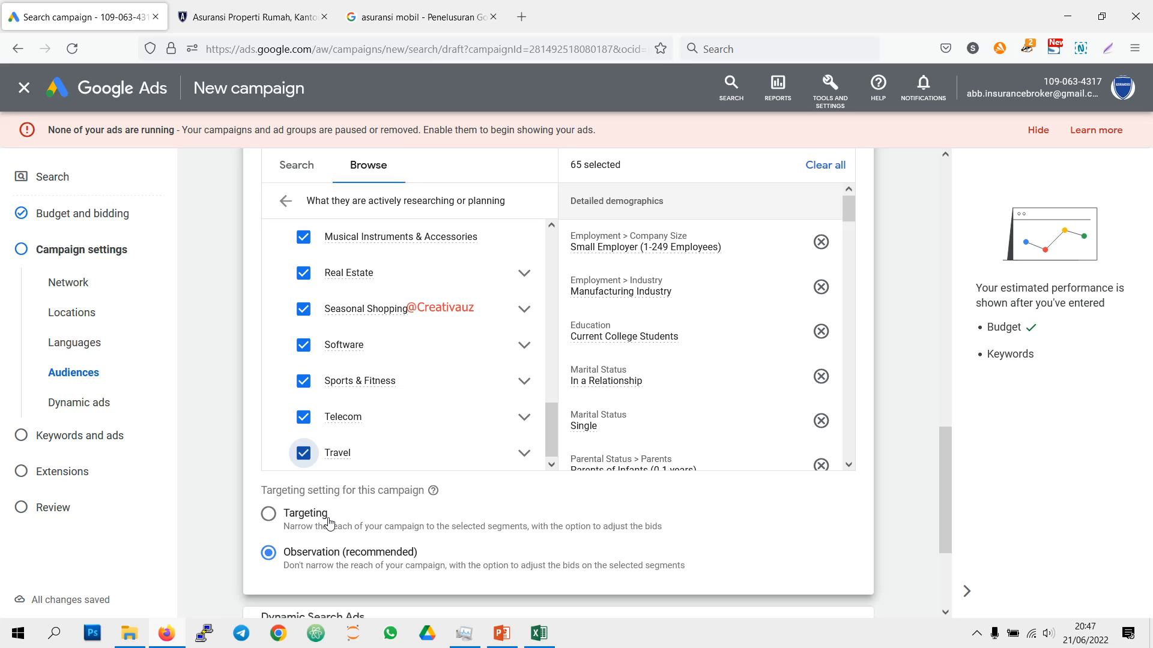
Step: Change the campaign's audience targeting setting to Targeting so reach narrows to the selected segments
scroll(371, 507, "down", 3)
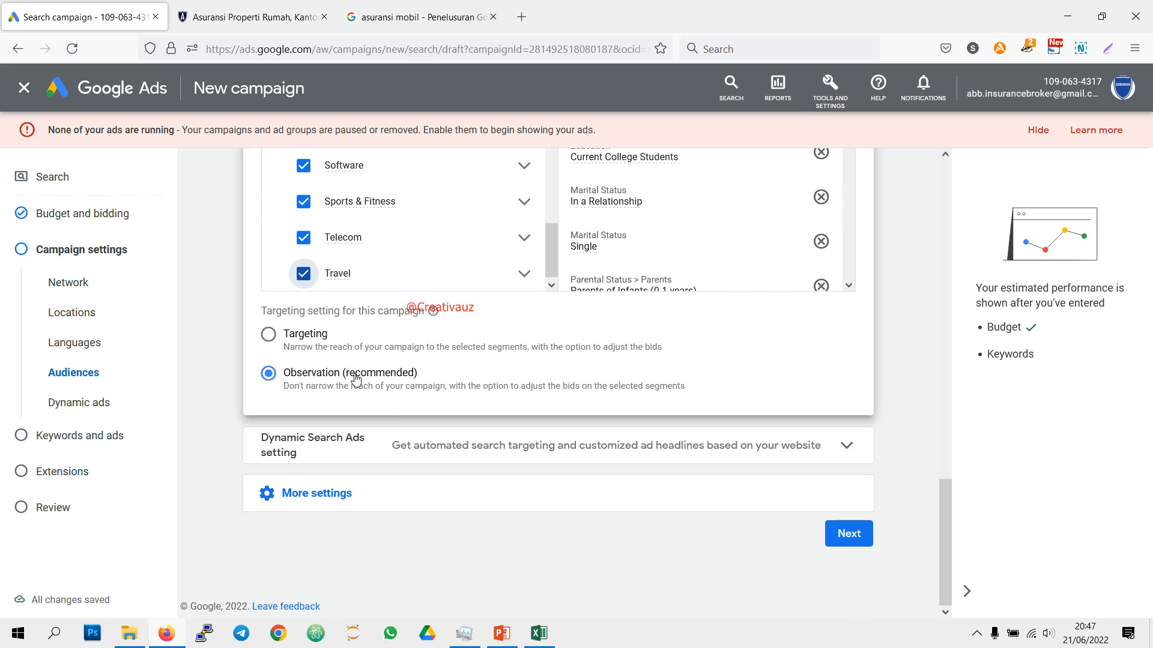
left_click(318, 336)
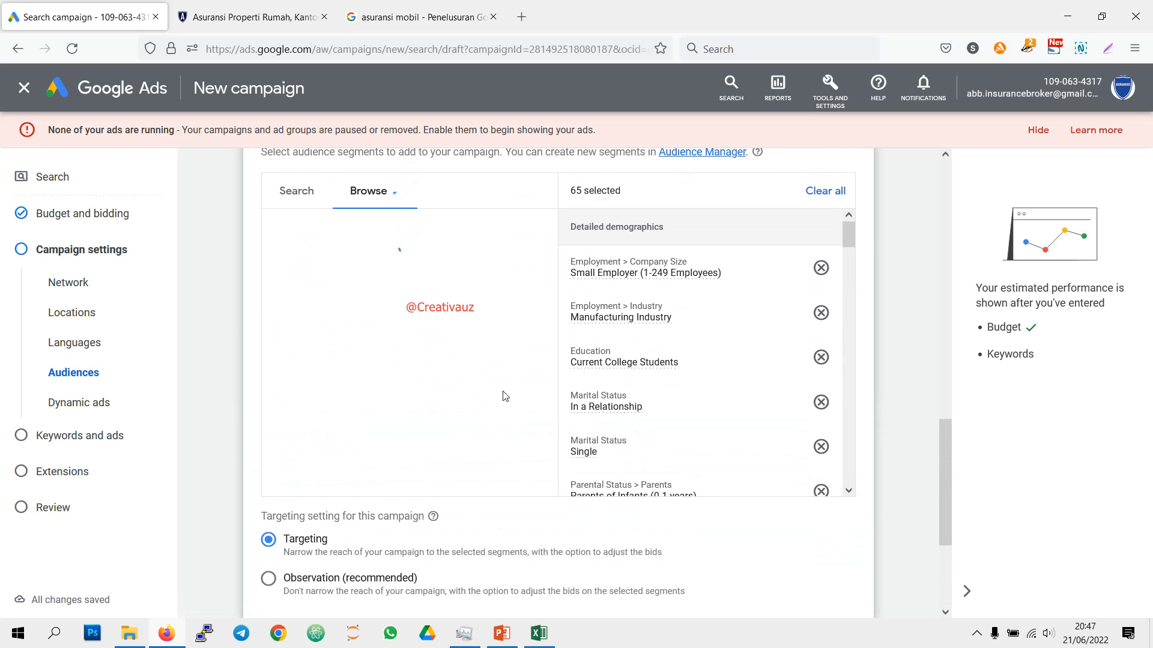
scroll(506, 396, "down", 3)
Step: Review the Dynamic Search Ads setting without filling it in, and expand the additional campaign settings
left_click(470, 456)
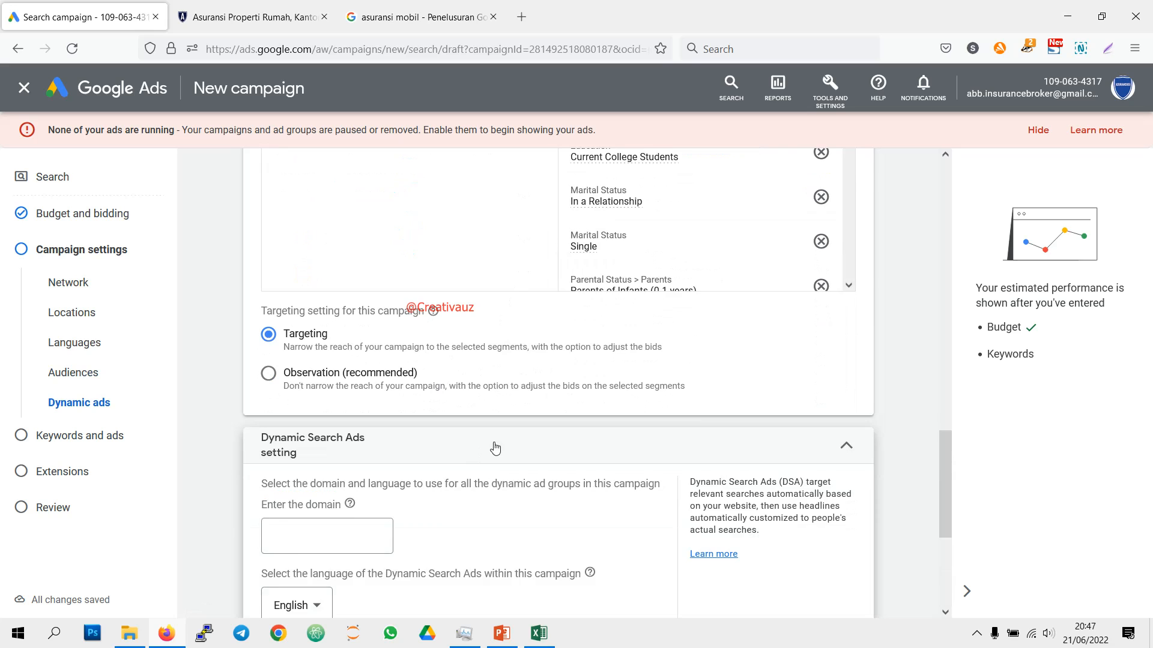
scroll(497, 446, "down", 3)
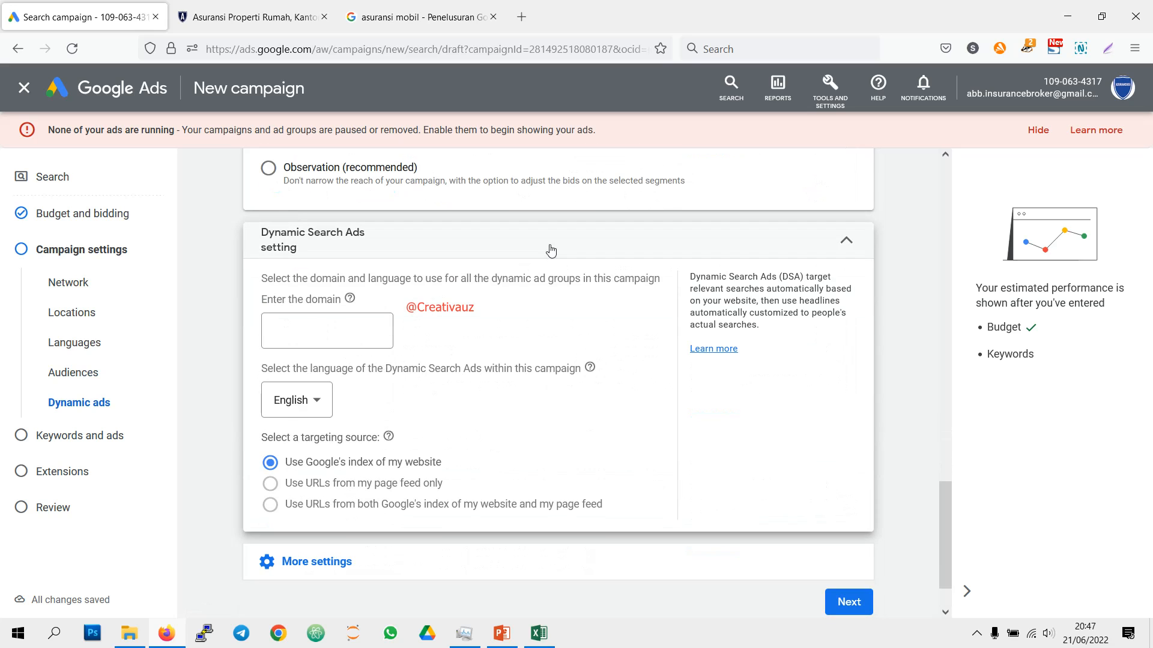
left_click(520, 250)
left_click(502, 397)
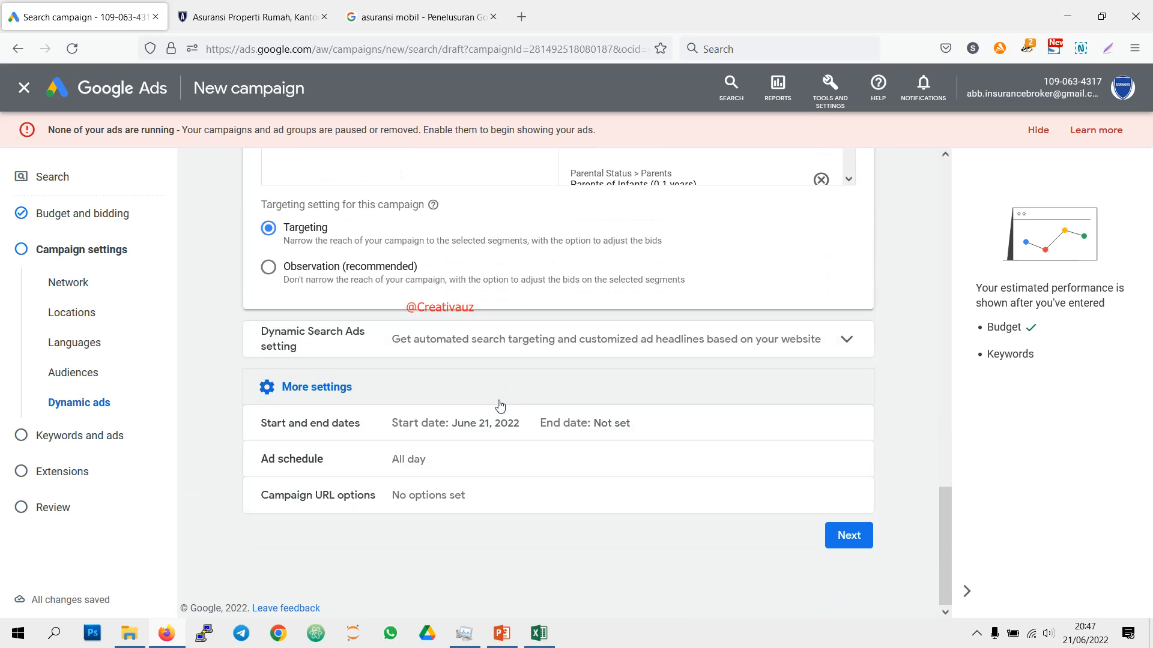
Step: Set an end date of June 29, 2022 for the campaign in the start and end dates settings
scroll(853, 442, "up", 3)
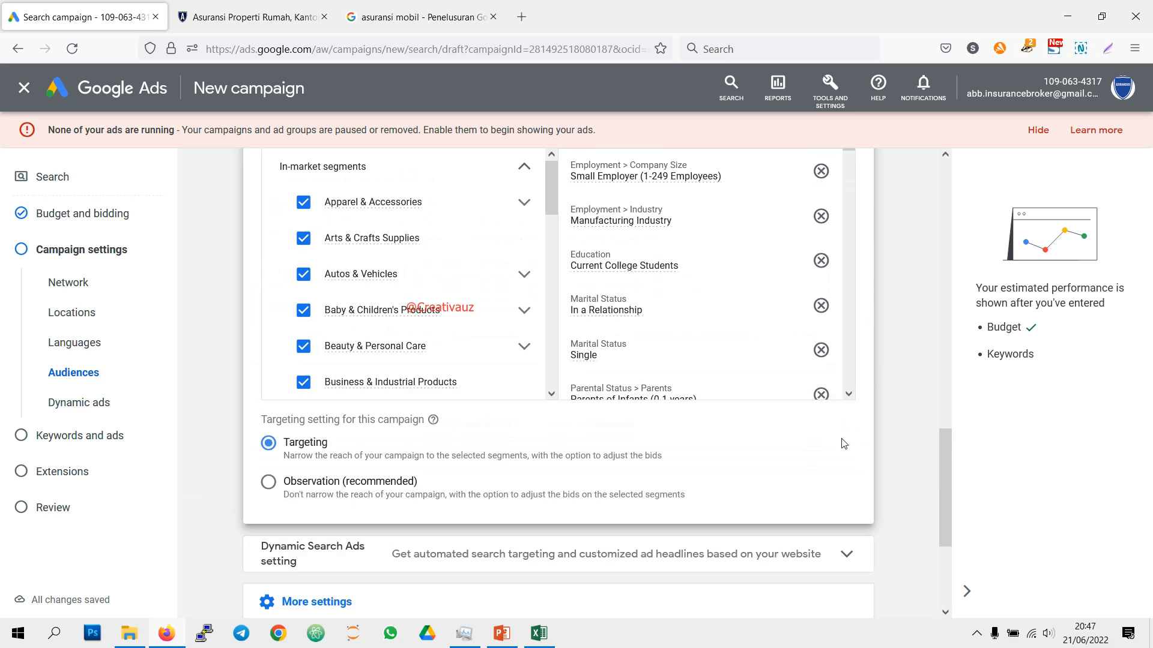
scroll(840, 451, "down", 2)
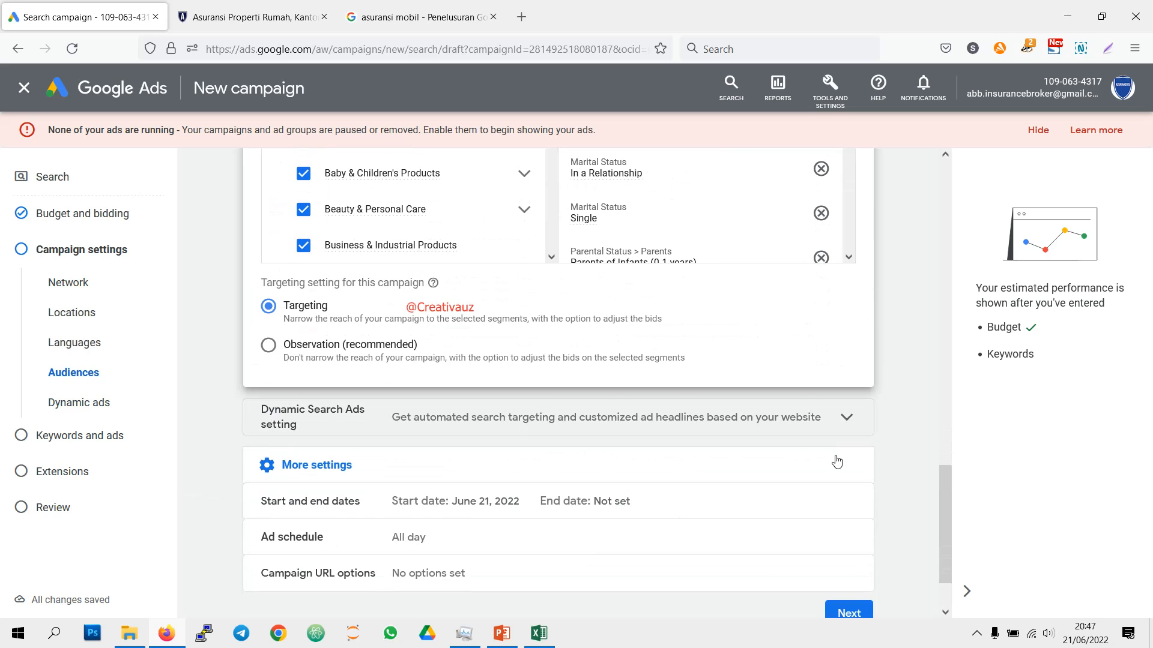
left_click(845, 503)
left_click(270, 430)
left_click(393, 433)
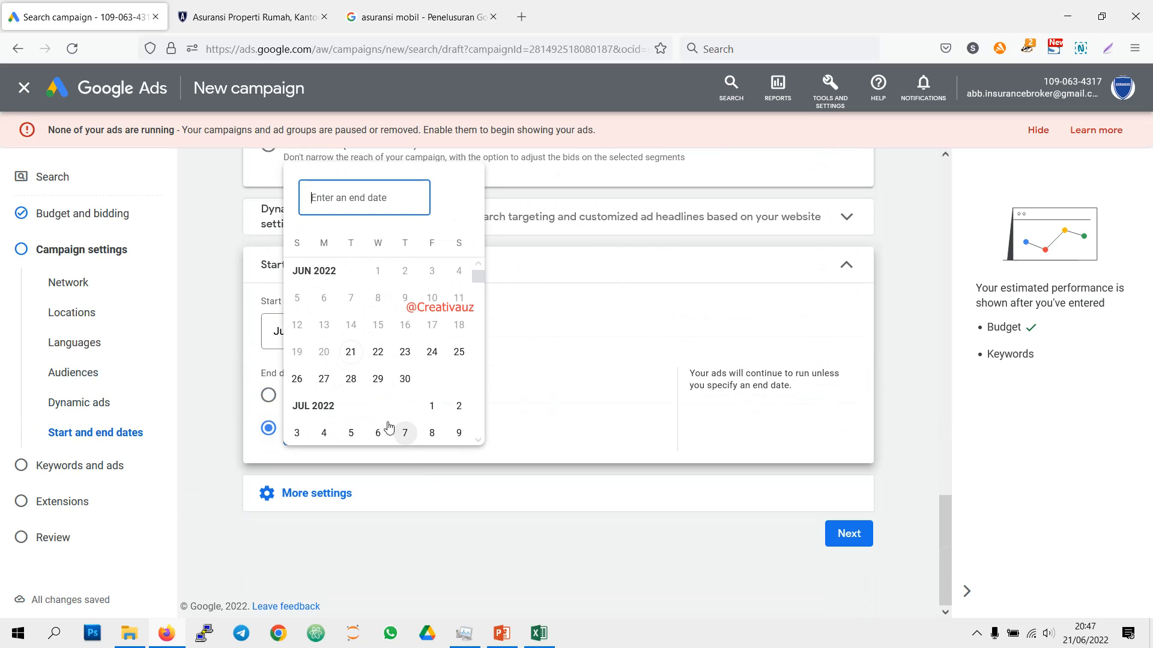
left_click(378, 379)
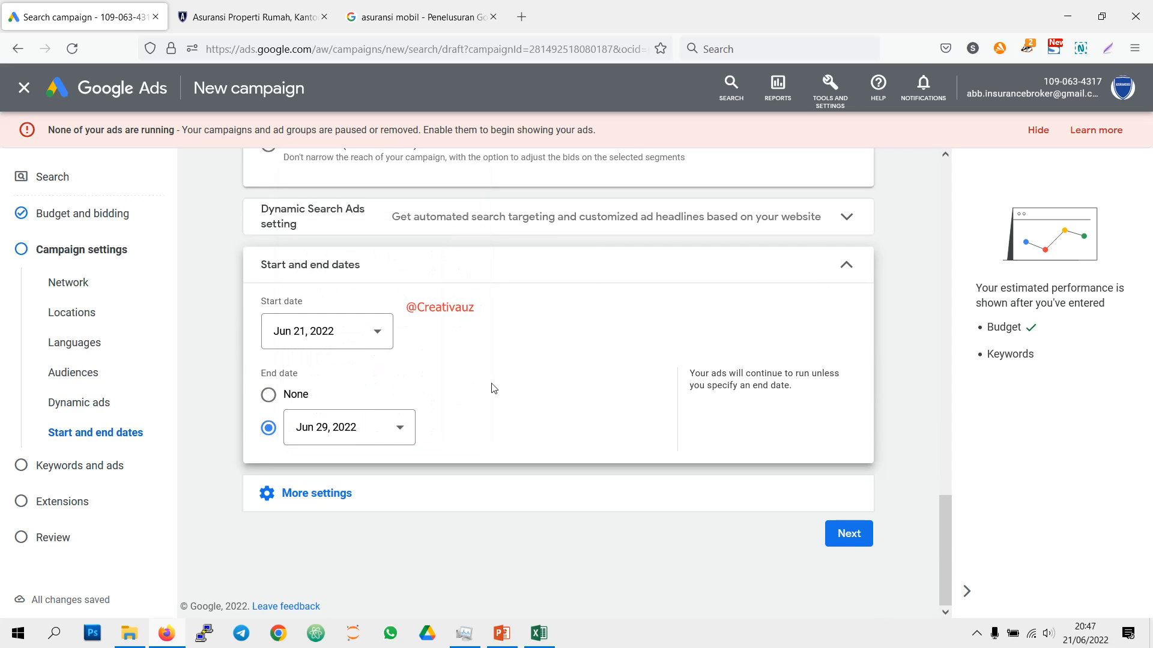
Step: Open the ad schedule settings and change the campaign's start date to June 22, 2022
left_click(333, 494)
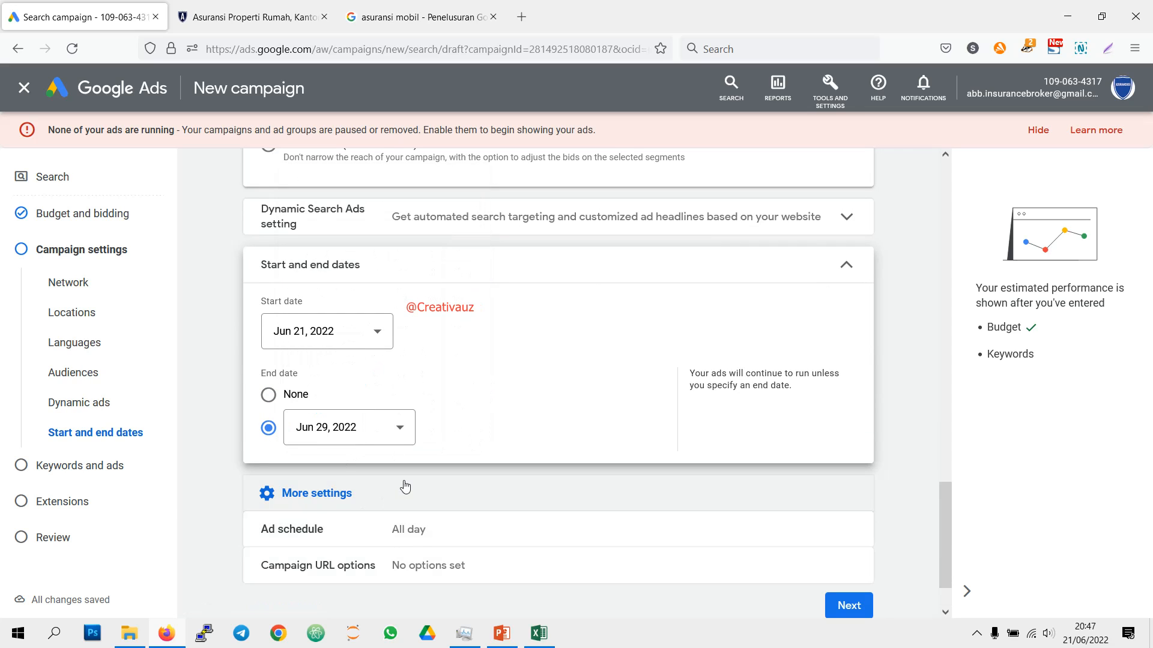
left_click(443, 466)
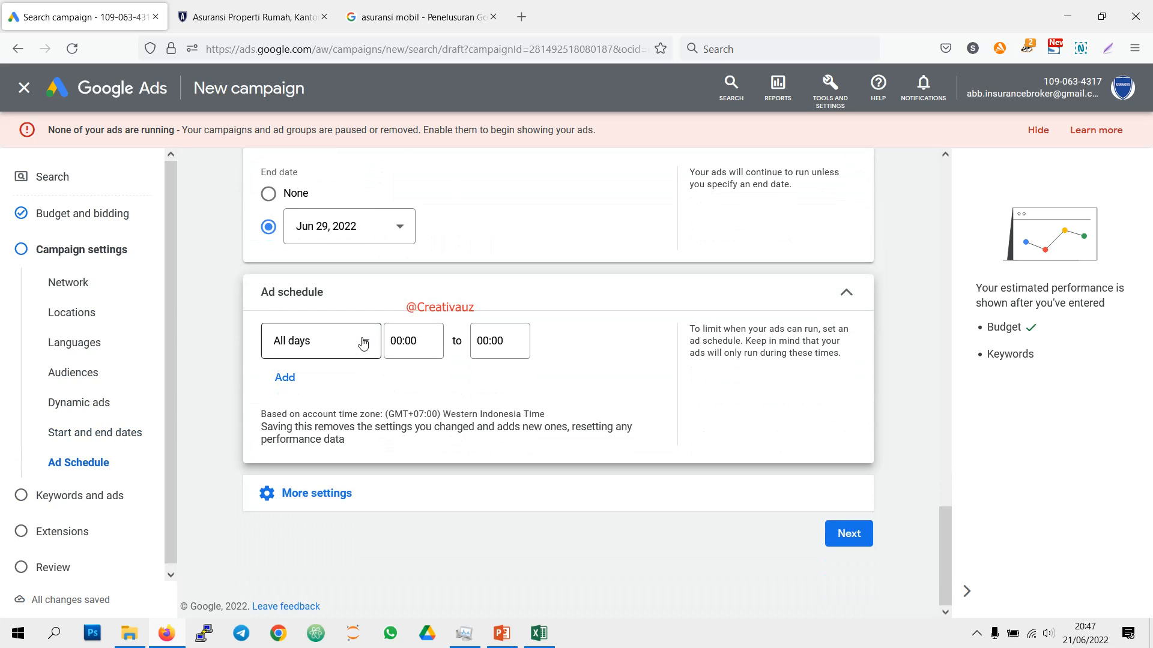
scroll(363, 342, "up", 3)
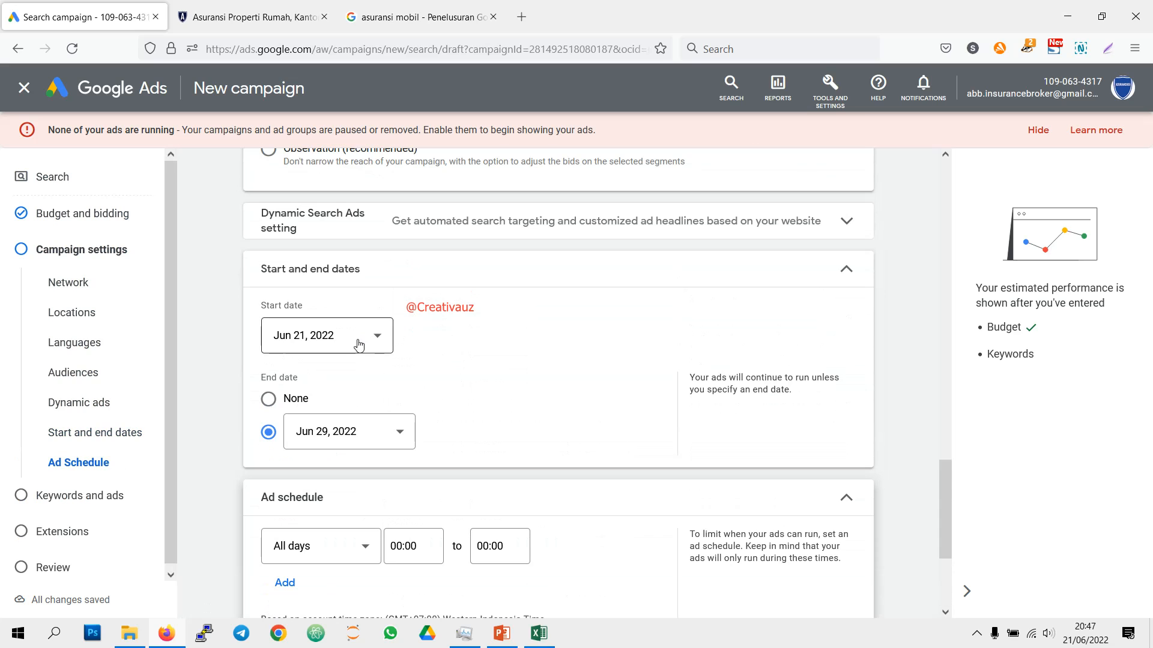
left_click(344, 338)
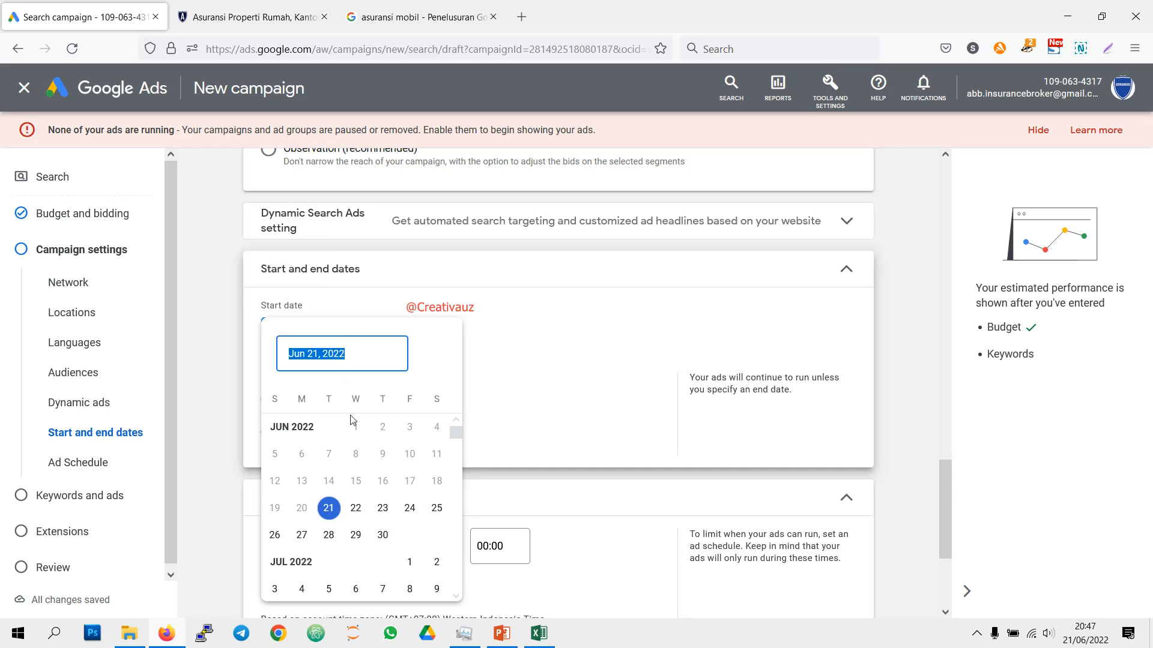
left_click(361, 513)
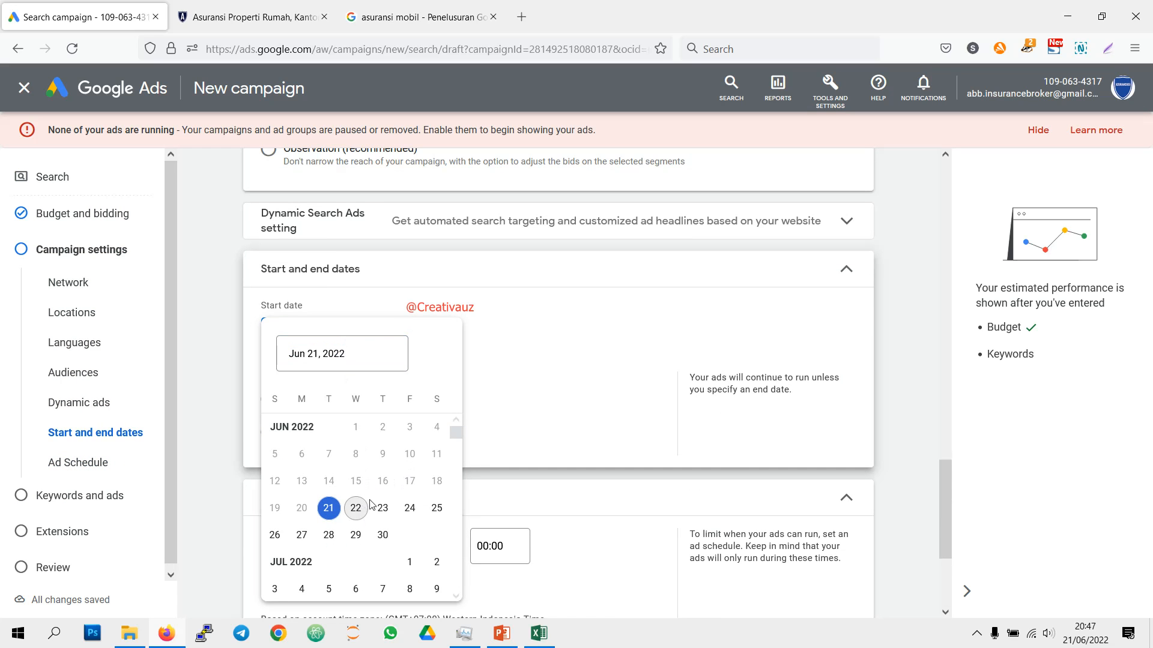
Step: Set the ad schedule's start time to 08:00 for all days
scroll(427, 404, "down", 2)
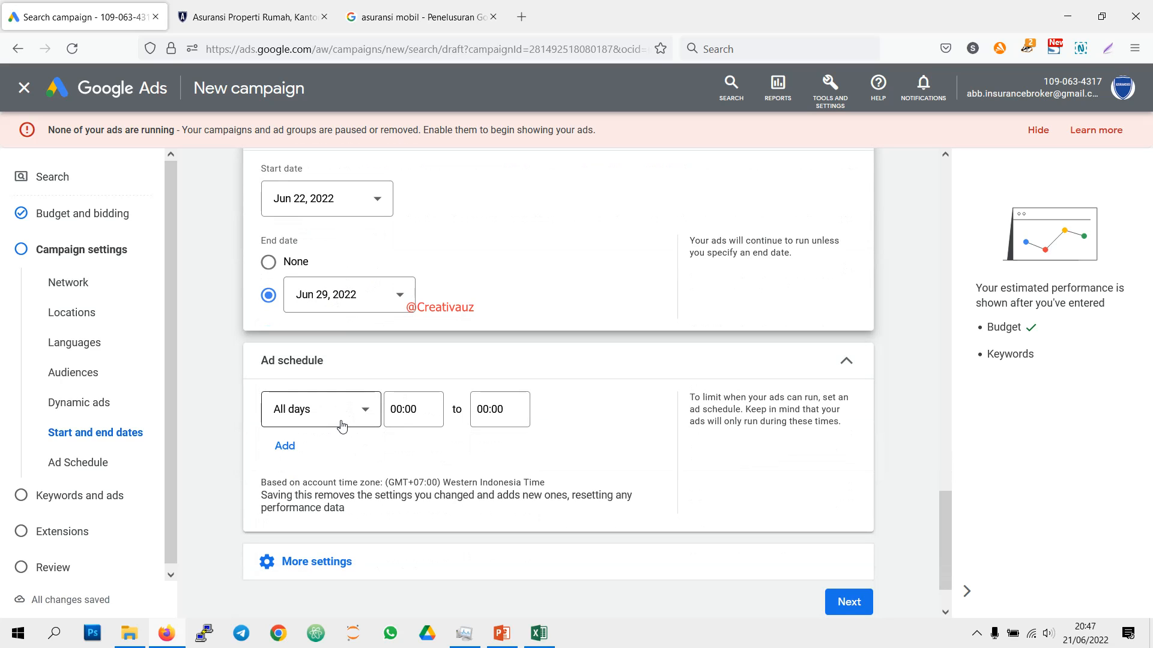
left_click(424, 409)
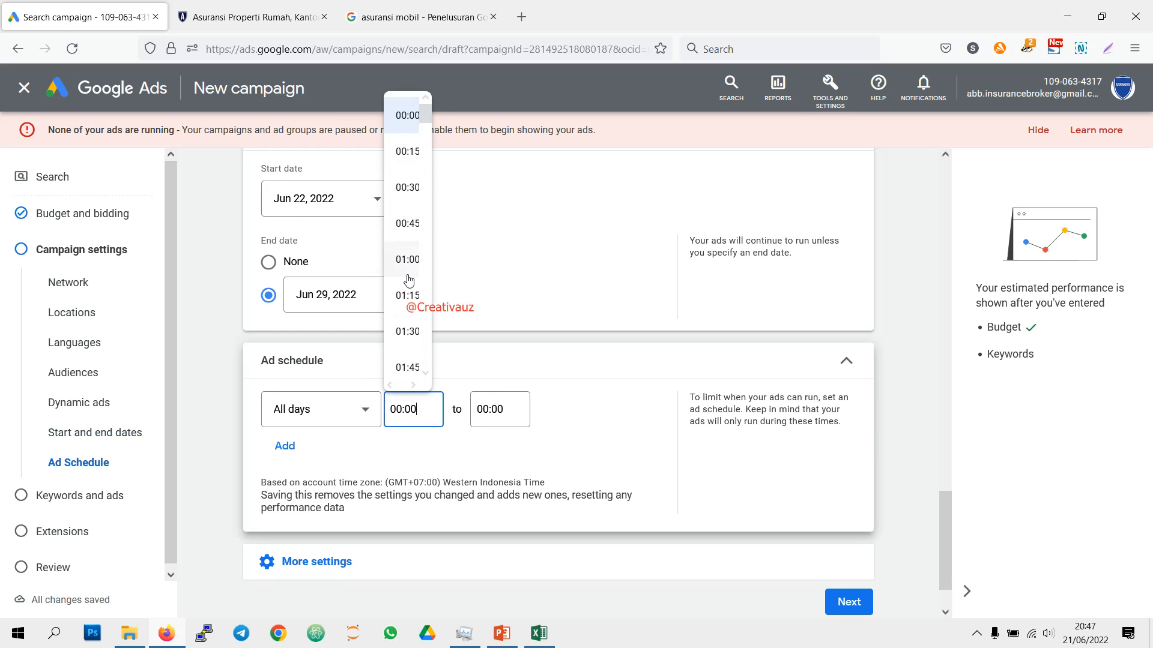
scroll(409, 272, "down", 10)
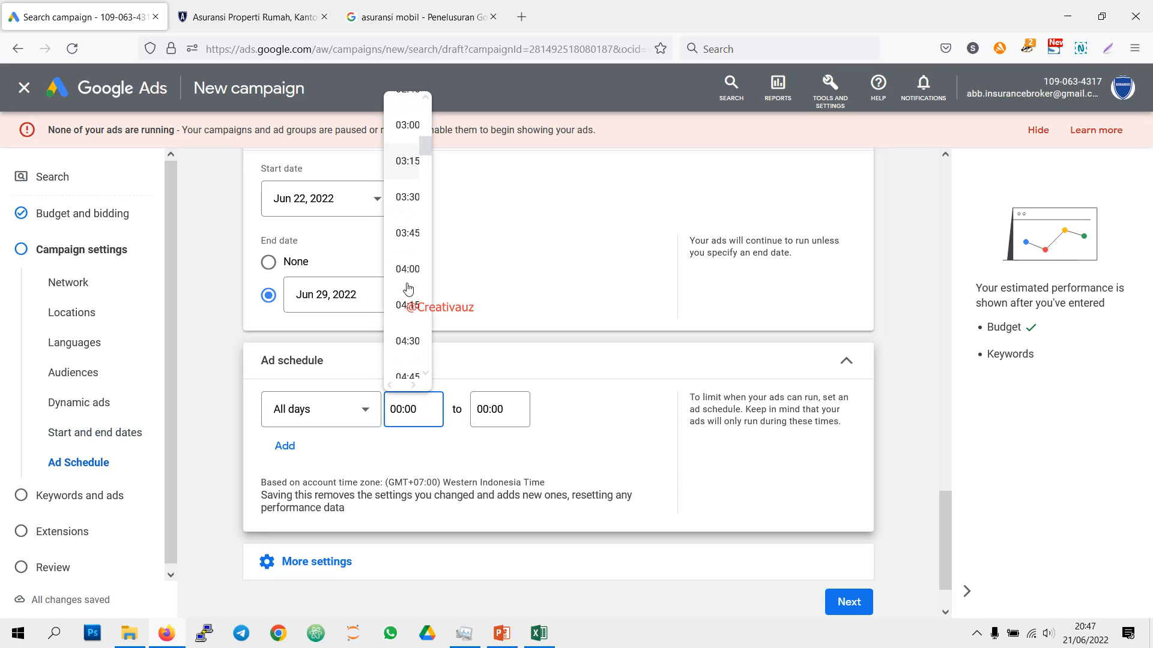
scroll(408, 293, "down", 10)
scroll(407, 264, "up", 2)
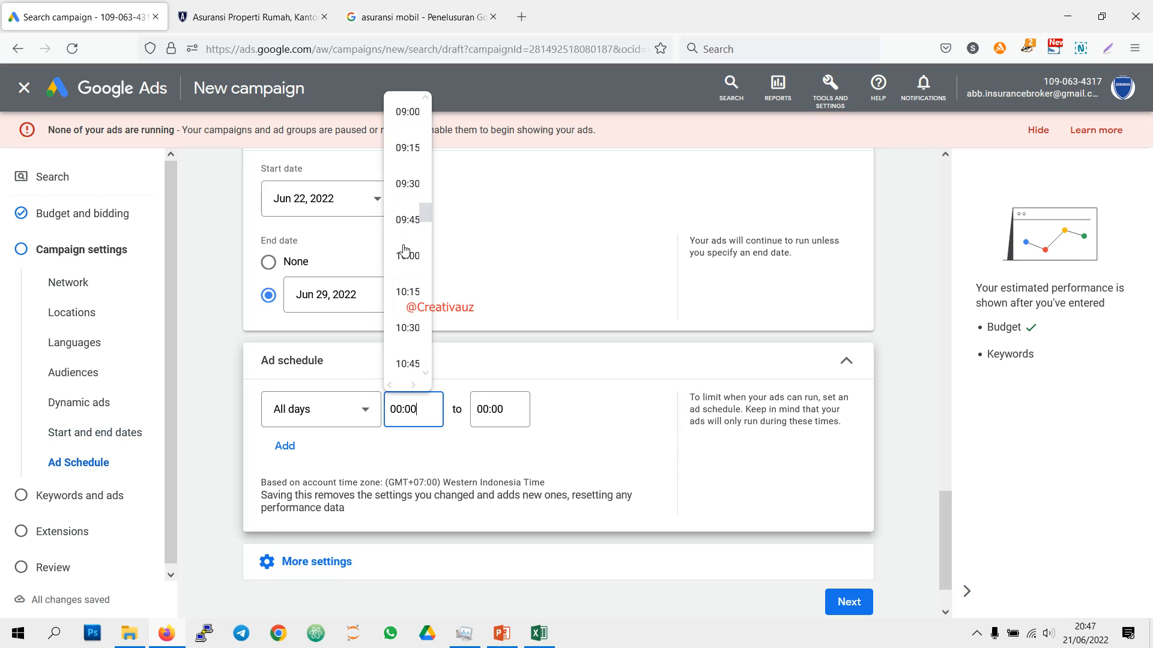
scroll(407, 204, "up", 2)
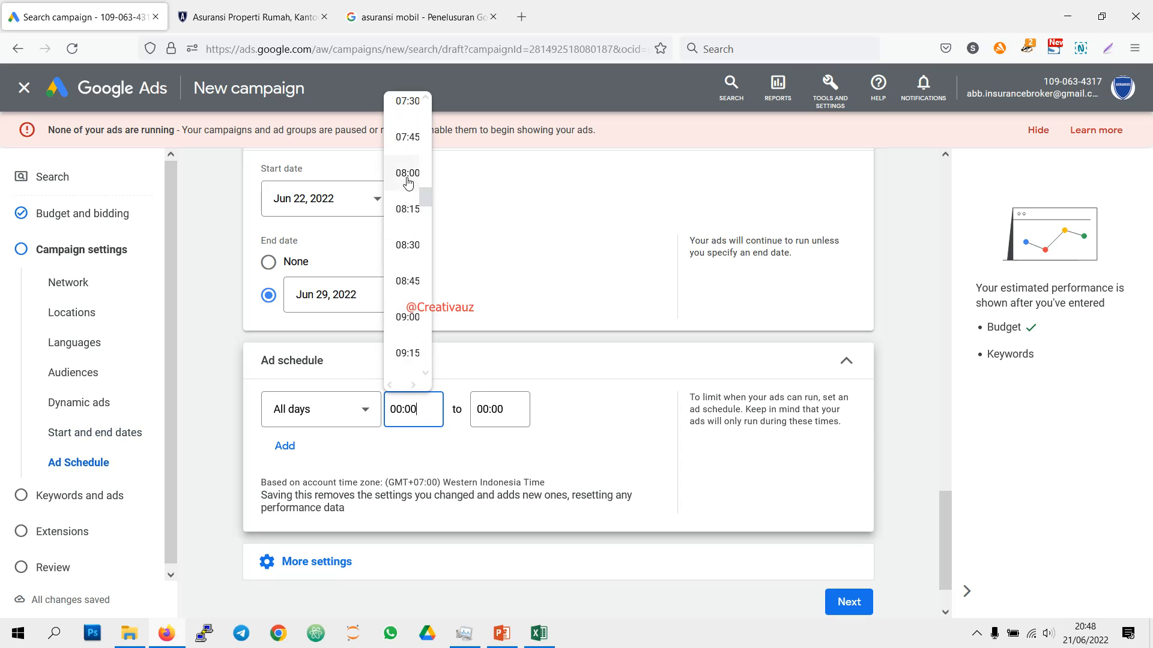
left_click(407, 174)
Step: Set the all-days ad schedule's end time to 19:00
left_click(503, 408)
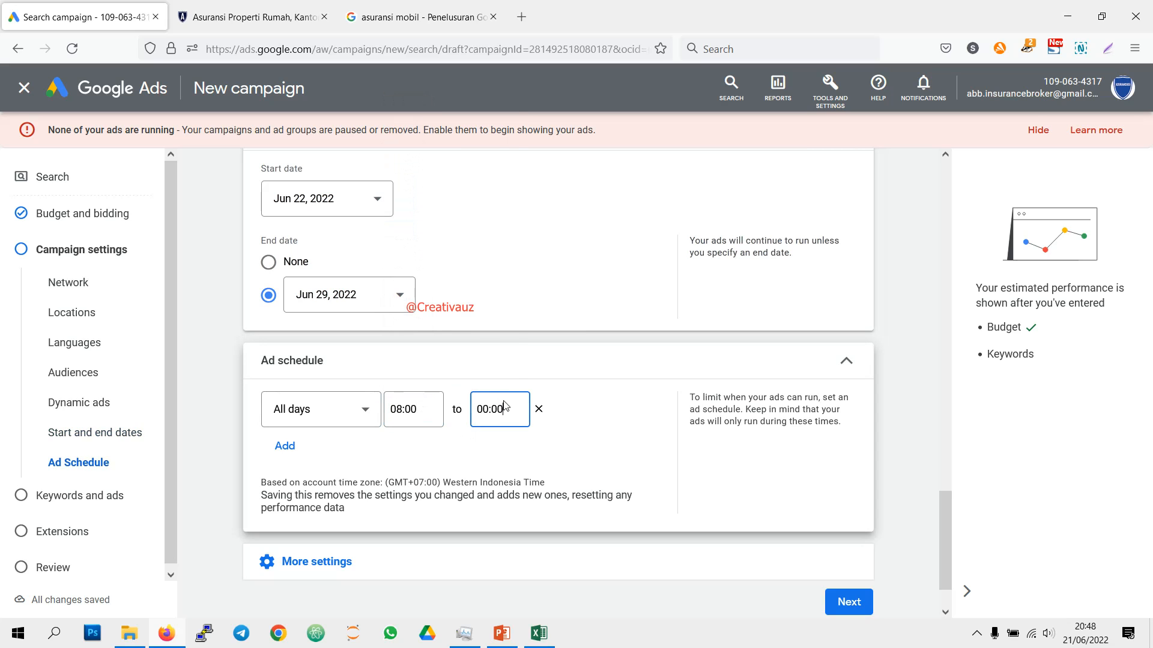
scroll(499, 318, "down", 15)
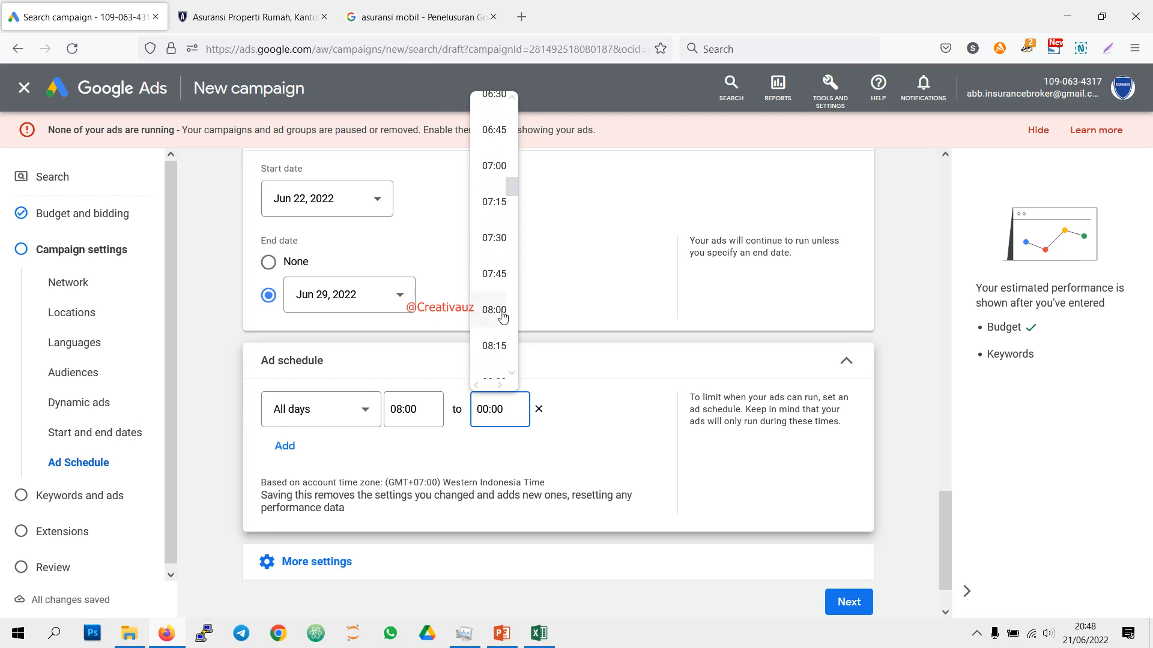
scroll(498, 318, "down", 10)
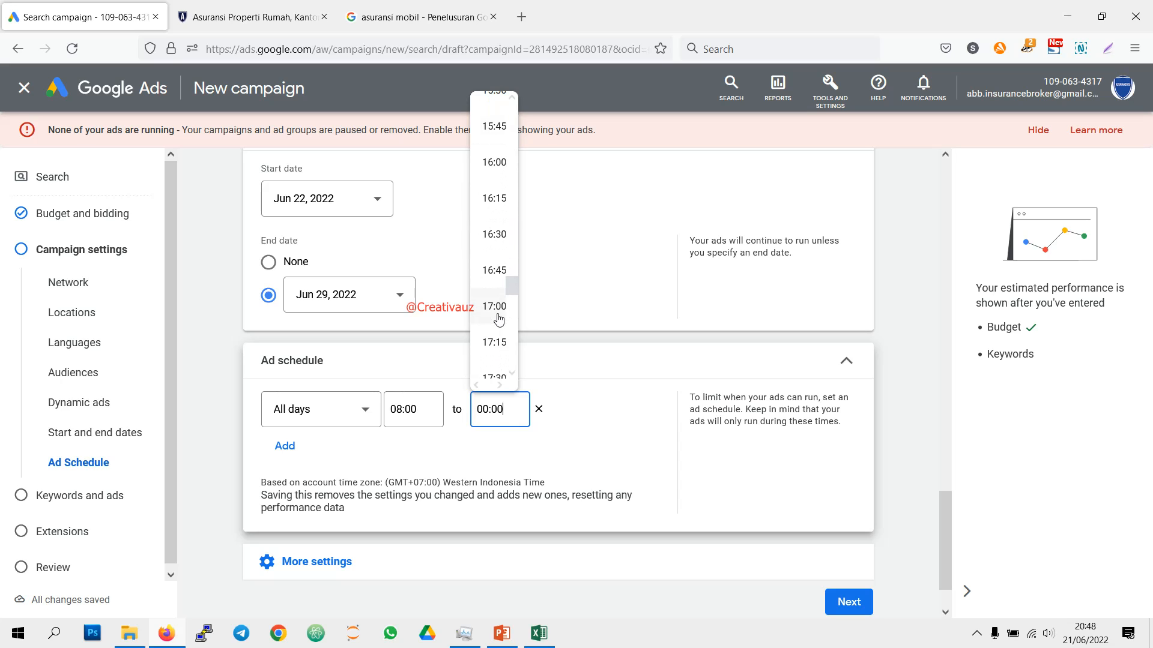
scroll(498, 320, "down", 2)
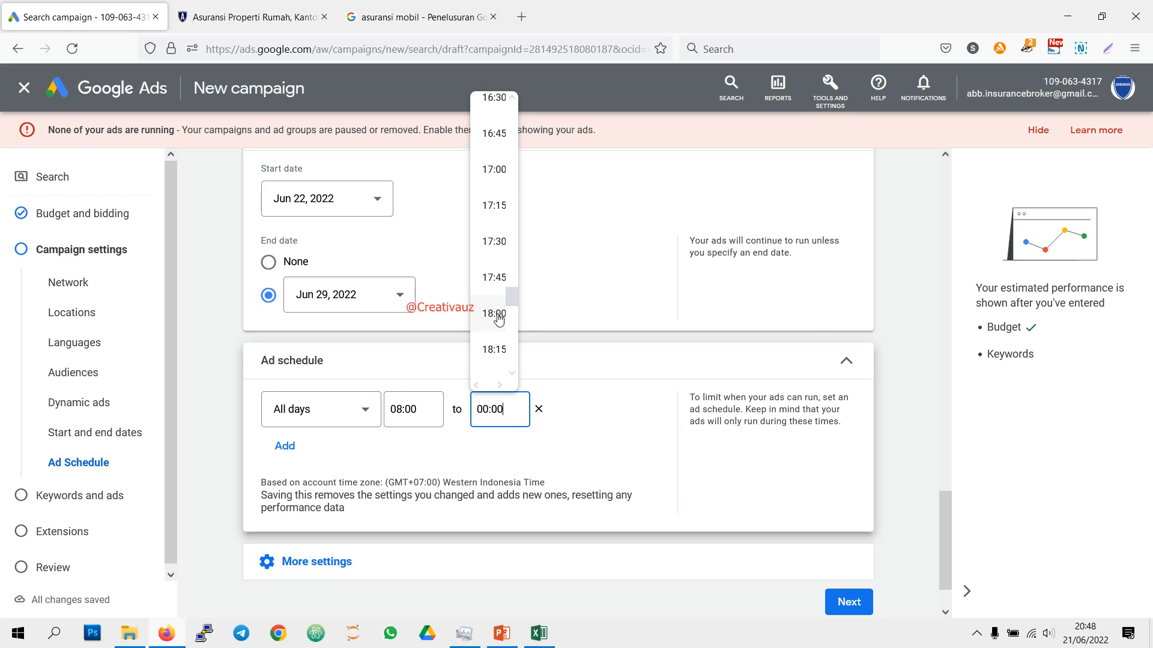
scroll(498, 315, "down", 5)
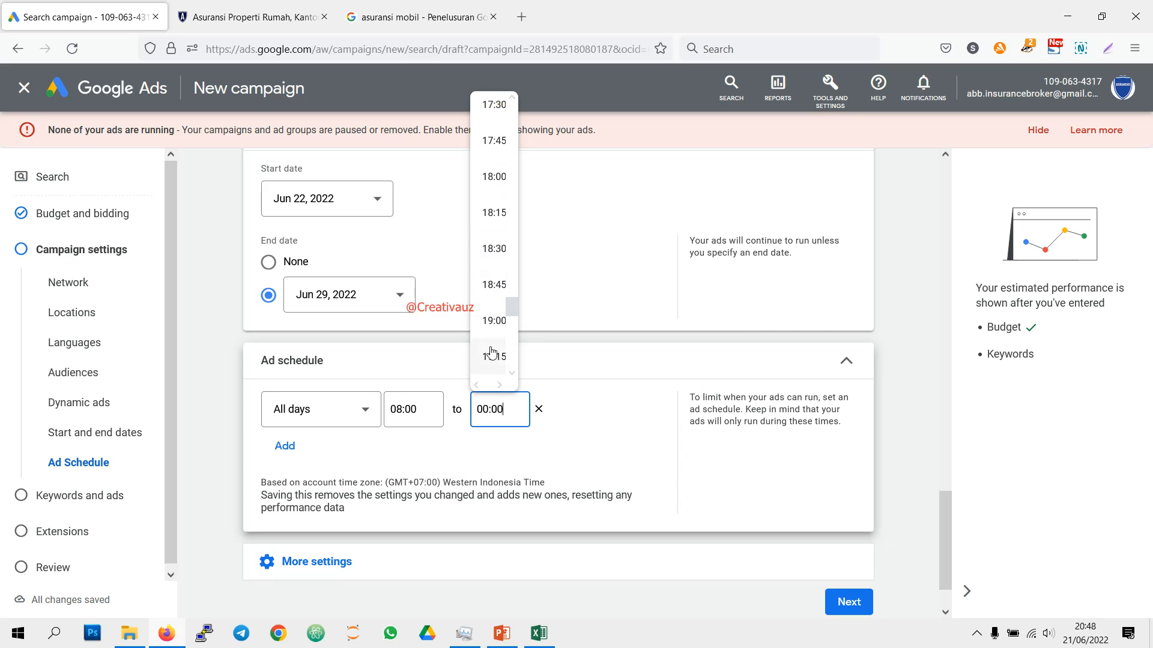
scroll(495, 282, "up", 1)
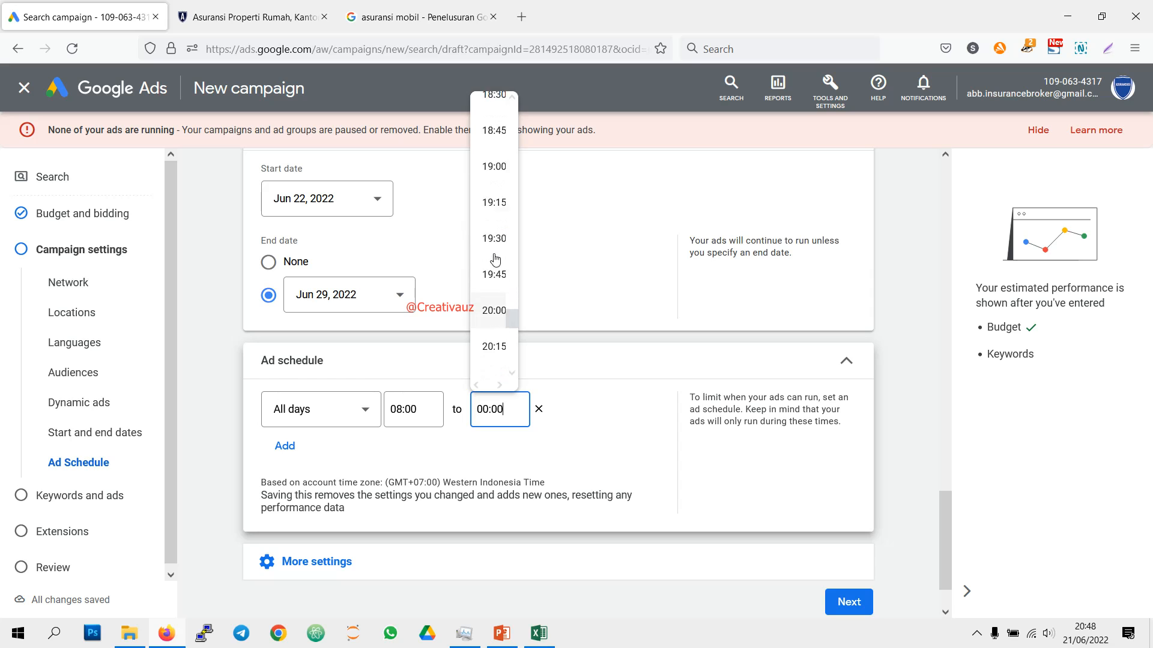
left_click(493, 180)
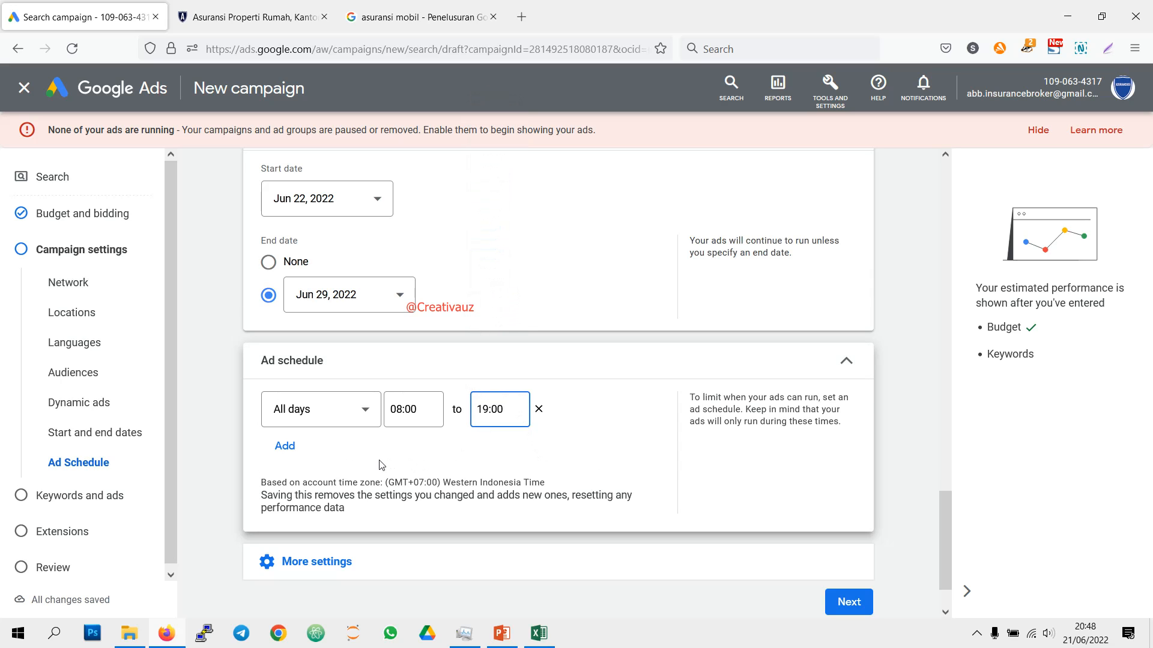
Step: Review the campaign URL options without filling them in, and continue to the keywords and ads stage
scroll(382, 465, "down", 1)
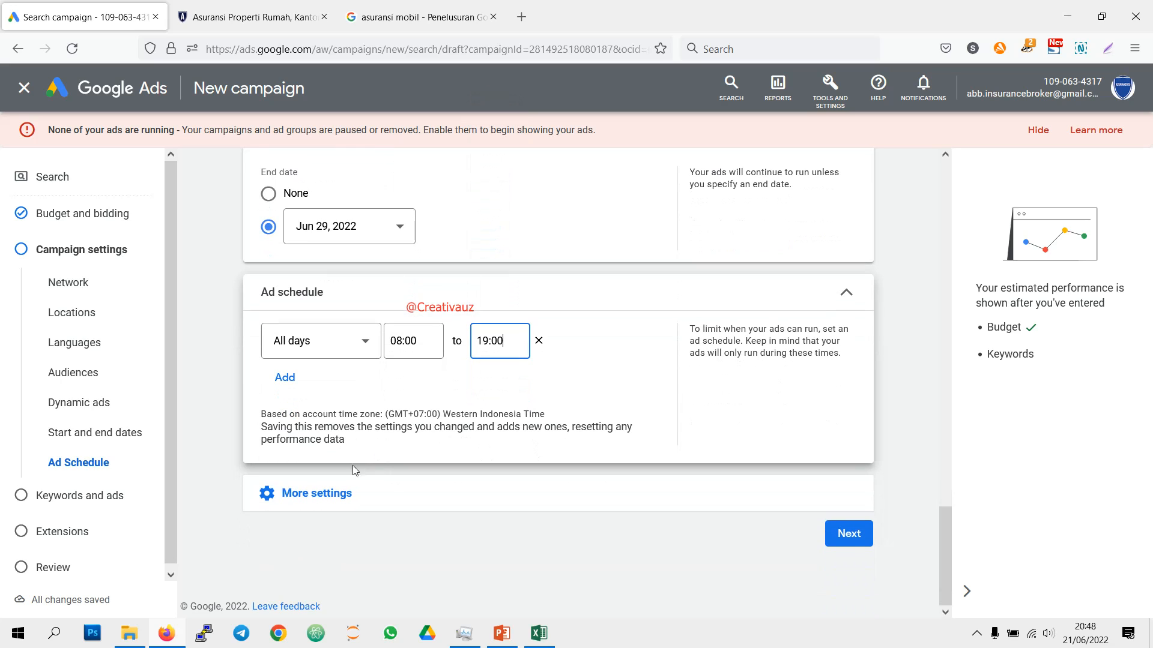
left_click(332, 501)
scroll(510, 472, "down", 1)
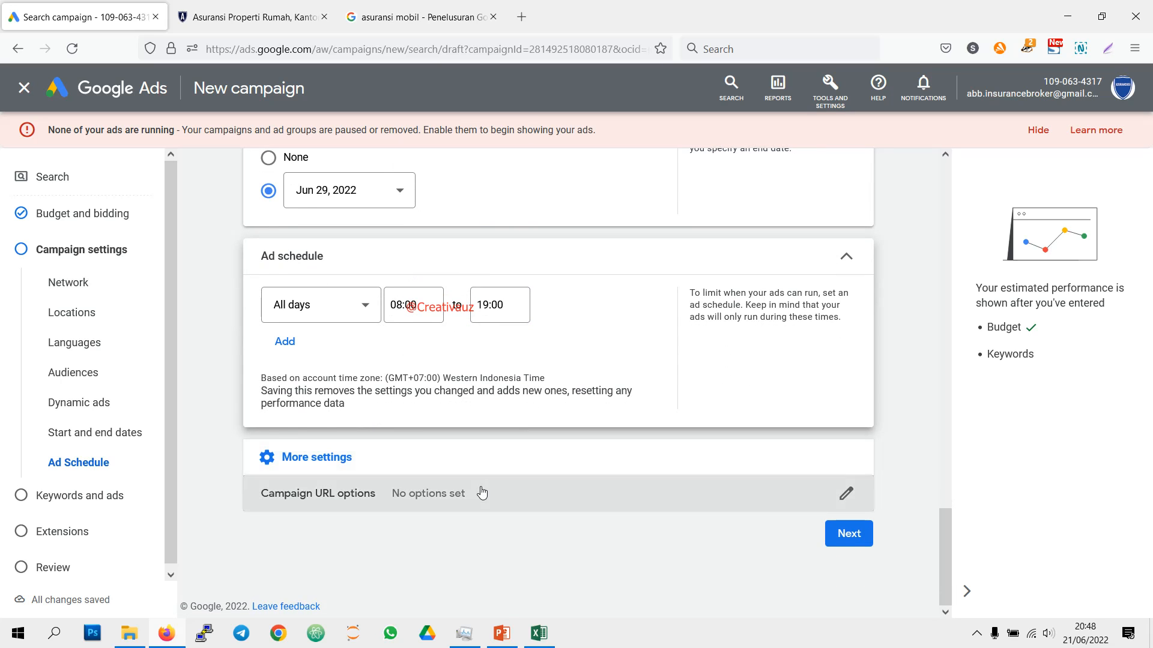
left_click(483, 492)
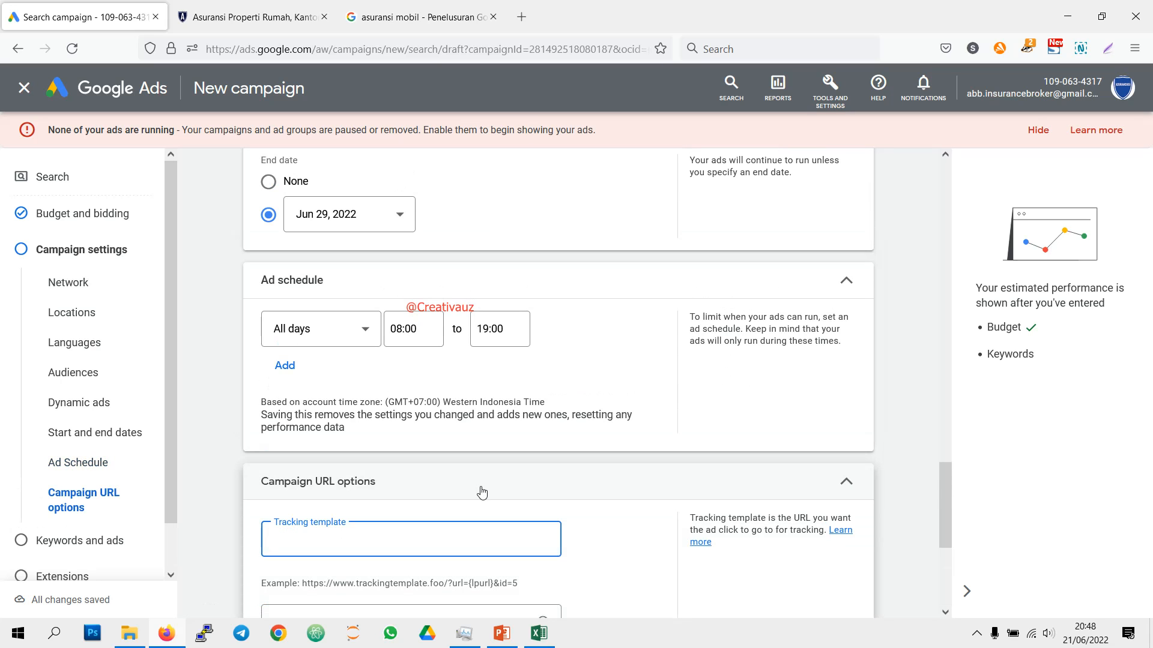
scroll(482, 493, "down", 4)
scroll(565, 336, "up", 1)
left_click(826, 276)
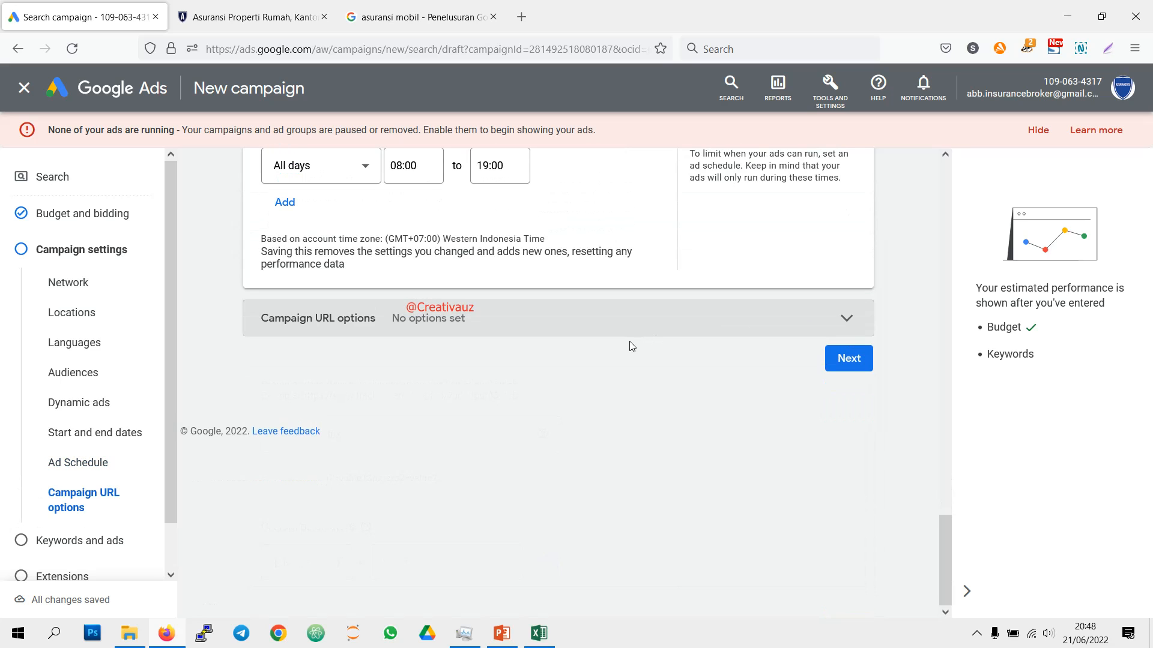
left_click(851, 368)
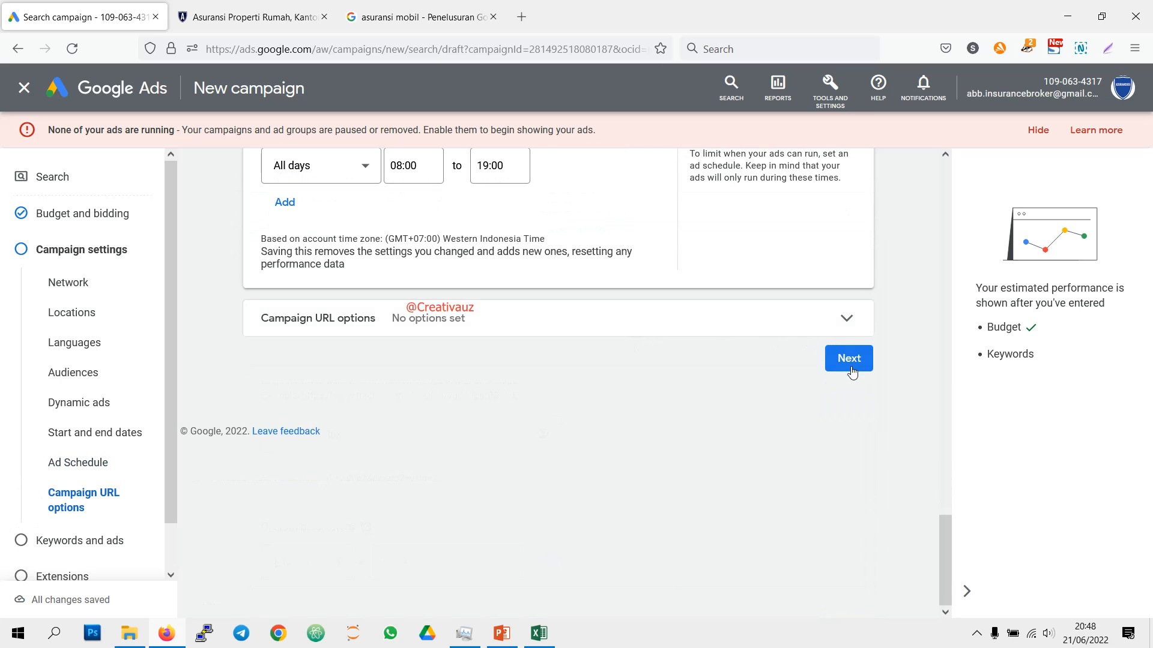
Step: Switch to the campaign-structure-sem.xlsx workbook in Excel and copy the vehicle insurance keywords in C17:C31 of the Keywords sheet
scroll(615, 372, "down", 2)
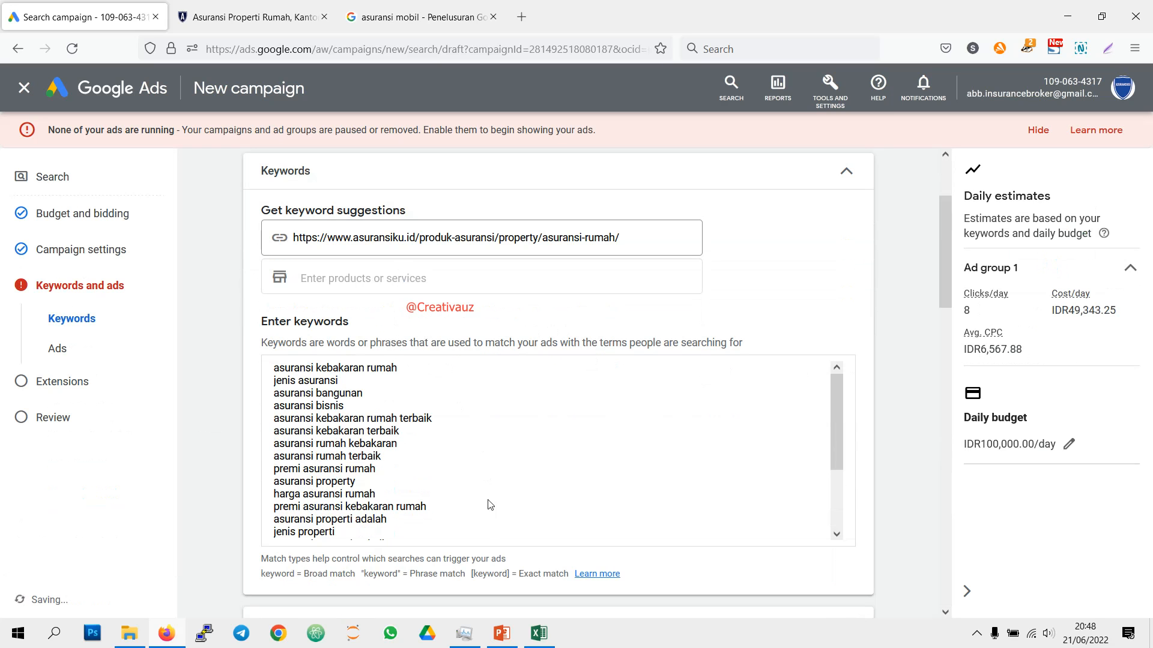
left_click(538, 633)
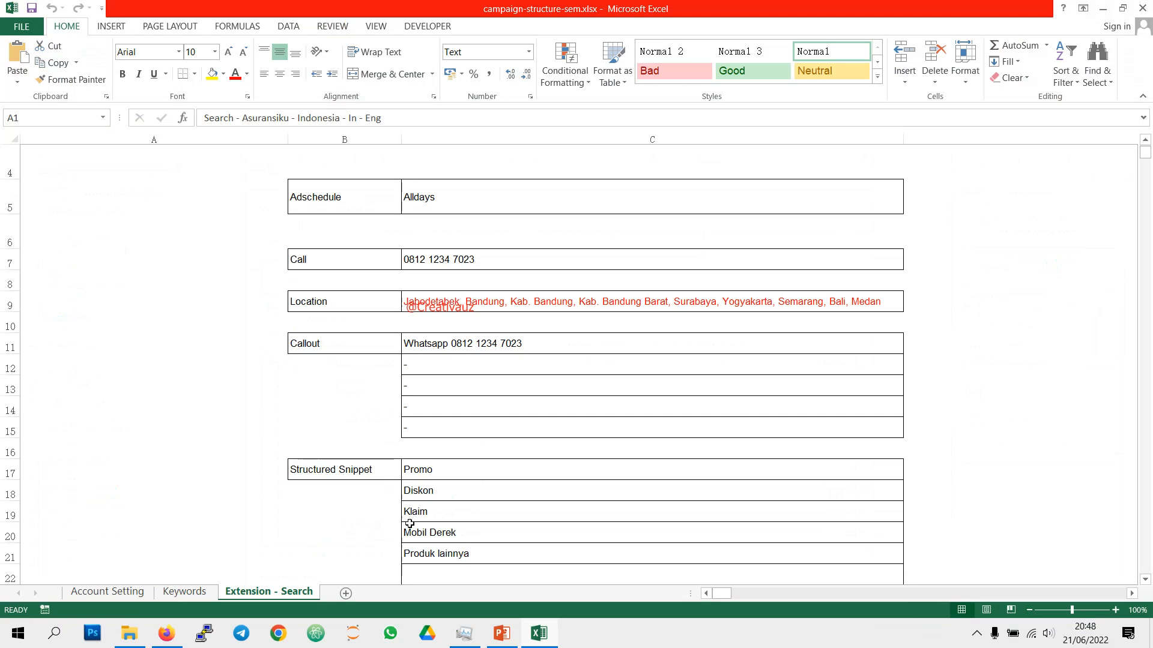
left_click(184, 593)
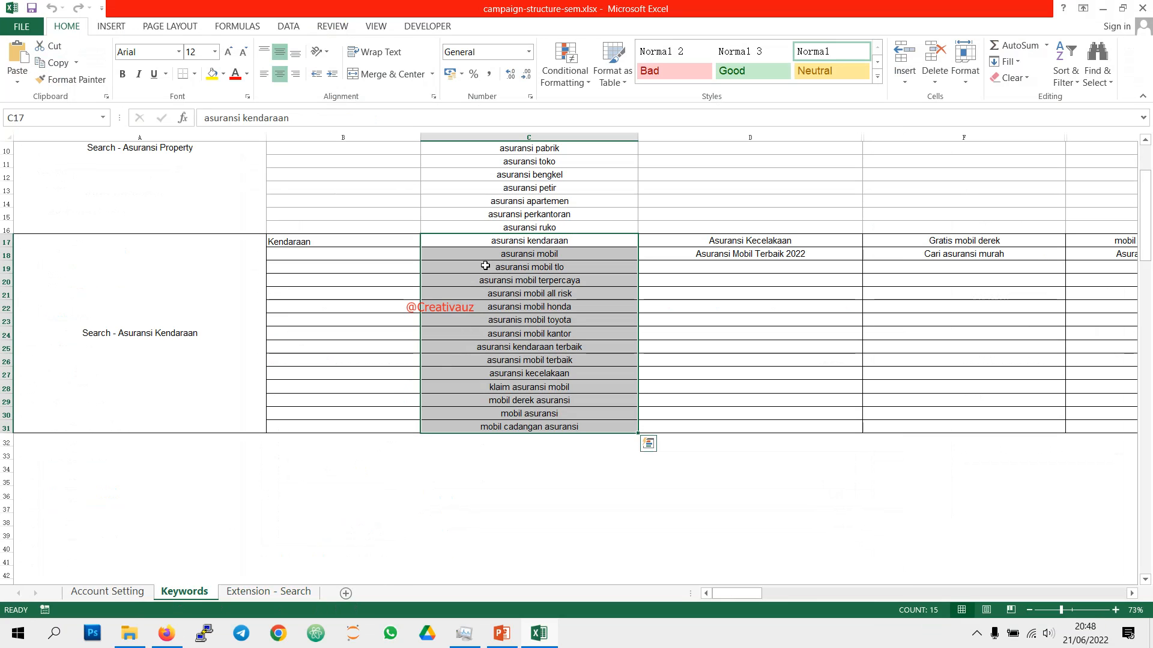
right_click(487, 265)
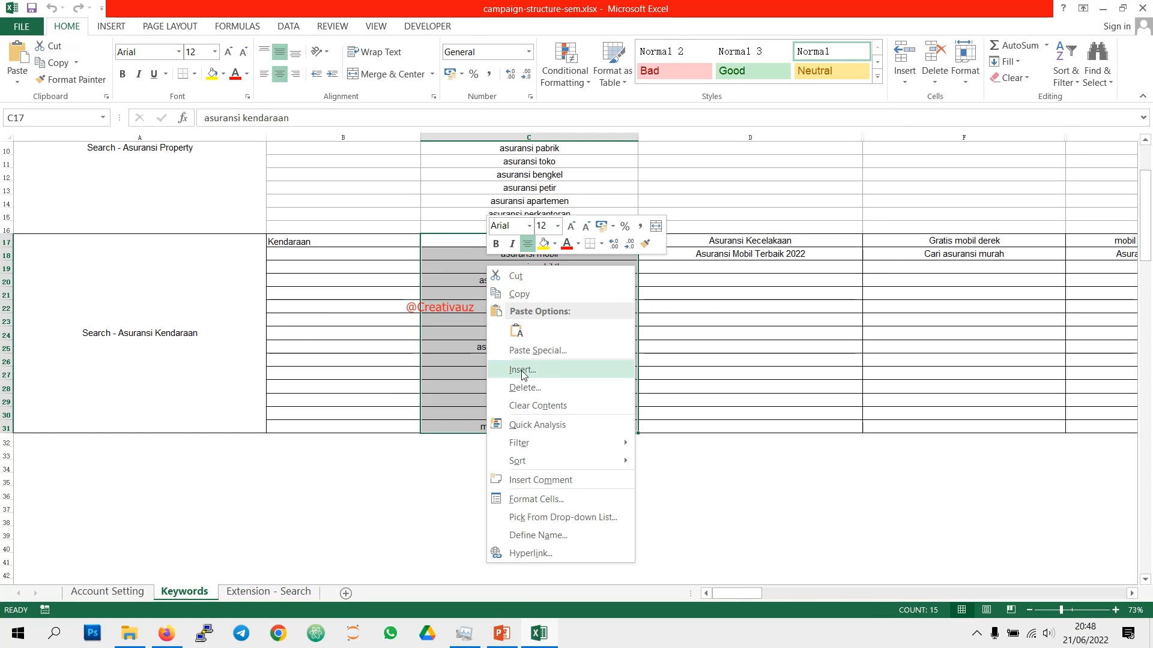
left_click(518, 294)
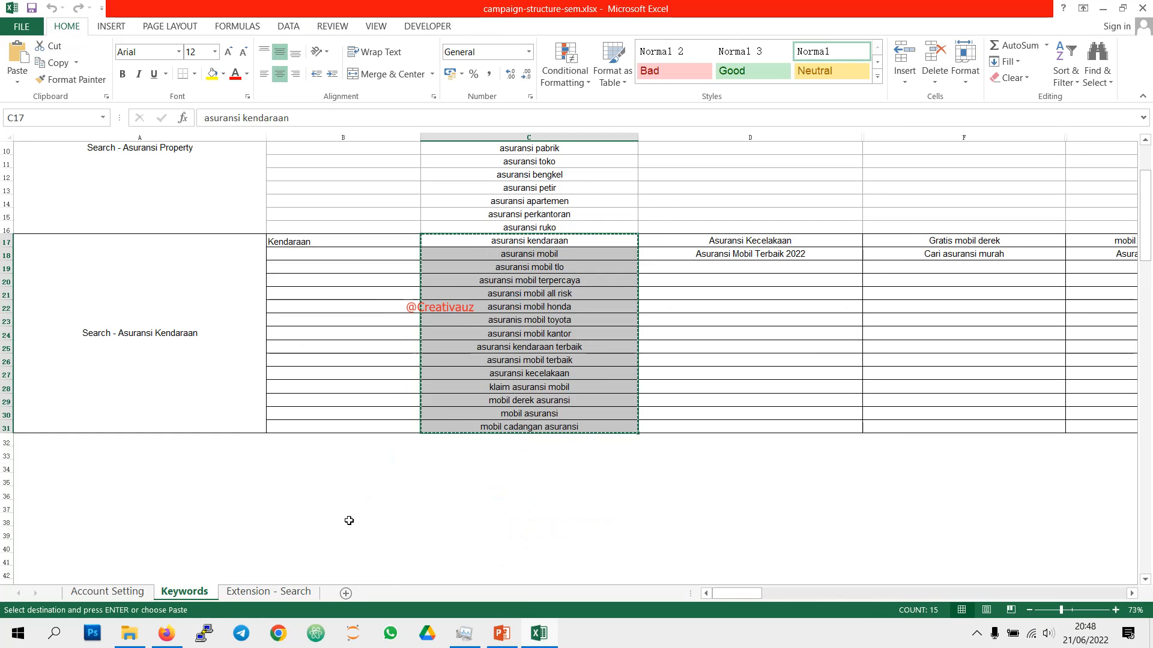
Step: Switch back to Google Ads in Firefox and replace all suggested keywords with the copied vehicle insurance keyword list
left_click(166, 635)
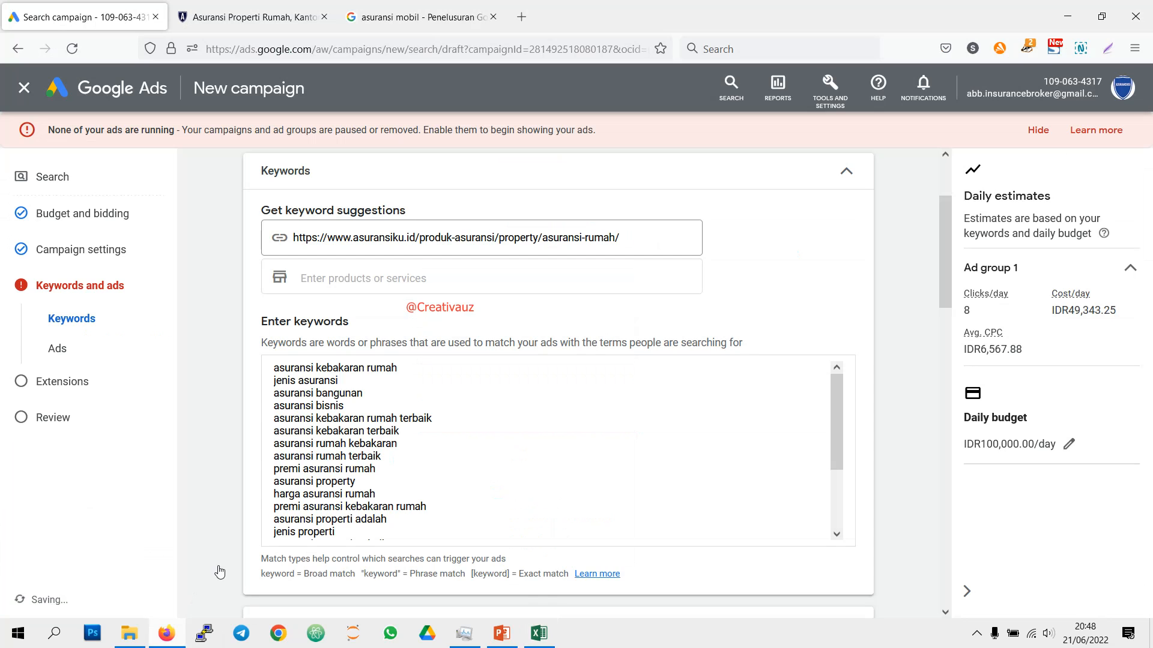
left_click(369, 493)
key("ctrl+a")
key("ctrl+v")
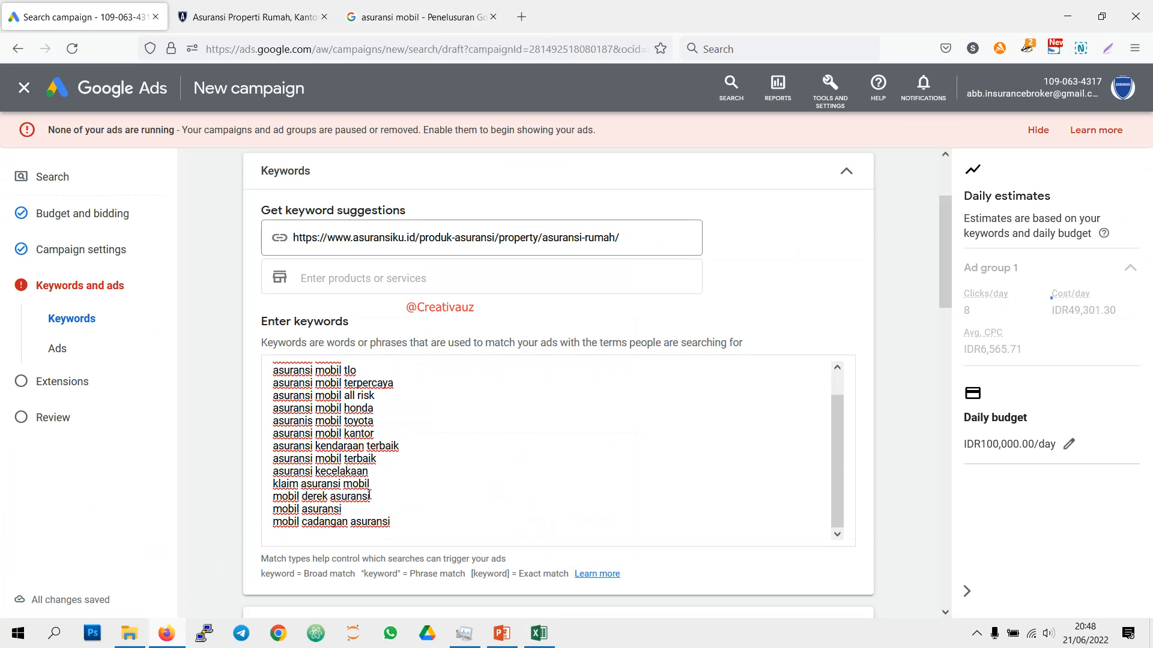
Step: Switch to the campaign-structure-sem.xlsx workbook in Excel and copy the property insurance keywords in C4:C16 of the Keywords sheet
scroll(369, 493, "down", 3)
mouse_move(539, 631)
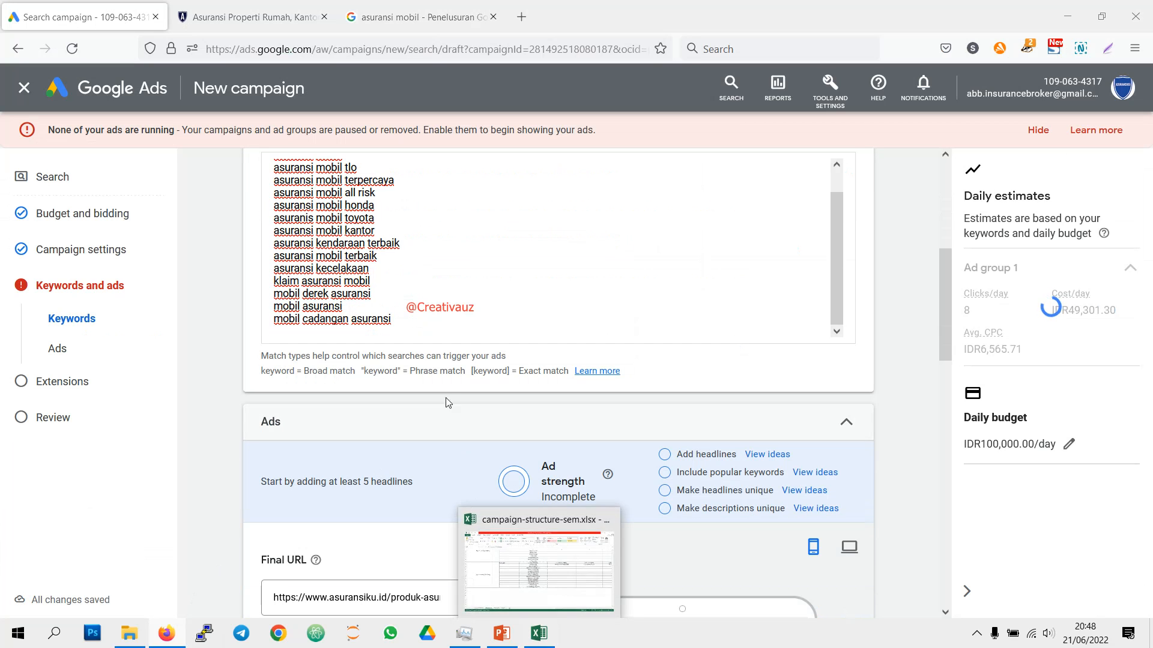
left_click(581, 610)
scroll(495, 359, "up", 3)
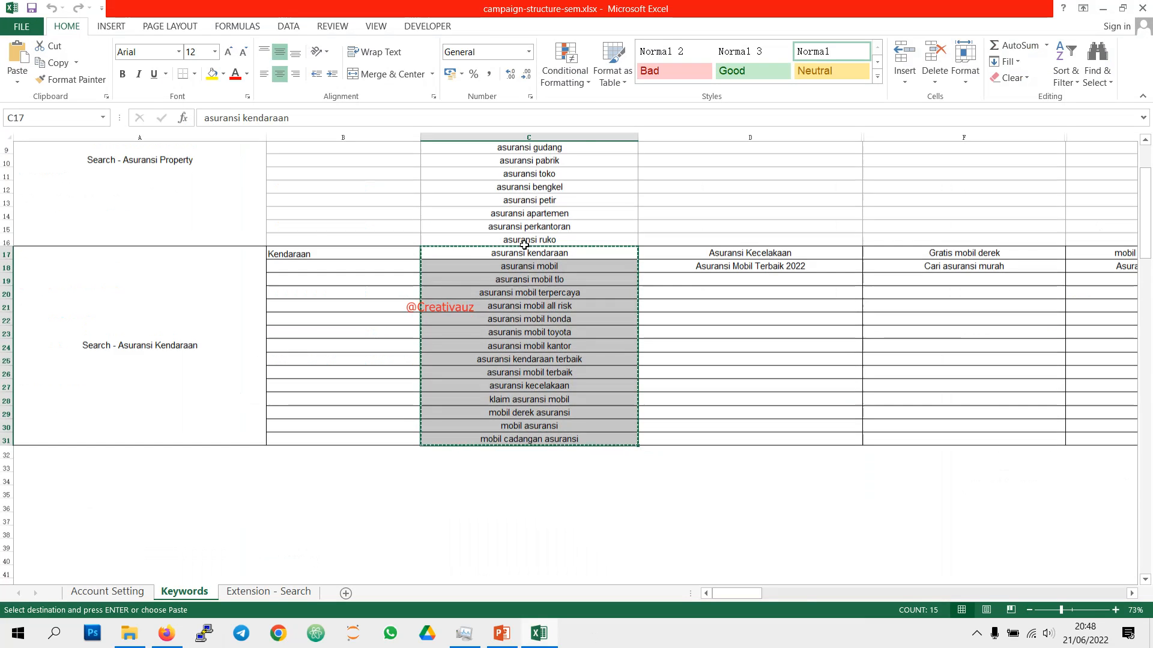
left_click(558, 200)
left_click_drag(550, 265, 551, 358)
right_click(551, 359)
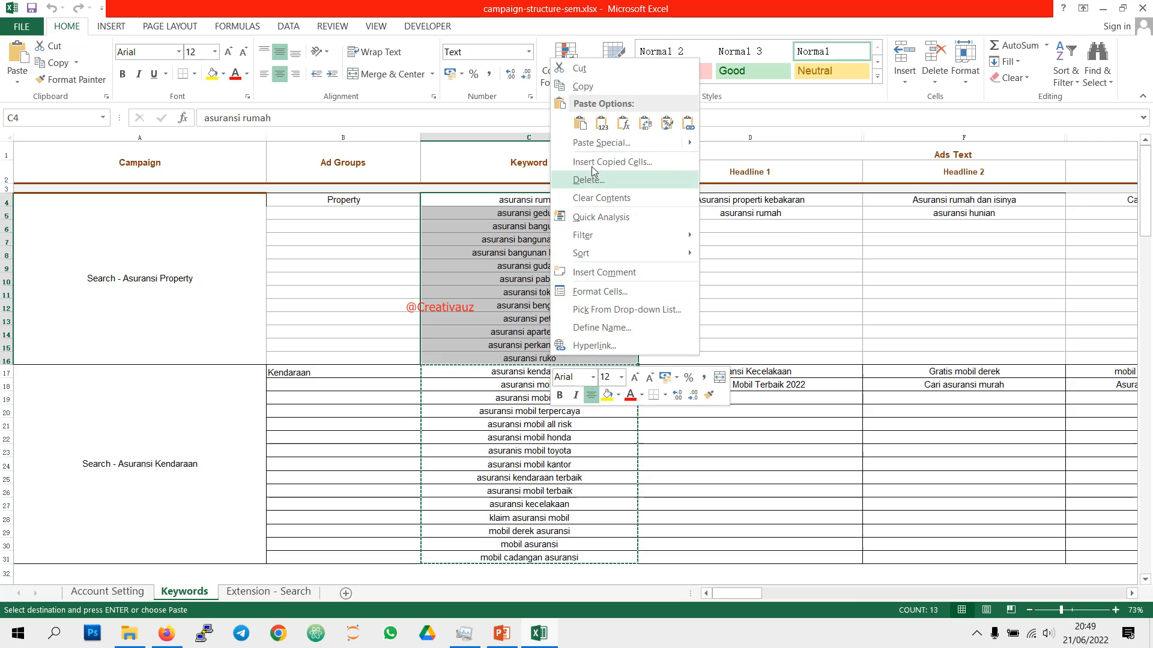
left_click(594, 88)
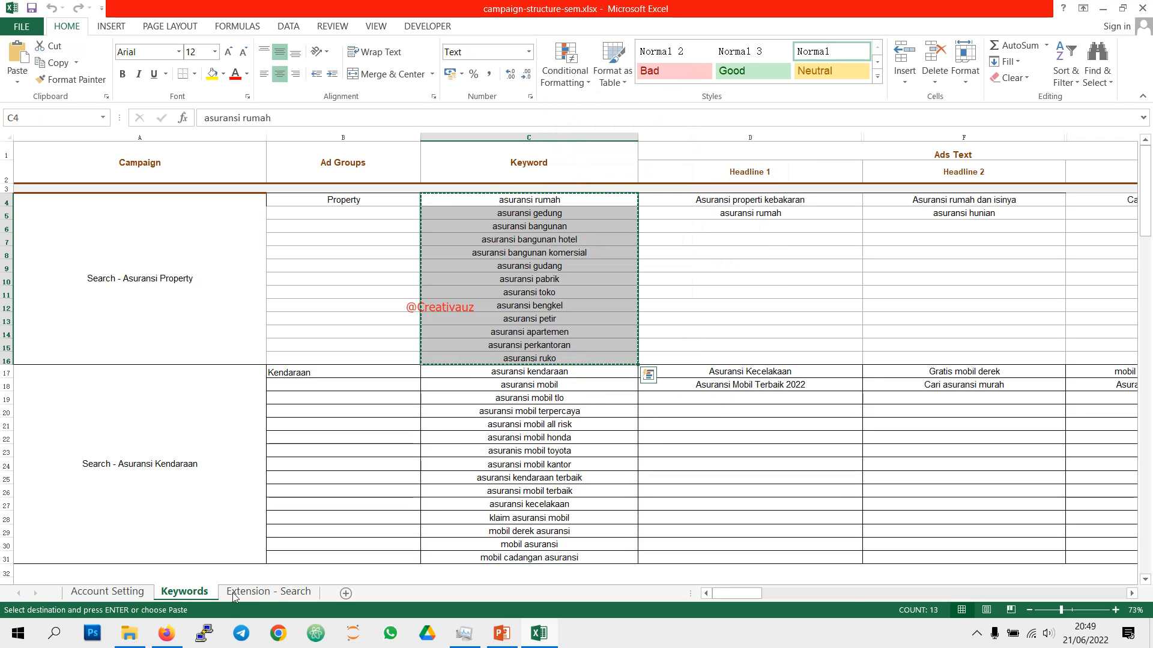
Step: Switch back to Google Ads in Firefox and replace the entire vehicle keyword list with the copied property insurance keywords
left_click(166, 633)
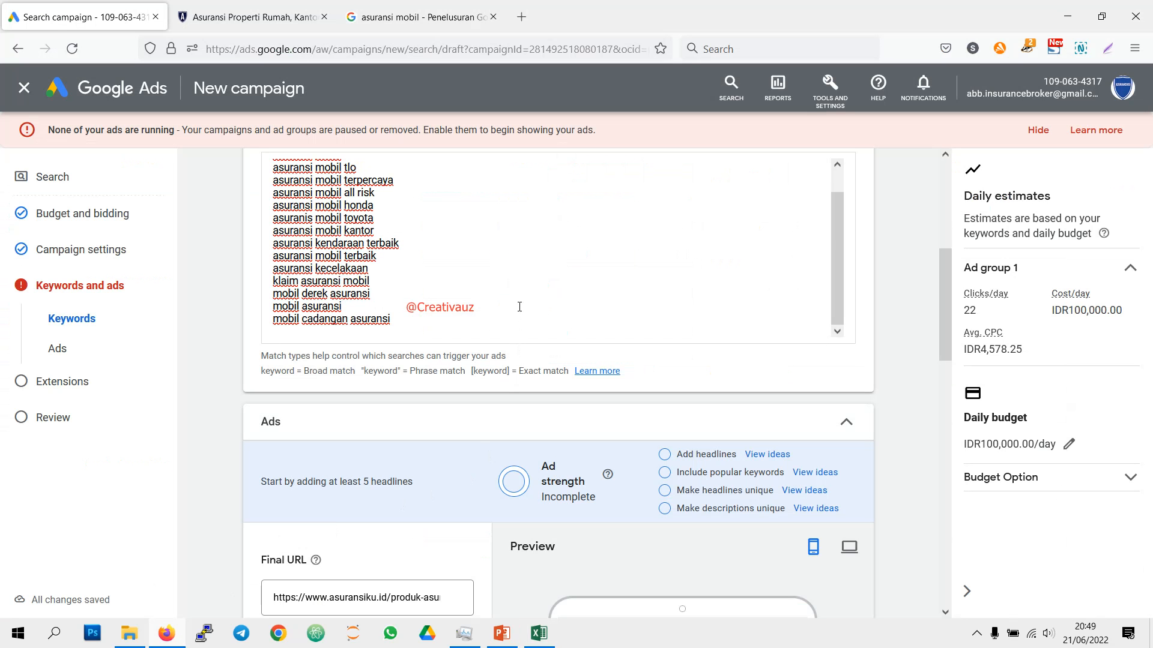
key("ctrl+a")
key("ctrl+v")
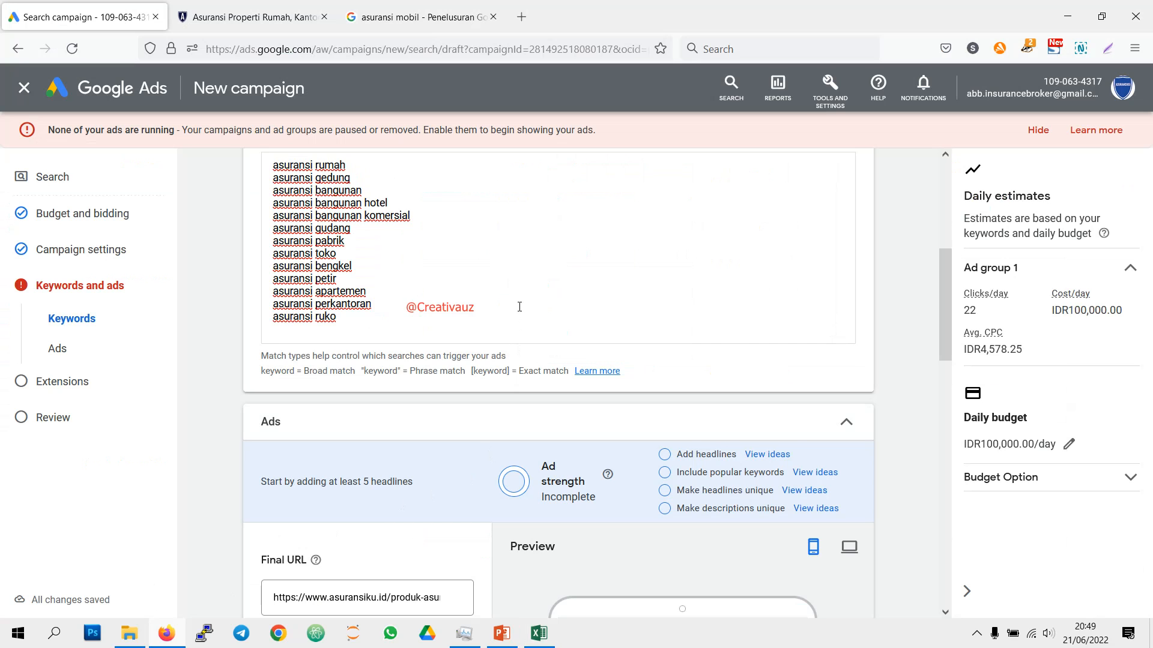
Step: Switch to Excel and copy the property headline "Asuransi properti kebakaran" from cell D4
scroll(521, 311, "down", 3)
scroll(522, 360, "down", 2)
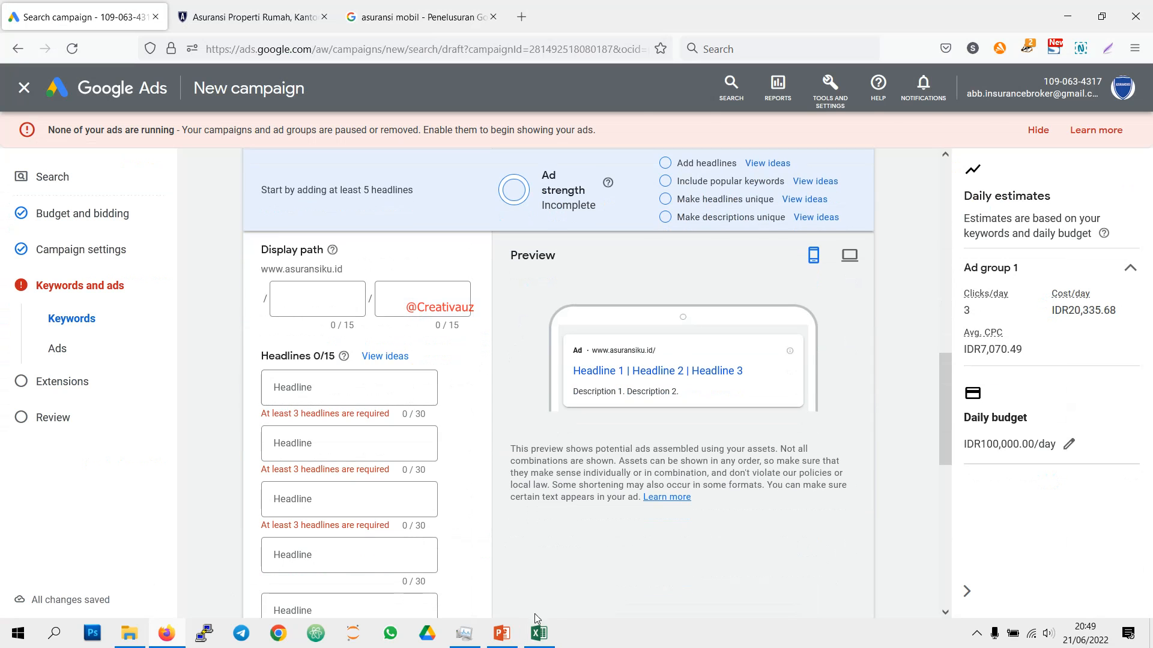
left_click(539, 633)
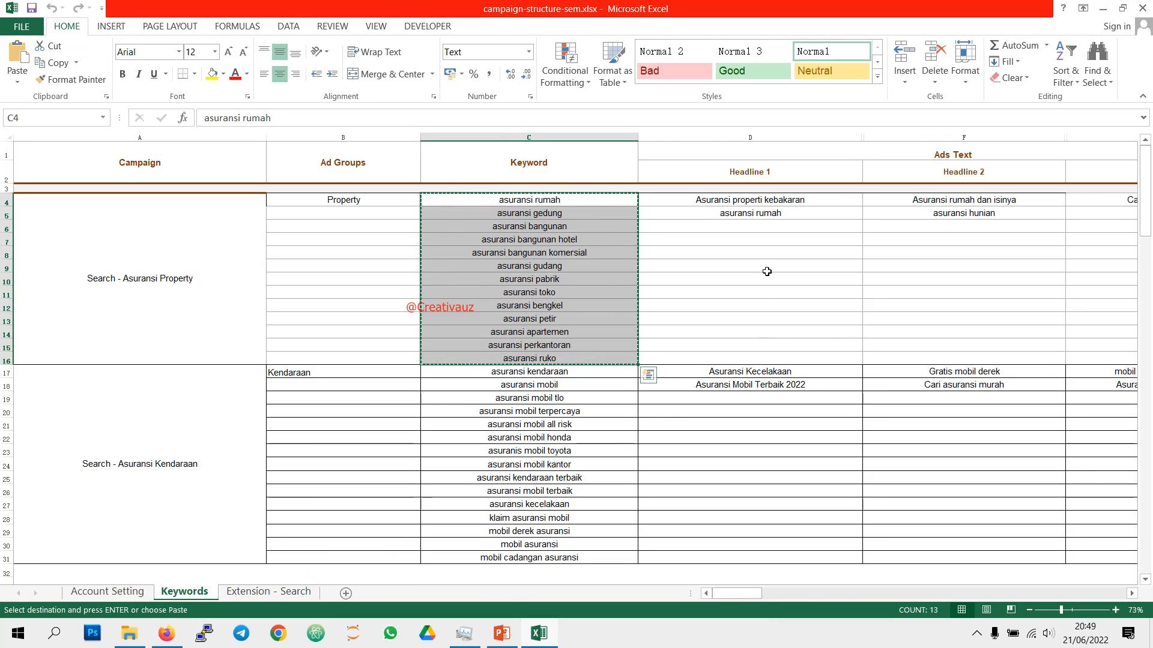
left_click(767, 200)
right_click(769, 203)
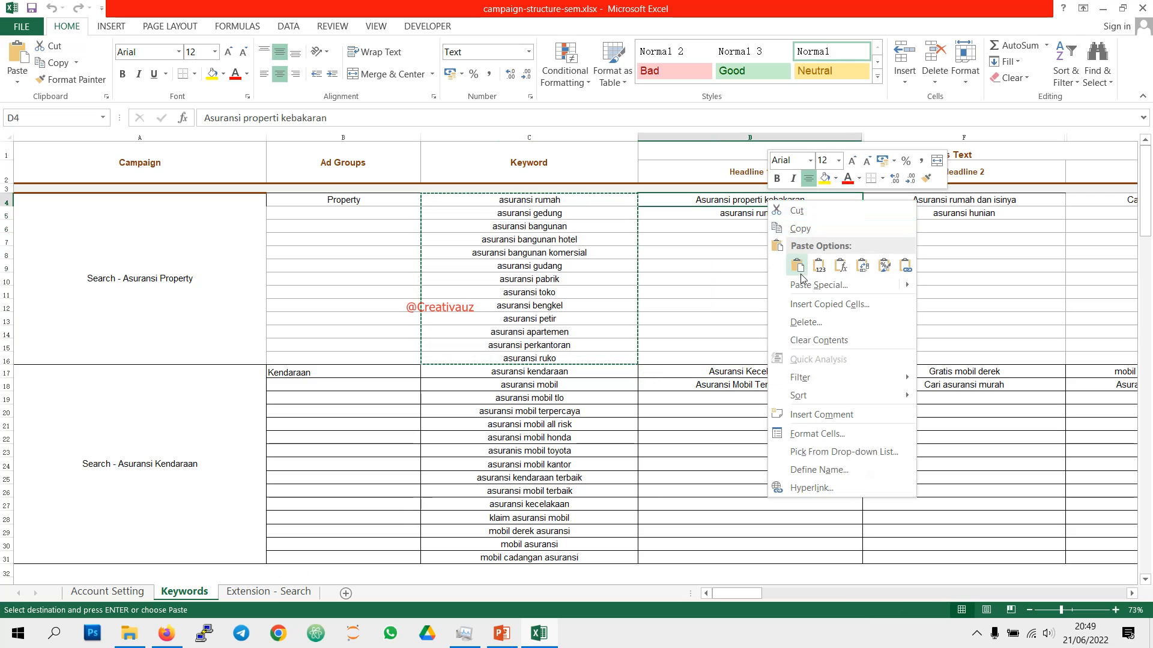
left_click(800, 228)
Step: Switch back to Google Ads in Firefox and paste "Asuransi properti kebakaran" as the ad's first headline
left_click(166, 634)
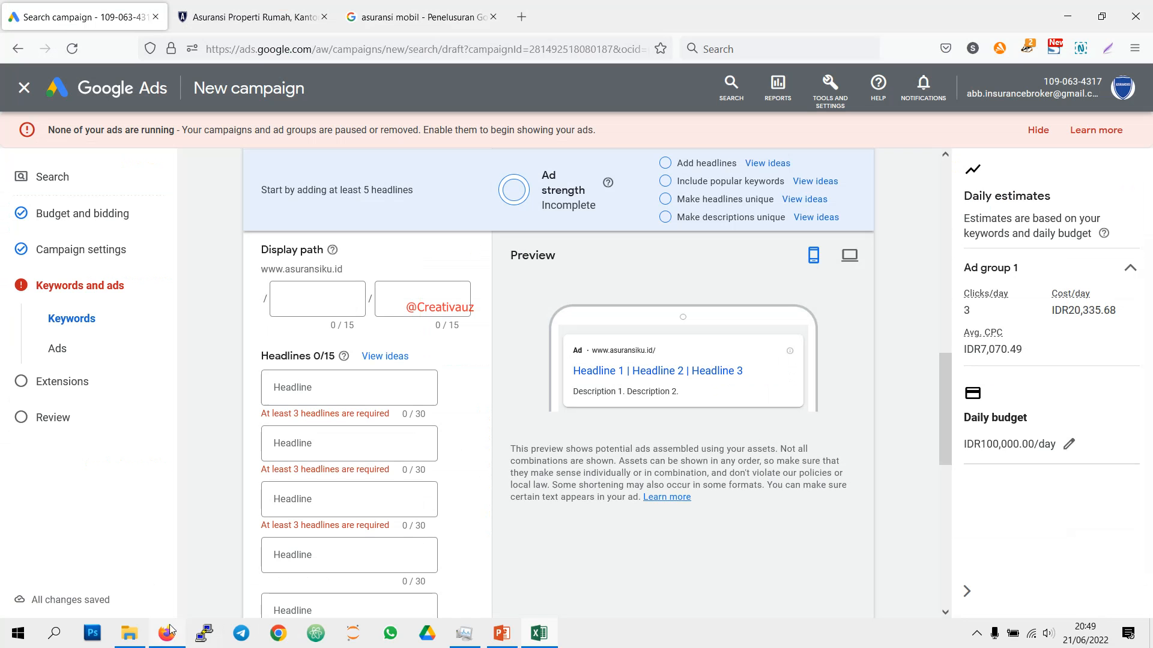
left_click(365, 384)
right_click(351, 400)
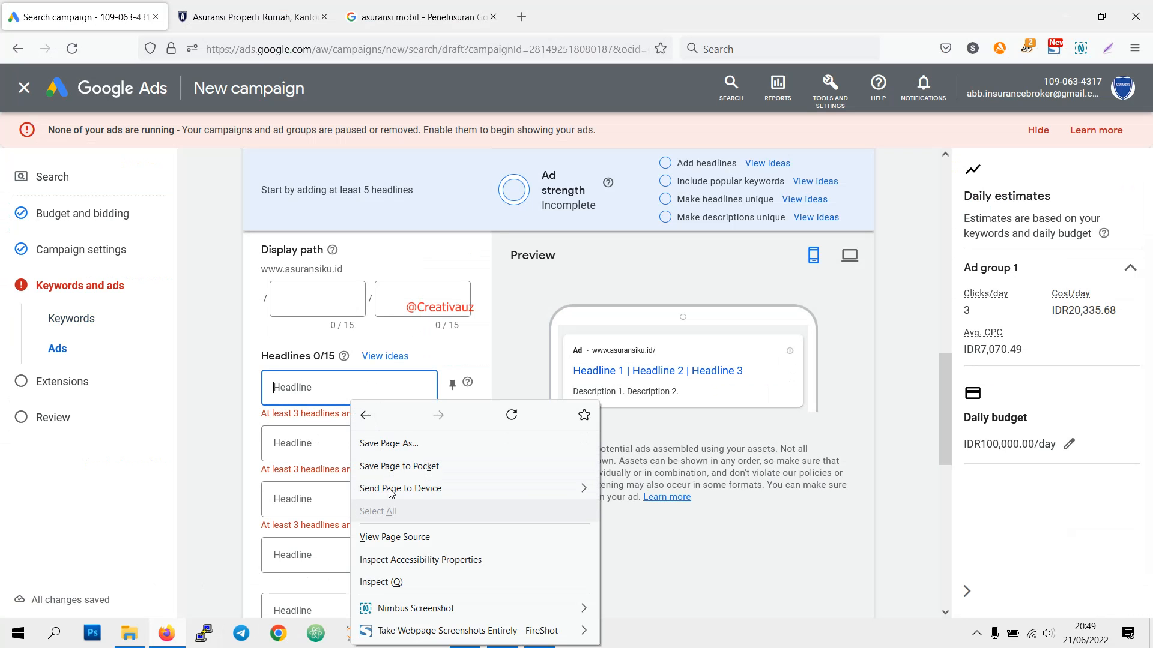
left_click(306, 390)
right_click(303, 384)
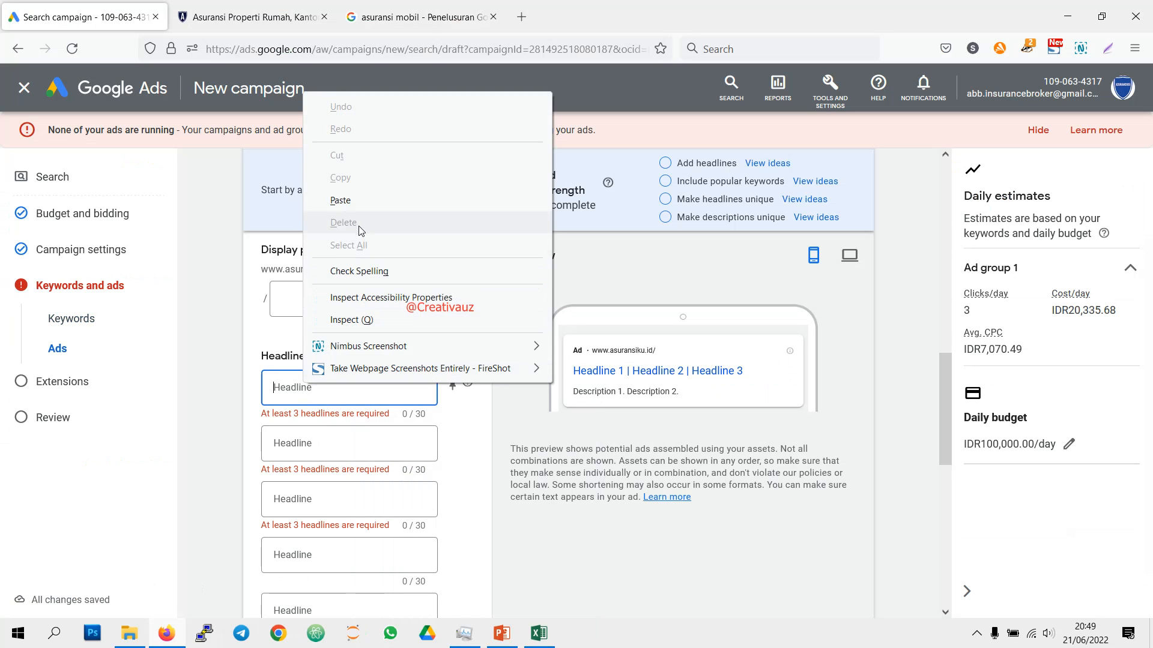
left_click(340, 200)
Step: Copy "Asuransi rumah dan isinya" from cell F4 in Excel and paste it as the second headline in Google Ads
scroll(368, 212, "down", 1)
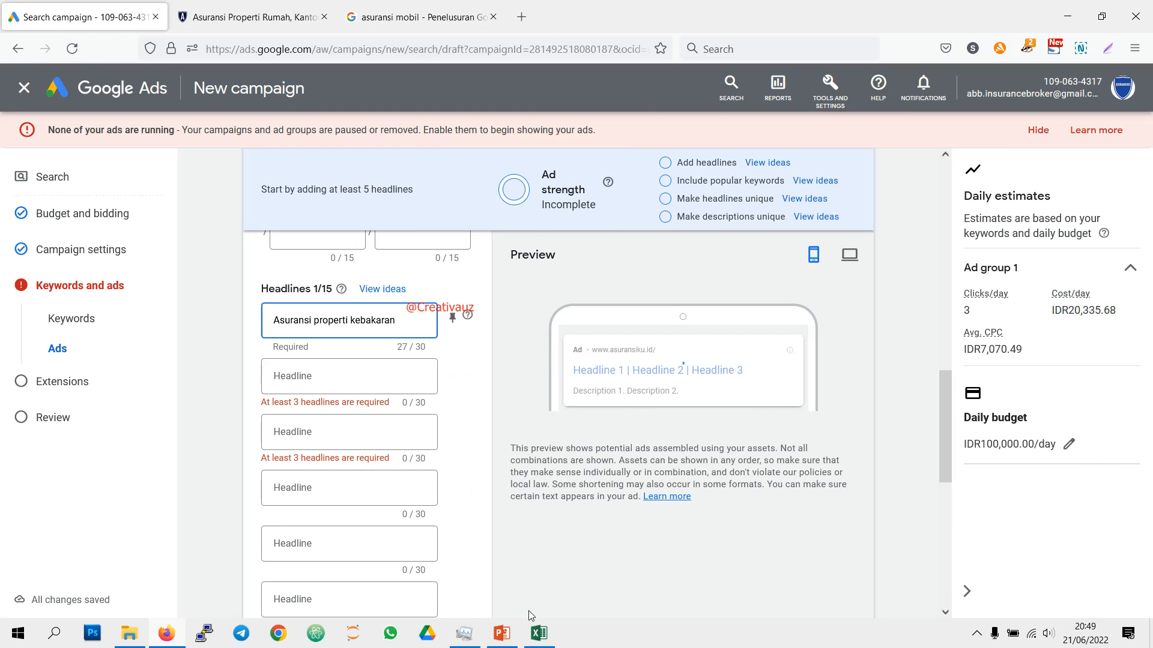
left_click(539, 632)
left_click(960, 204)
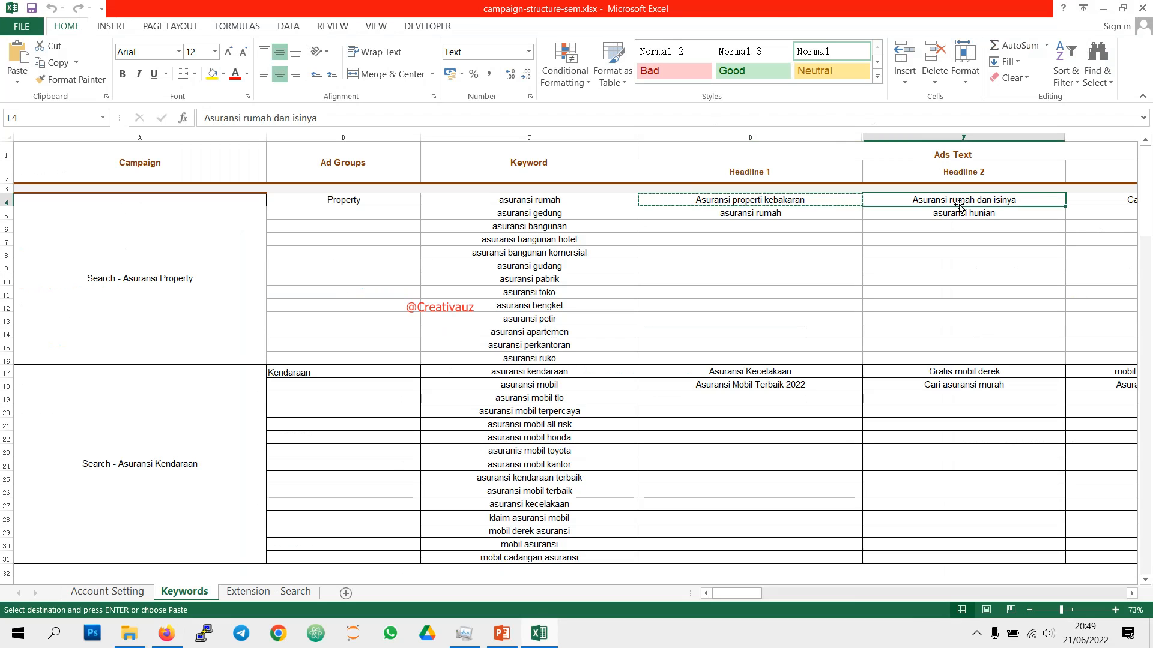
left_click_drag(959, 206, 953, 210)
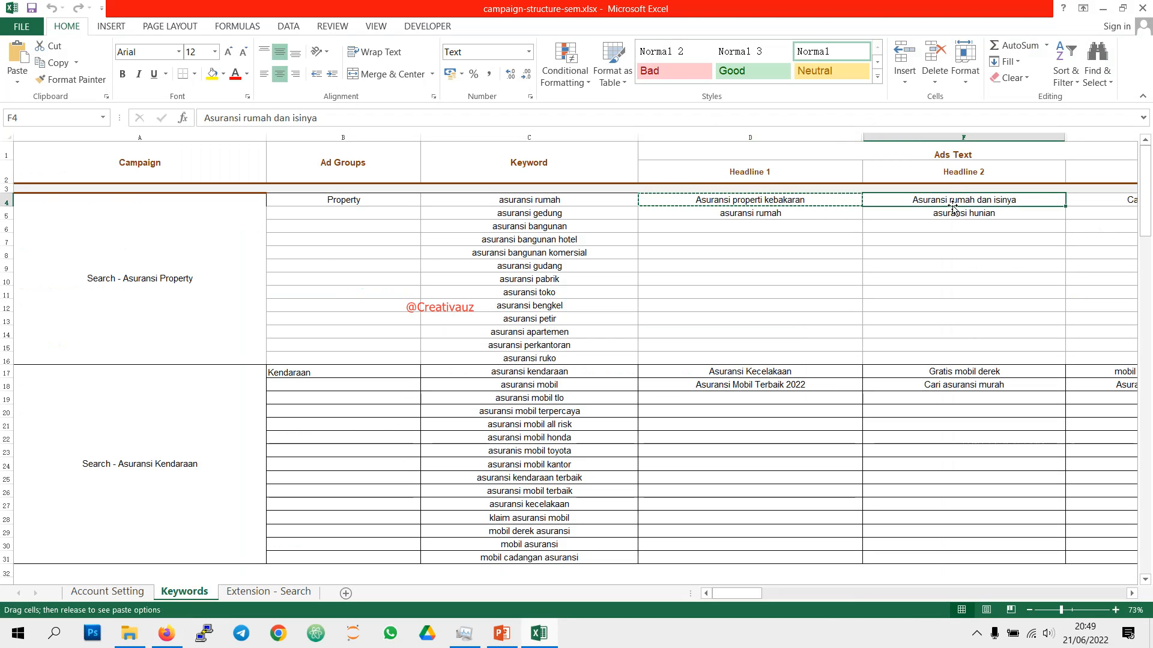
right_click(953, 210)
left_click(976, 231)
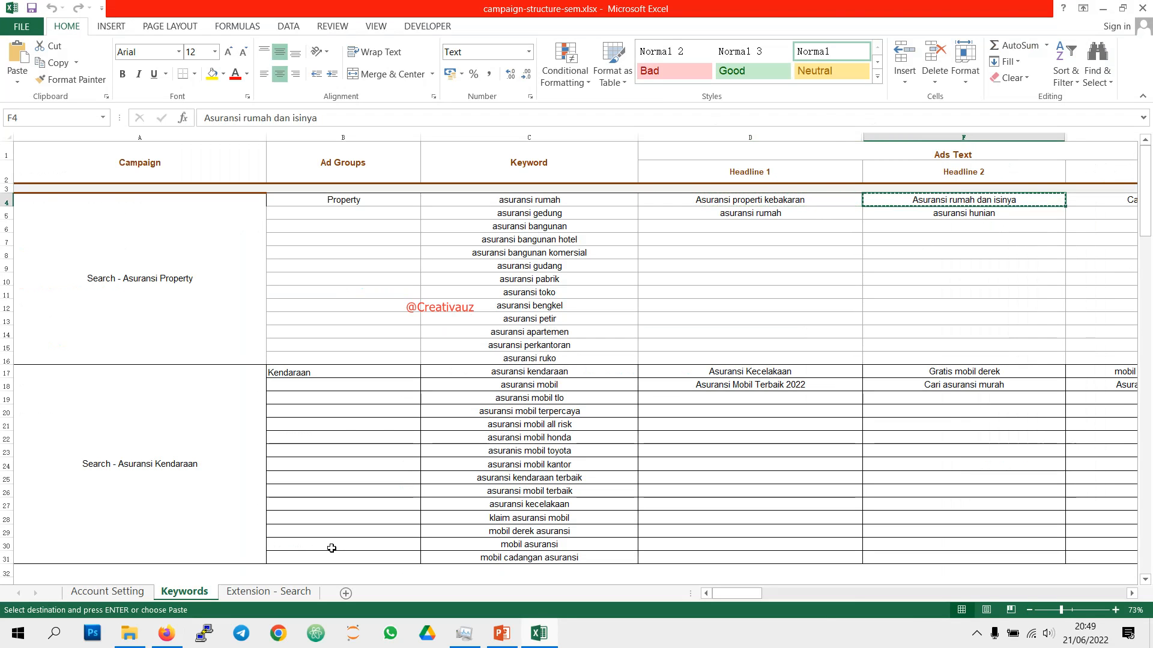
left_click(180, 631)
left_click(338, 380)
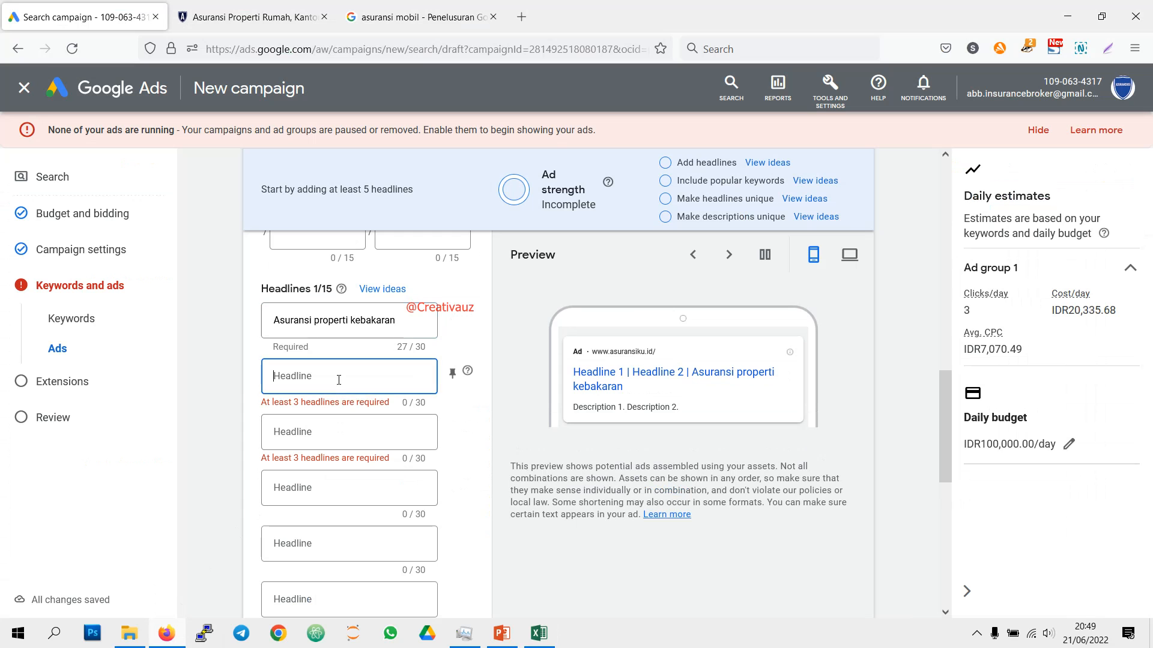
key("ctrl+v")
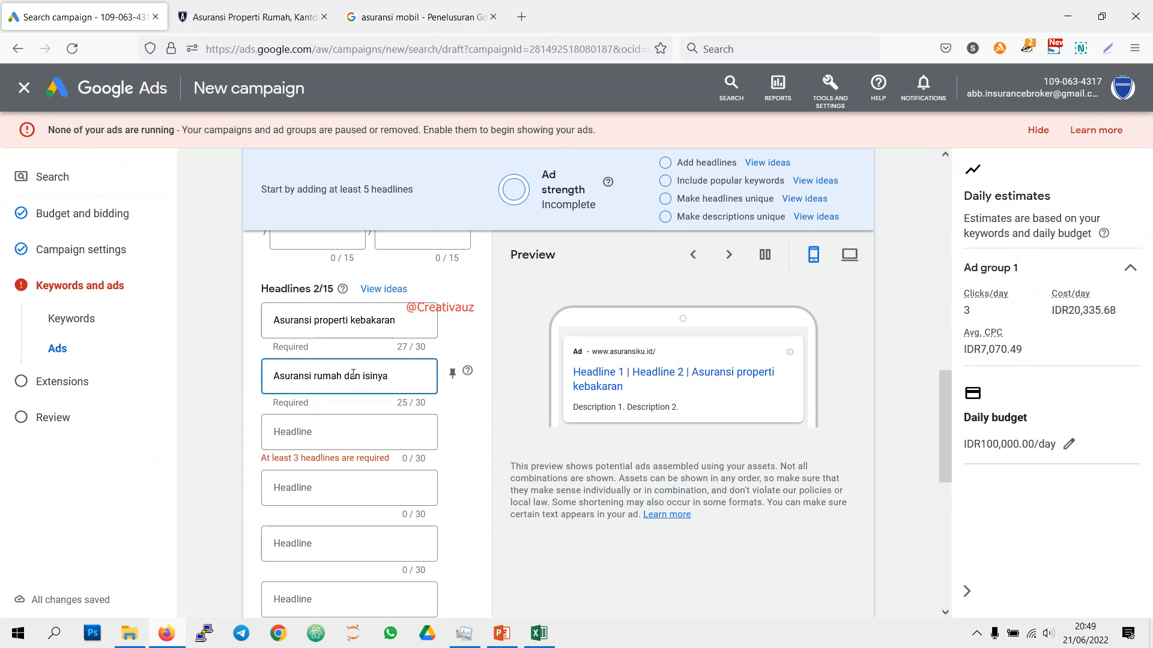
Step: Copy "Cari asuransi murah" from cell H4 in Excel and paste it as the third headline in Google Ads
left_click(538, 633)
mouse_move(738, 596)
left_mouse_down()
mouse_move(785, 596)
mouse_move(738, 595)
left_mouse_up()
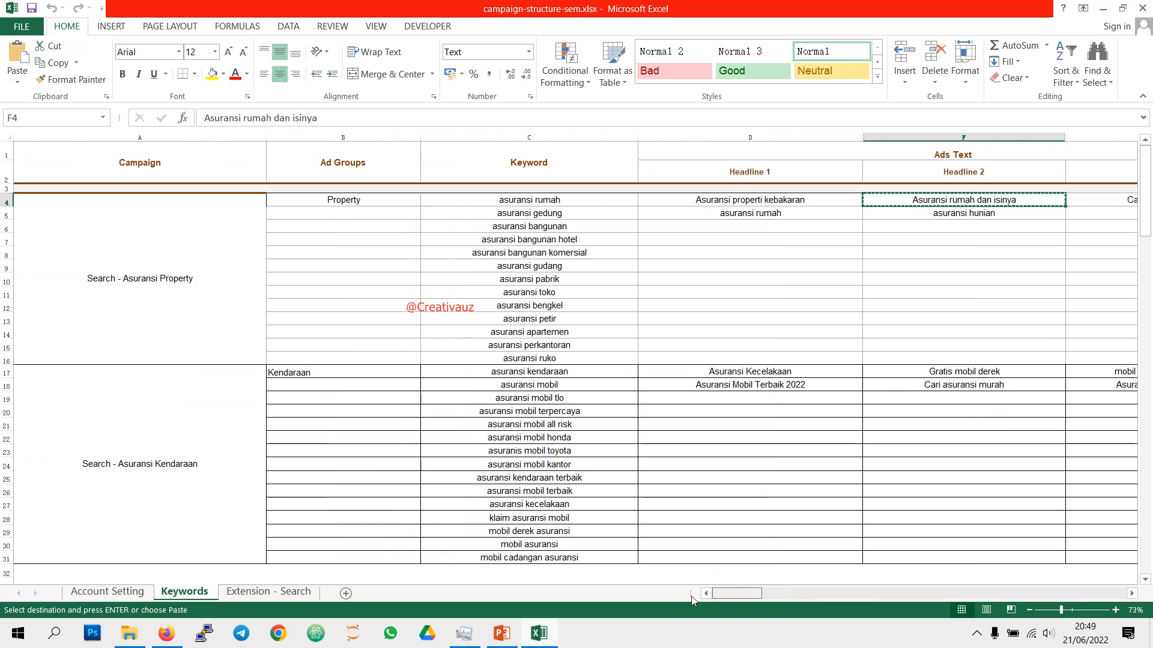
left_click(1126, 594)
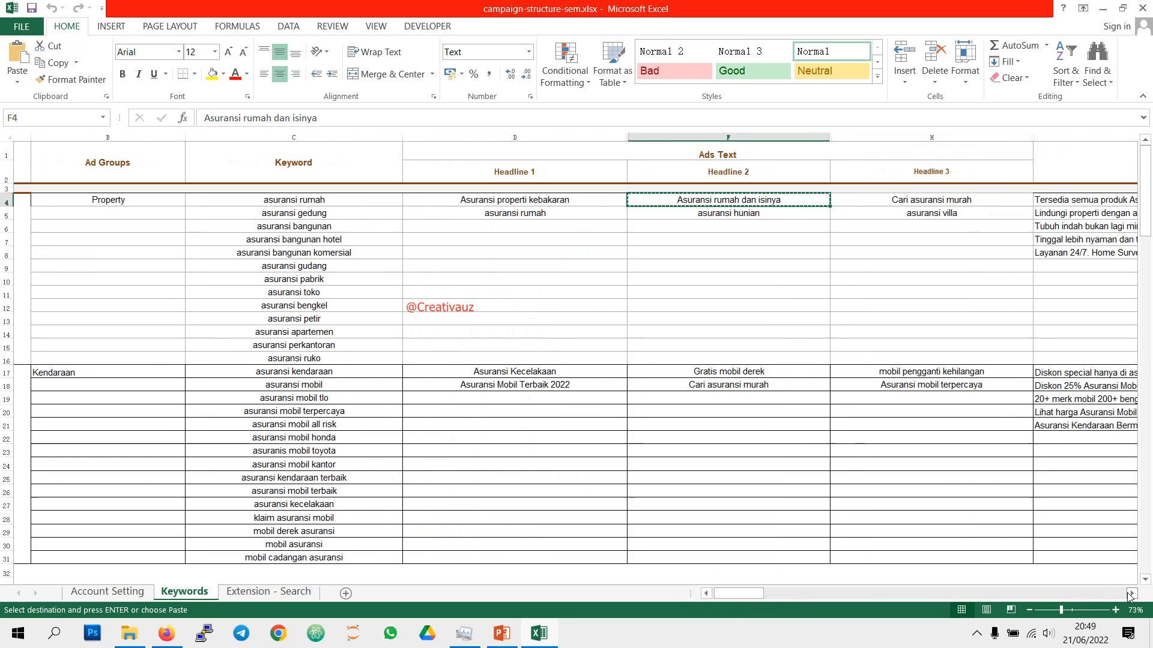
left_click(966, 200)
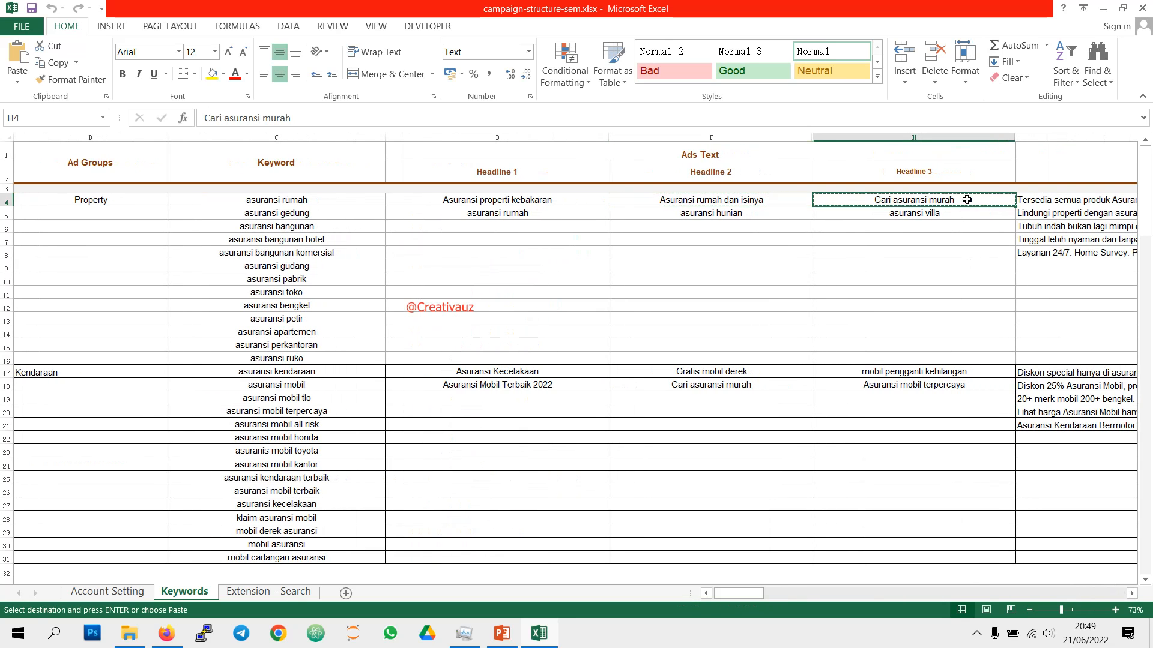
left_click(167, 635)
left_click(342, 434)
right_click(343, 436)
left_click(379, 252)
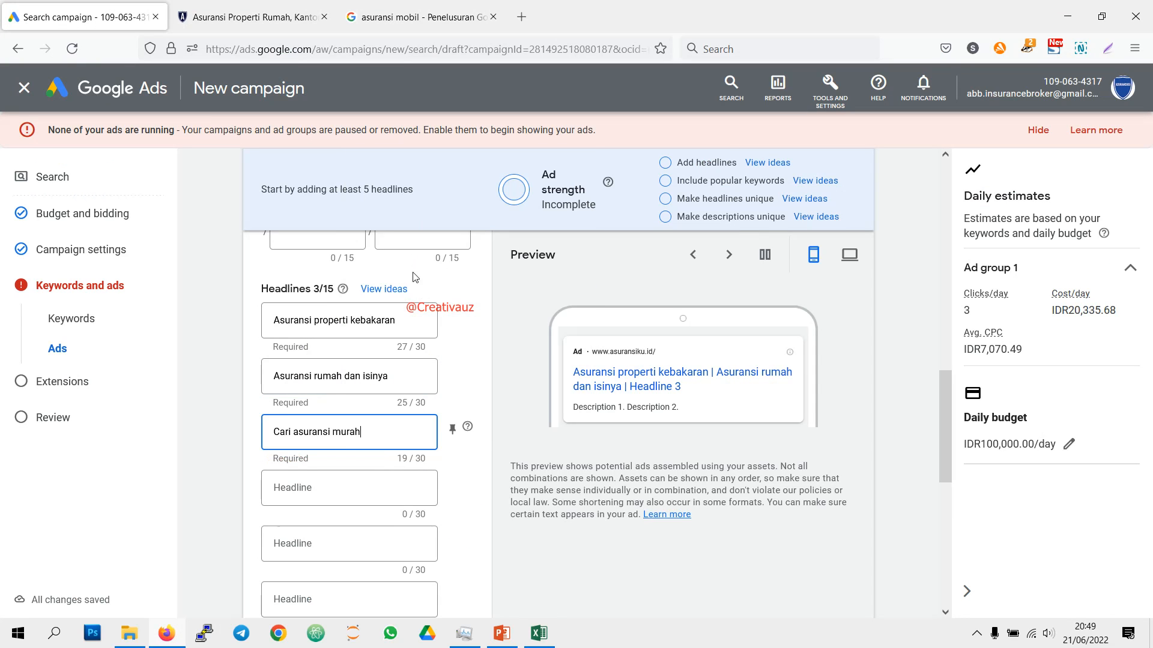
Step: Copy "asuransi rumah" from cell D5 in Excel and paste it as the fourth headline in Google Ads
scroll(442, 476, "down", 2)
left_click(538, 634)
left_click(498, 213)
right_click(498, 215)
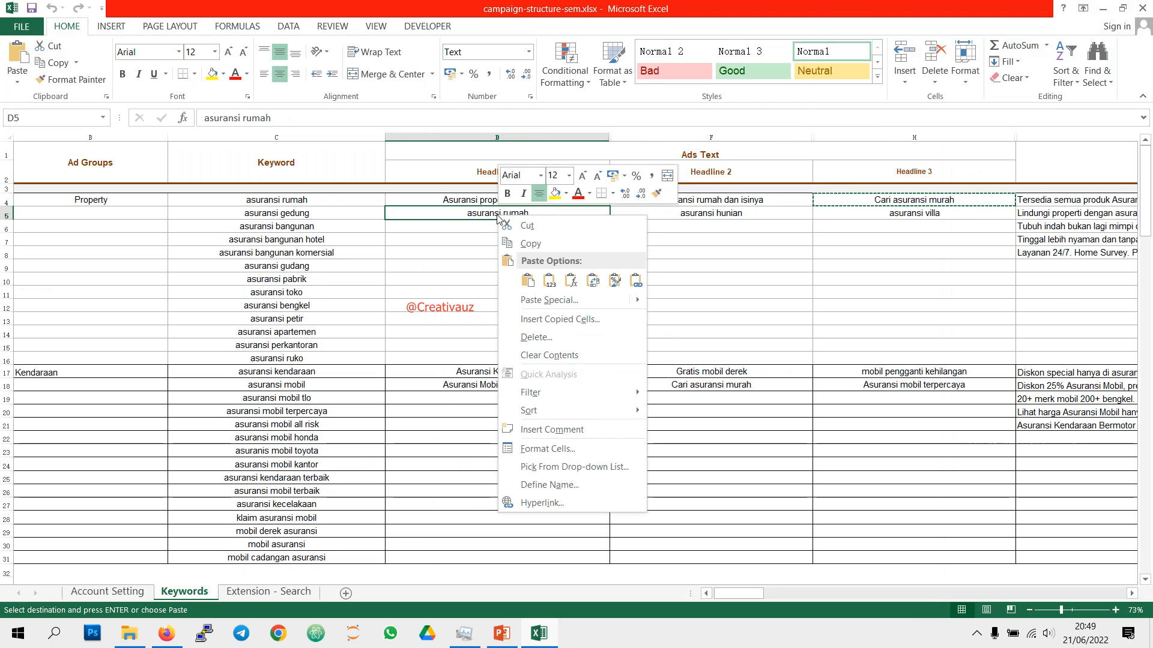
left_click(528, 243)
key("alt+Tab")
left_click(367, 351)
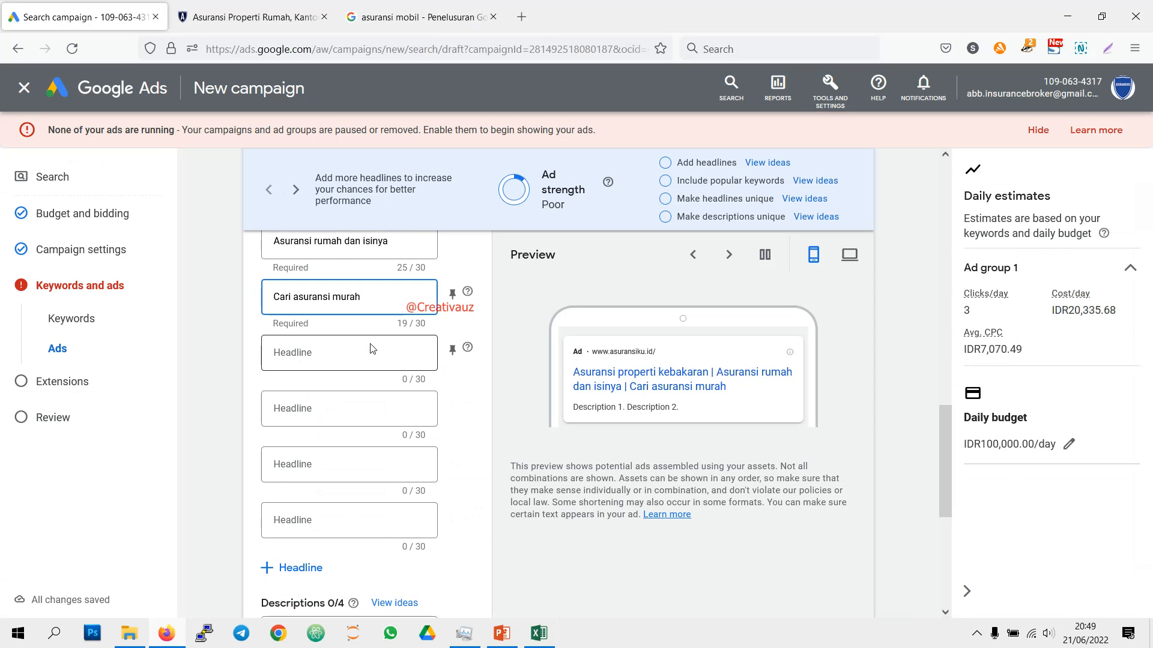
right_click(367, 351)
left_click(312, 359)
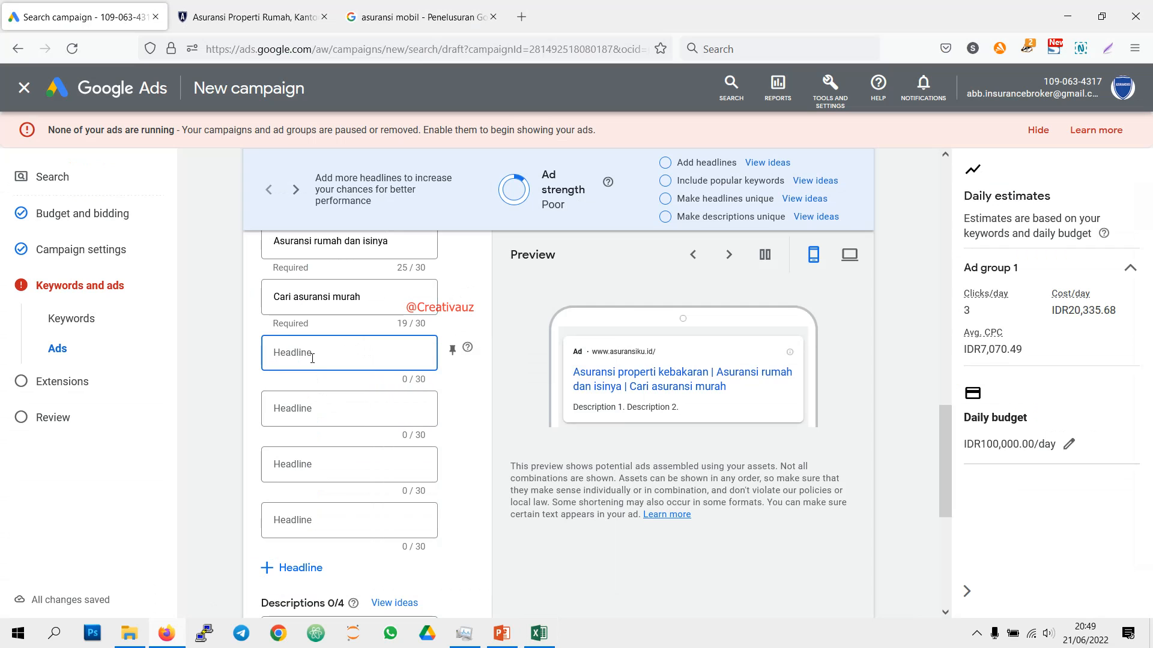
key("ctrl+v")
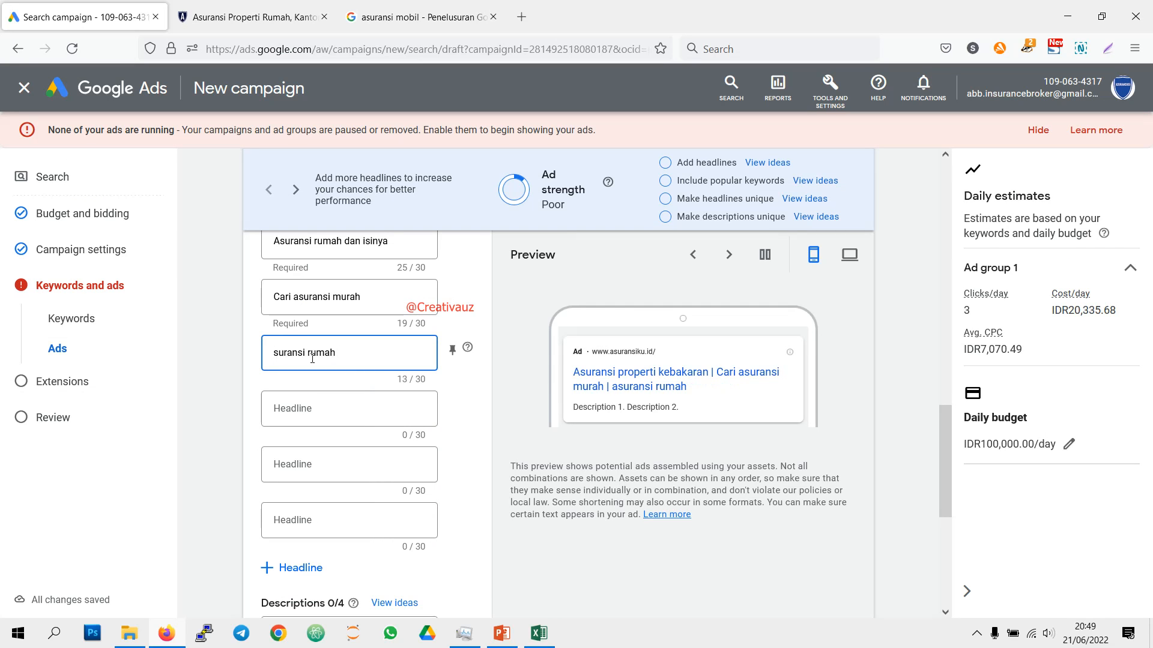
Step: Capitalize the first letter of the fourth headline so it reads "Asuransi rumah"
type("S")
key("Delete")
key("BackSpace")
type("As")
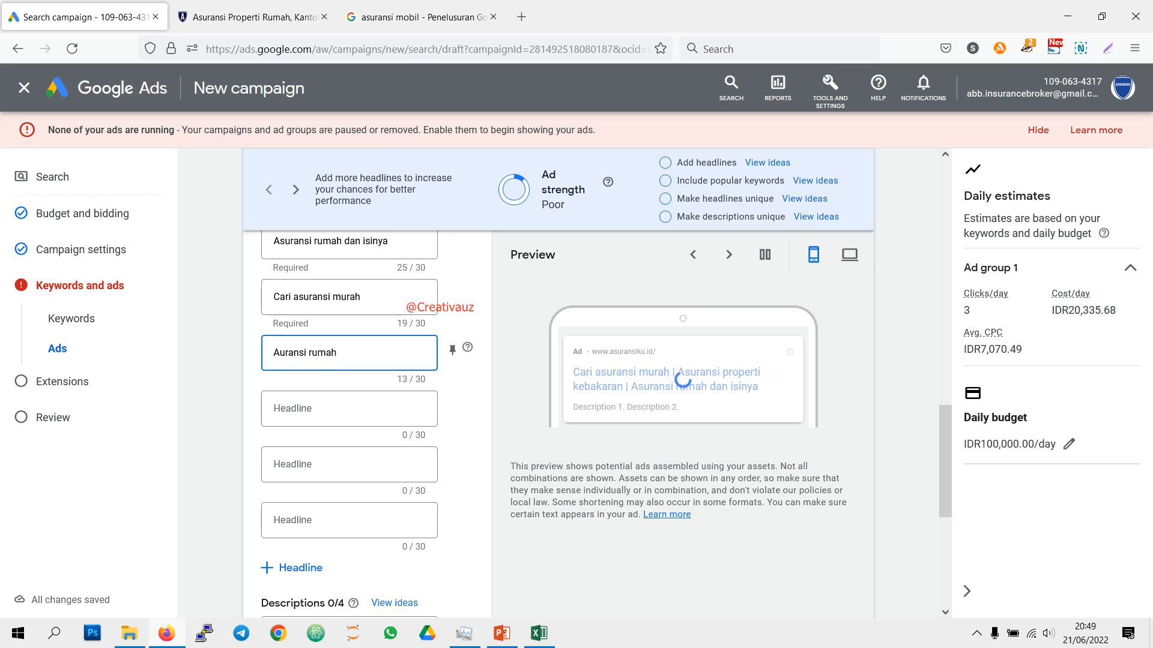
scroll(522, 462, "down", 2)
scroll(521, 460, "up", 2)
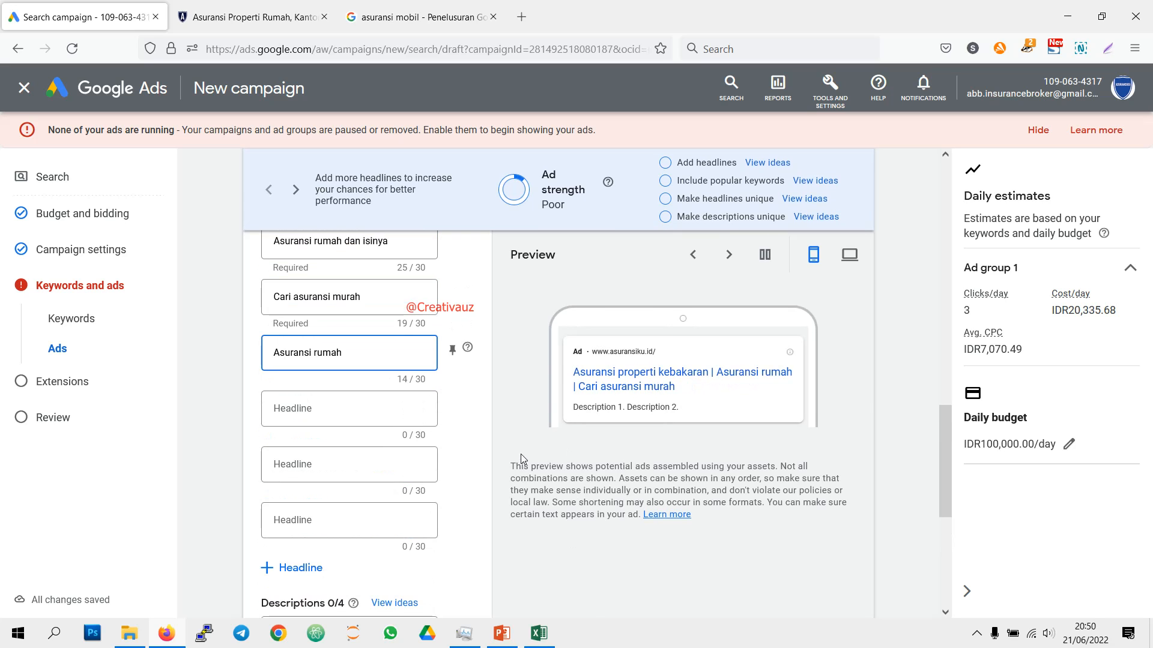
Step: Copy "asuransi hunian" from cell F5 in Excel, paste it as the fifth Google Ads headline and replace its first letter with S
left_click(556, 640)
left_click(691, 217)
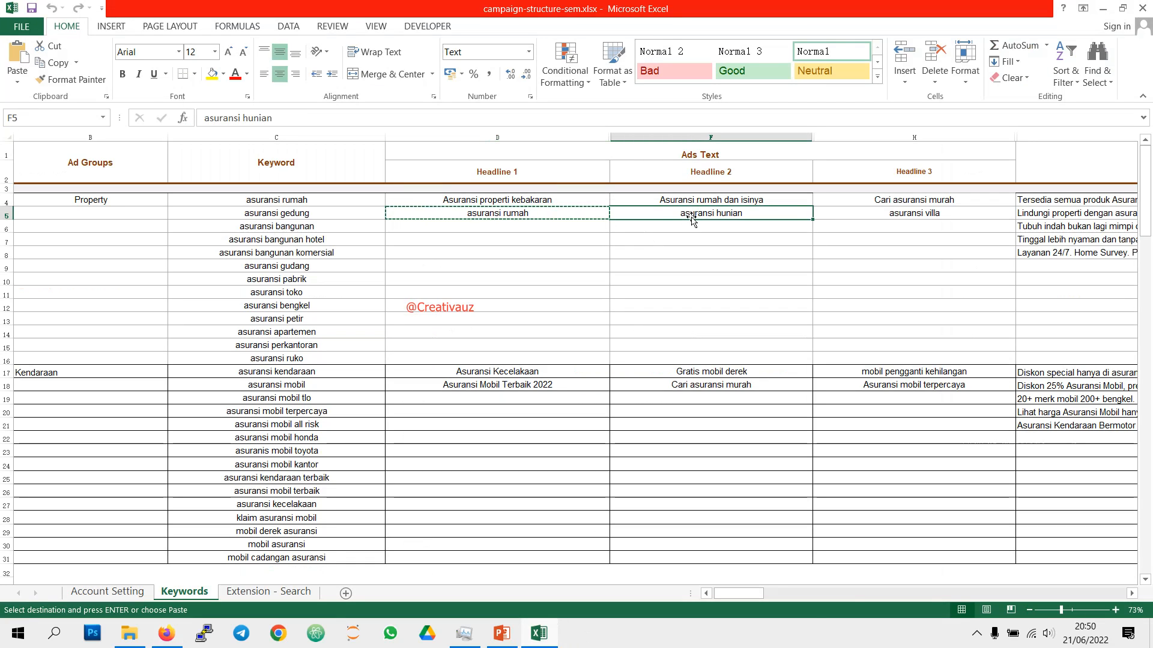
key("ctrl+c")
key("alt+Tab")
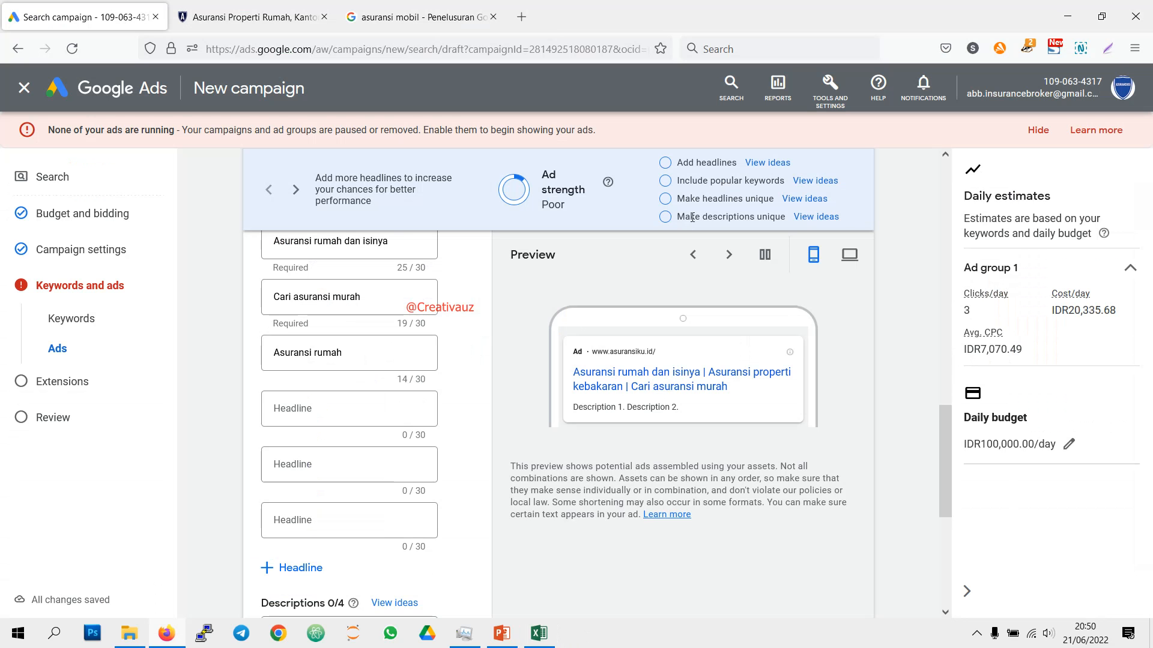
right_click(347, 408)
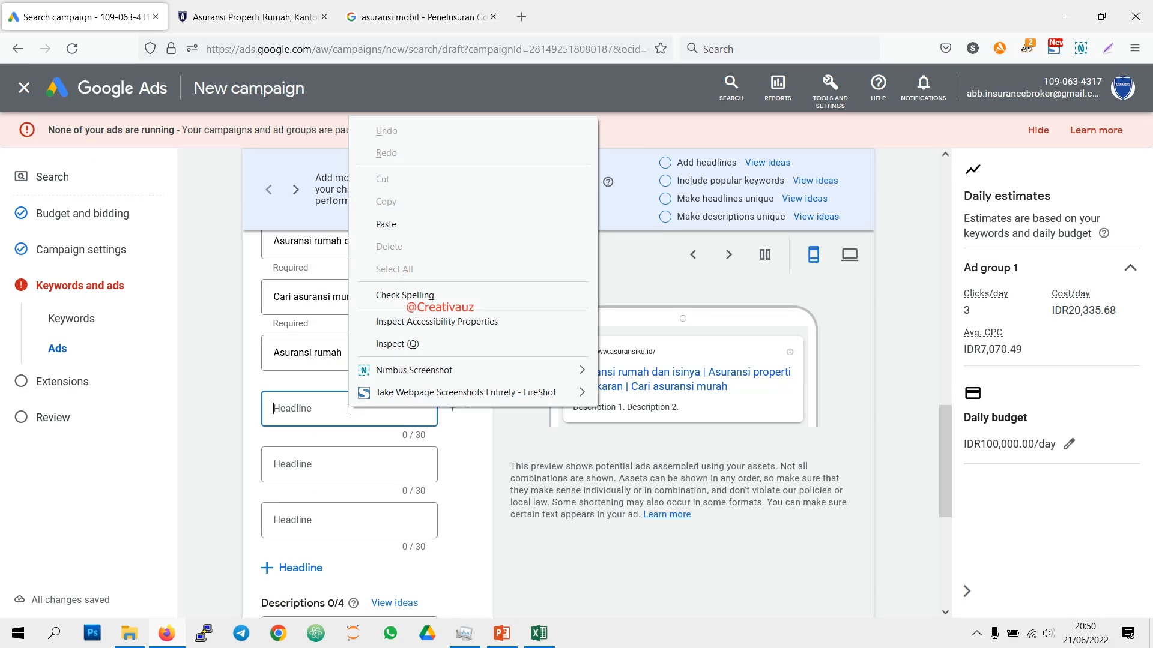
left_click(386, 223)
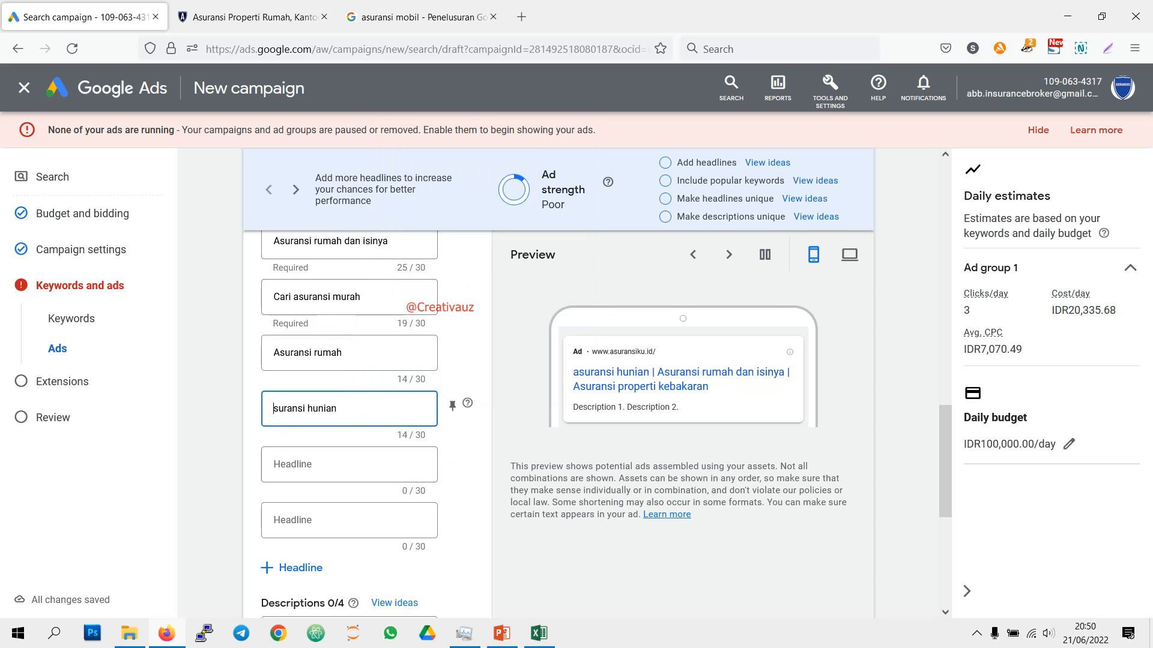
type("S")
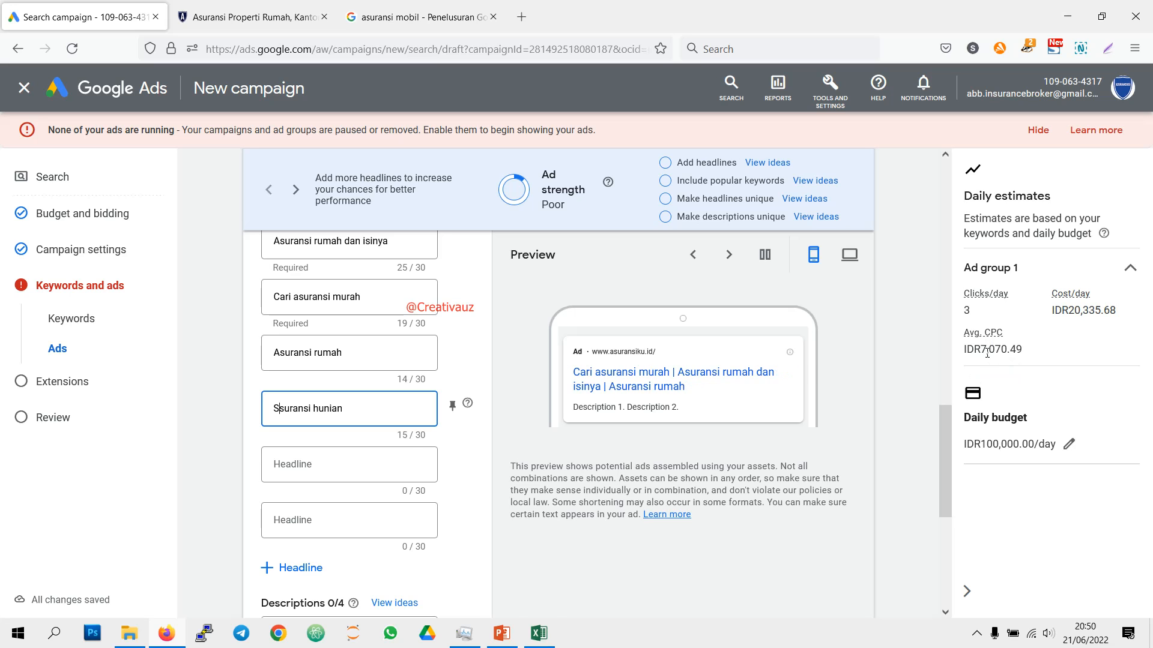
Step: Copy "asuransi villa" from cell H5 in Excel and paste it as the sixth headline in Google Ads
left_click(539, 633)
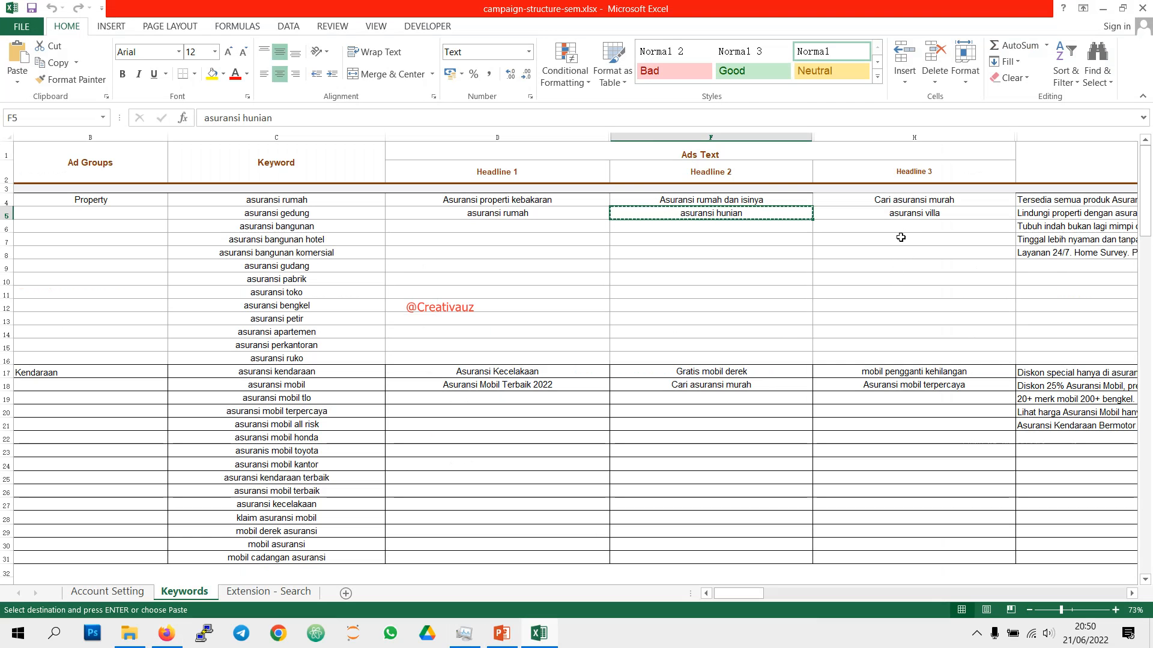
right_click(903, 216)
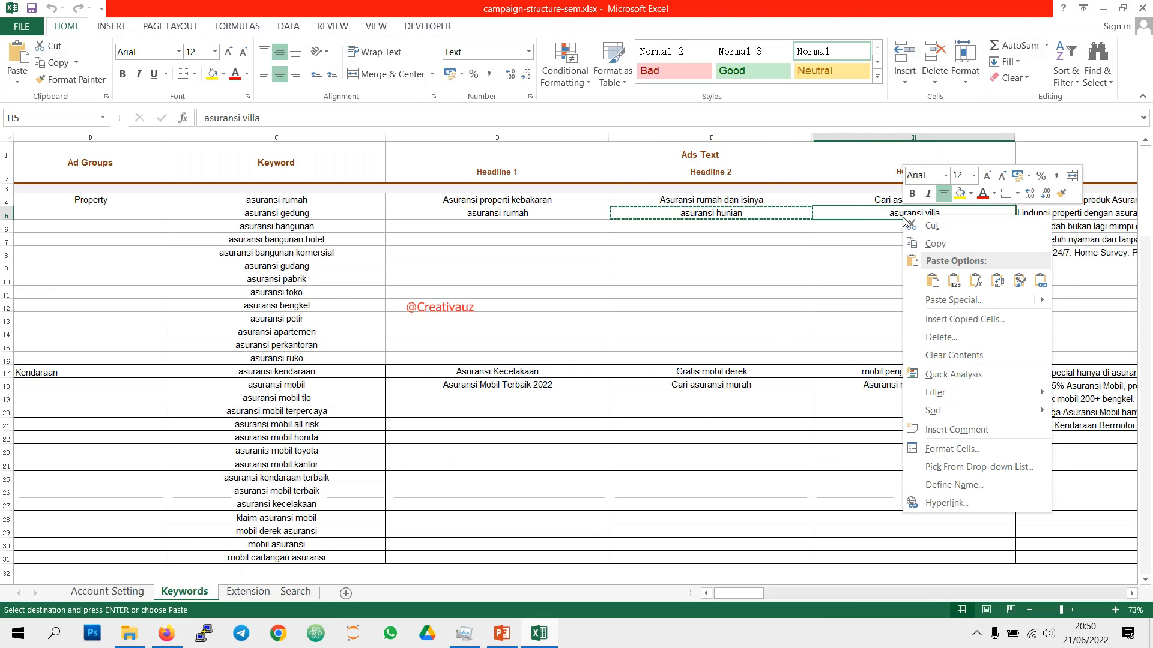
left_click(934, 243)
left_click(176, 634)
left_click(337, 466)
right_click(336, 461)
left_click(374, 275)
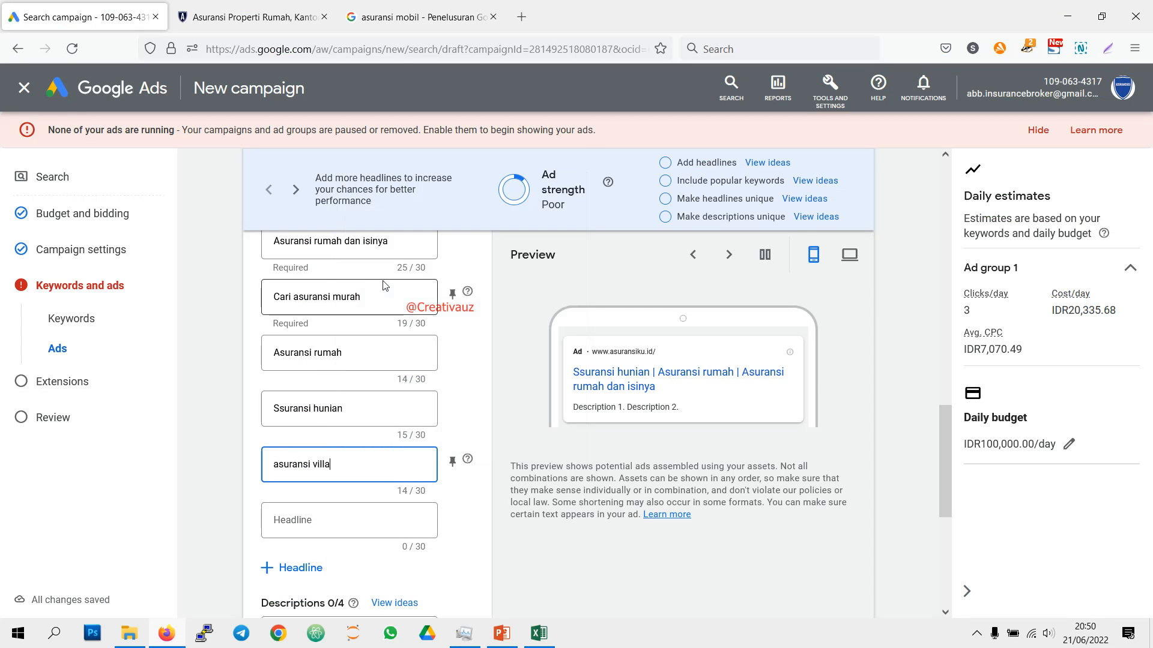
Step: Correct the first letter of the fifth headline so it reads "Asuransi hunian"
left_click(276, 403)
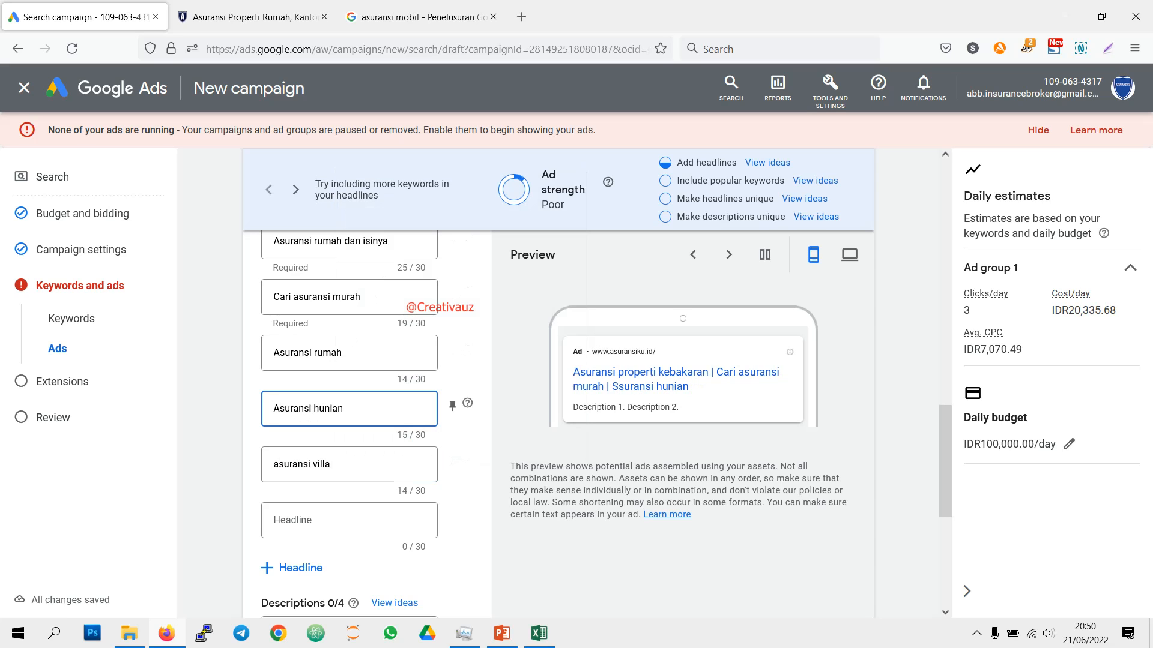
key("Tab")
key("Tab")
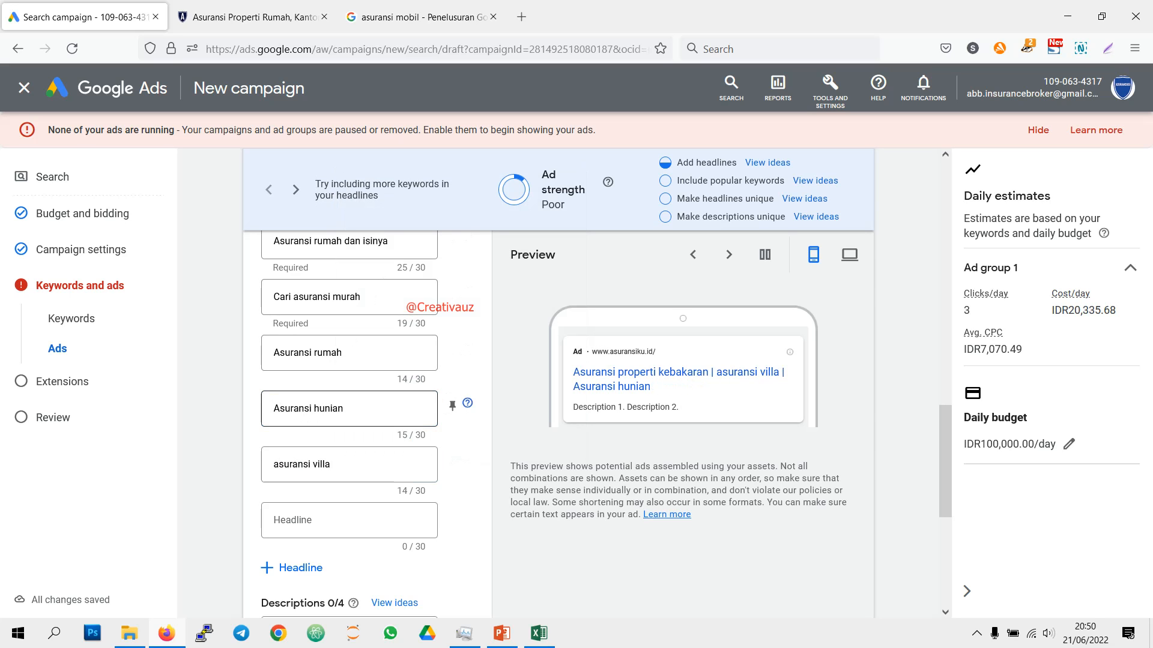
Step: Capitalize the first letter of the sixth headline so it reads "Asuransi villa"
left_click(281, 514)
left_click(279, 464)
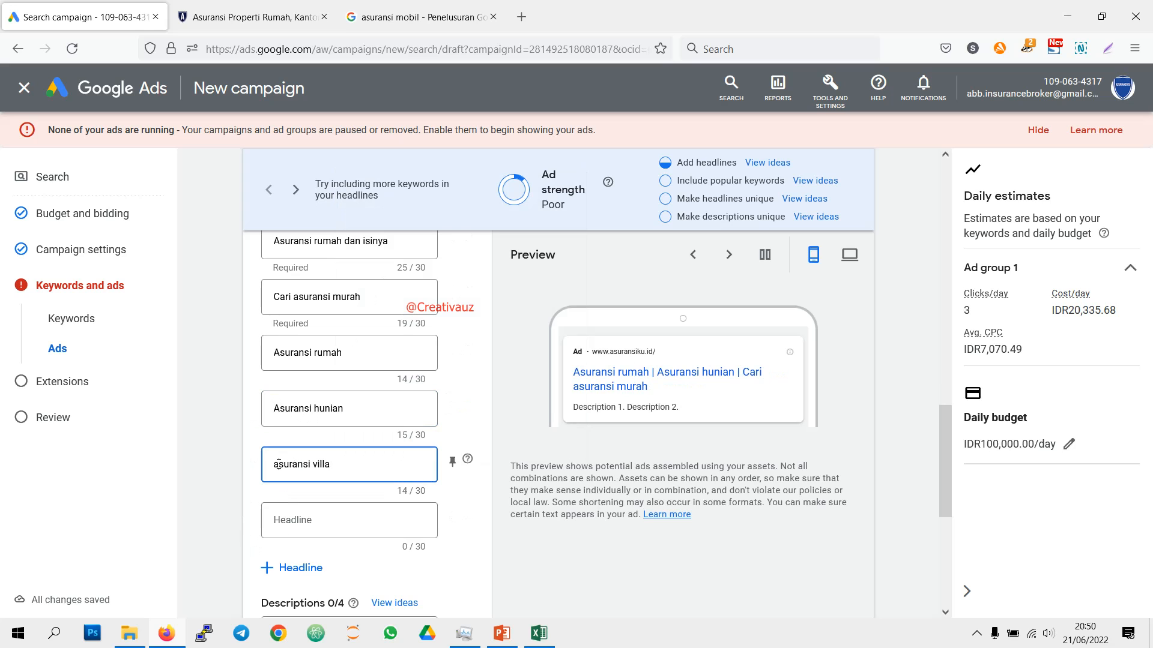
key("BackSpace")
type("A")
Step: Copy the "Tersedia semua produk Asuransi Kebakaran" text from cell J4 in Excel and paste it as the first description in Google Ads
scroll(445, 483, "down", 3)
left_click(536, 633)
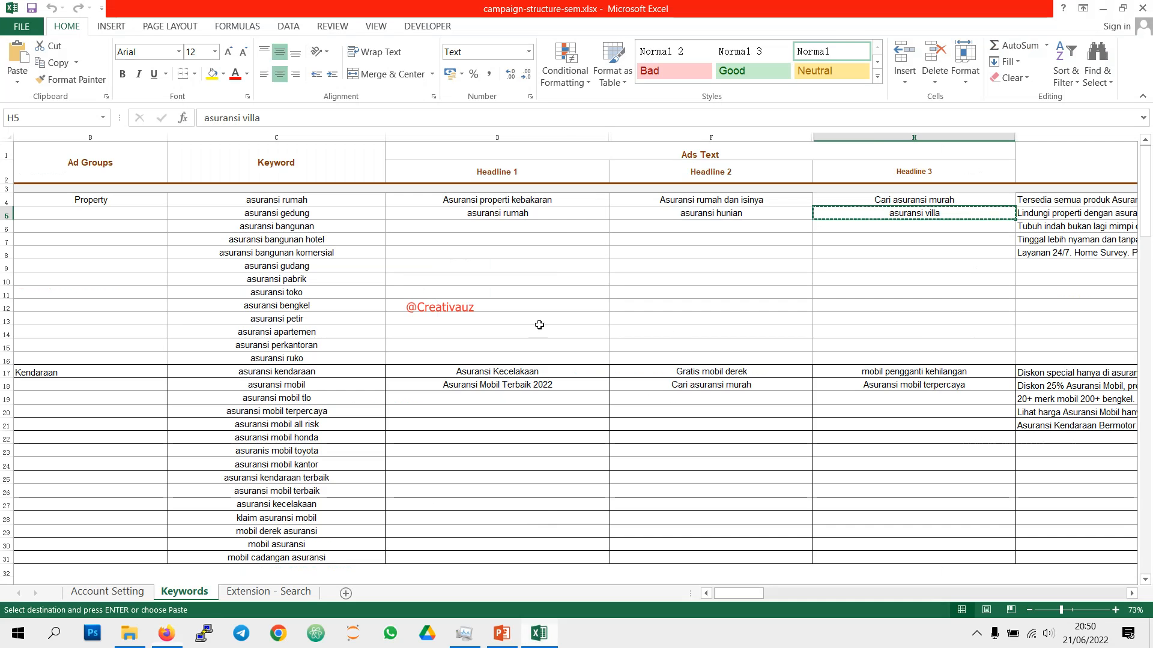
left_click(1061, 202)
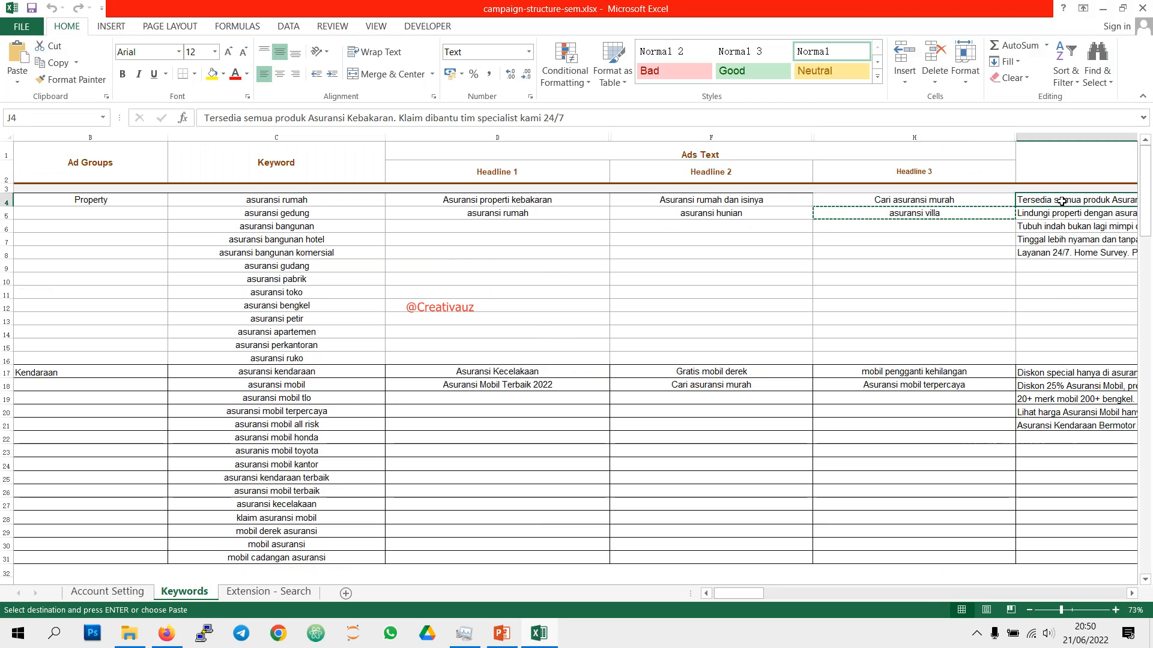
key("ctrl+c")
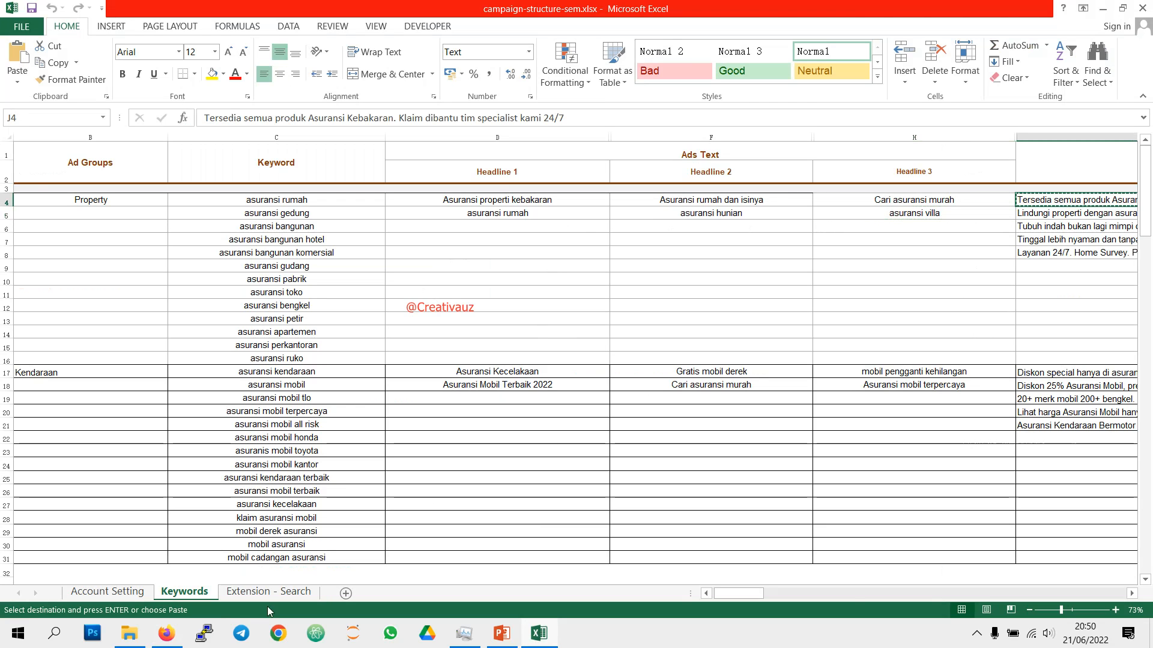
left_click(166, 633)
right_click(325, 434)
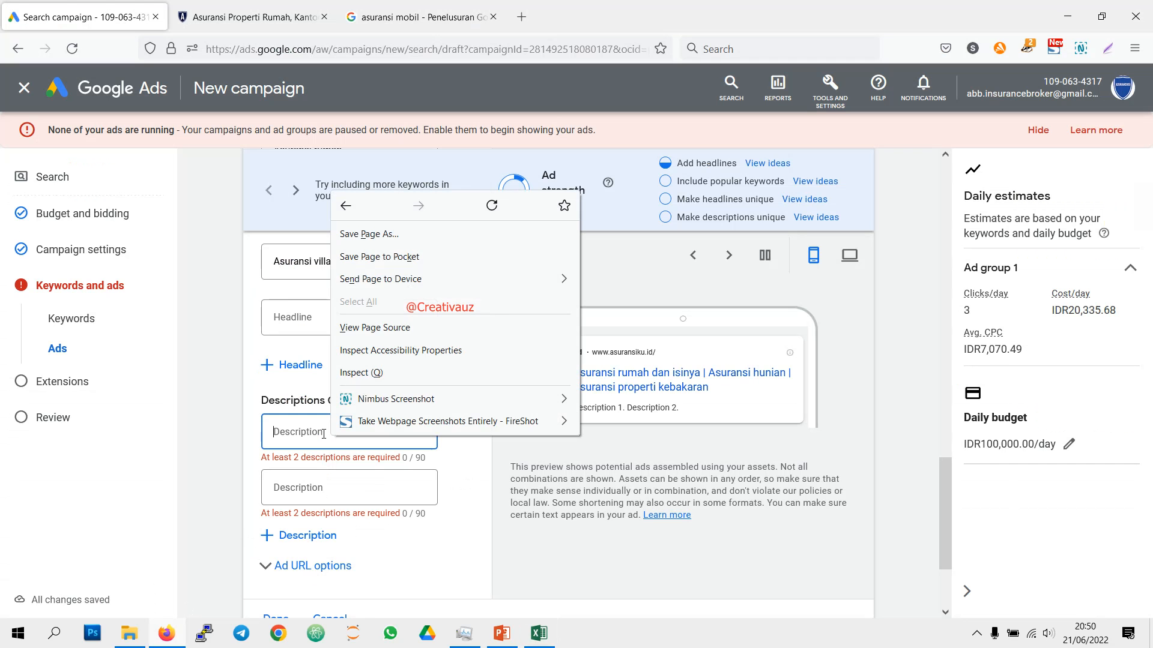
left_click(310, 431)
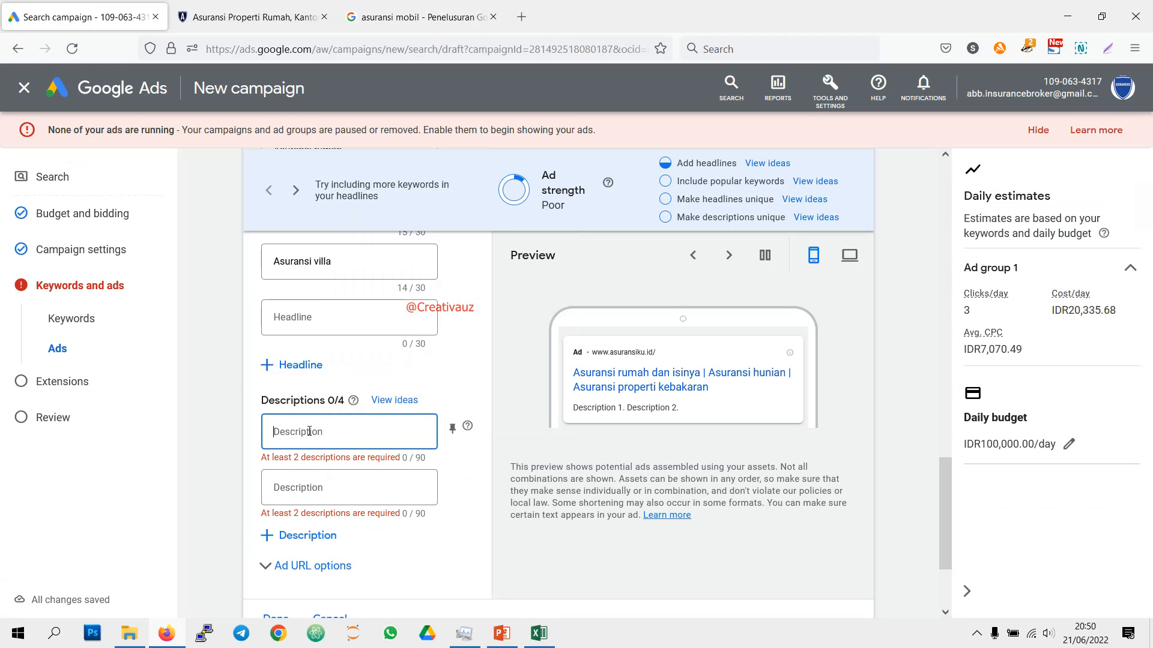
key("ctrl+v")
Step: Copy the "Lindungi properti" text from cell J5 in Excel, paste it as the second Google Ads description and add a third description field
left_click(538, 633)
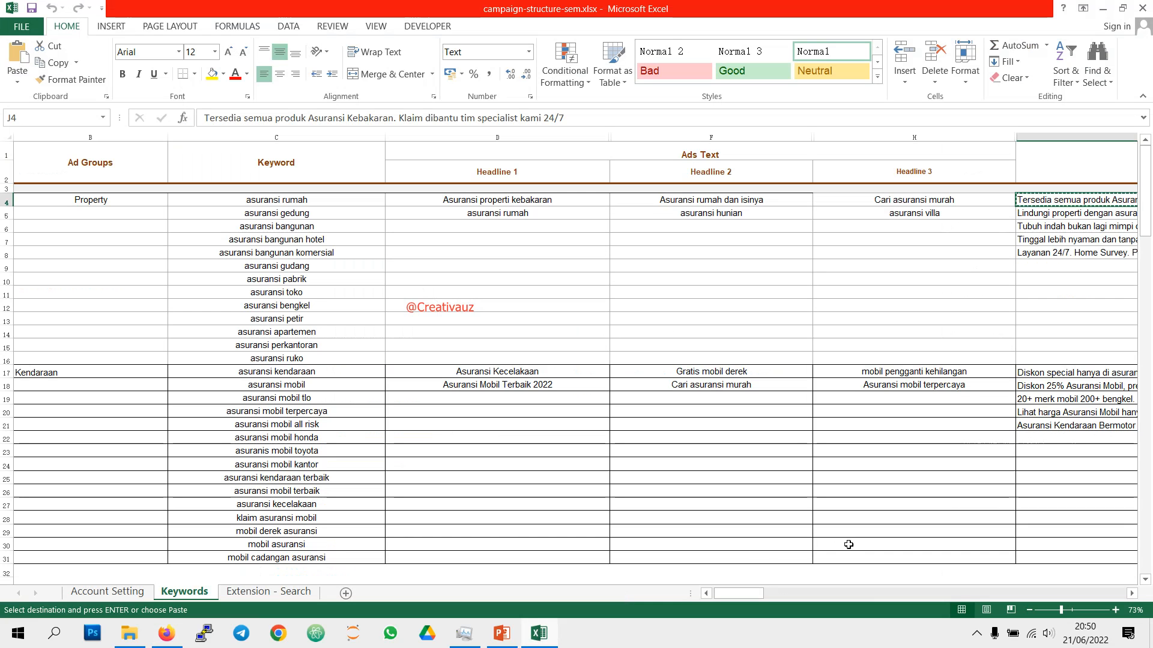
left_click(1131, 593)
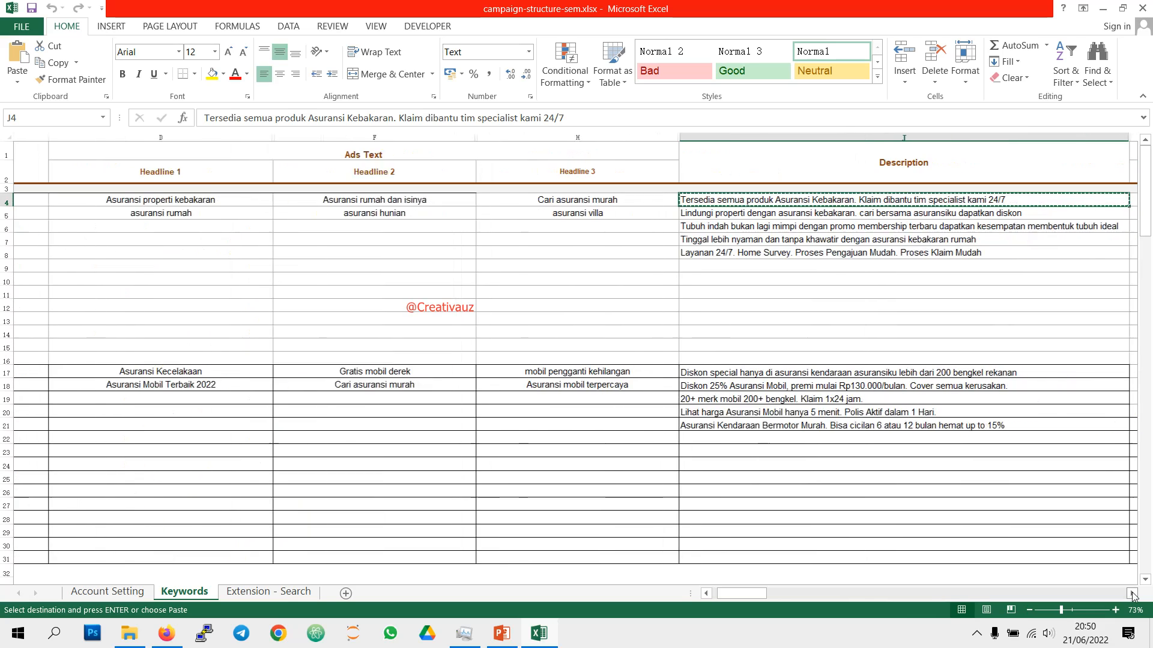
left_click(683, 212)
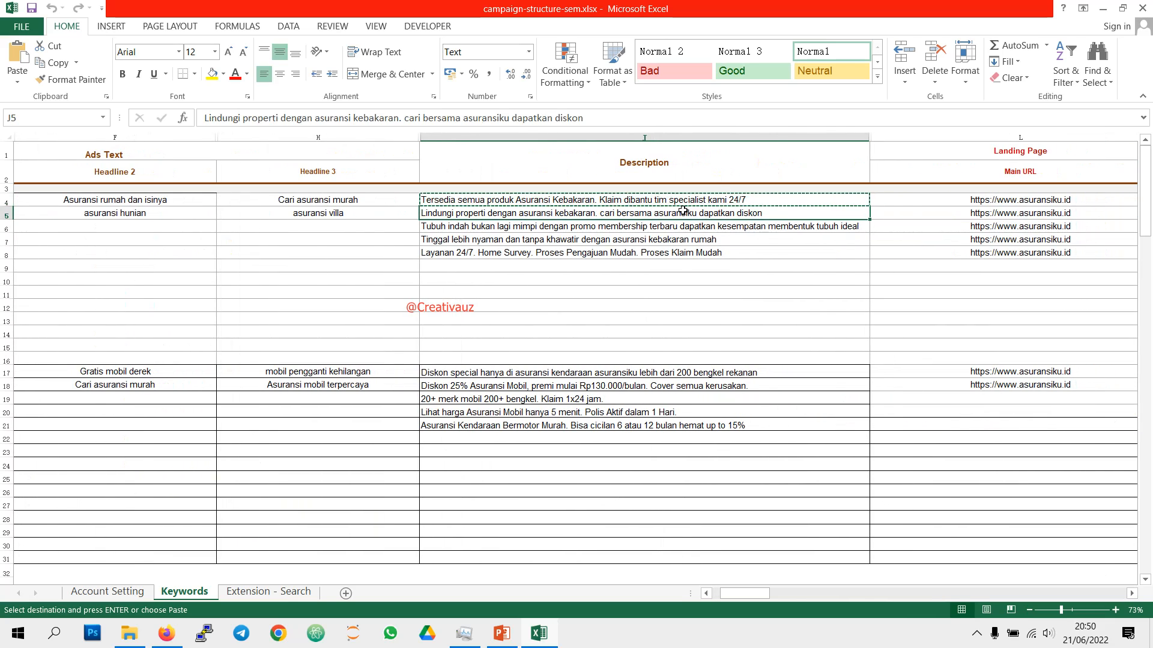
right_click(685, 213)
left_click(712, 237)
left_click(166, 633)
left_click(319, 499)
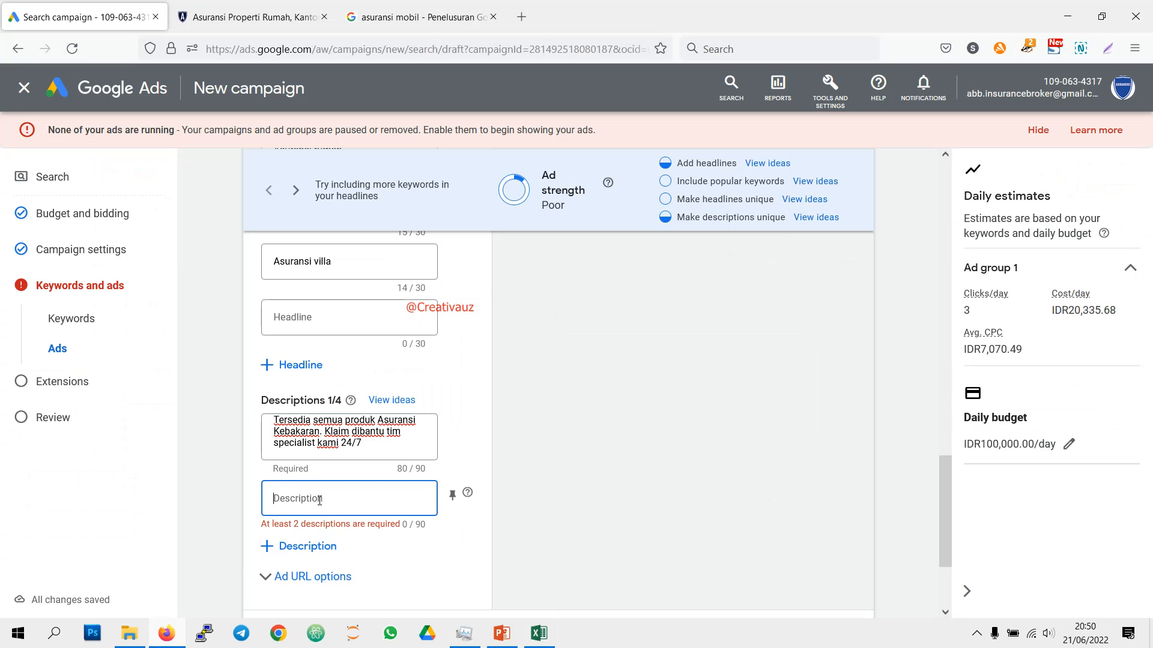
key("ctrl+v")
left_click(268, 566)
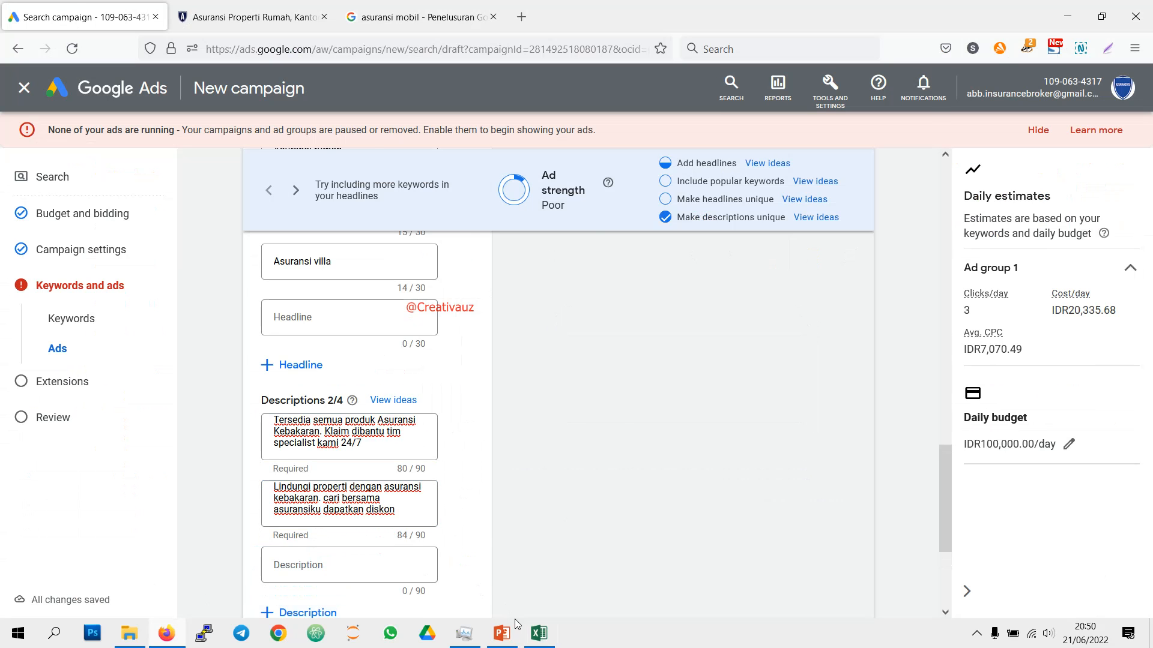
Step: Delete the unrelated "Tubuh indah bukan lagi mimpi" description from cell J6 in Excel
left_click(538, 634)
left_click(575, 225)
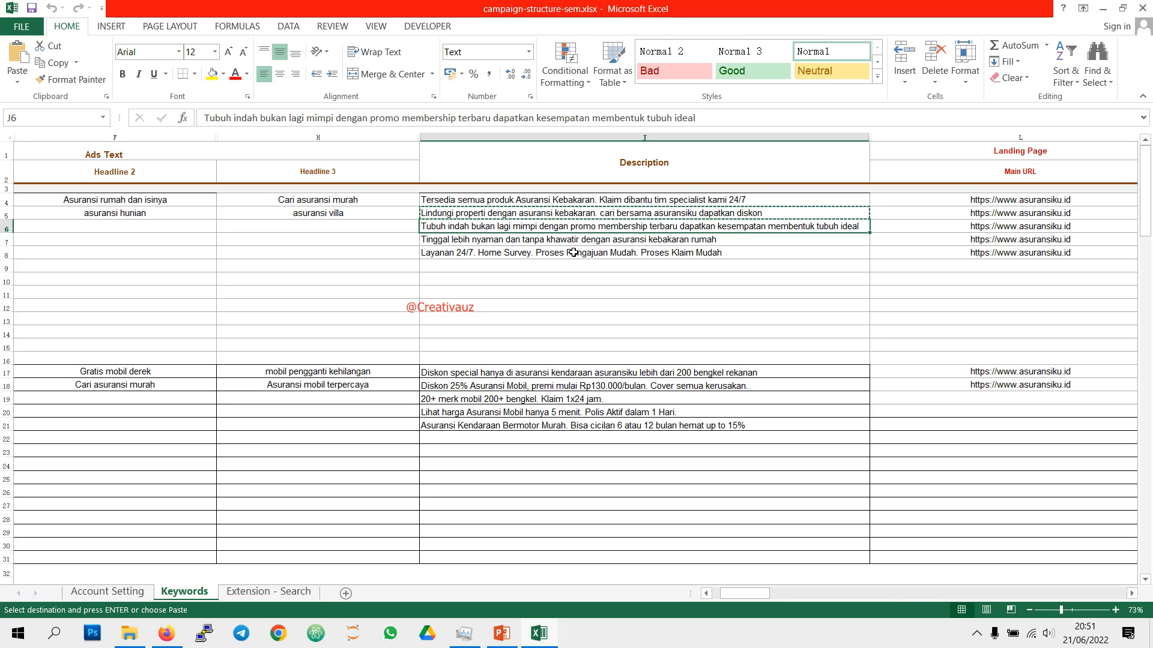
key("Escape")
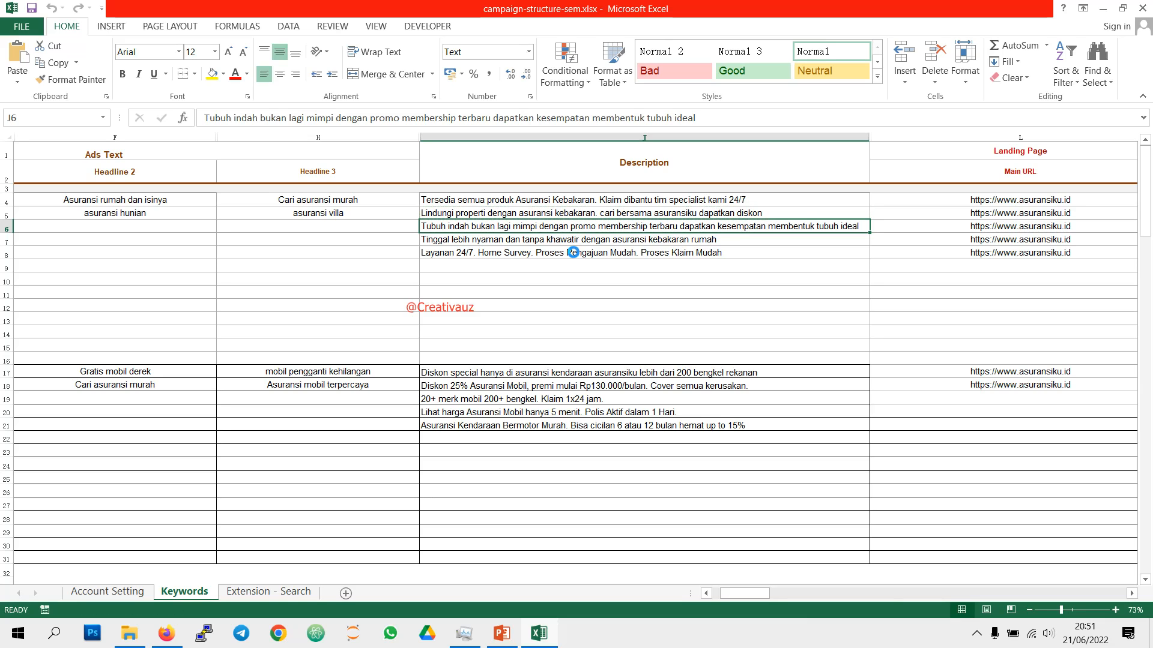
key("Delete")
Step: Copy the "Tinggal lebih nyaman" text from cell J7 in Excel and paste it as the third description in Google Ads
left_click(589, 240)
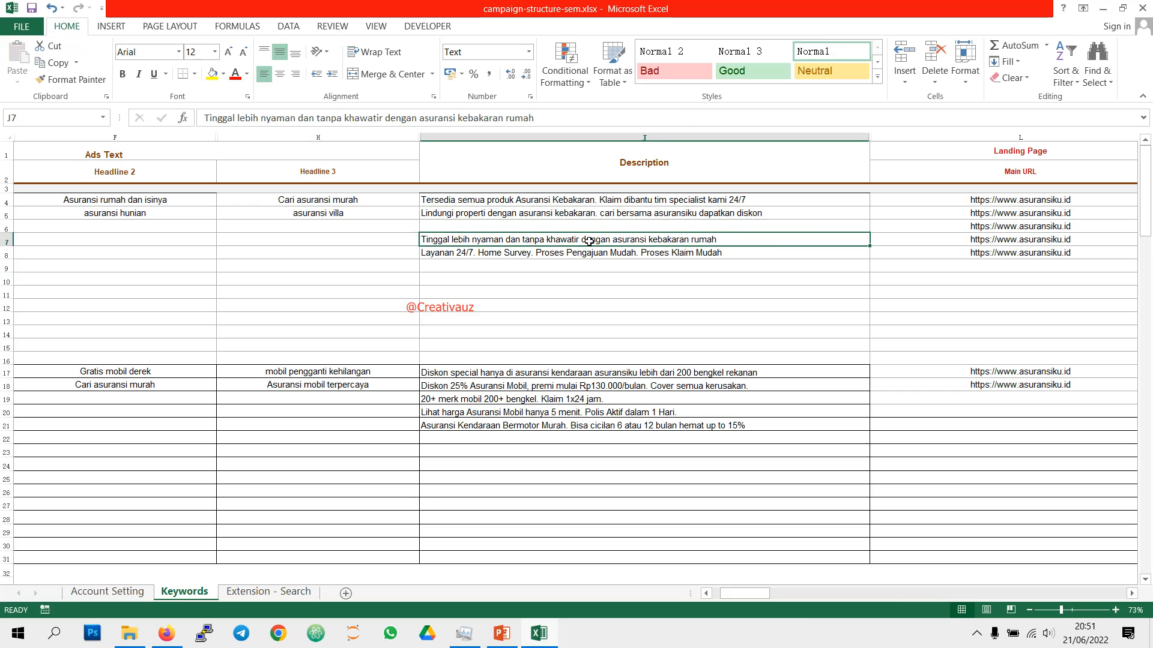
key("ctrl+c")
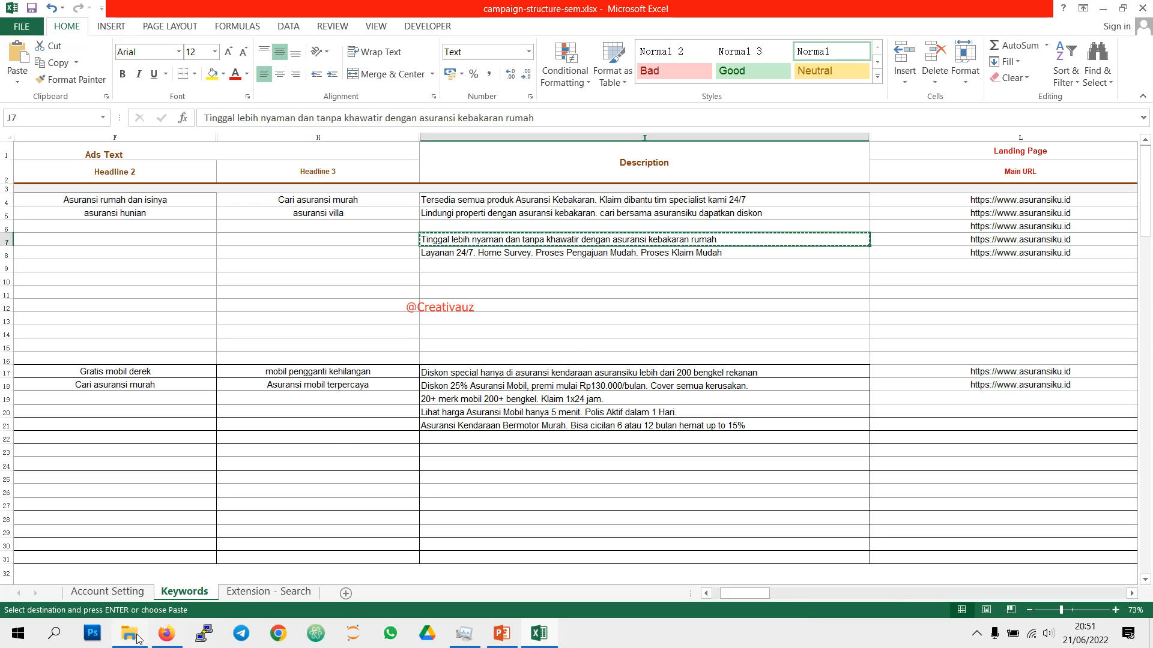
left_click(157, 637)
left_click(305, 565)
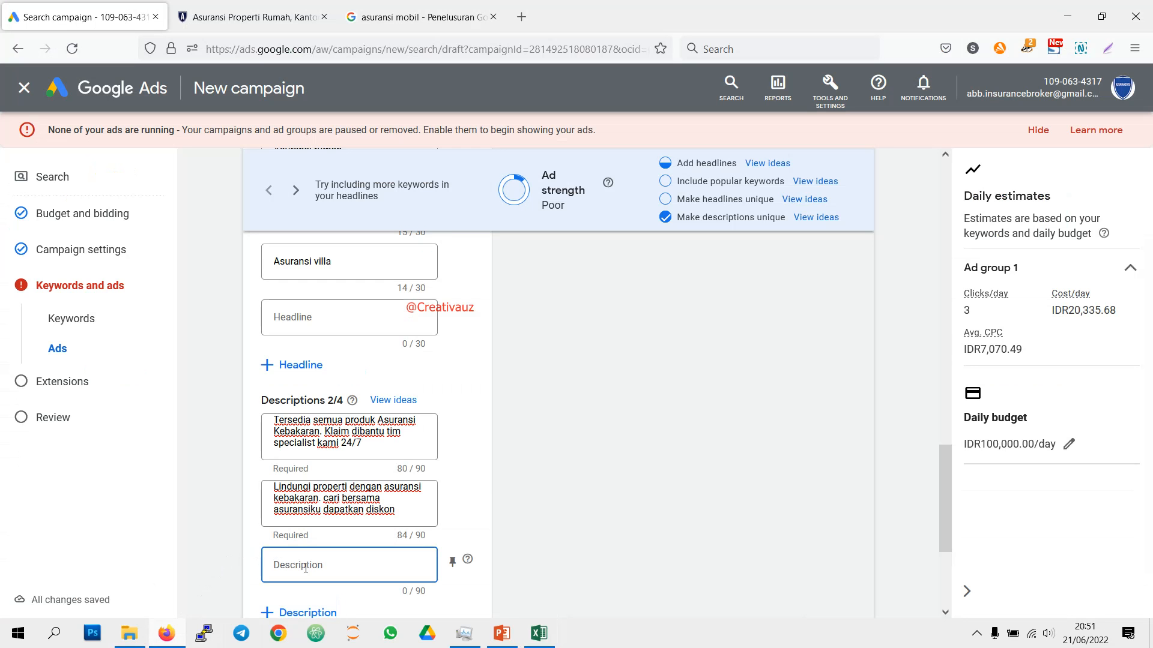
key("ctrl+v")
scroll(315, 540, "down", 3)
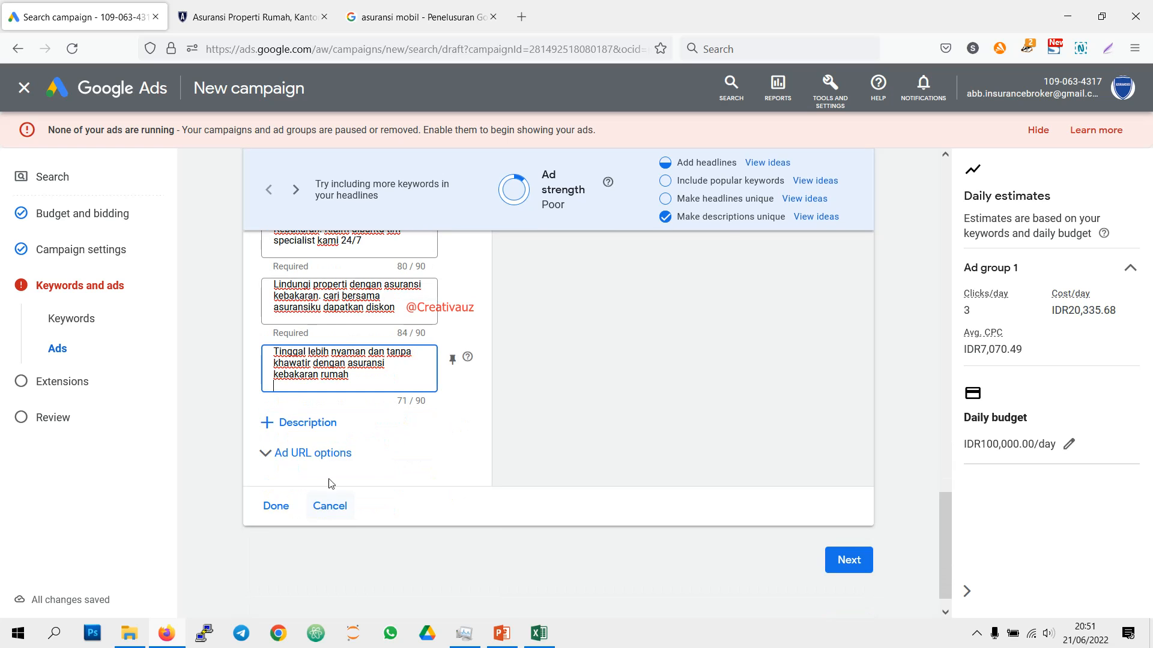
Step: Add a fourth description field in Google Ads and fill it with the "Layanan 24/7. Home Survey." text copied from cell J8 in Excel
left_click(329, 422)
left_click(539, 633)
left_click(629, 253)
key("ctrl+c")
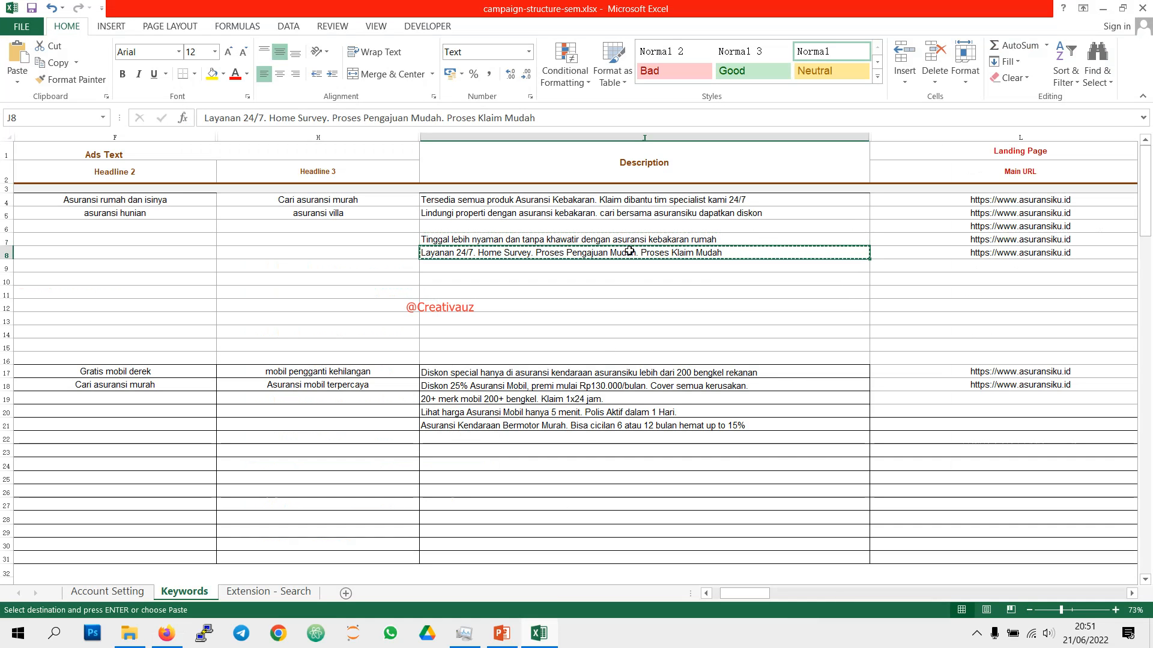
left_click(167, 634)
left_click(336, 430)
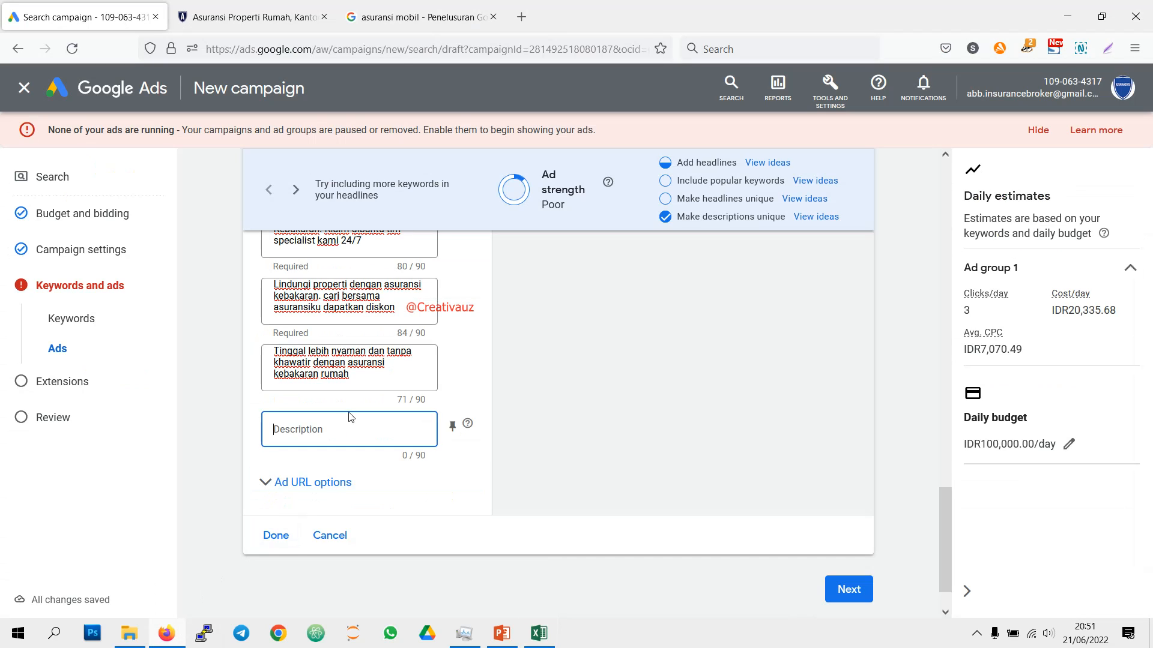
key("ctrl+v")
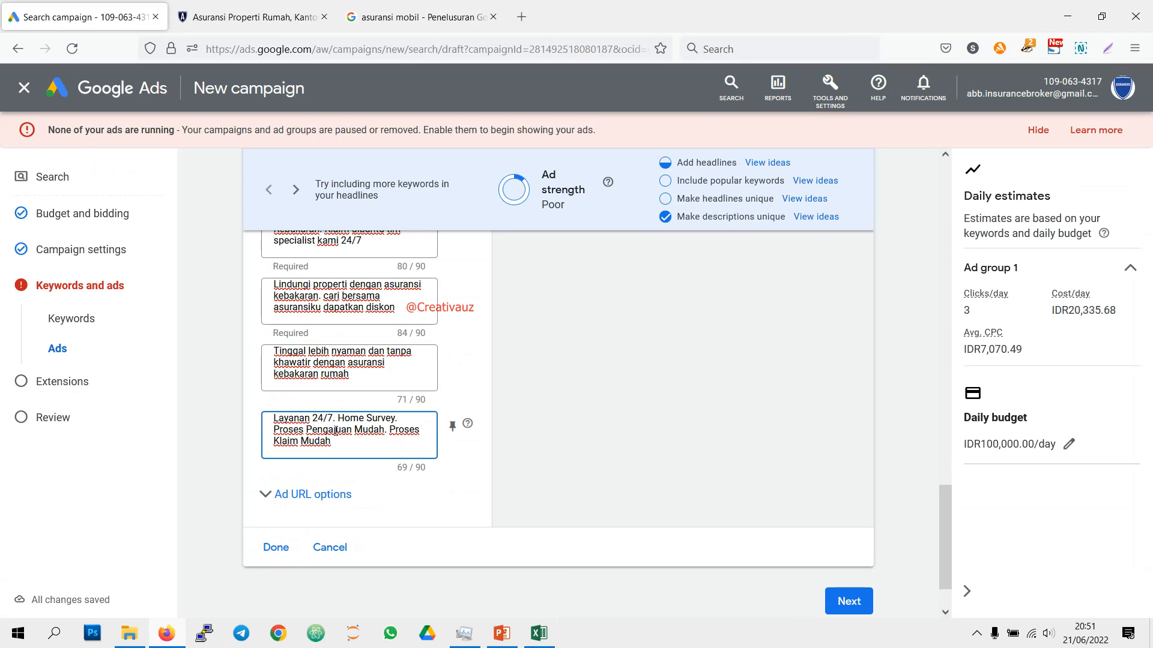
Step: View the headline ideas for including popular keywords and review them against the headlines already entered
left_click(829, 182)
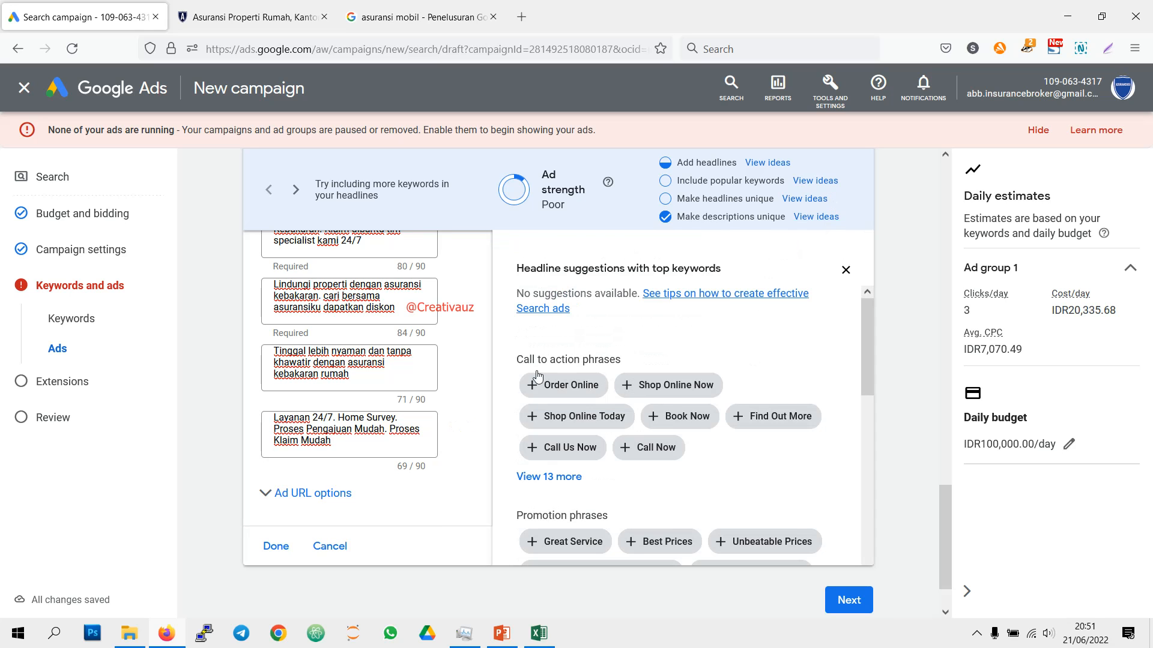
scroll(625, 420, "down", 3)
scroll(546, 409, "down", 4)
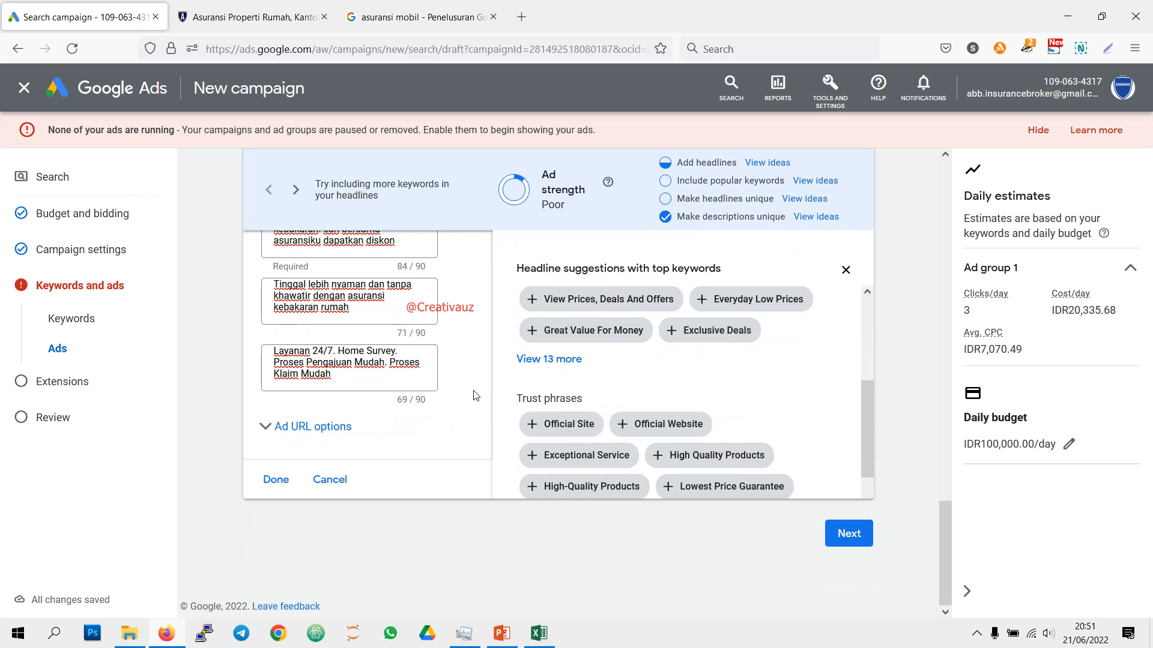
scroll(574, 392, "up", 6)
scroll(426, 360, "up", 8)
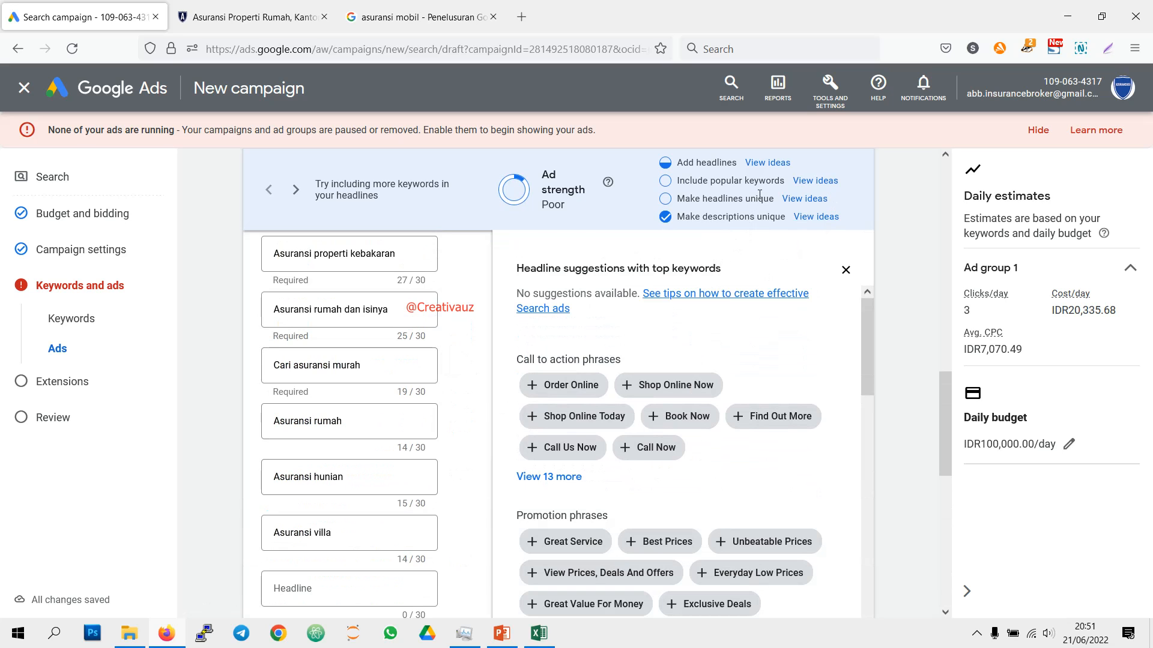
scroll(384, 421, "up", 2)
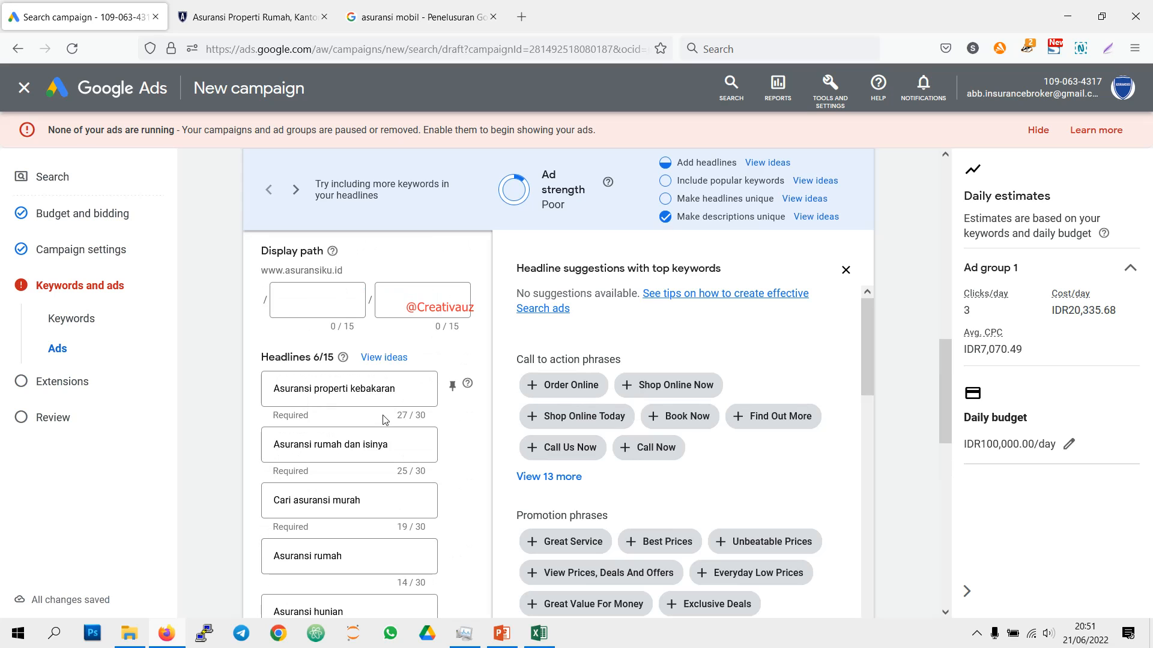
Step: Replace the sixth headline "Asuransi villa" with "Claim asauransi mudah"
scroll(385, 420, "down", 2)
left_click(351, 532)
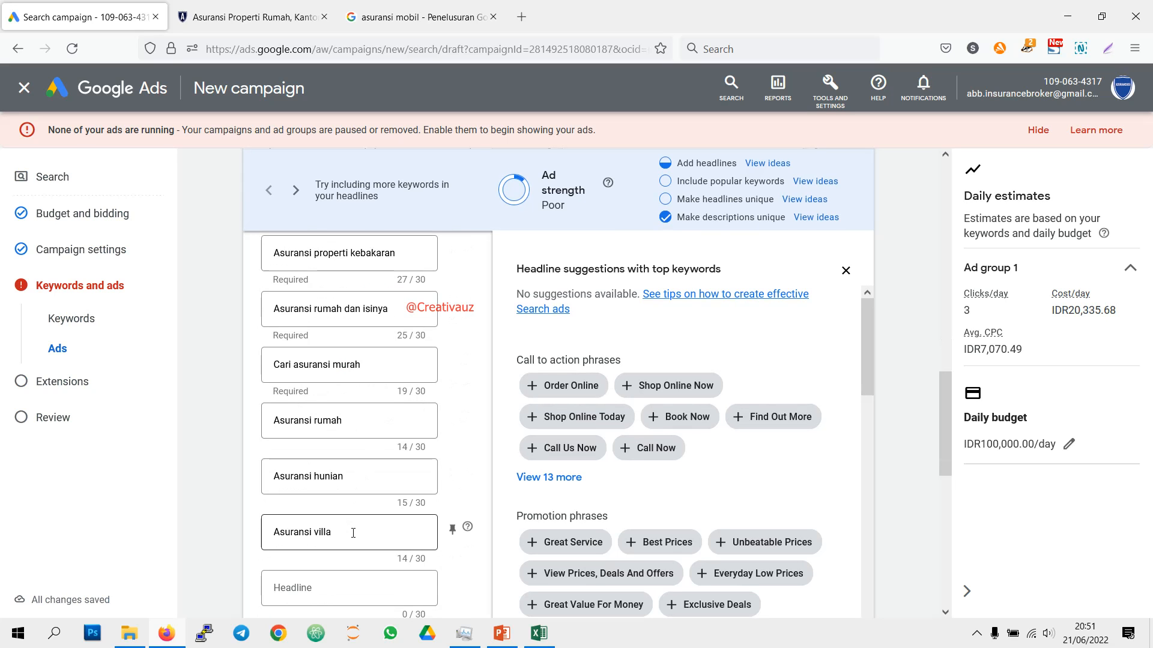
left_click_drag(344, 533, 216, 526)
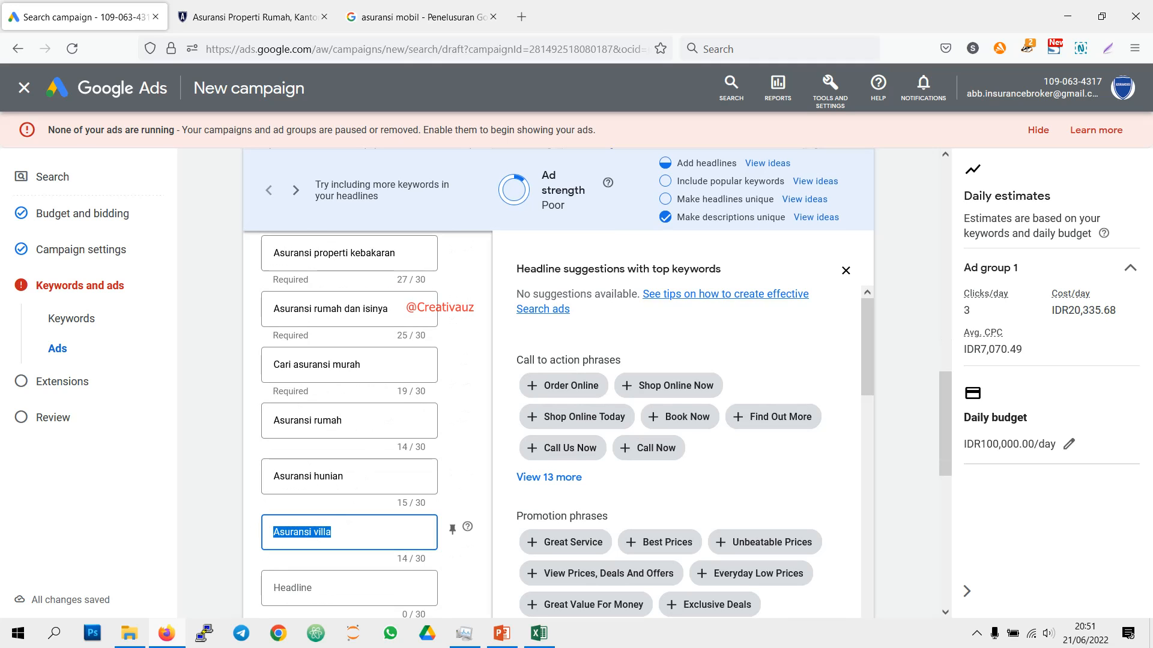
type("Claim asa")
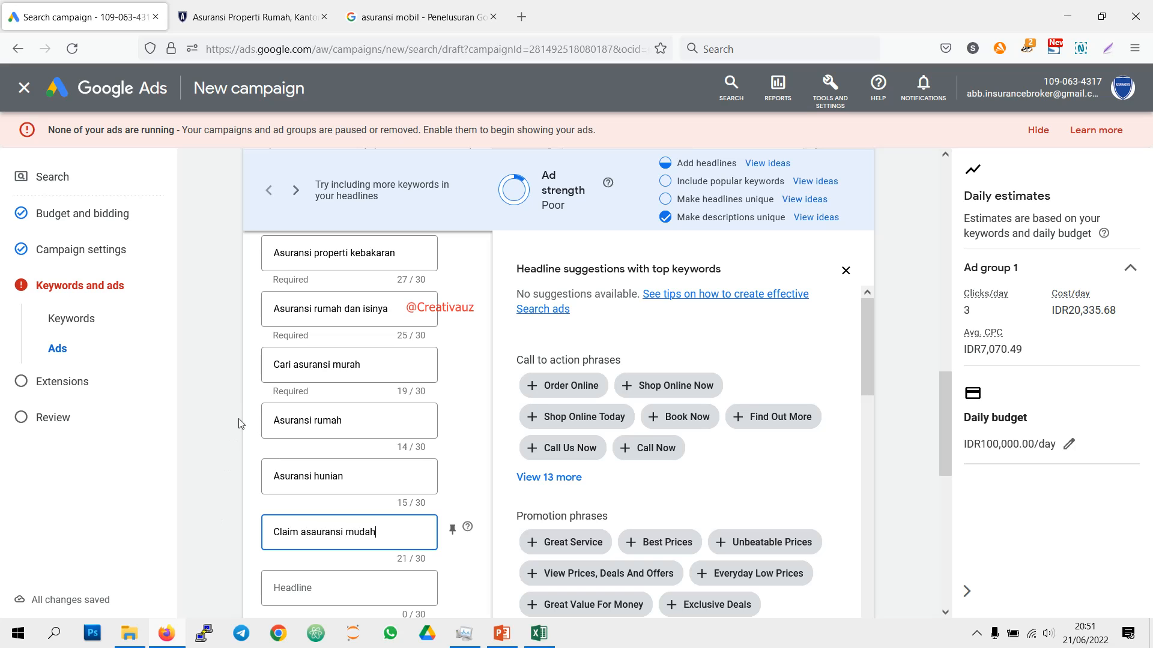
left_click(318, 476)
Step: Enter "Hubungi Sekarang" as the seventh headline
scroll(355, 461, "down", 1)
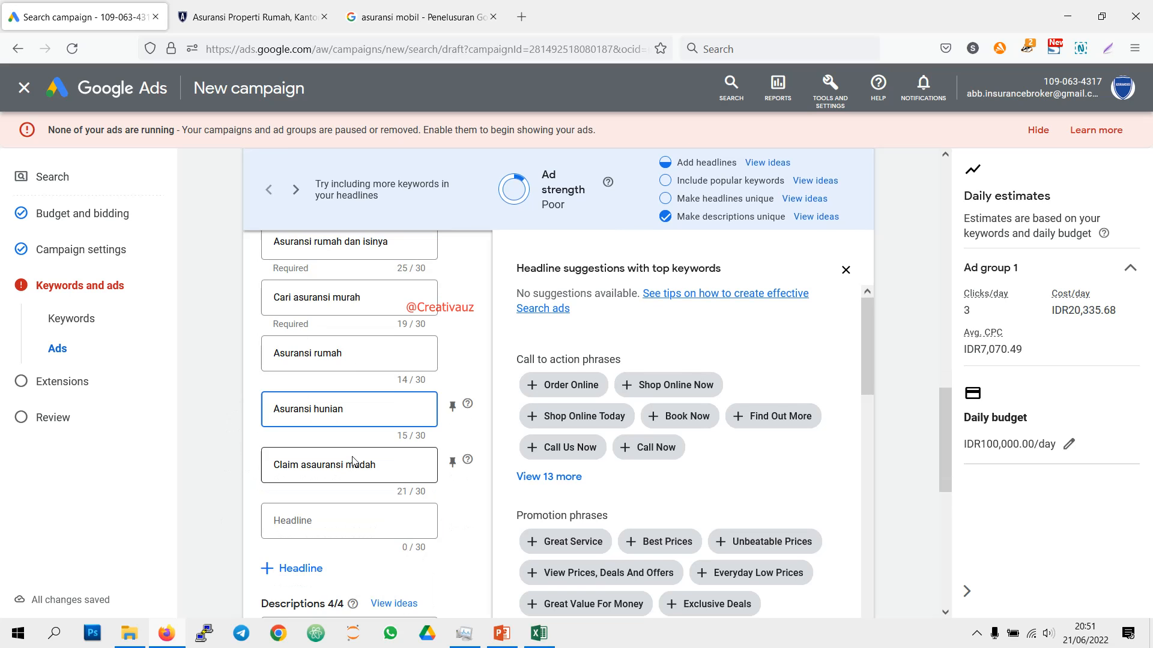
scroll(353, 461, "down", 1)
left_click(369, 457)
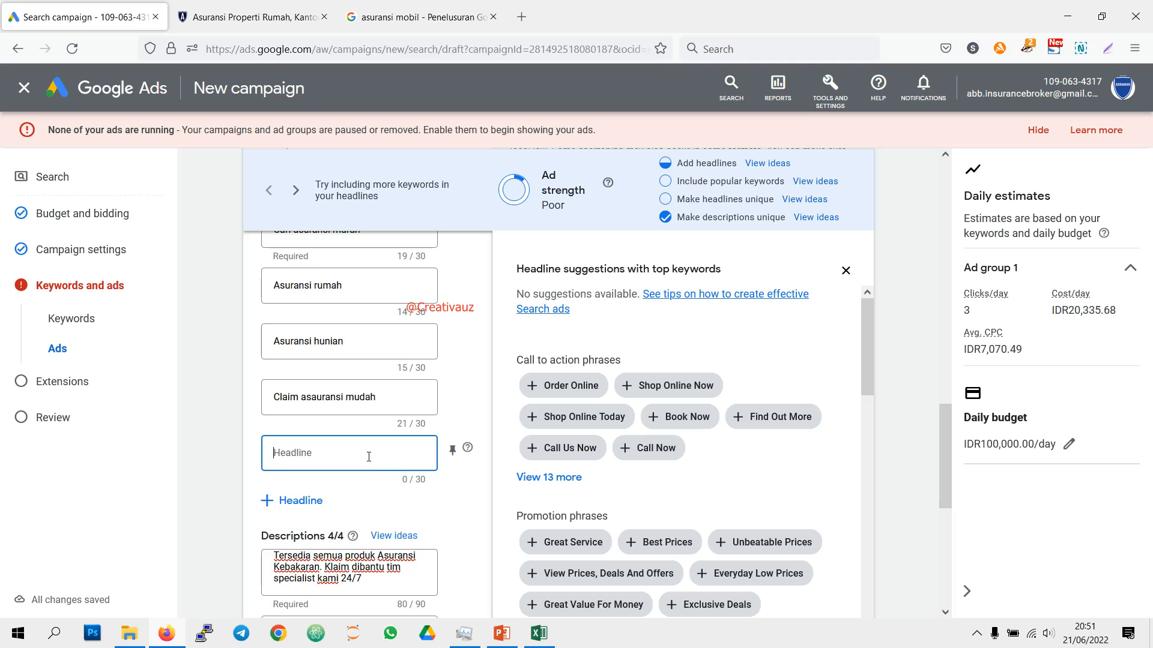
type("Hubungi Sekarang")
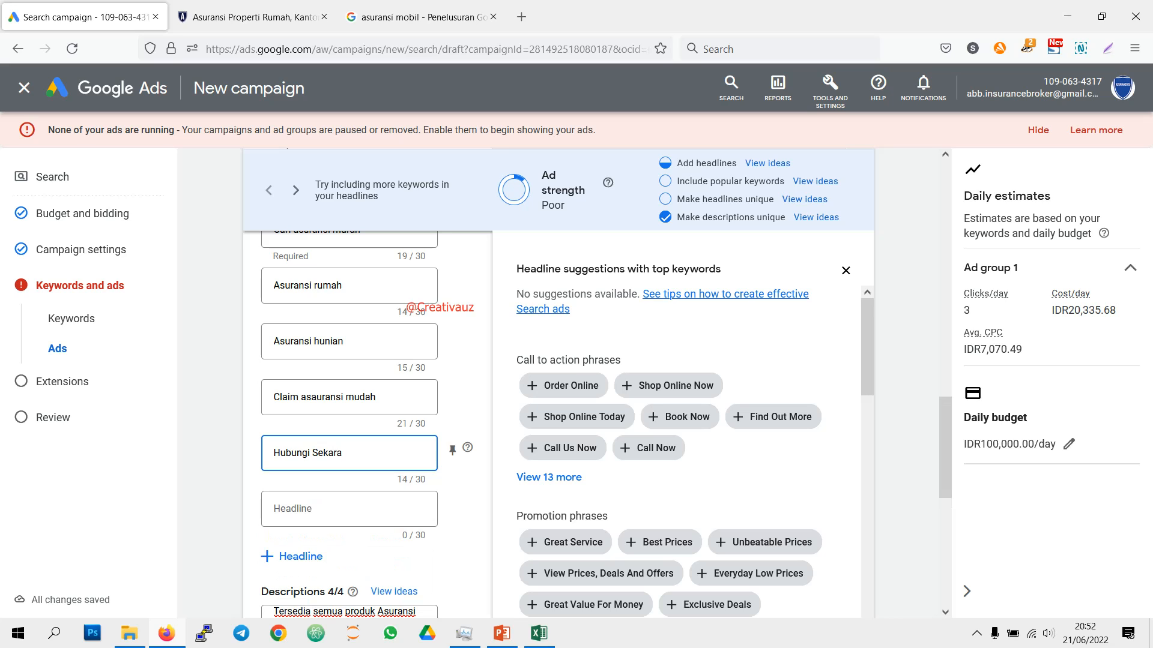
Step: Enter "Proses daftar dibantu" as the eighth headline after reviewing the ones already entered
left_click(408, 510)
scroll(533, 401, "up", 5)
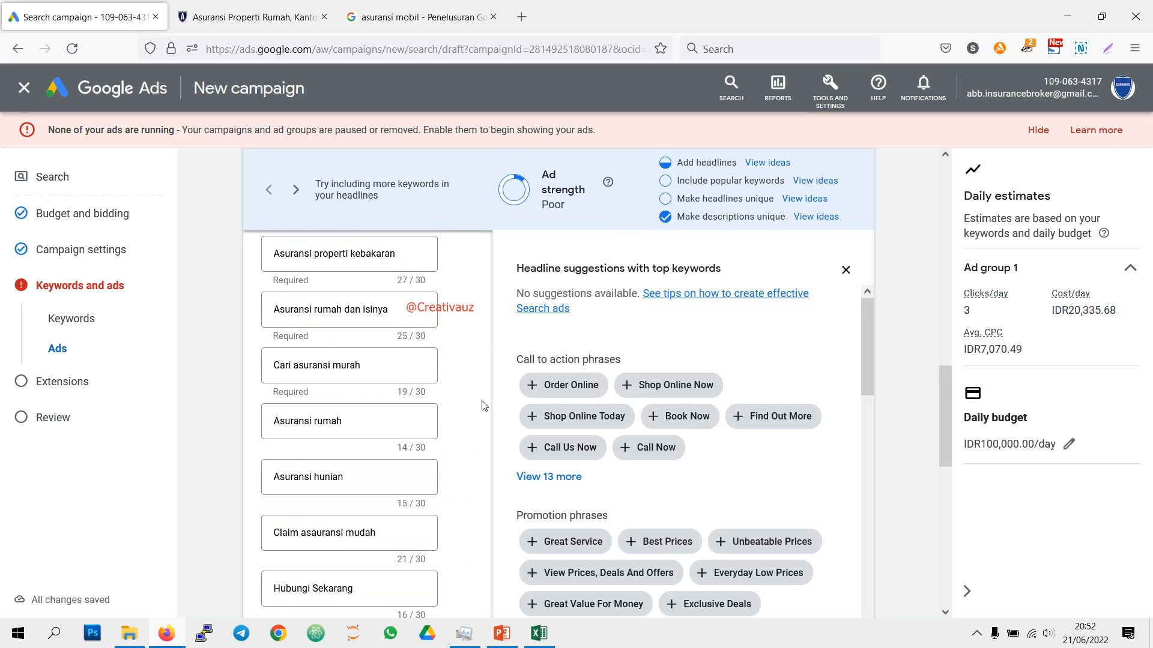
scroll(391, 381, "up", 2)
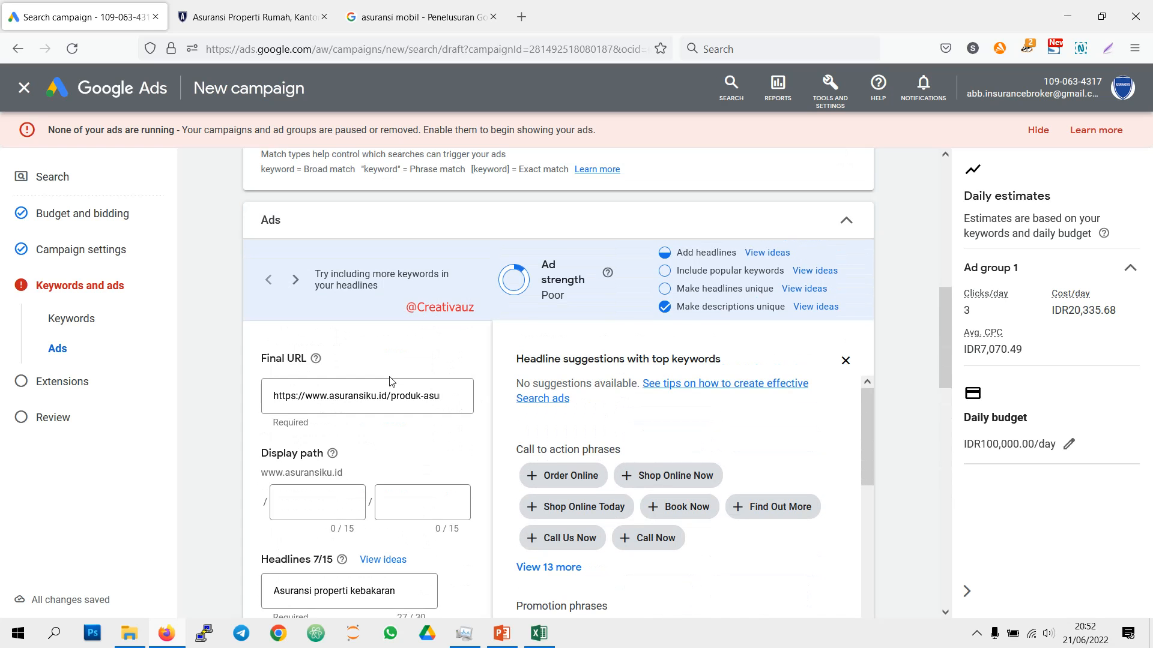
scroll(384, 390, "down", 9)
scroll(362, 408, "up", 2)
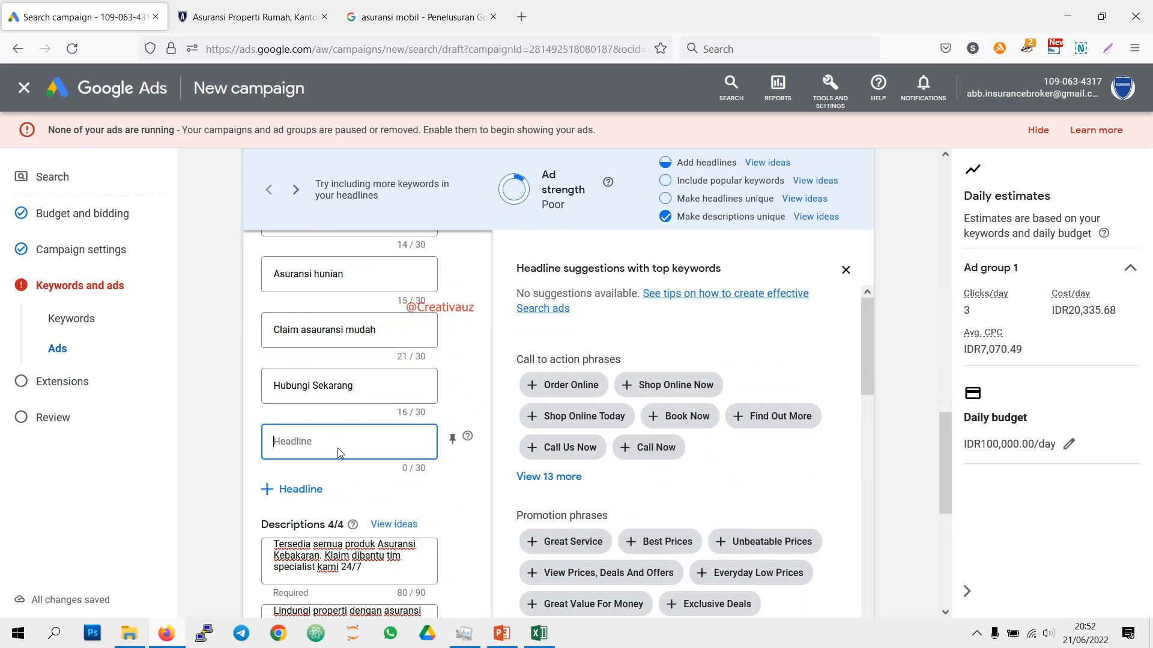
type("Proses daftar dibantu")
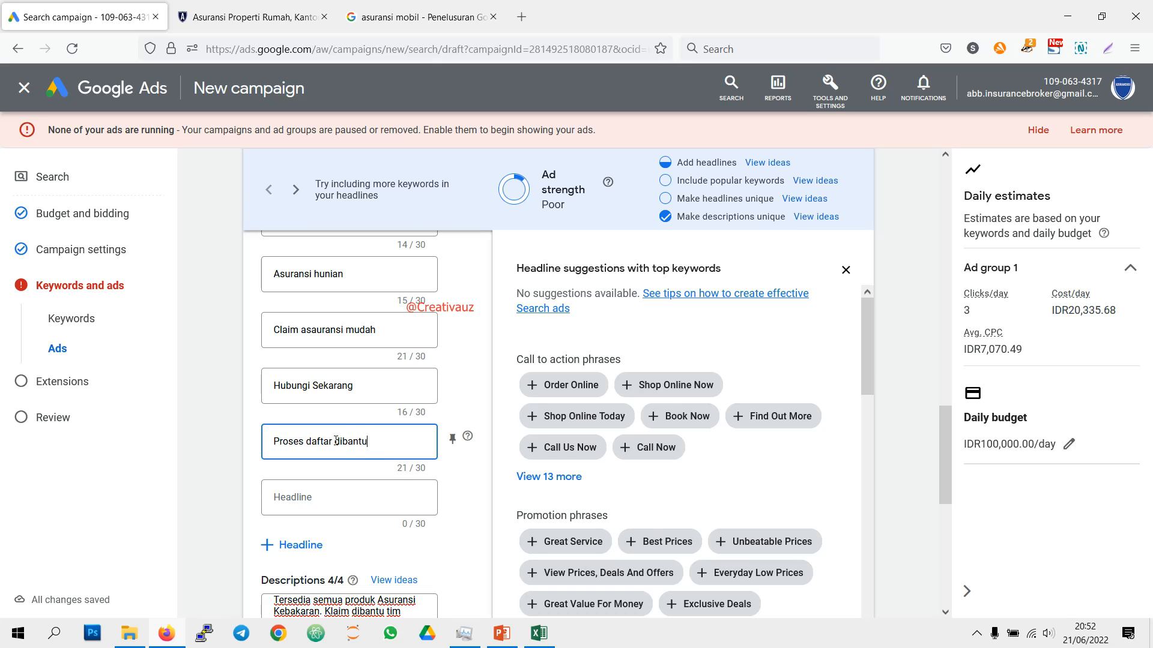
Step: Review the entered headlines and browse the suggested inventory, location and shipping phrases for more headline ideas
left_click(348, 392)
scroll(384, 393, "up", 3)
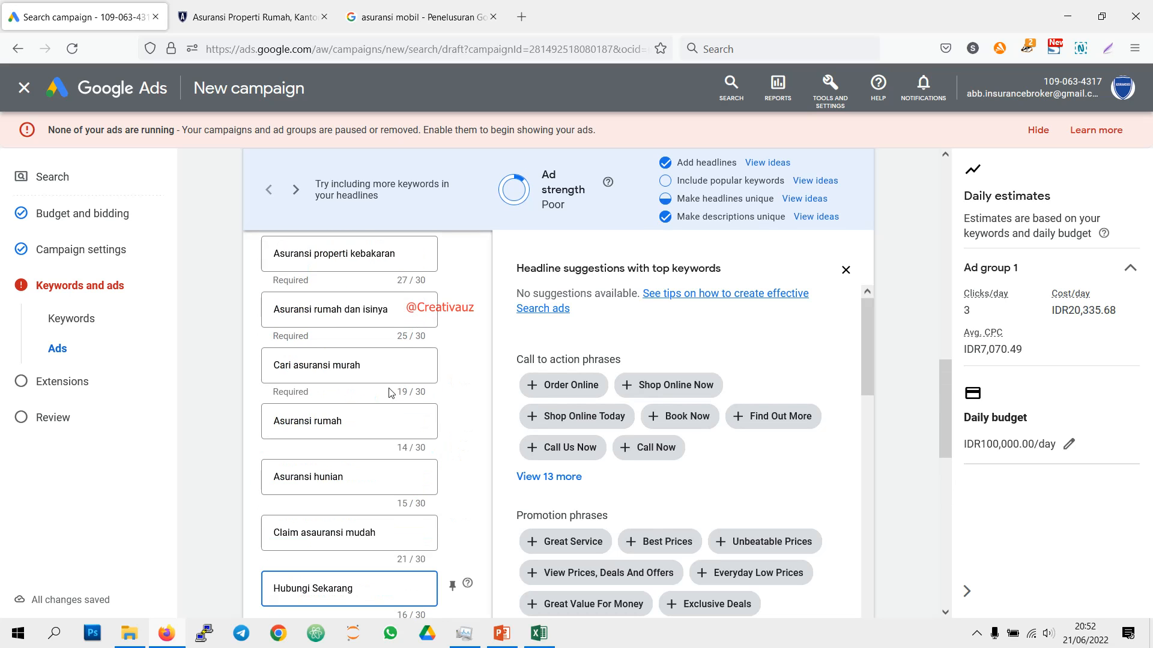
scroll(389, 393, "up", 3)
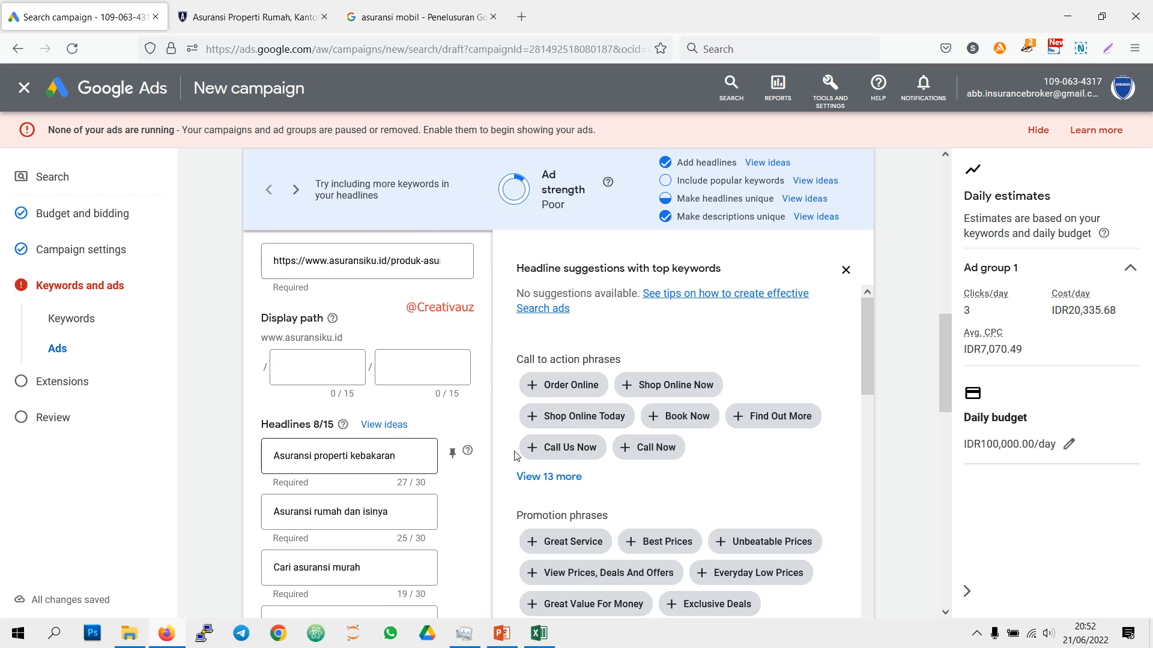
scroll(525, 456, "down", 5)
scroll(525, 458, "down", 3)
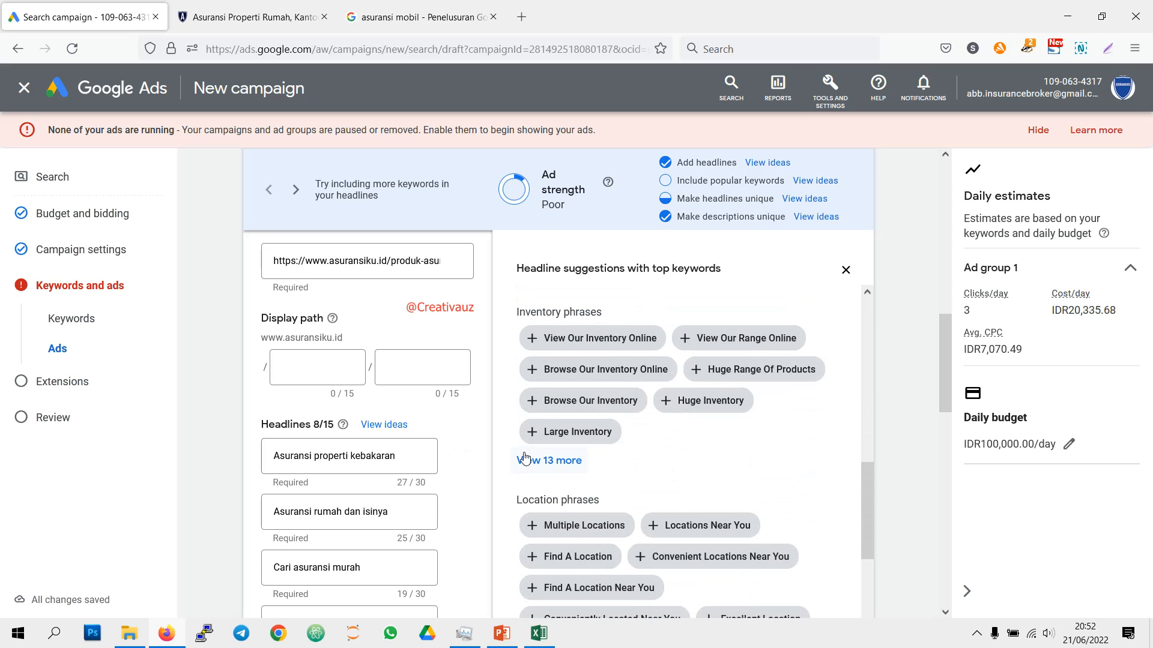
scroll(524, 458, "down", 2)
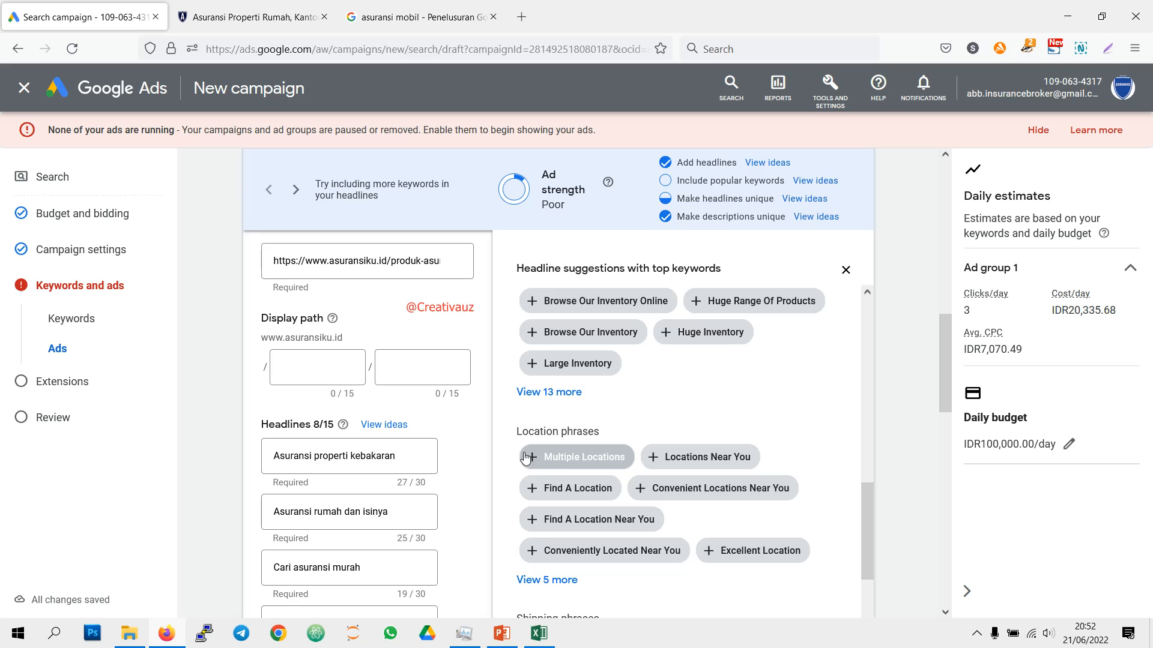
scroll(525, 459, "down", 2)
scroll(355, 489, "down", 5)
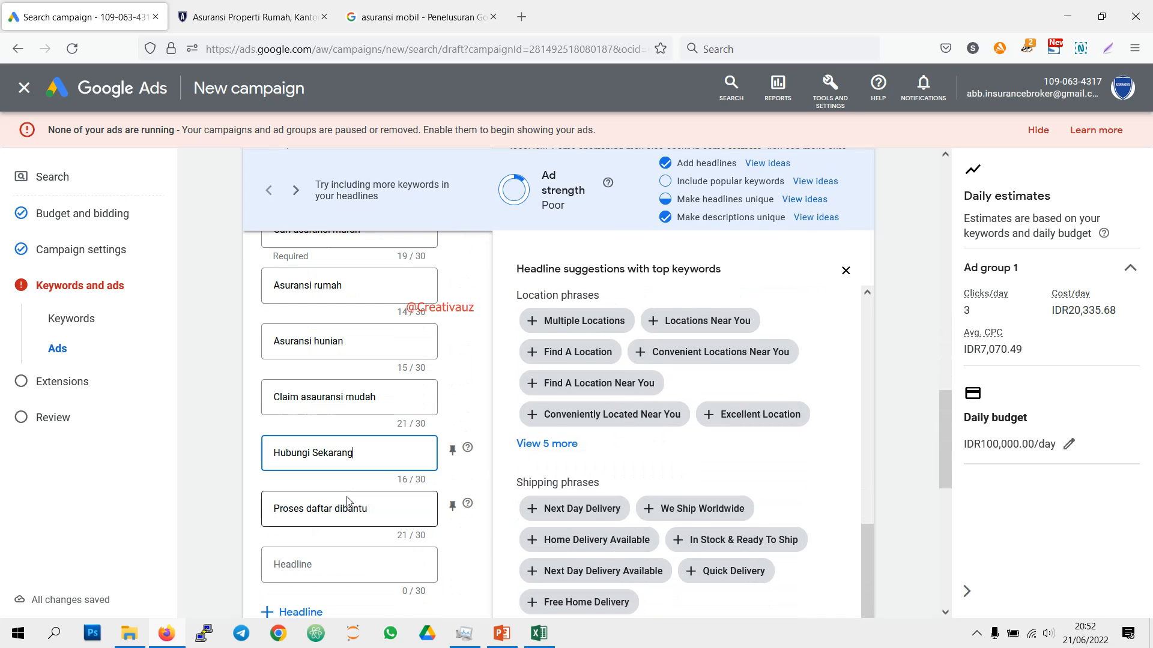
scroll(348, 502, "down", 2)
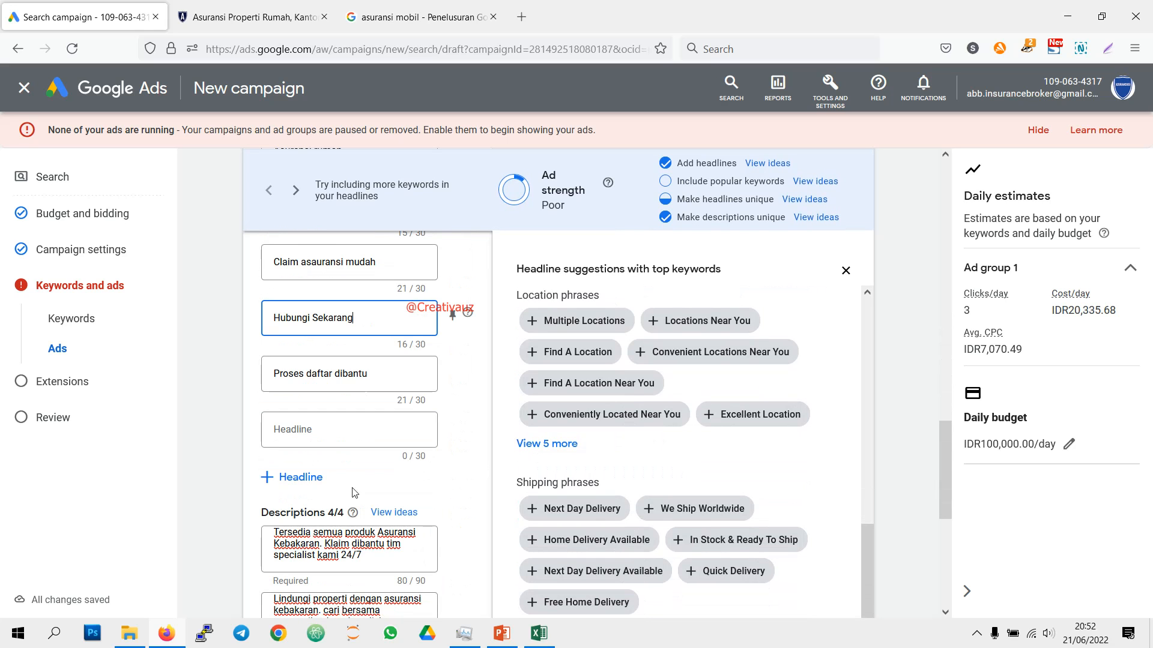
Step: Consult the property keywords and headlines in the Excel campaign plan and change the fourth Google Ads headline to "Asuransi rumah murah"
left_click(531, 633)
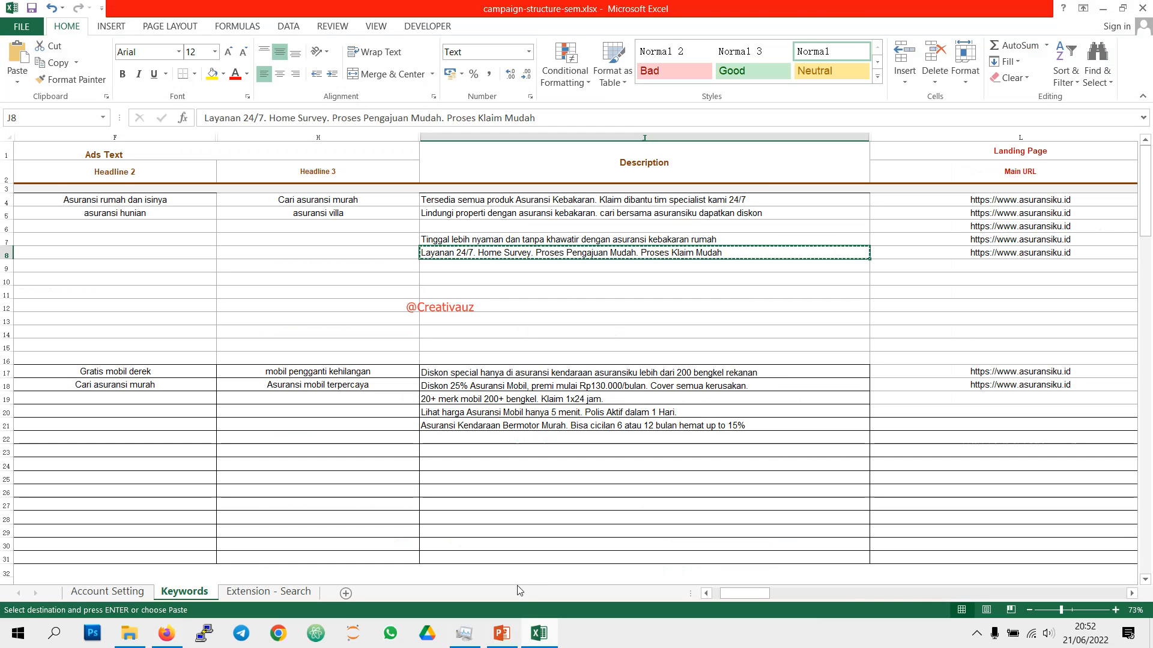
left_click(774, 593)
left_click_drag(766, 594, 708, 594)
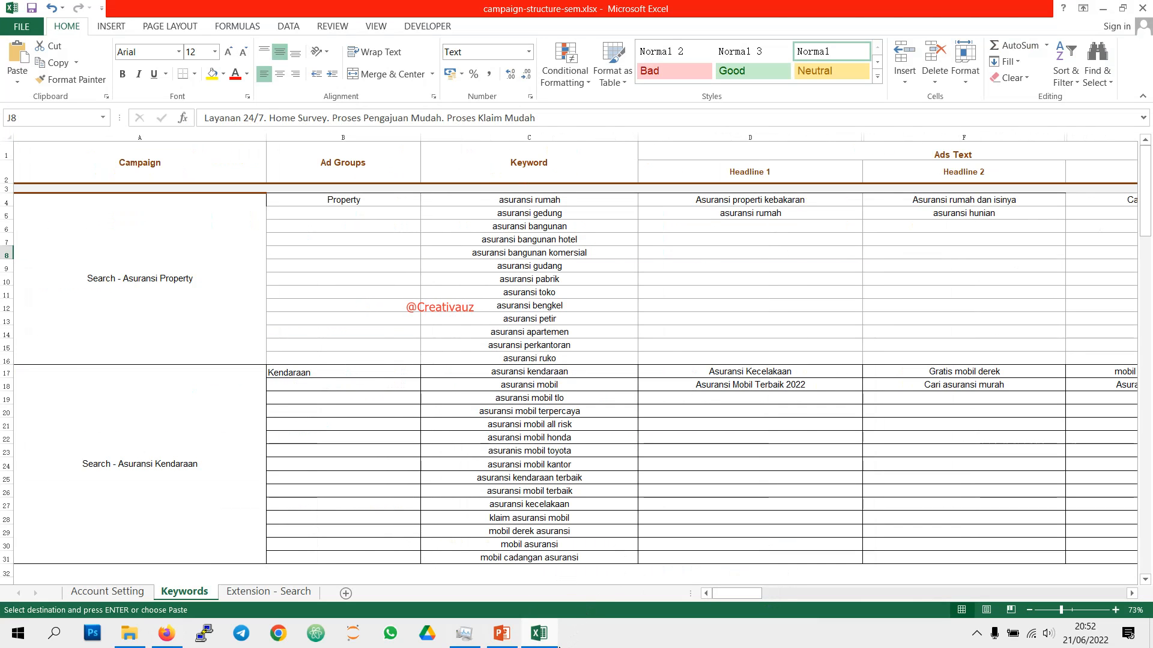
left_click(555, 638)
scroll(363, 367, "up", 3)
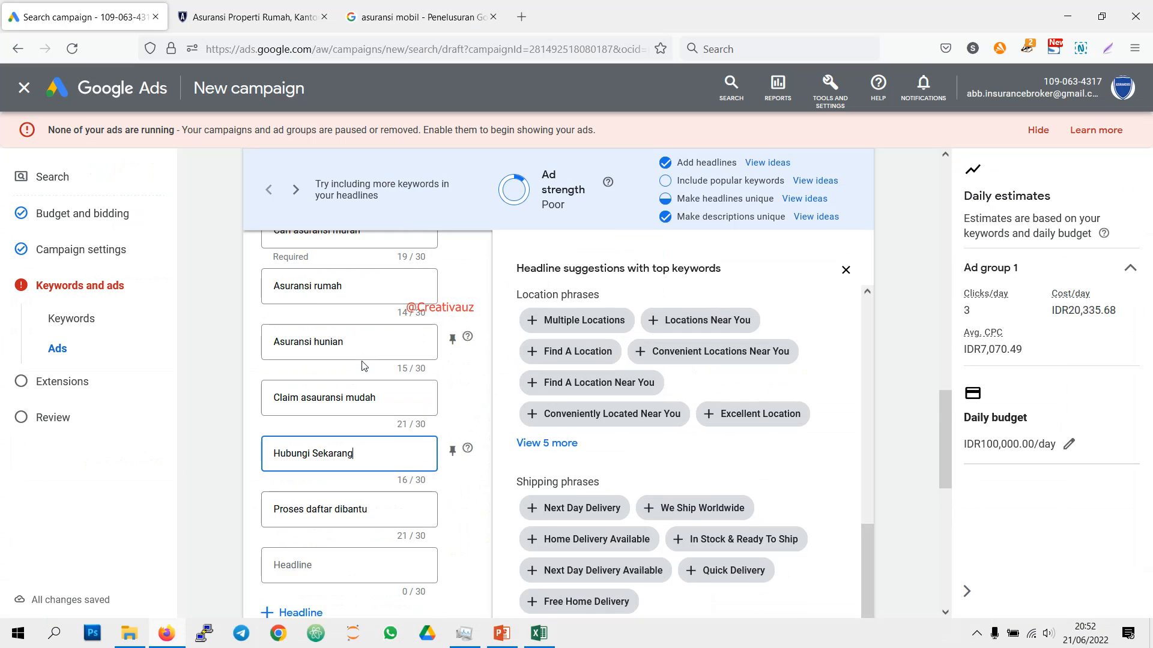
scroll(363, 366, "up", 2)
left_click(362, 432)
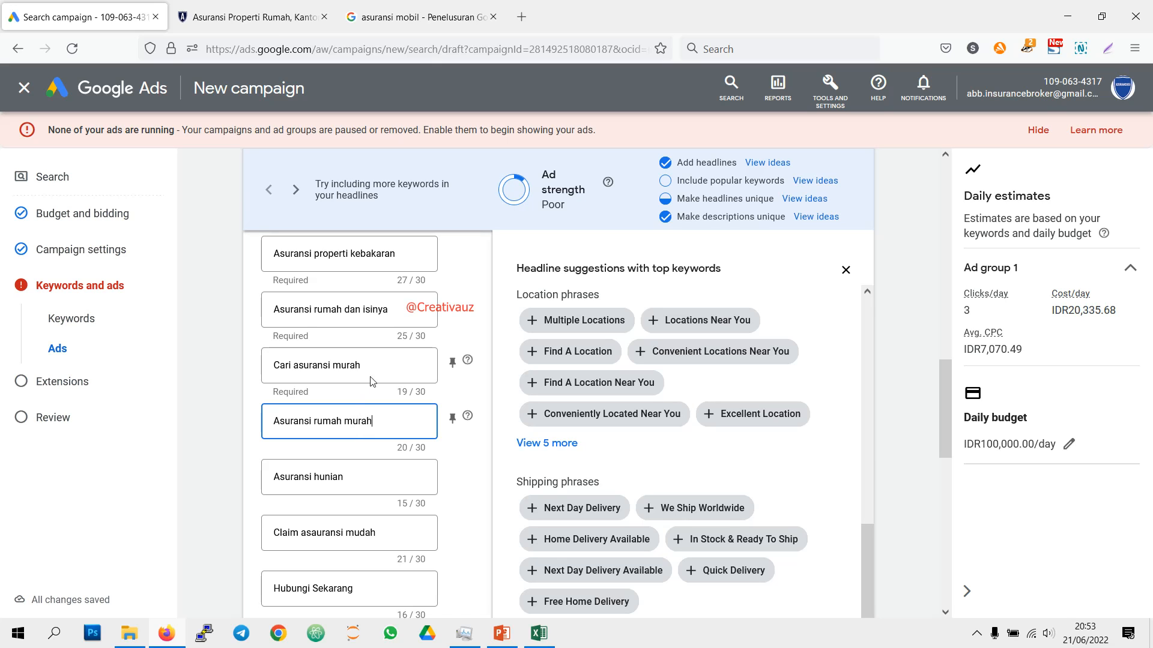
Step: Replace the second headline "Asuransi rumah dan isinya" with "Asuransi cover kebakaran"
left_click(385, 318)
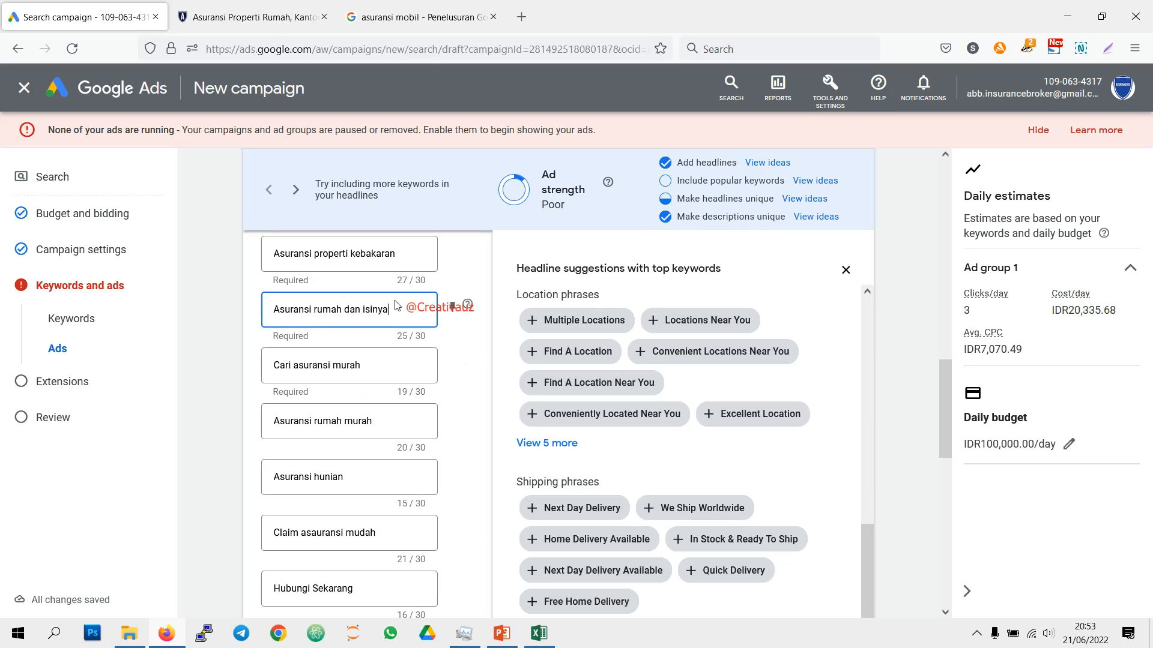
left_click_drag(387, 309, 269, 309)
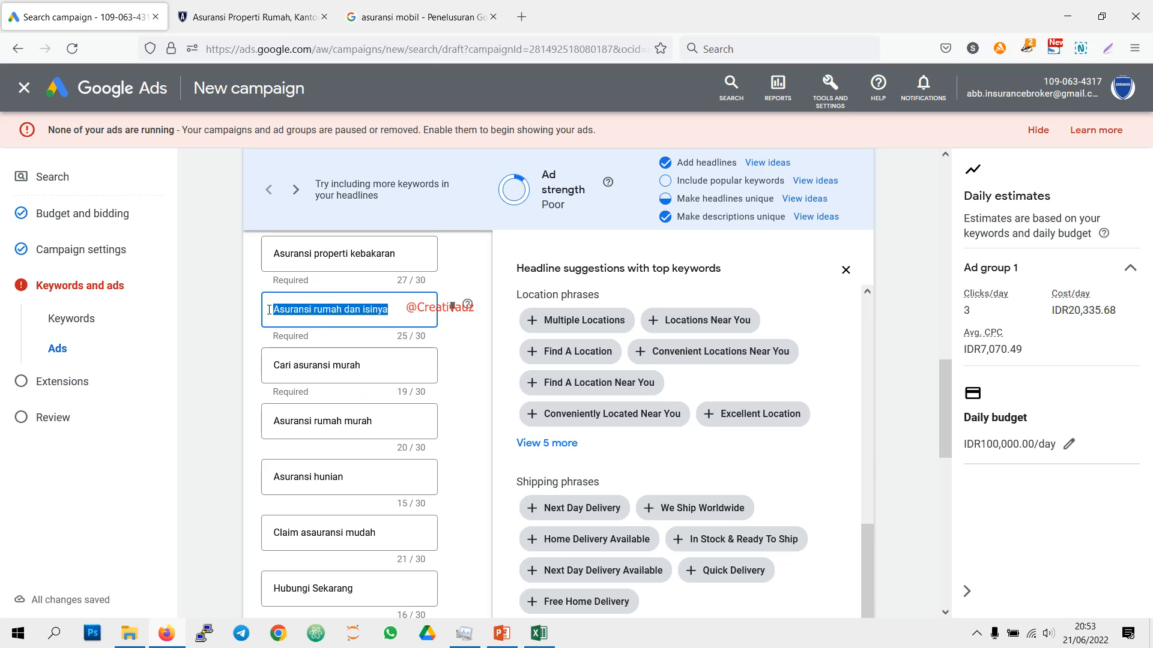
type("Asur")
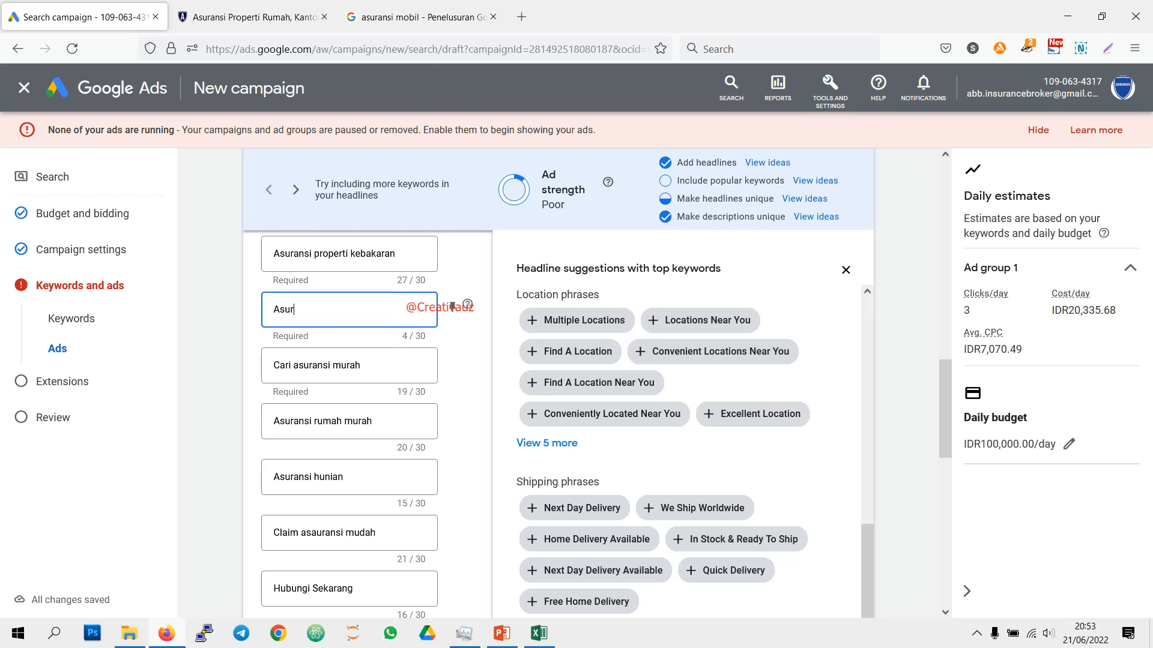
type("ansi cover kebakaran")
left_click(338, 358)
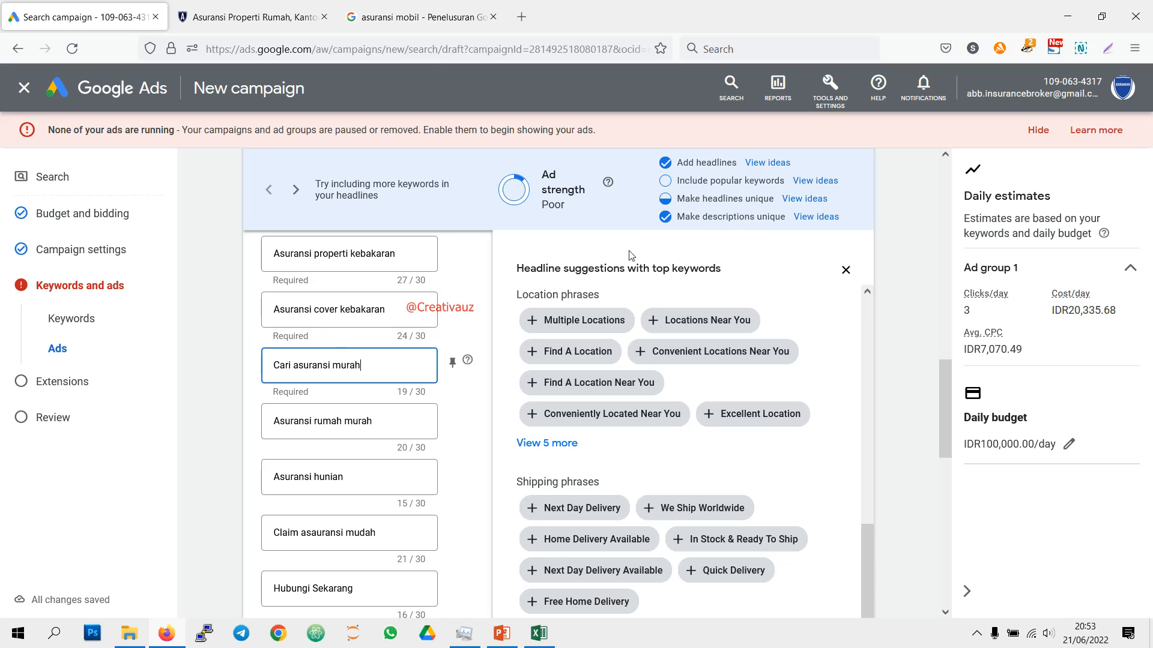
Step: Request the popular keyword ideas for the headlines again and proceed to the campaign's Extensions stage
left_click(805, 183)
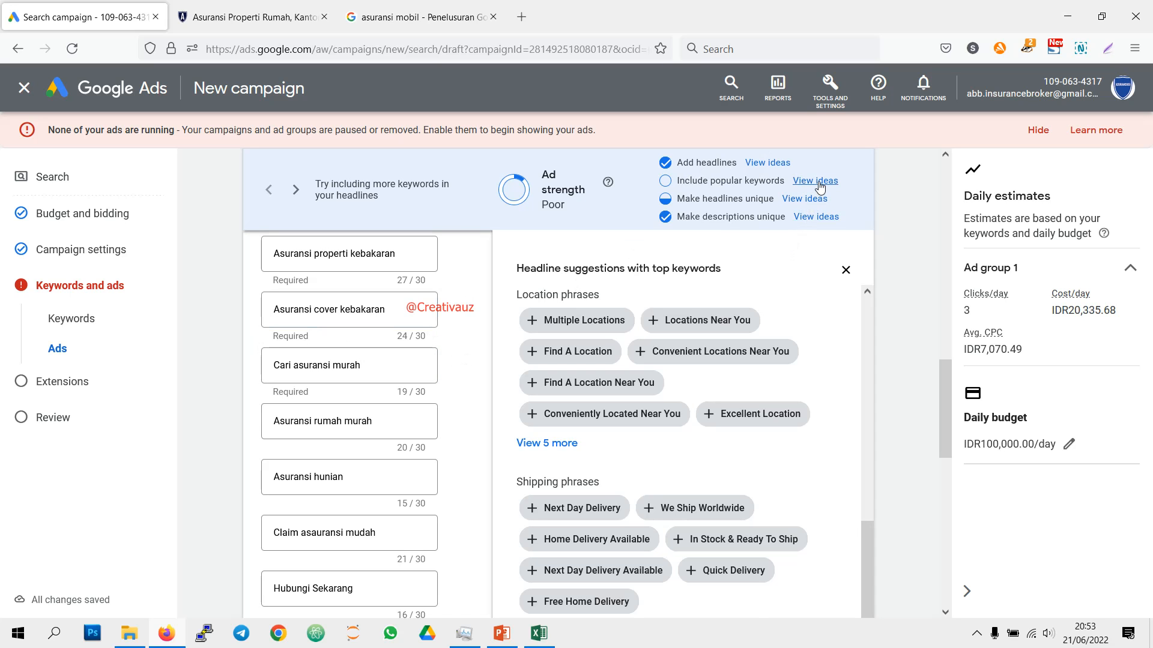
left_click(819, 187)
scroll(336, 447, "down", 5)
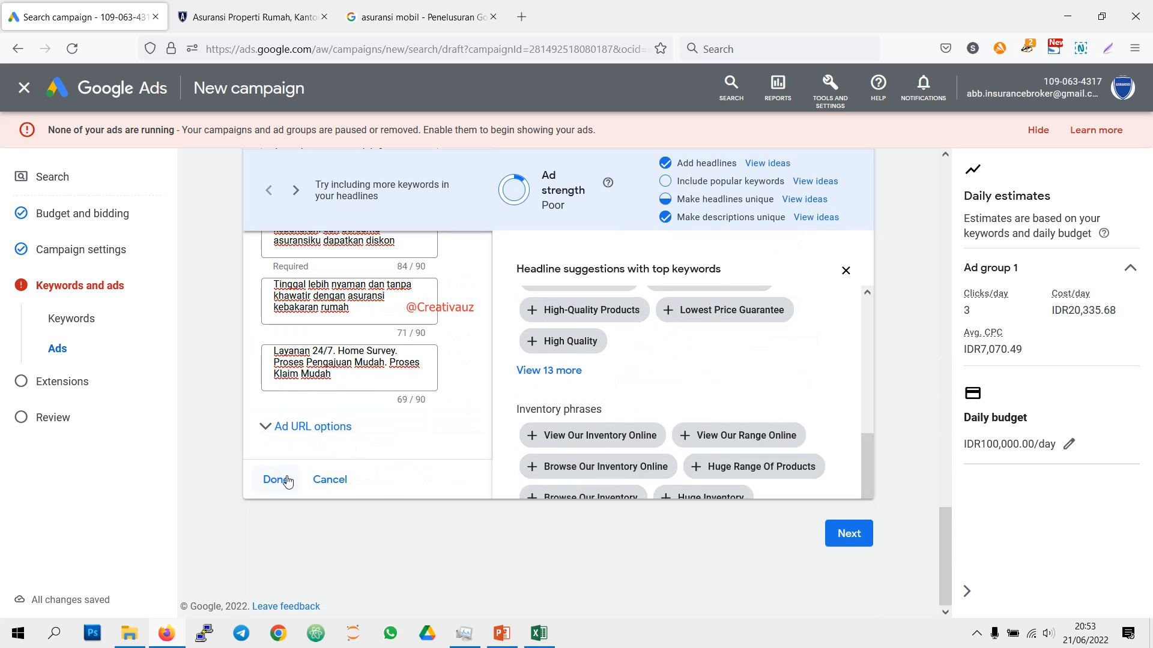
left_click(849, 533)
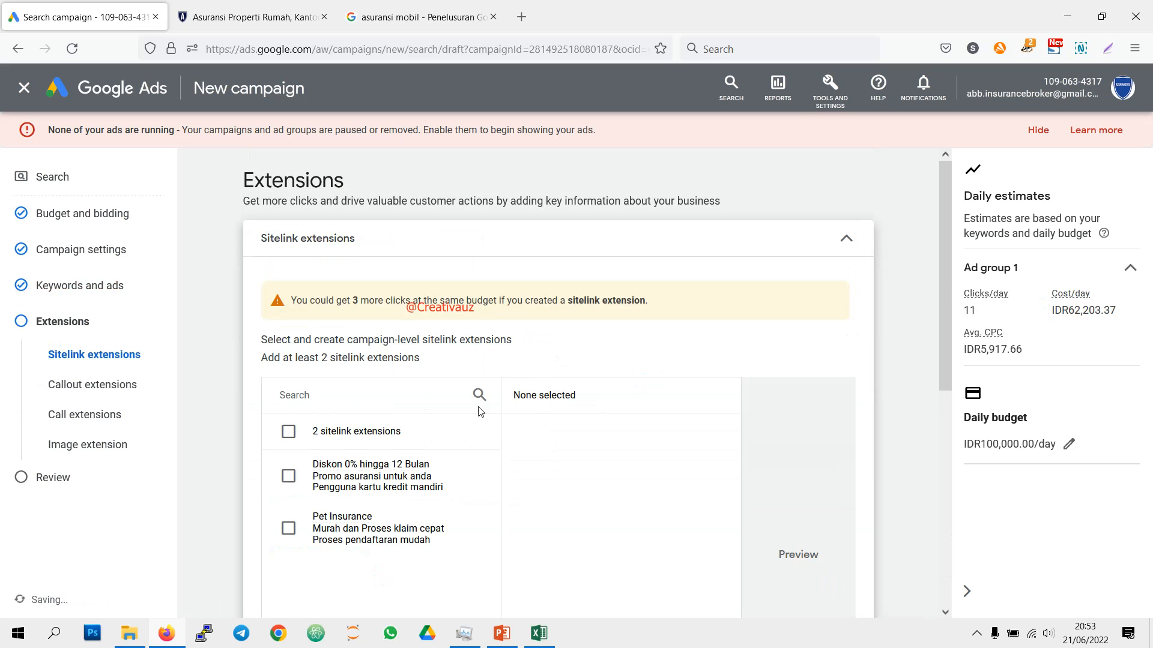
Step: Select the existing "Diskon 0% hingga 12 Bulan" sitelink extension for the campaign
left_click(288, 476)
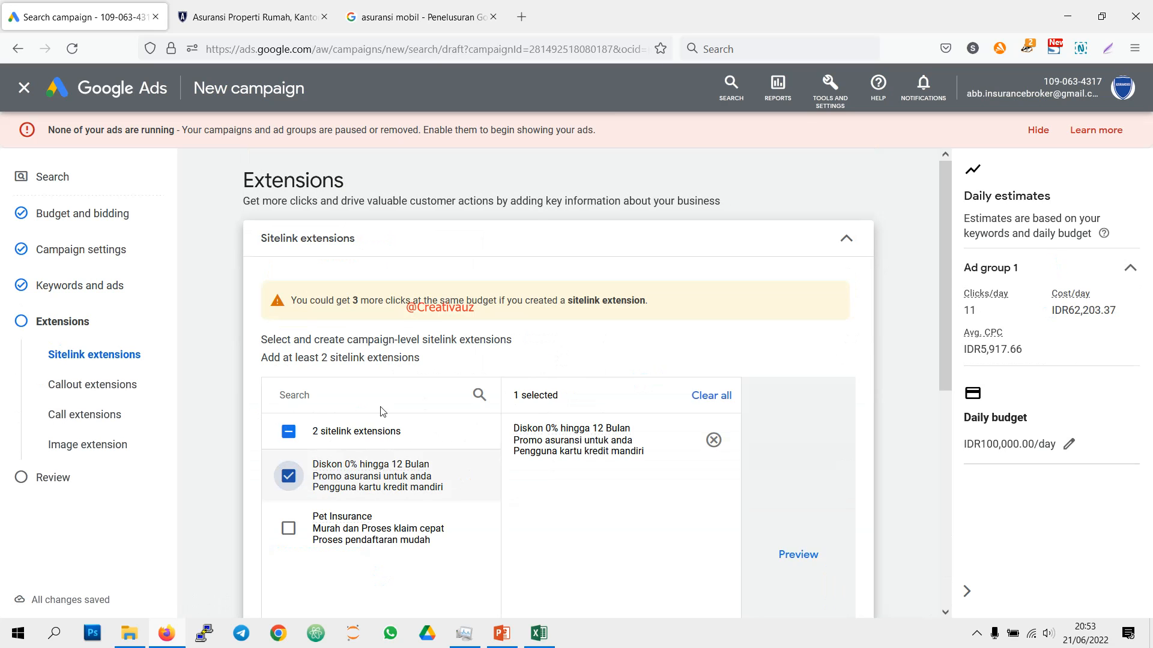
scroll(397, 390, "down", 2)
scroll(408, 377, "down", 4)
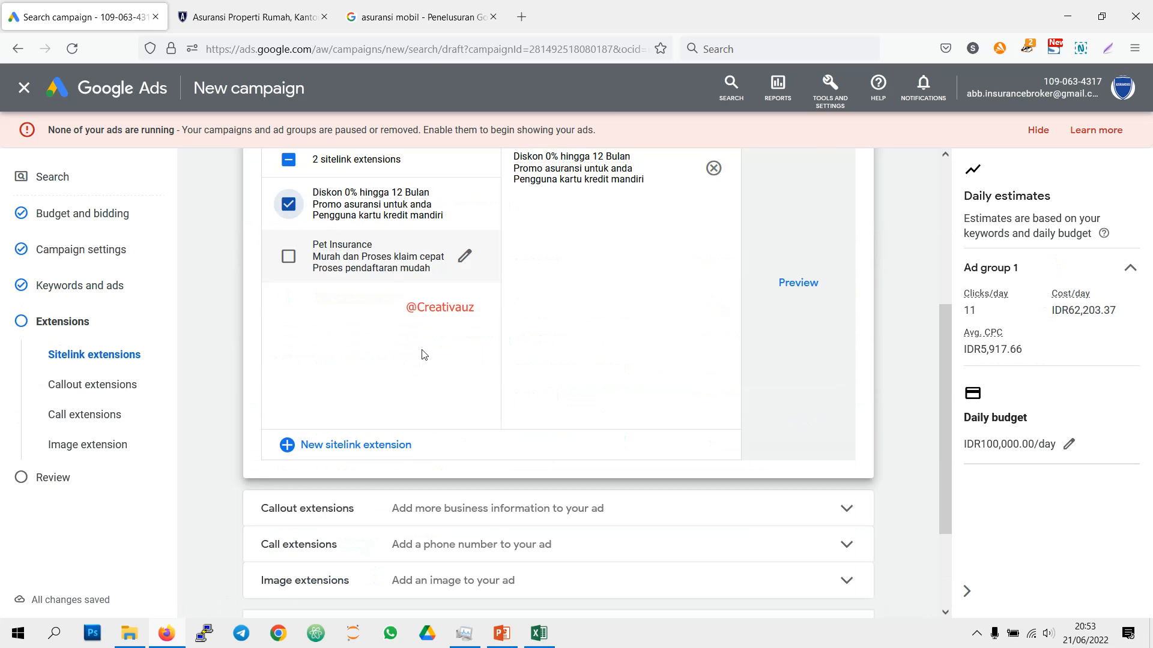
Step: Add the existing callout extensions "Layanan 24/7" and "FastResponse CustomerCare" to the campaign
left_click(531, 377)
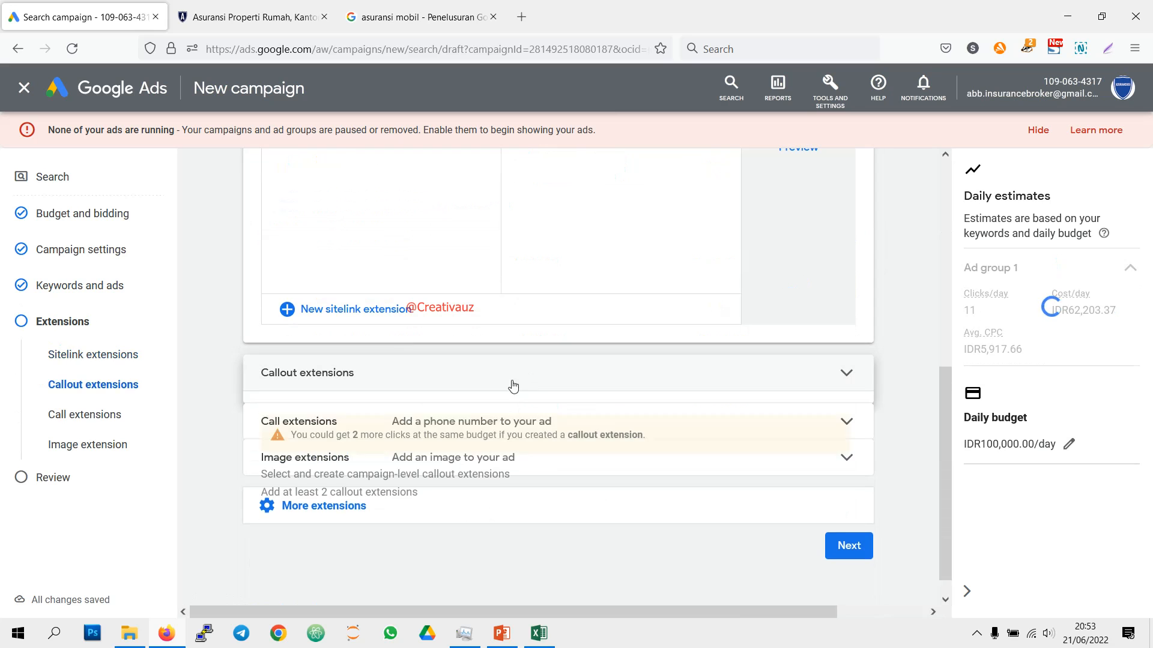
scroll(374, 325, "down", 3)
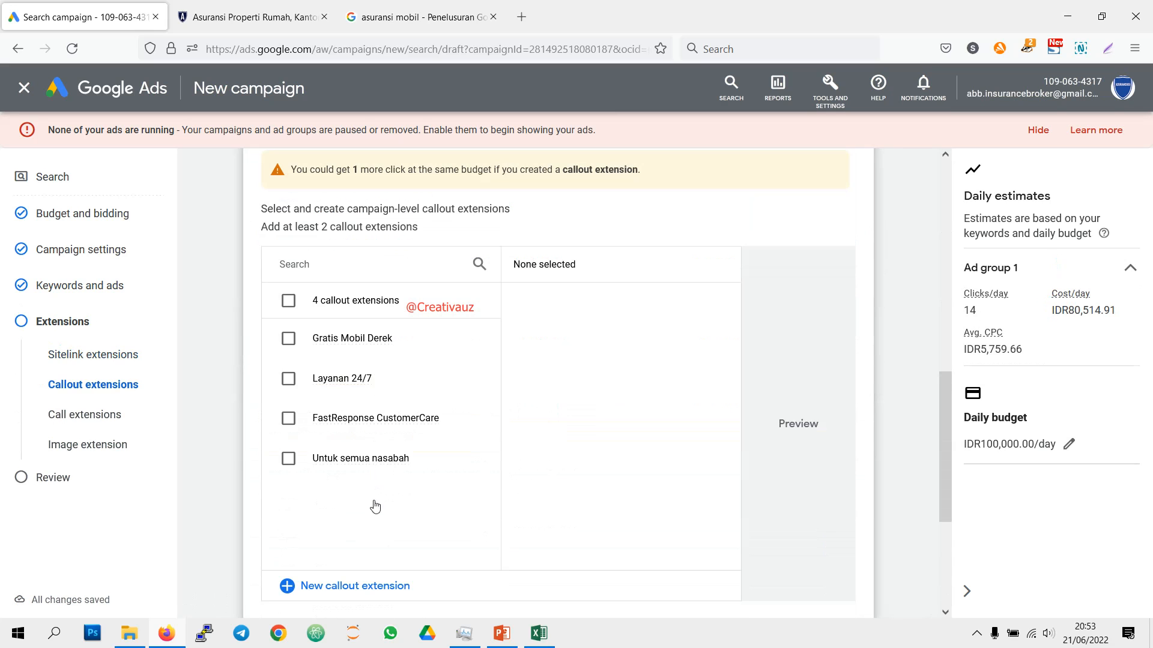
left_click(288, 378)
left_click(289, 419)
scroll(378, 396, "down", 4)
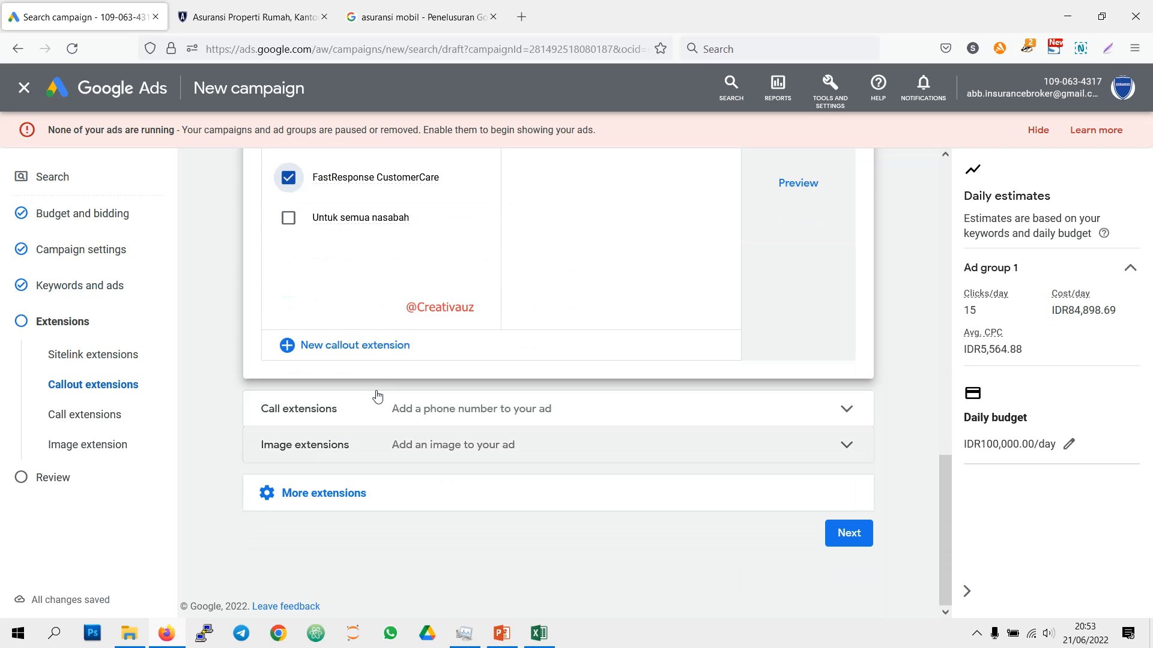
Step: Select the first listed phone number as the call extension and expand the image extensions section
left_click(501, 393)
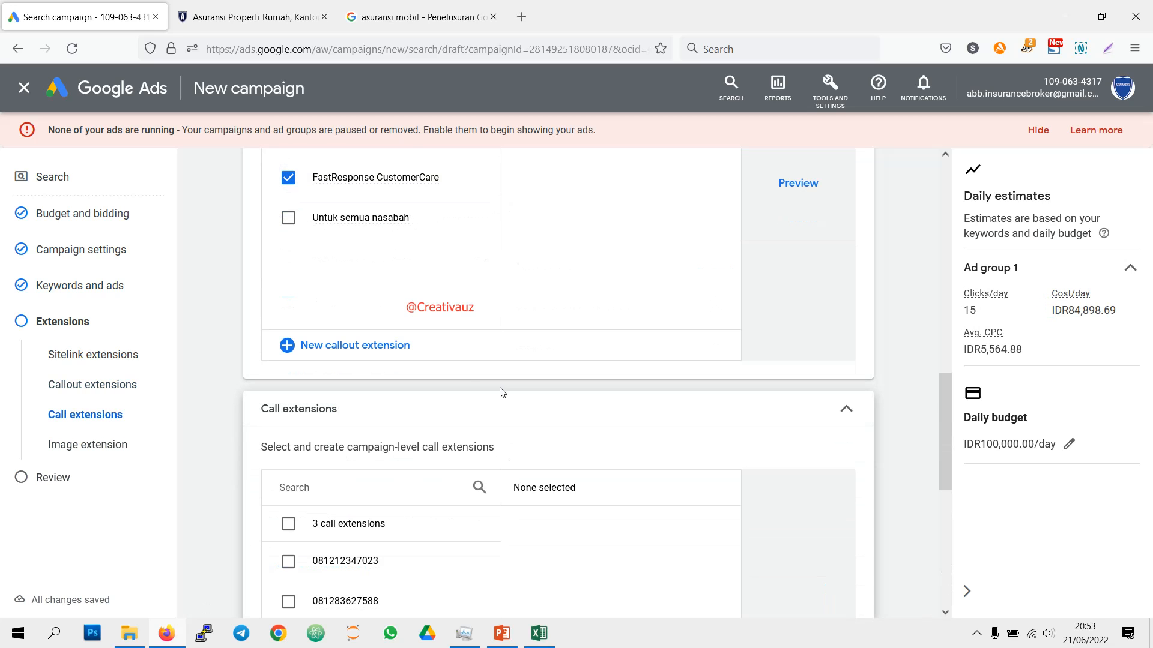
scroll(471, 443, "down", 2)
left_click(288, 426)
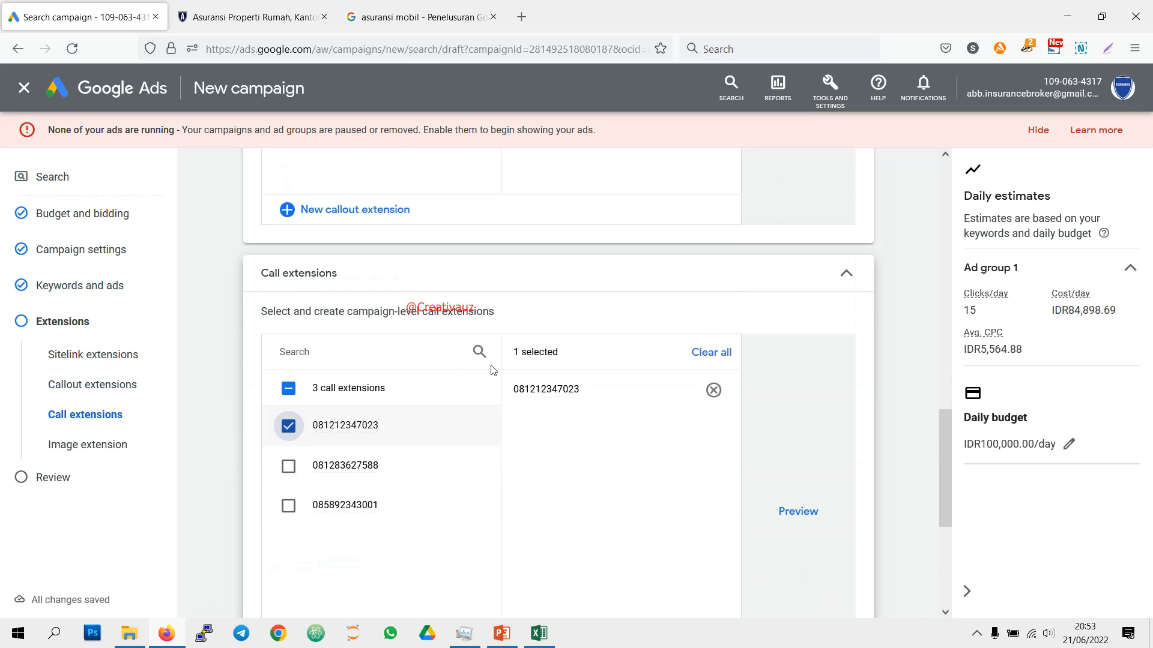
scroll(504, 360, "down", 4)
left_click(486, 481)
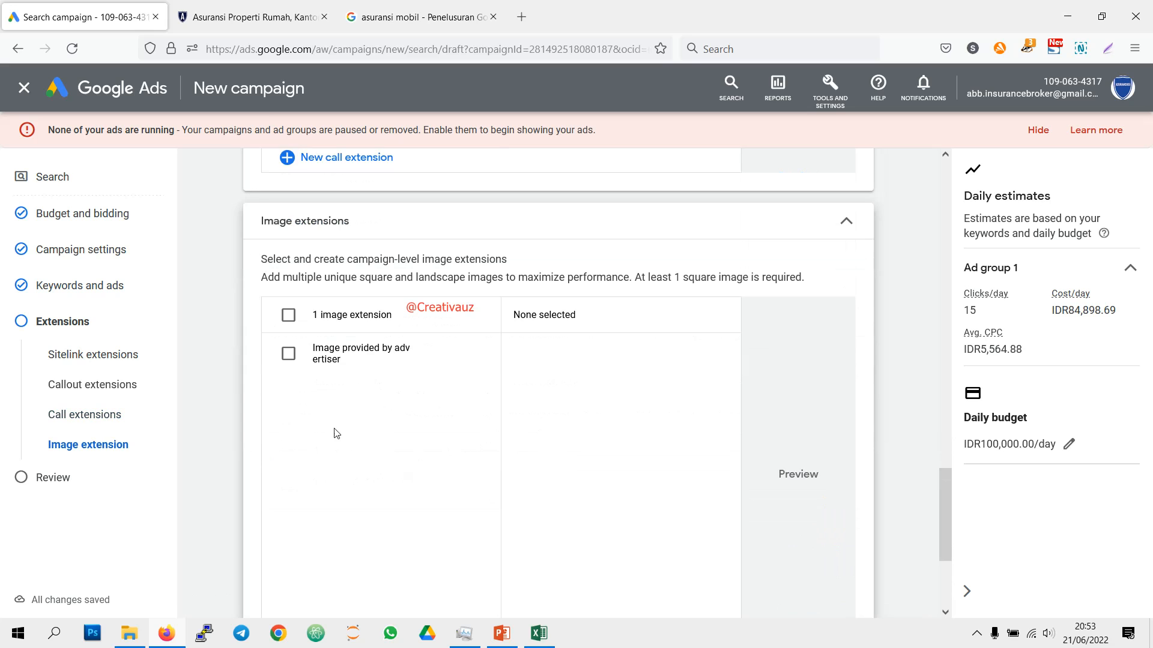
Step: Try the existing "Image provided by advertiser" entry as the campaign's image extension
scroll(321, 390, "down", 3)
scroll(332, 415, "up", 3)
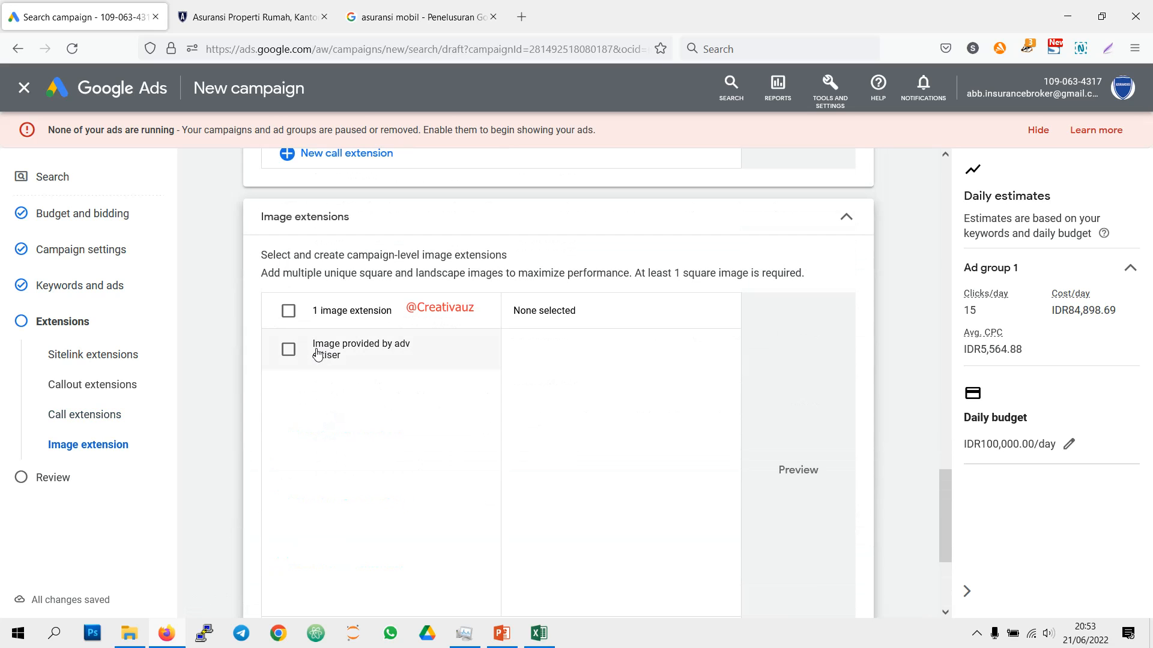
left_click(326, 354)
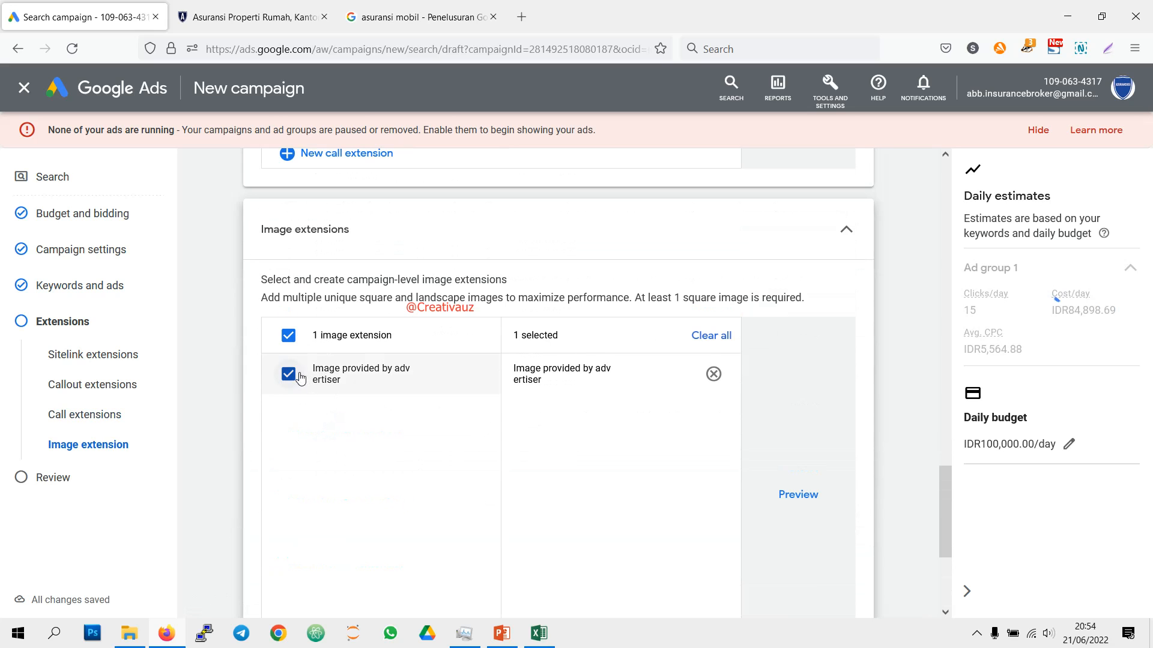
scroll(330, 408, "down", 3)
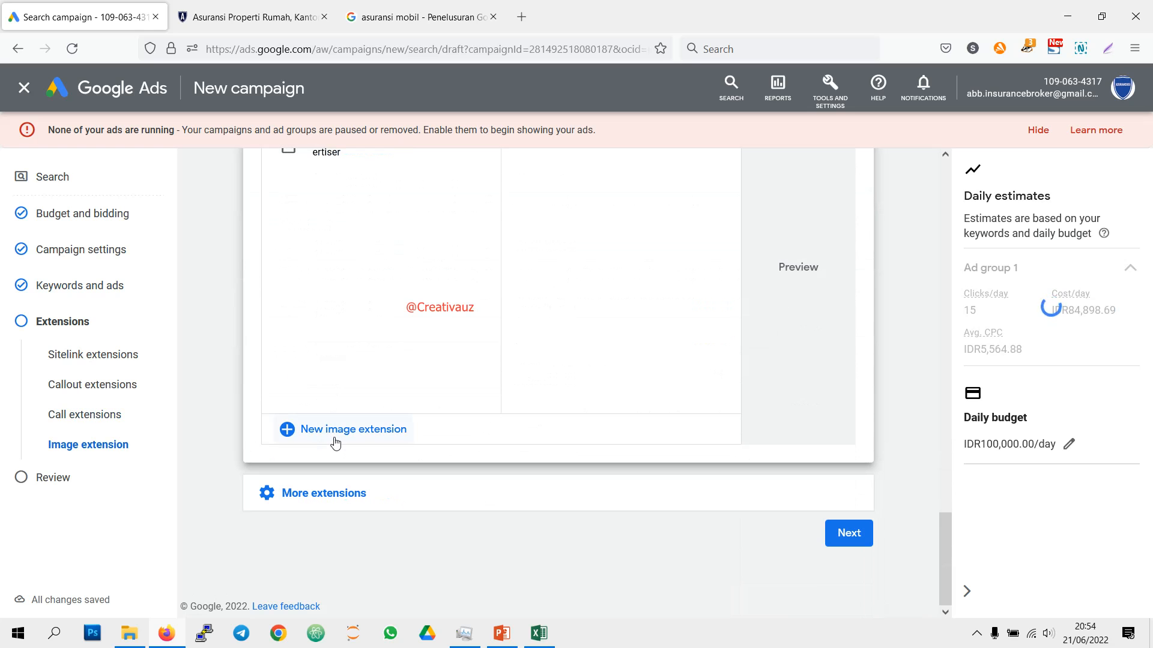
Step: Look through the asset library for a square image for a new image extension, and abandon the new extension
left_click(335, 431)
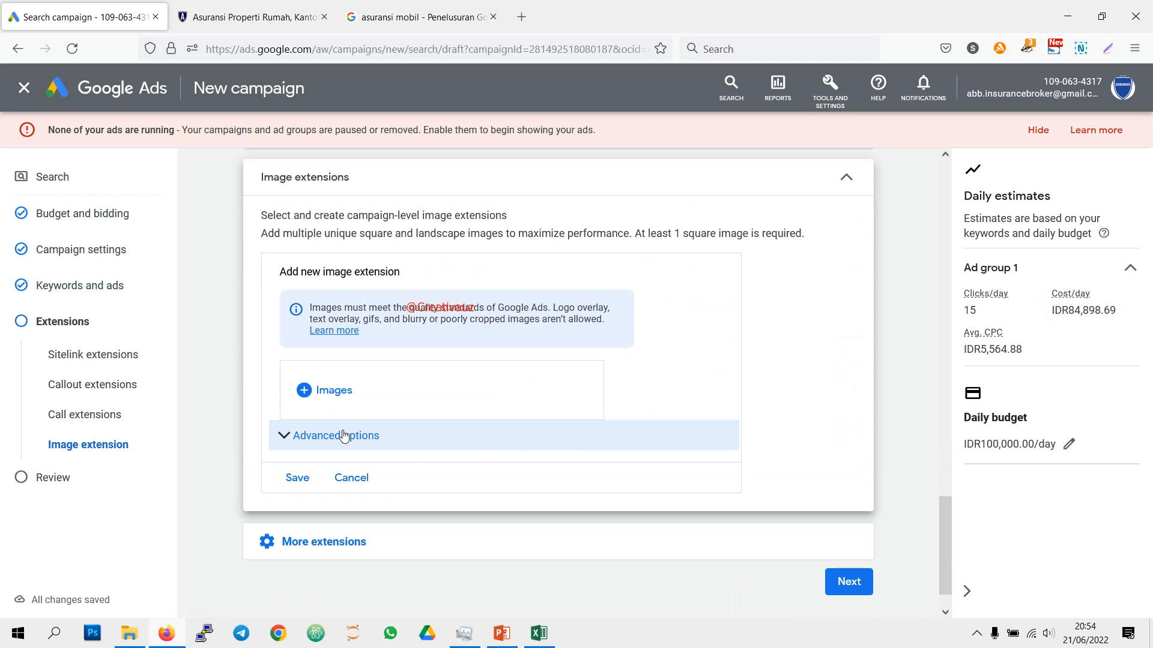
left_click(331, 391)
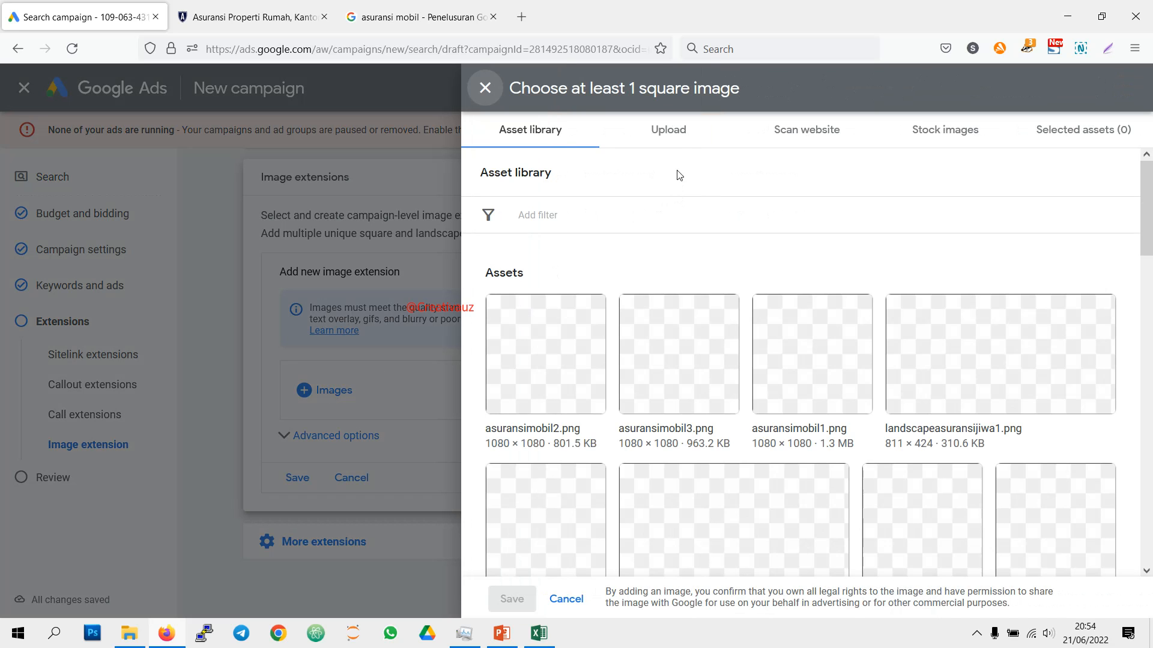
scroll(728, 244, "down", 4)
scroll(730, 268, "down", 4)
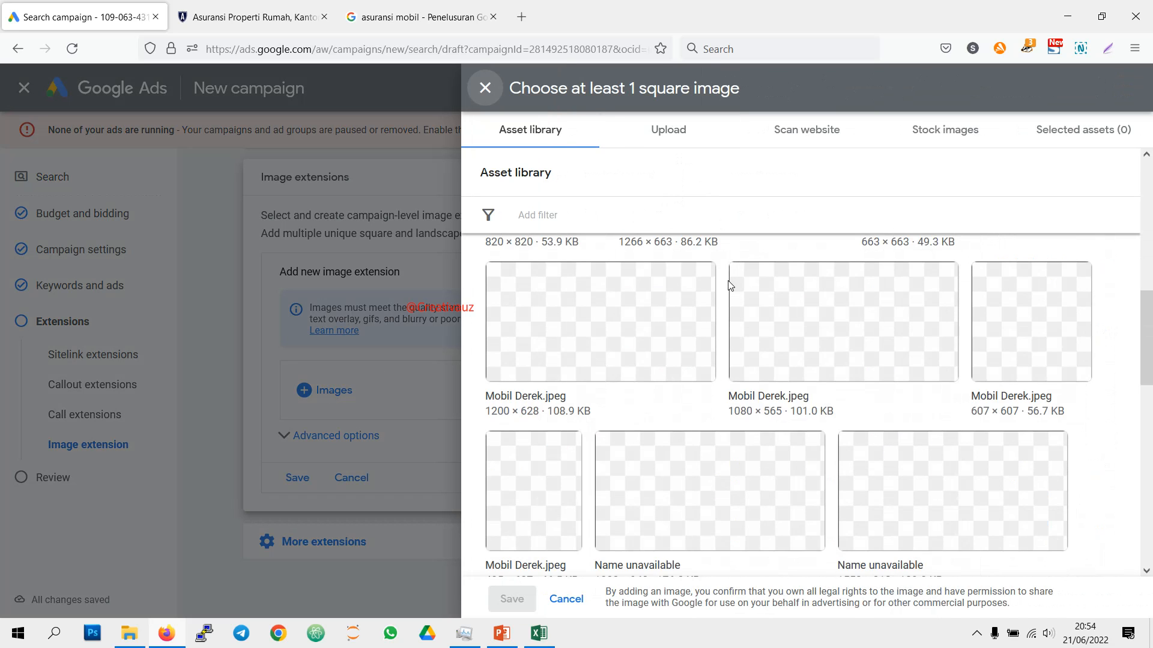
scroll(729, 286, "down", 5)
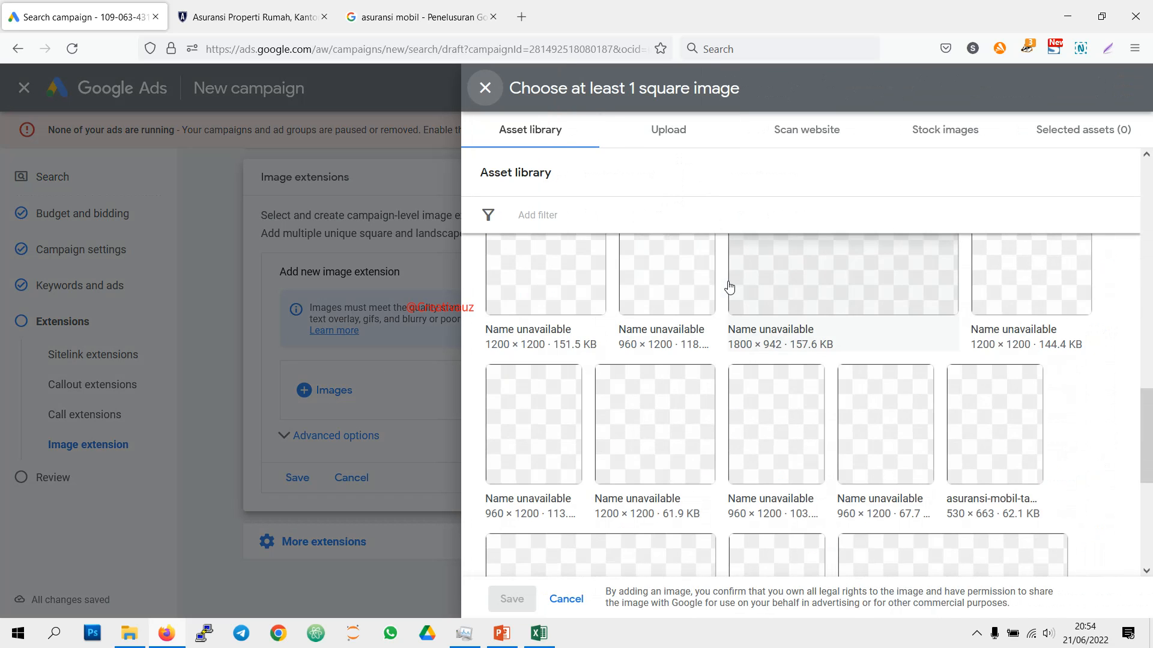
scroll(729, 288, "down", 4)
scroll(729, 287, "down", 1)
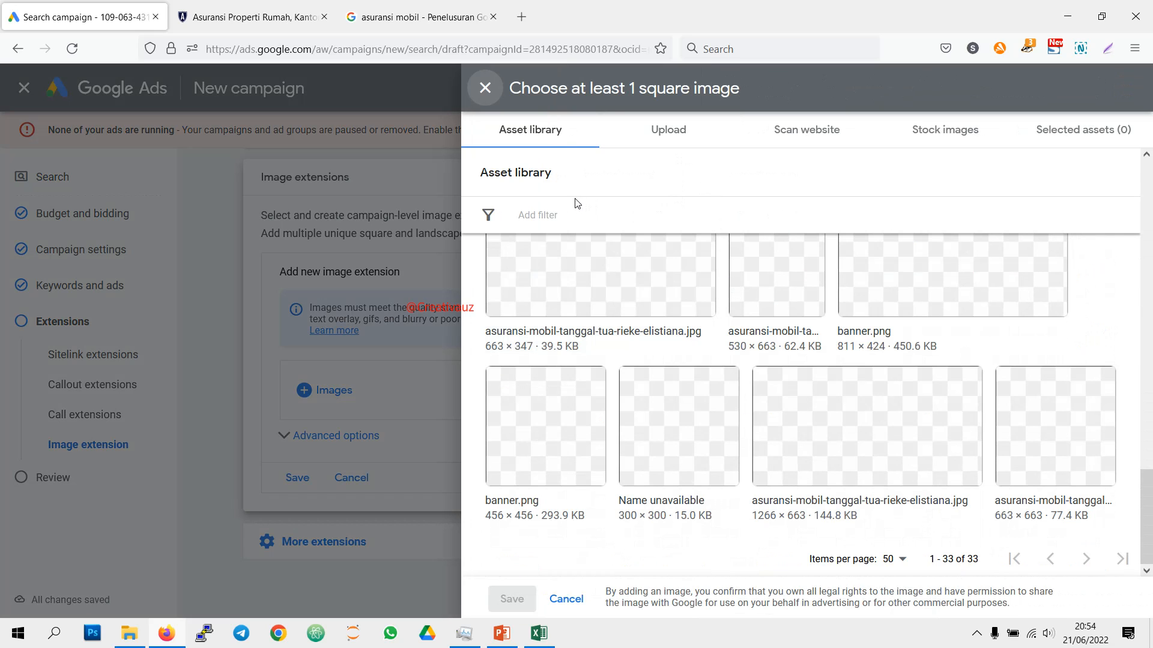
left_click(485, 89)
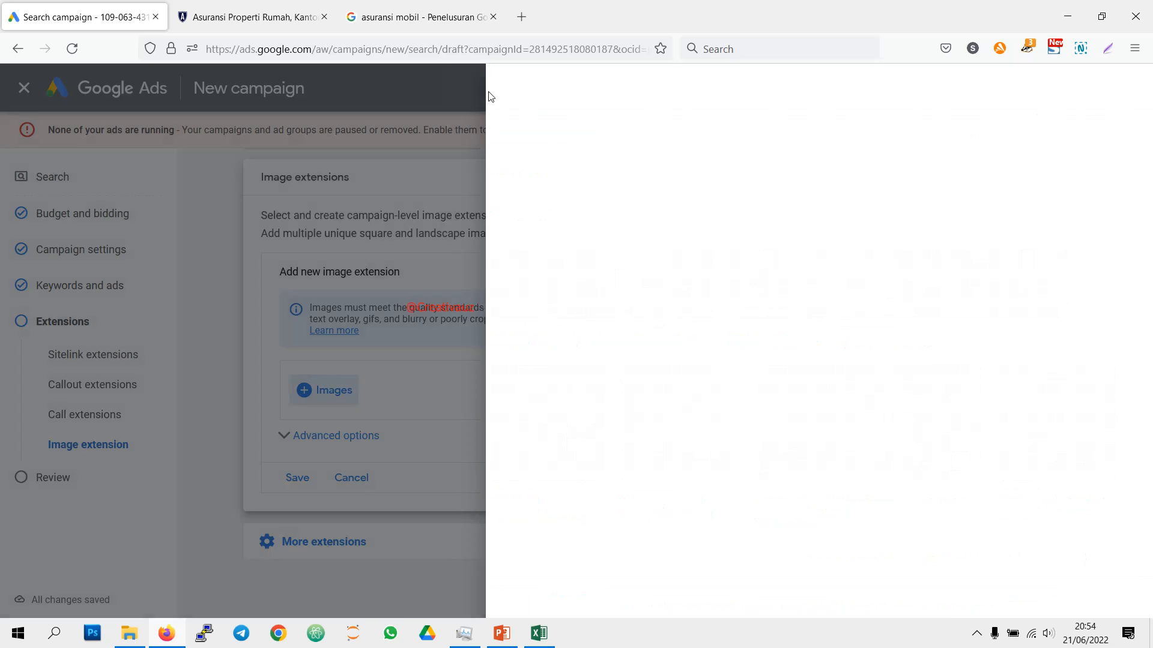
left_click(350, 479)
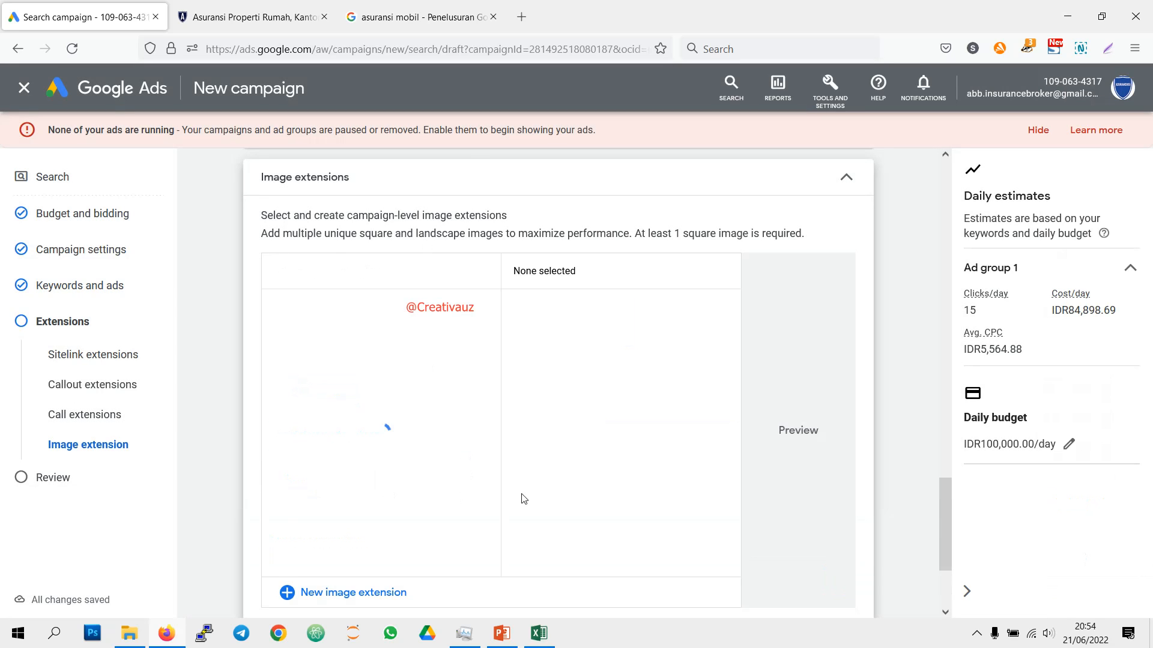
scroll(538, 460, "down", 3)
scroll(538, 460, "up", 1)
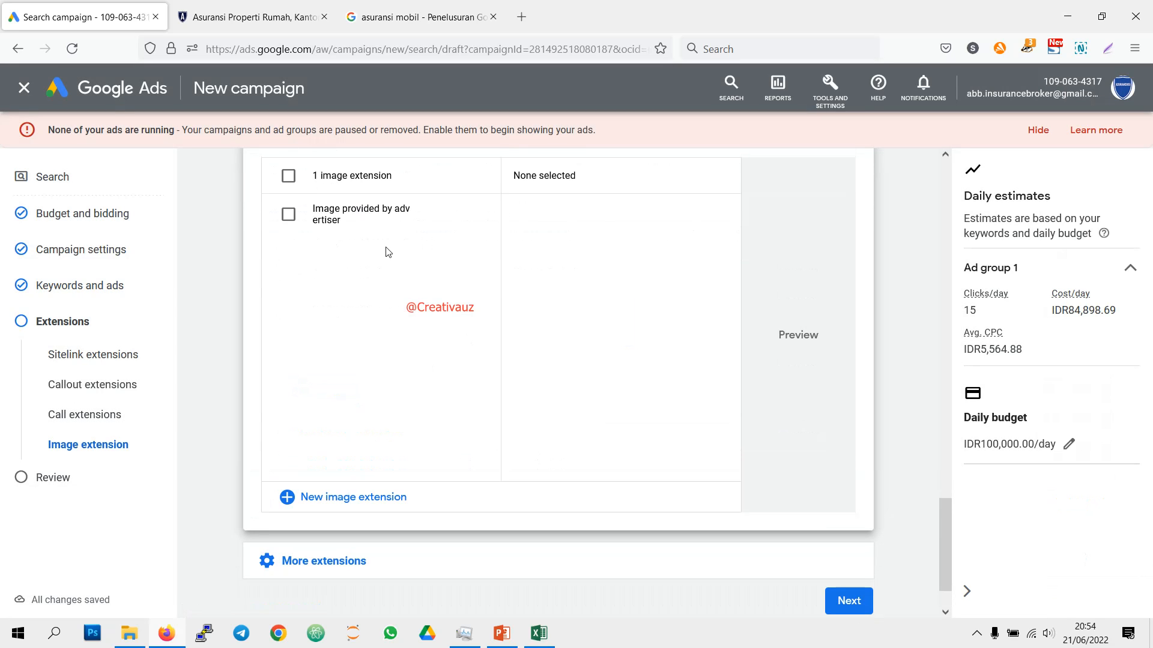
Step: Proceed to the campaign review and check its objective, budget, campaign settings, keywords, ads and extensions
left_click(855, 609)
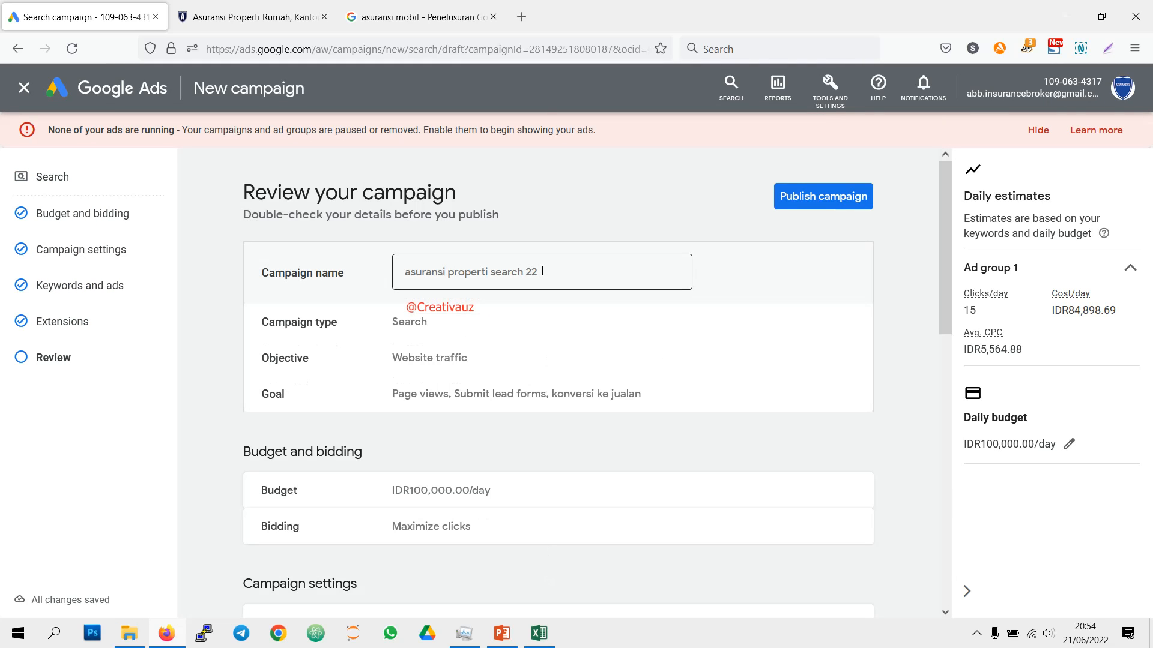
scroll(542, 271, "down", 12)
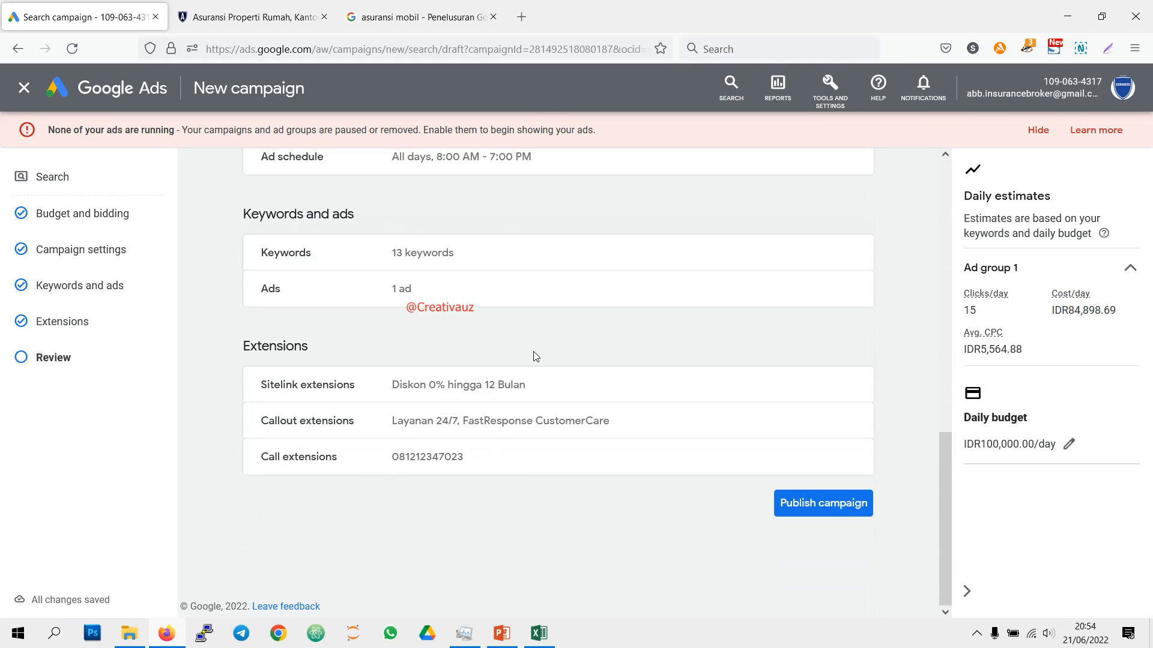
scroll(543, 414, "up", 6)
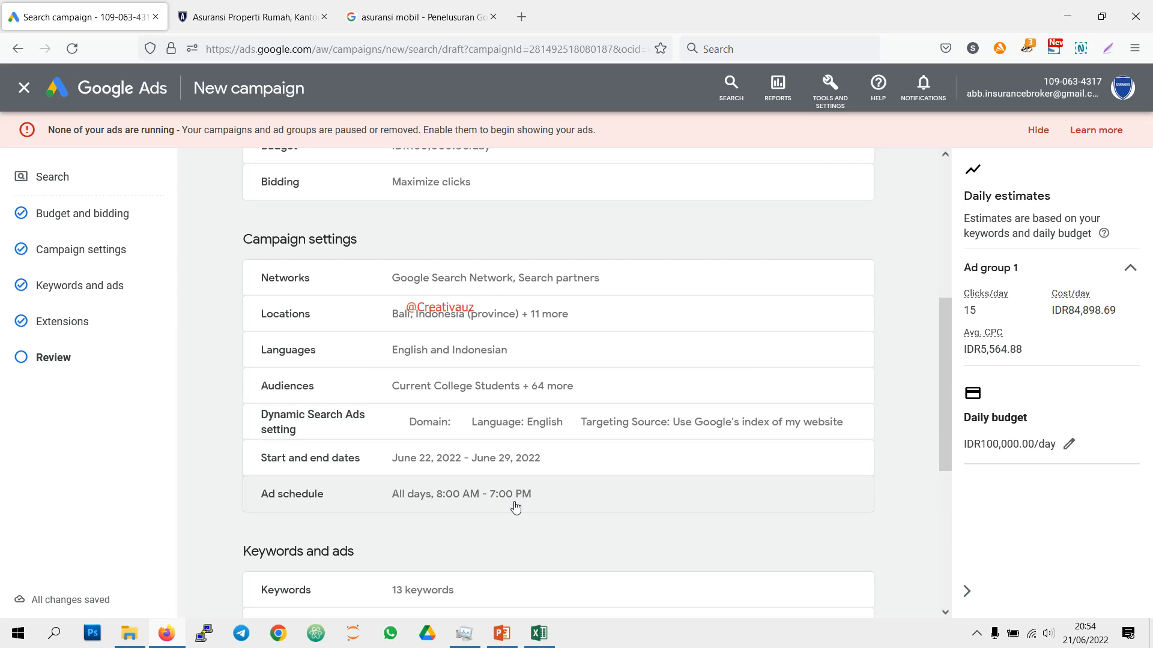
scroll(515, 507, "up", 5)
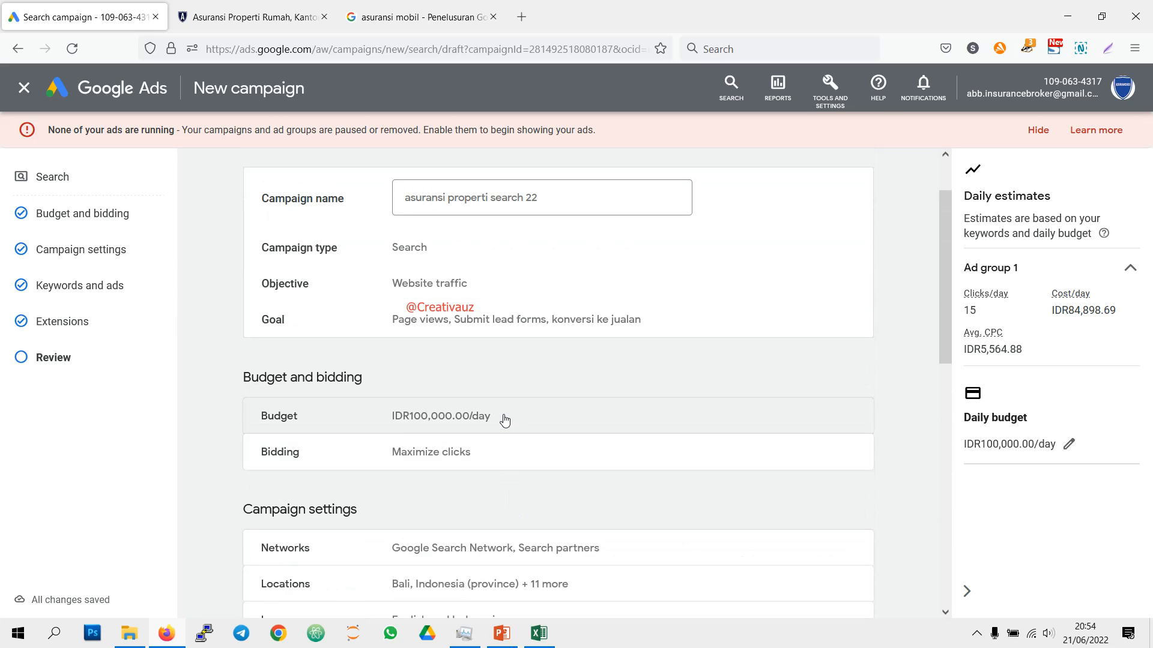
scroll(503, 470, "down", 10)
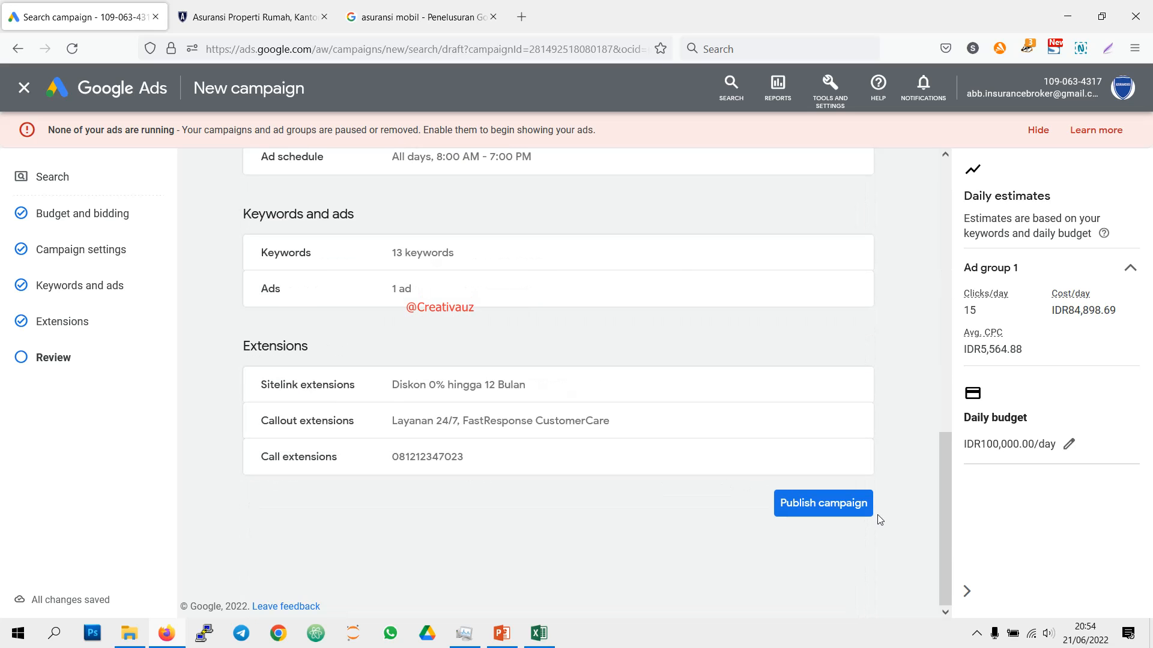
Step: Return to the extensions and upload asuransiproperti1.png, asuransiproperti2.png and asuransiproperti3.png from the abb folder for a new image extension
left_click(88, 323)
scroll(346, 350, "down", 5)
scroll(346, 354, "down", 10)
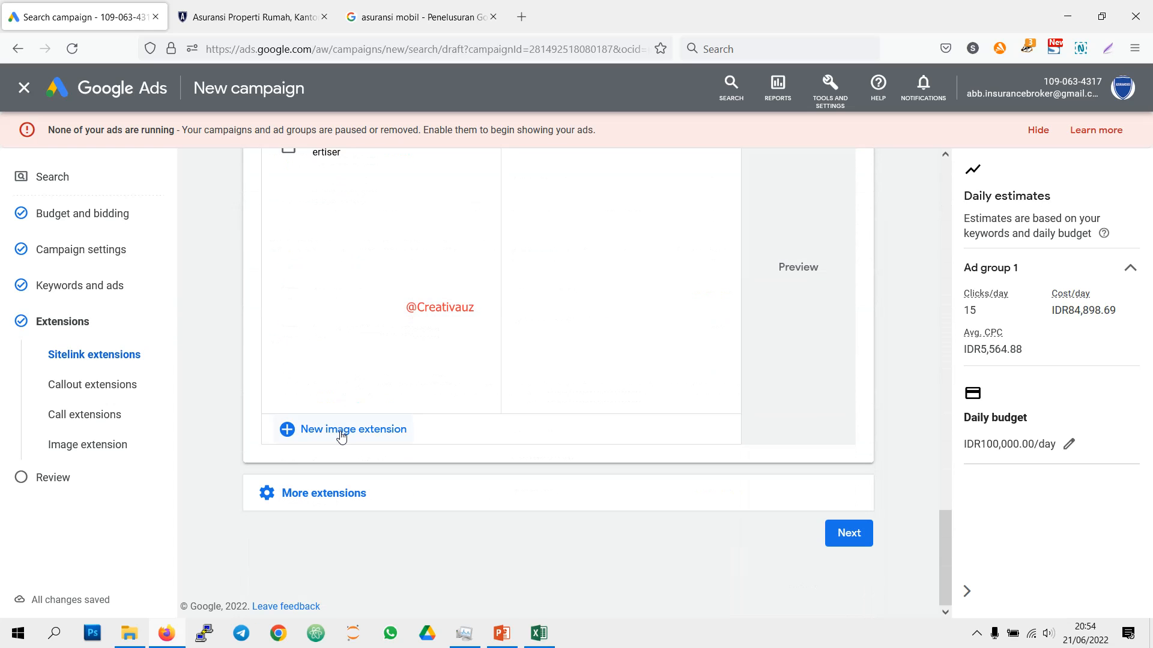
left_click(341, 429)
left_click(340, 391)
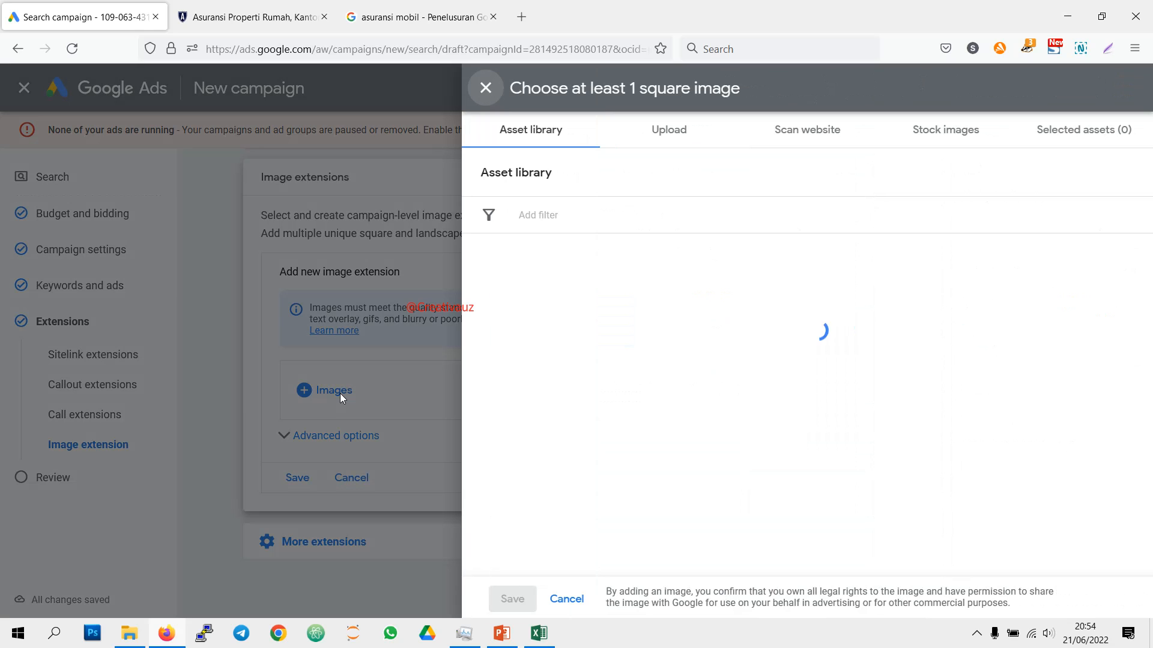
left_click(664, 131)
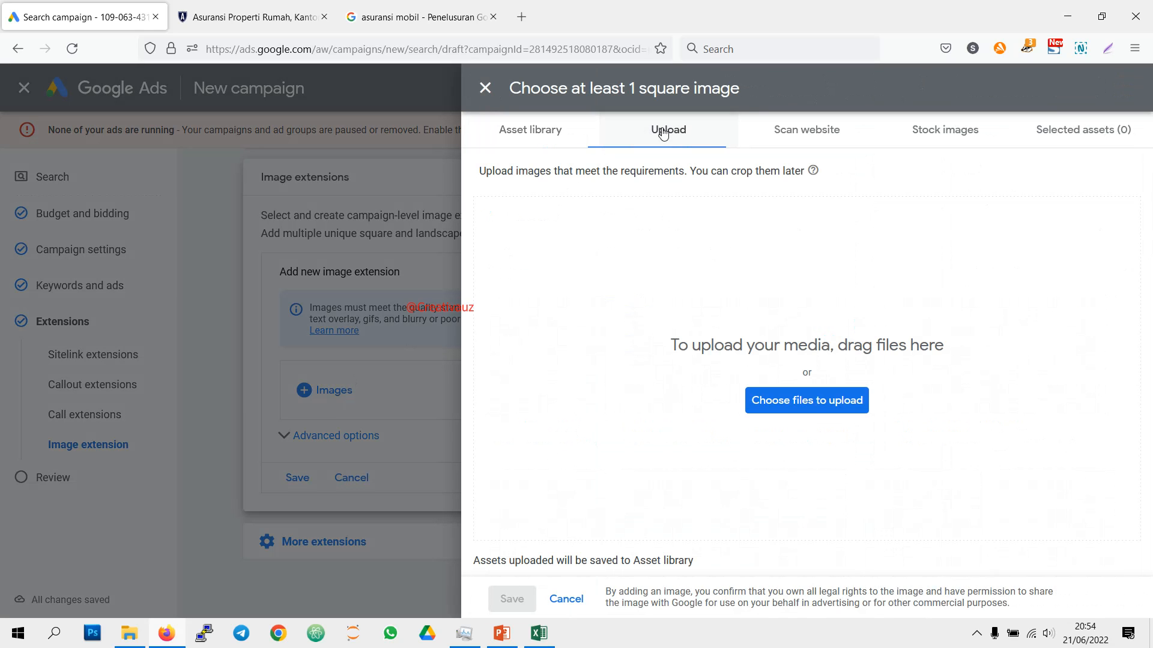
left_click(123, 636)
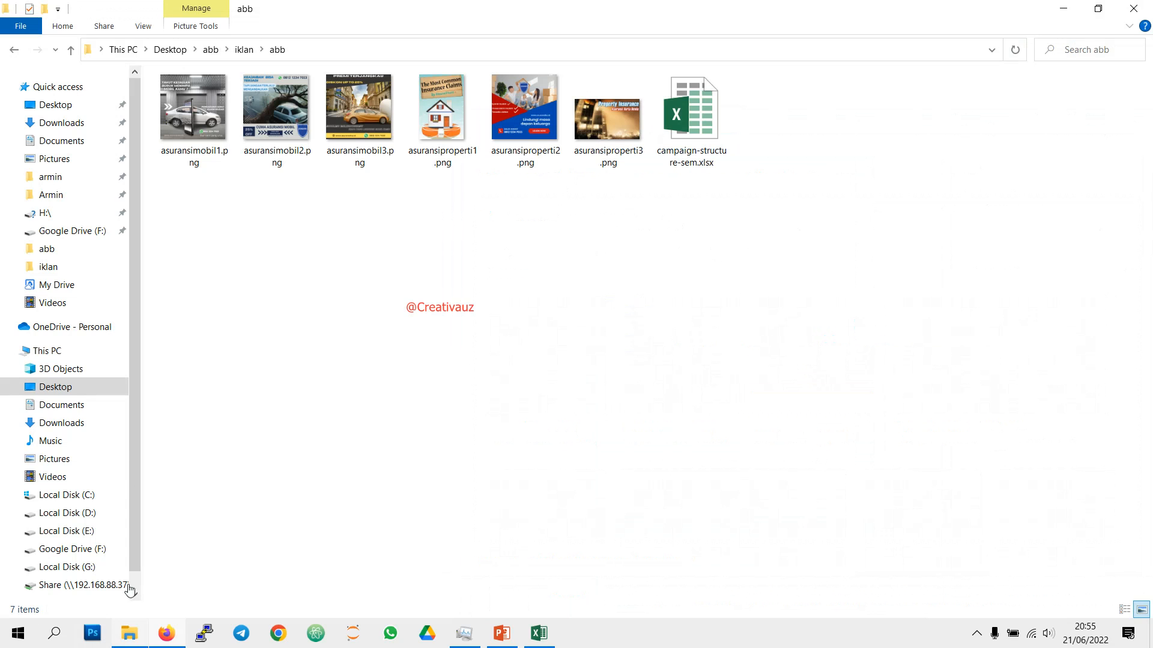
left_click_drag(630, 197, 740, 420)
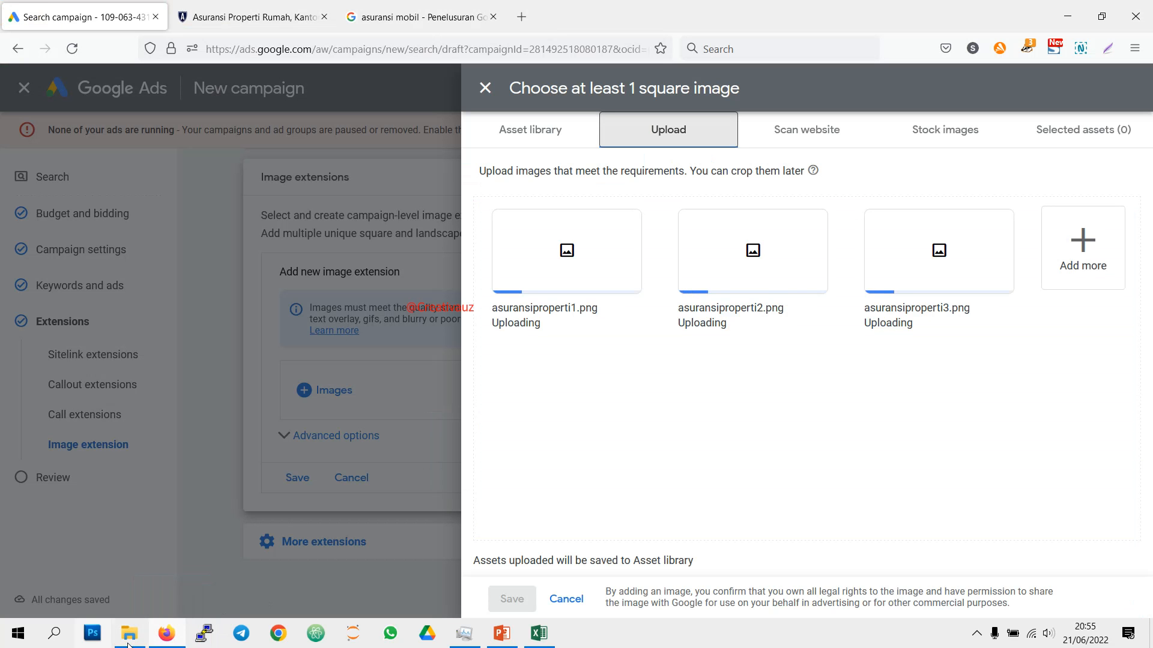
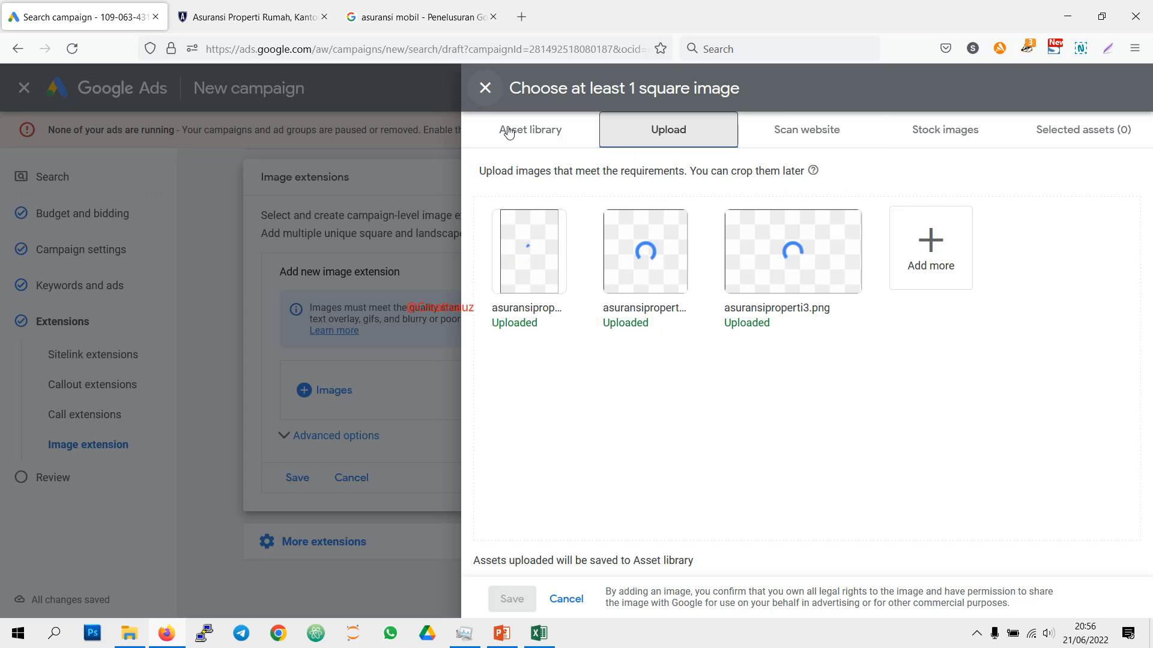
left_click(631, 257)
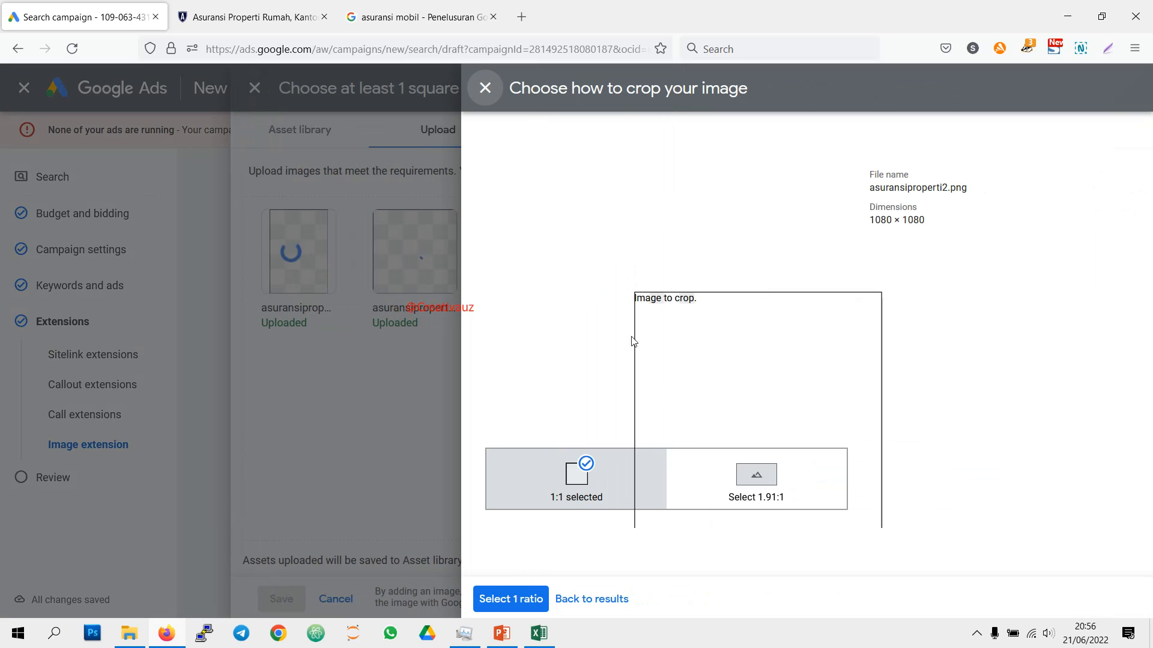
left_click(510, 599)
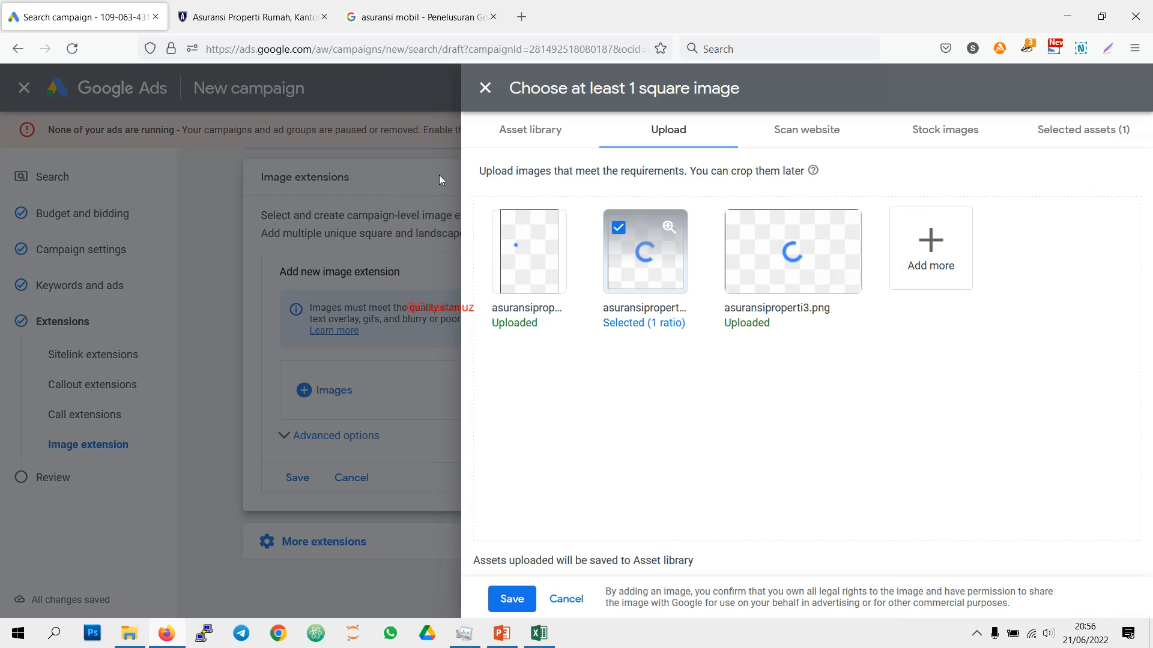
left_click(484, 92)
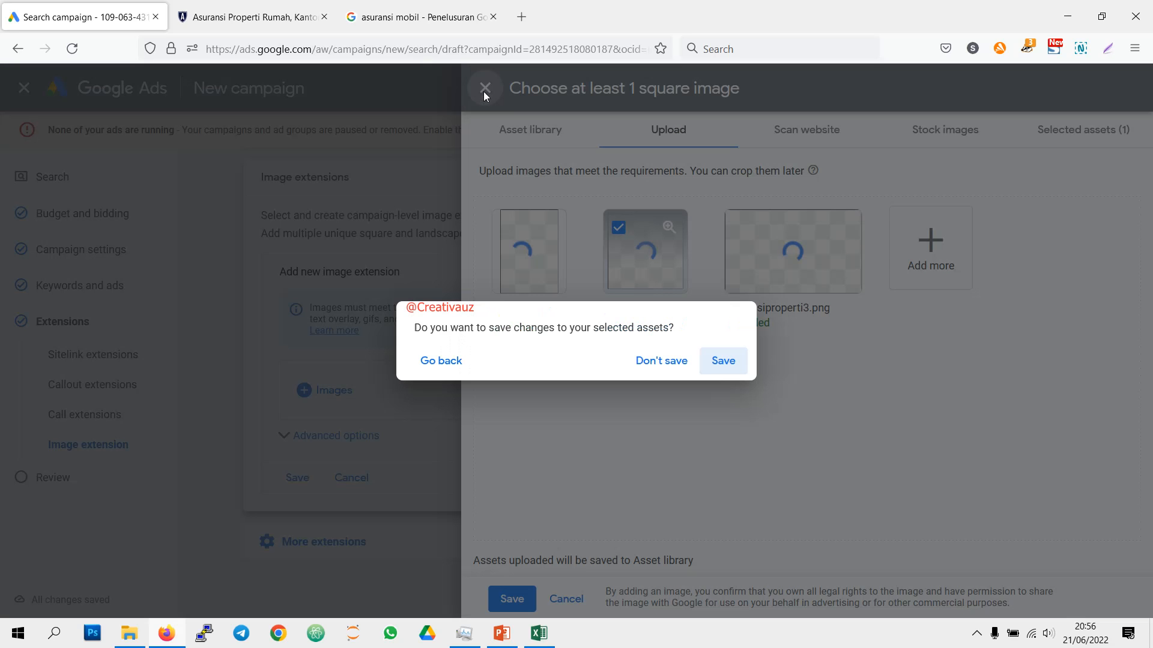
left_click(661, 361)
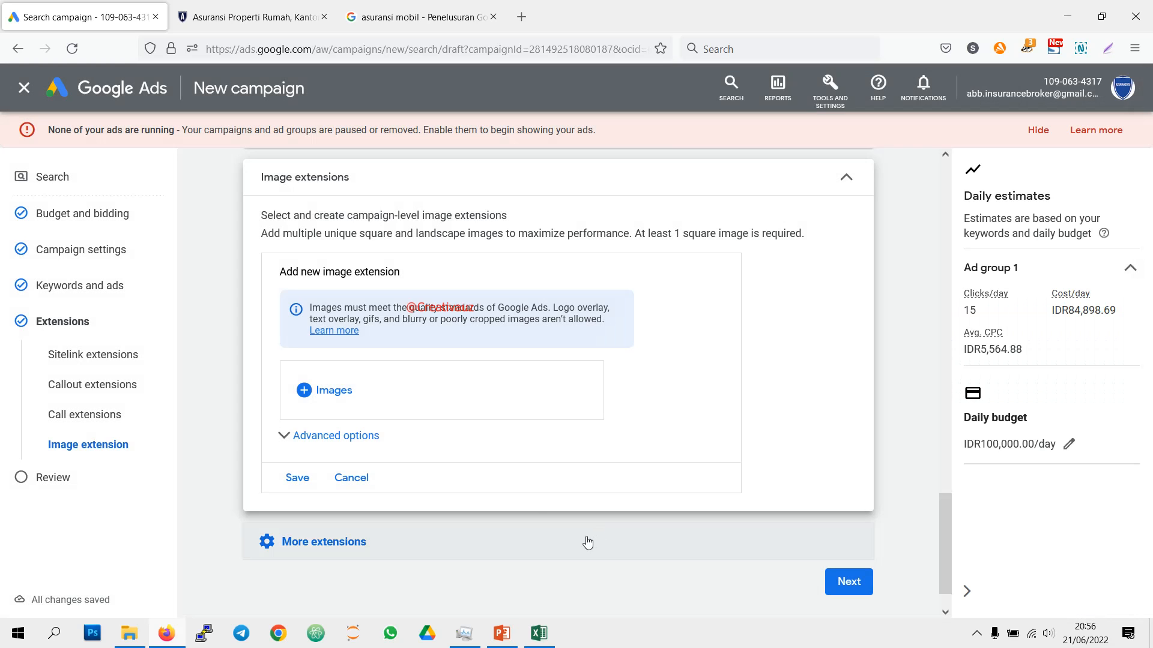
Step: Select the uploaded asuransiproperti1.png with a 1:1 crop for the new image extension, leaving the other uploads unused
left_click(319, 390)
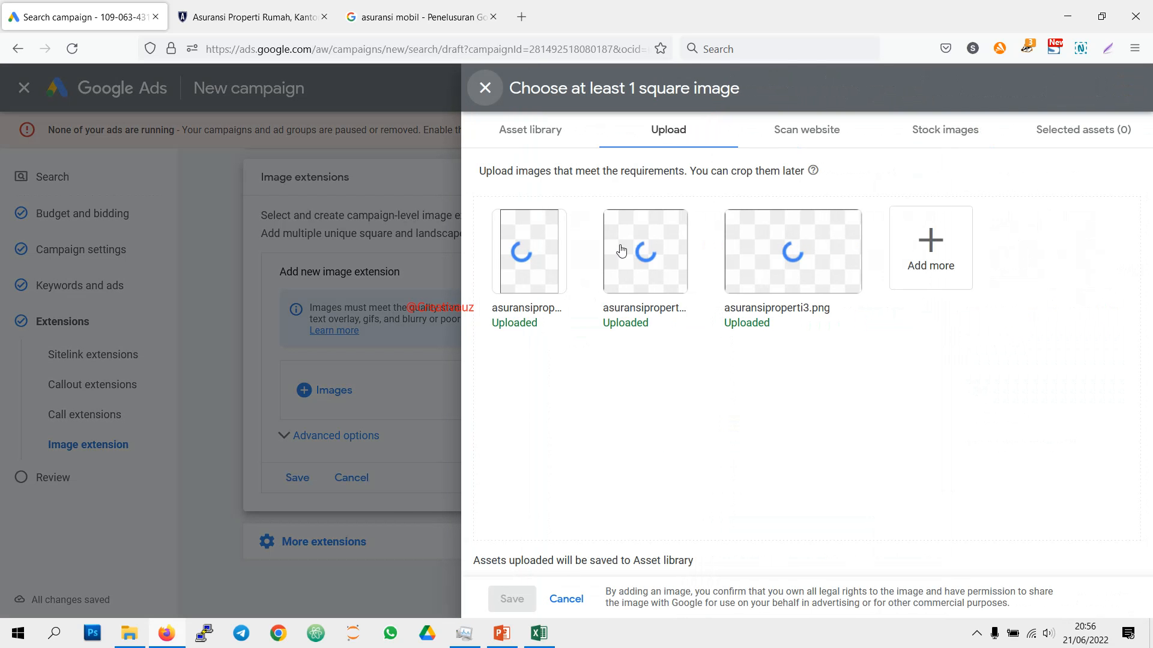
left_click(540, 271)
left_click(510, 598)
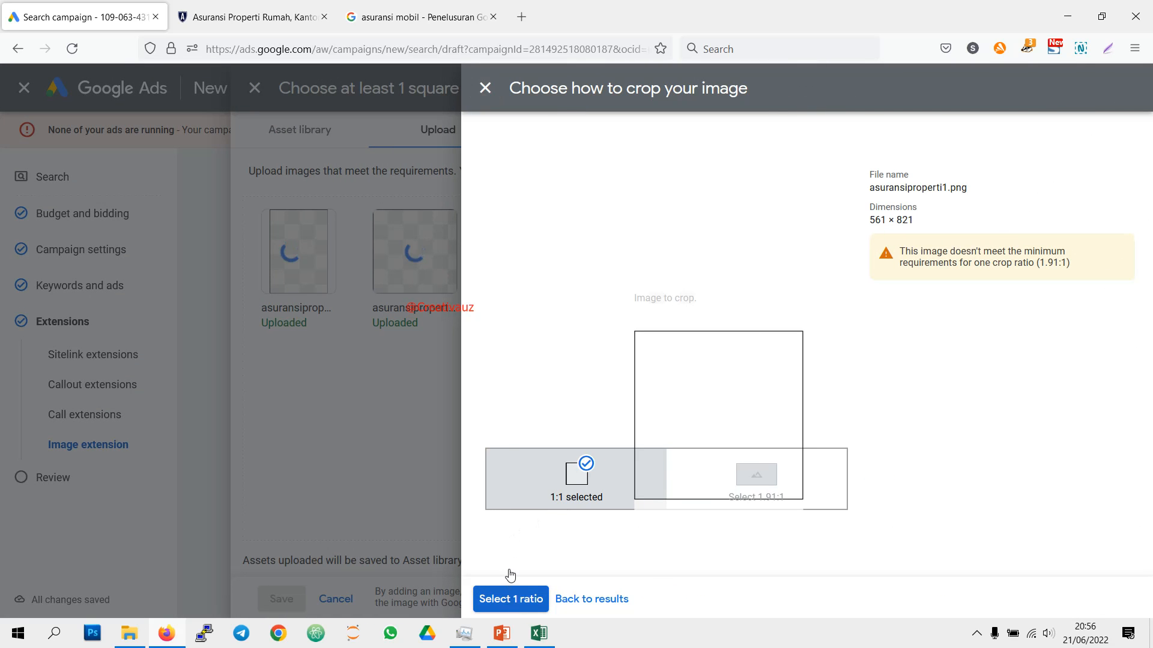
left_click(520, 598)
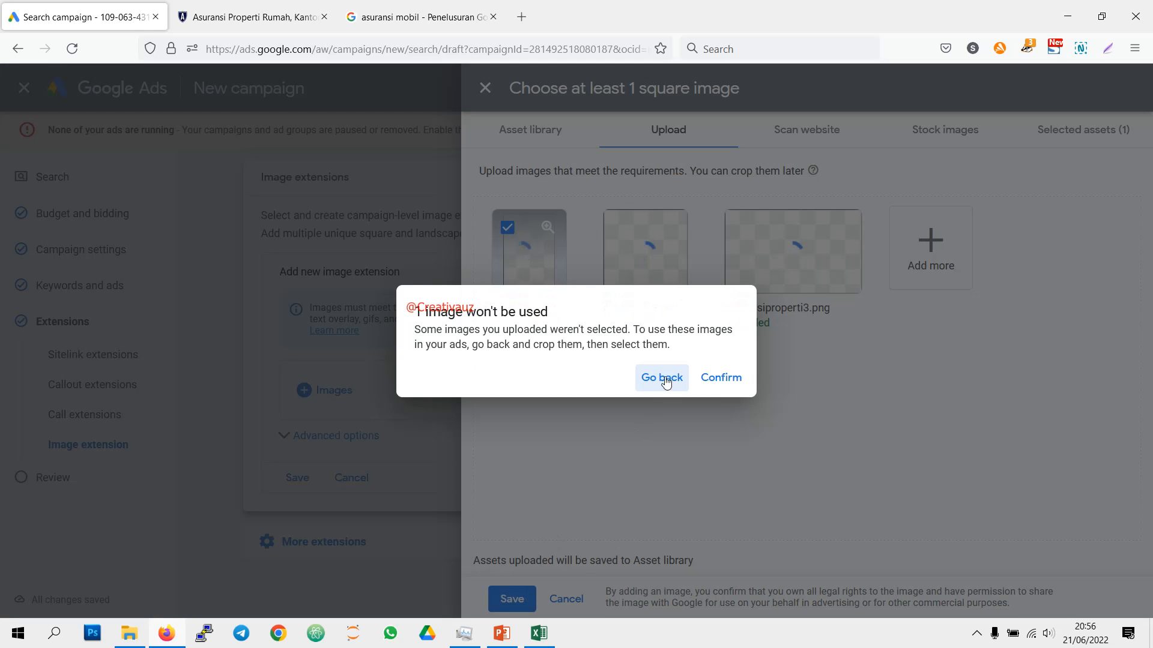
left_click(721, 379)
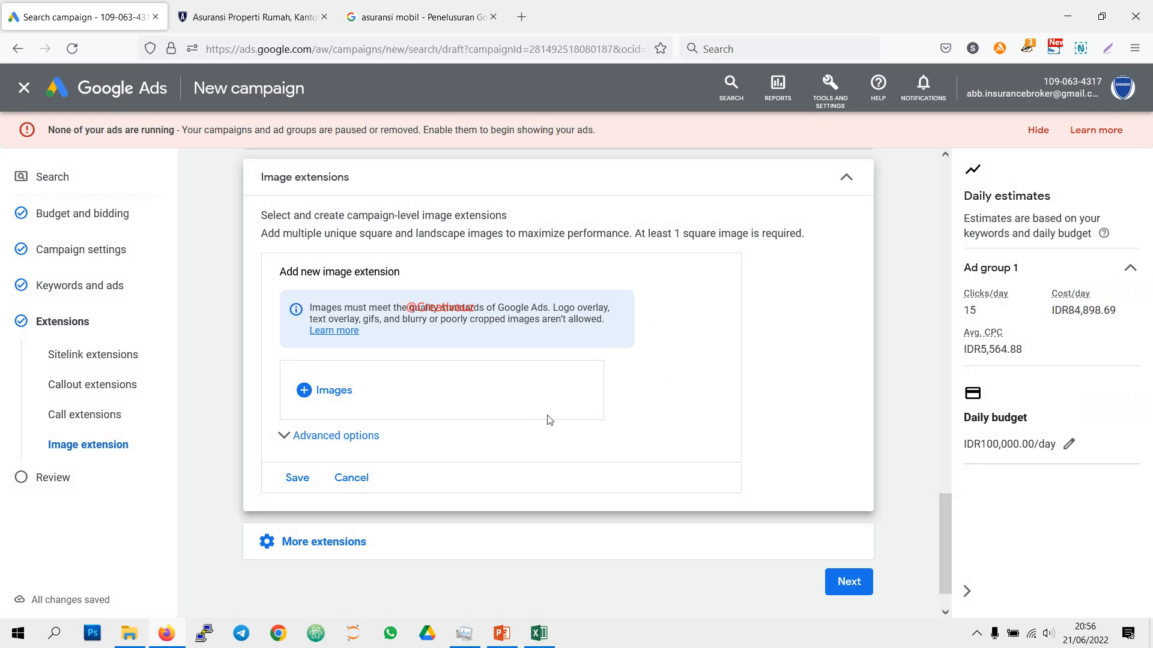
Step: Proceed to the campaign review and publish the asuransi properti search 22 campaign
left_click(849, 582)
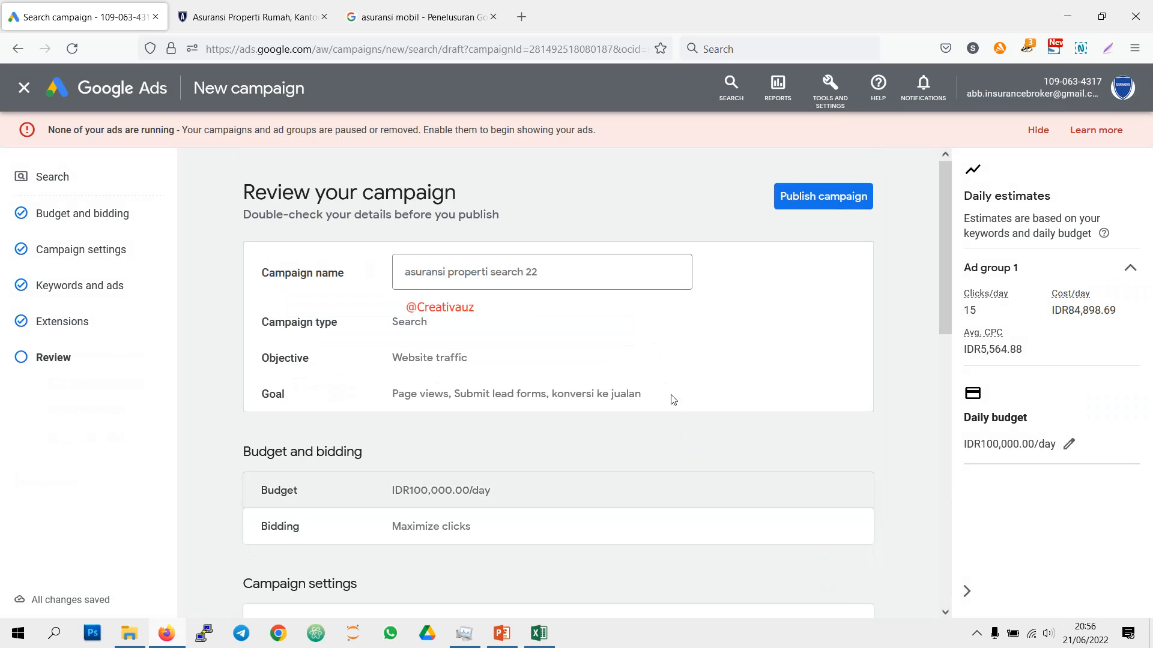
left_click(797, 206)
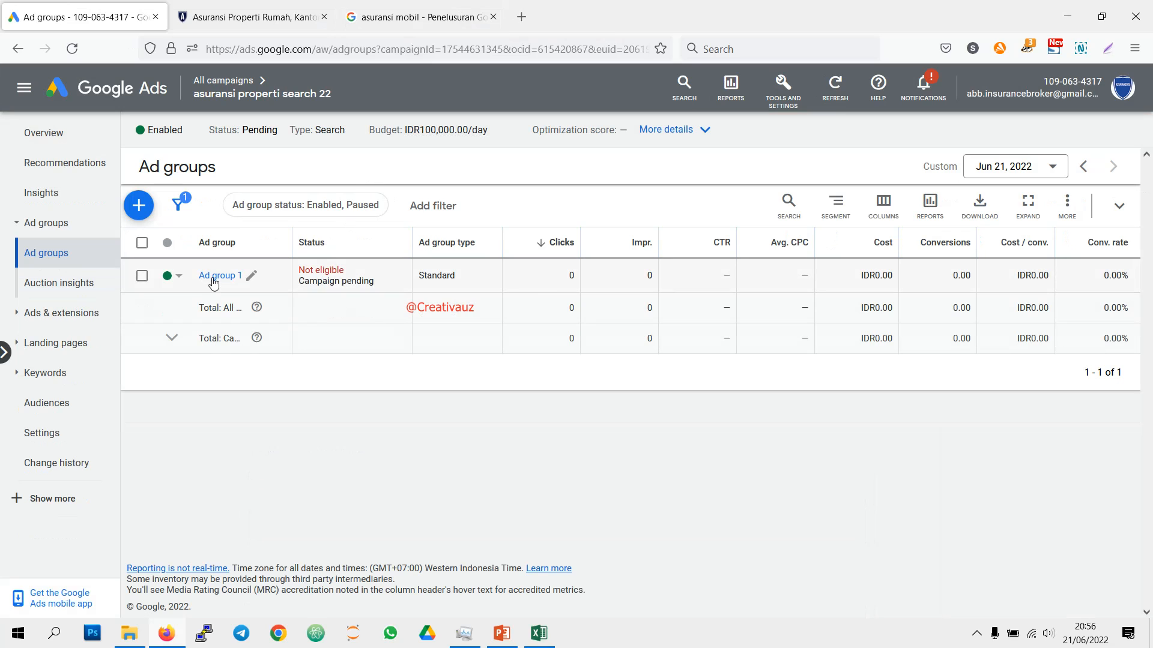
Step: Follow the notification about the campaign ending soon to its start and end dates, and set the start date to Jun 21, 2022
left_click(918, 96)
left_click(705, 240)
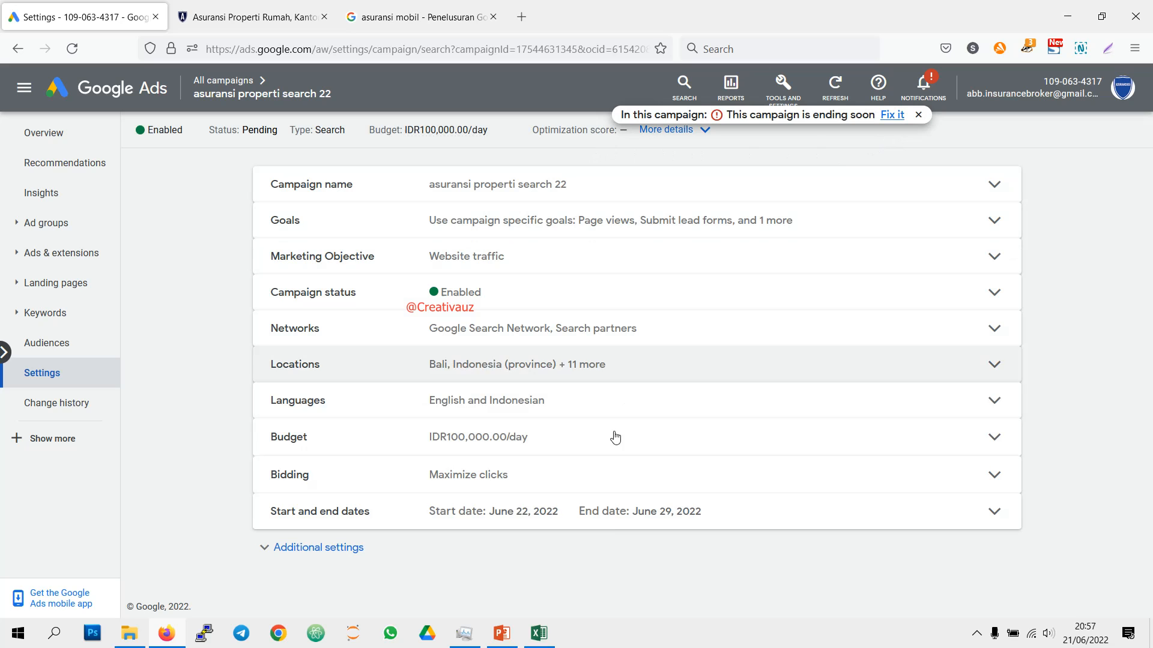
left_click(621, 511)
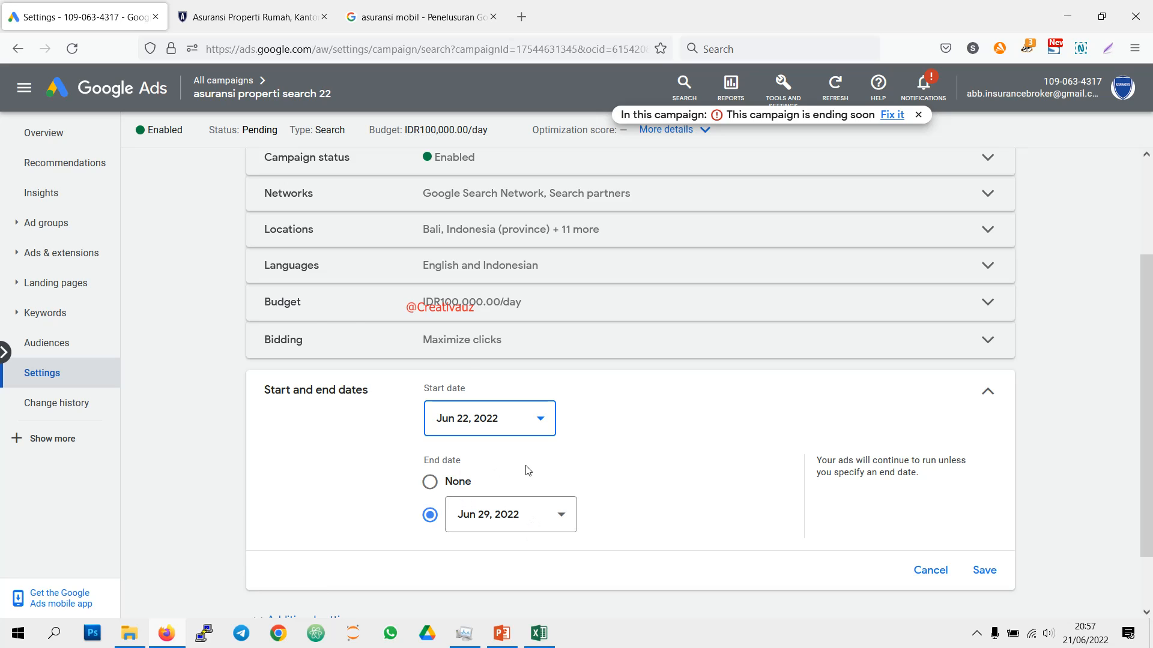
scroll(527, 470, "down", 2)
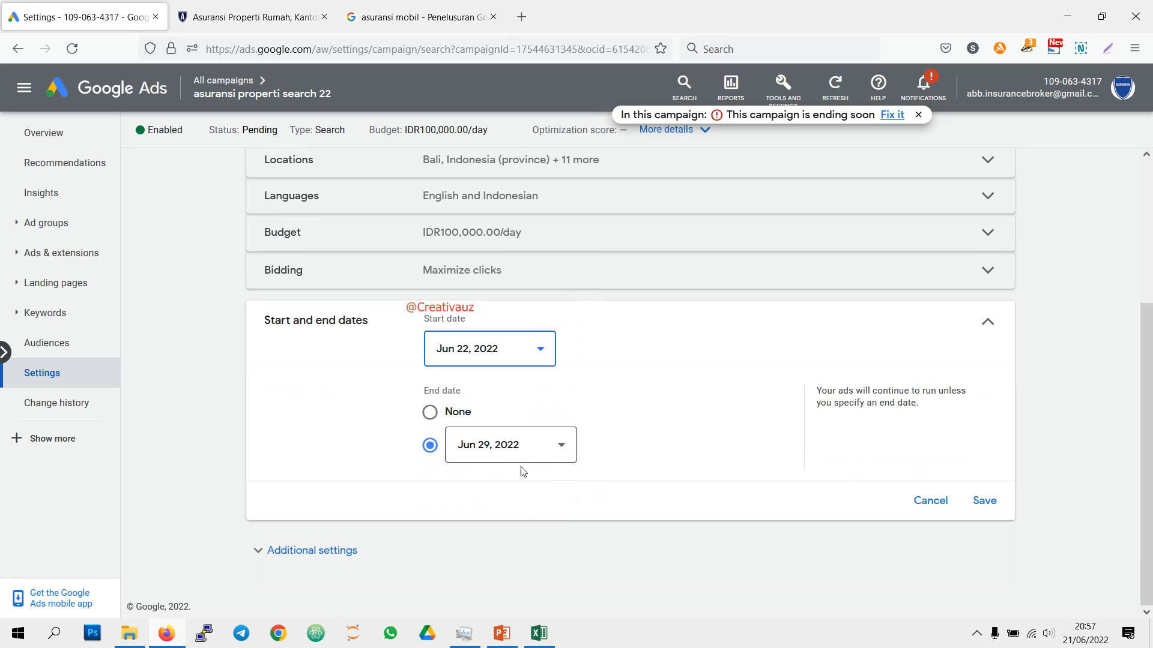
left_click(919, 116)
left_click(492, 366)
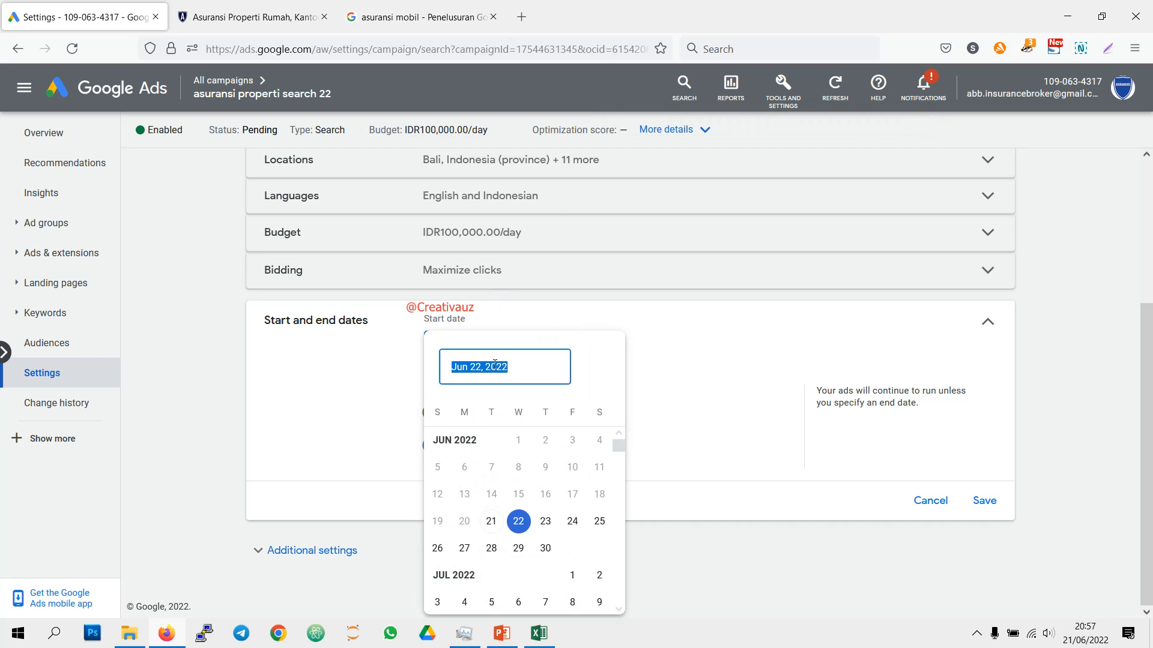
left_click(491, 521)
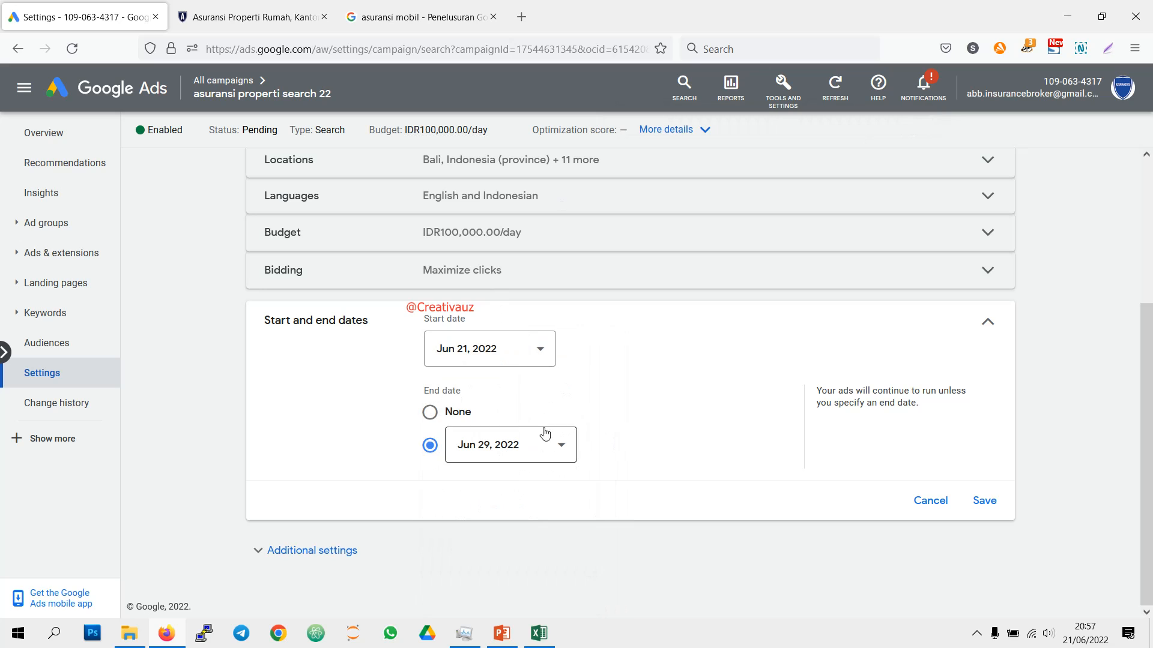
Step: Set the campaign's end date to None and save the date settings
left_click(522, 452)
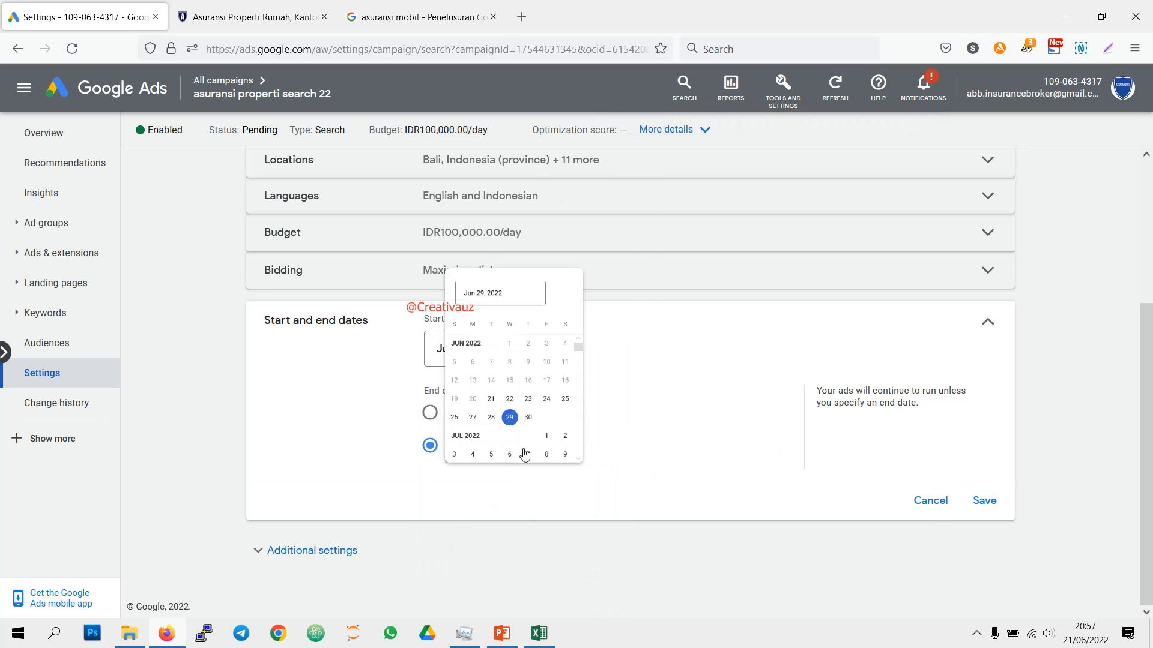
left_click(711, 447)
left_click(430, 412)
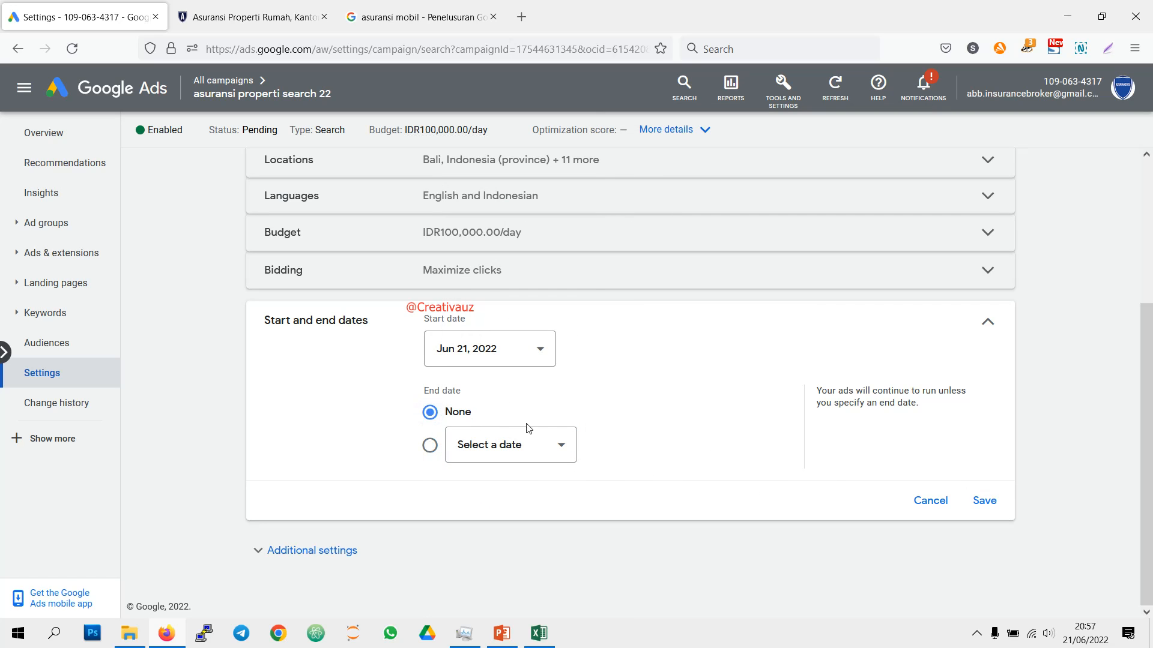
left_click(980, 504)
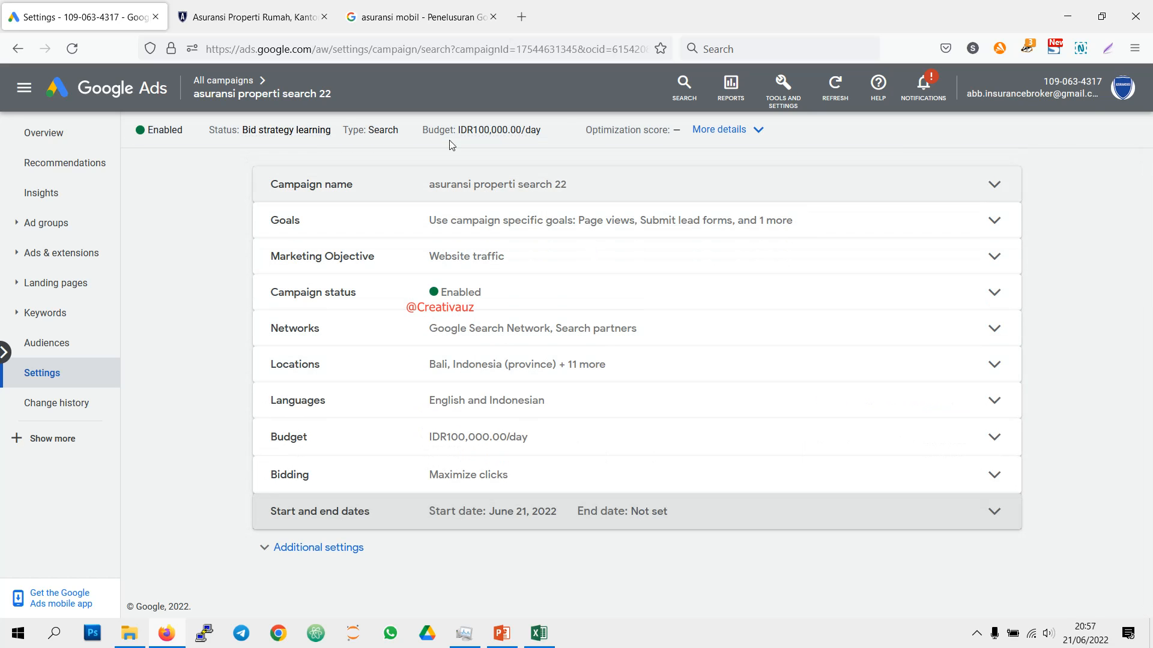
Step: Check the list of all campaigns, then examine the account overview's clicks, cost, keywords, searches, demographics and device performance
left_click(237, 80)
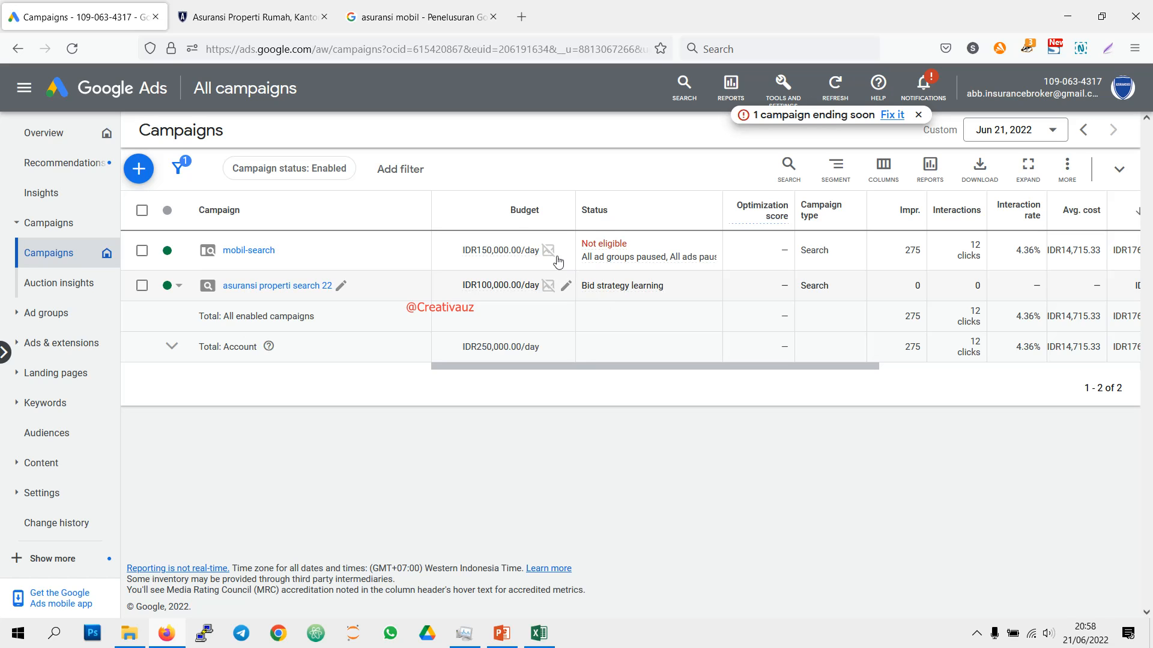
left_click(58, 133)
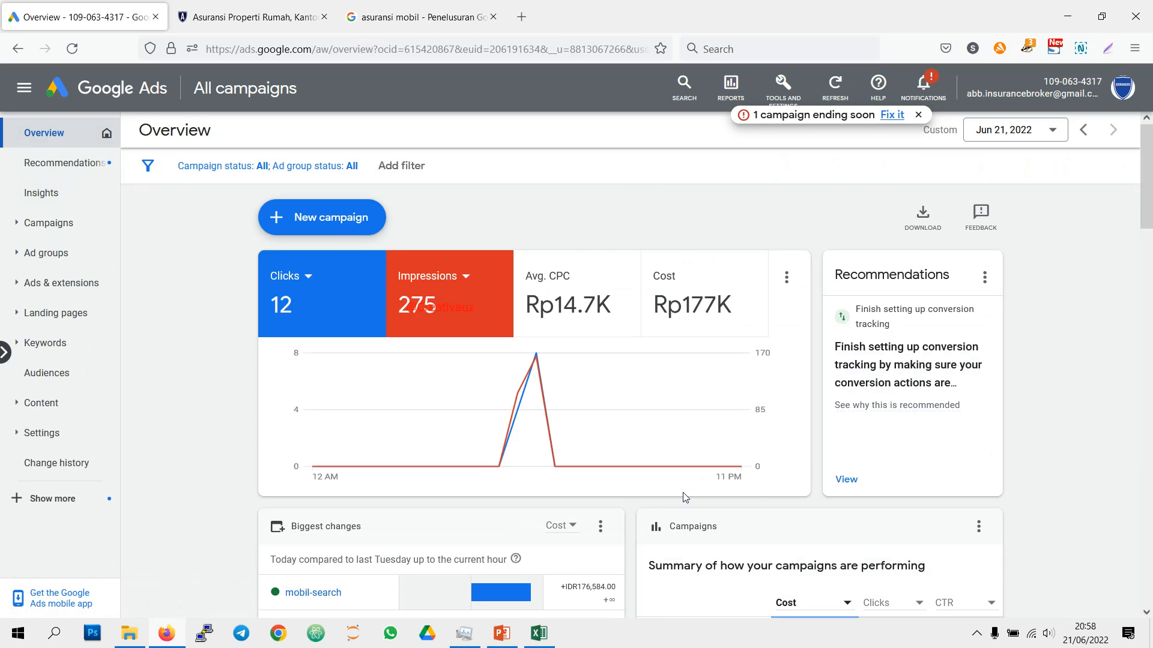
scroll(684, 497, "down", 3)
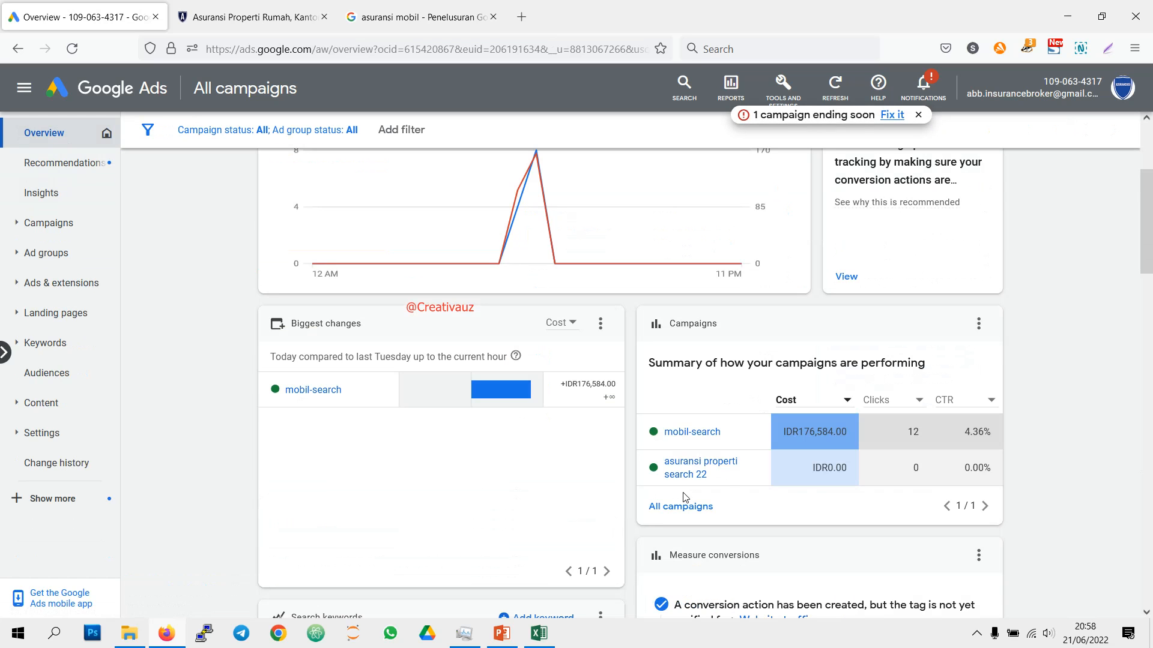
scroll(684, 498, "down", 5)
scroll(681, 500, "down", 3)
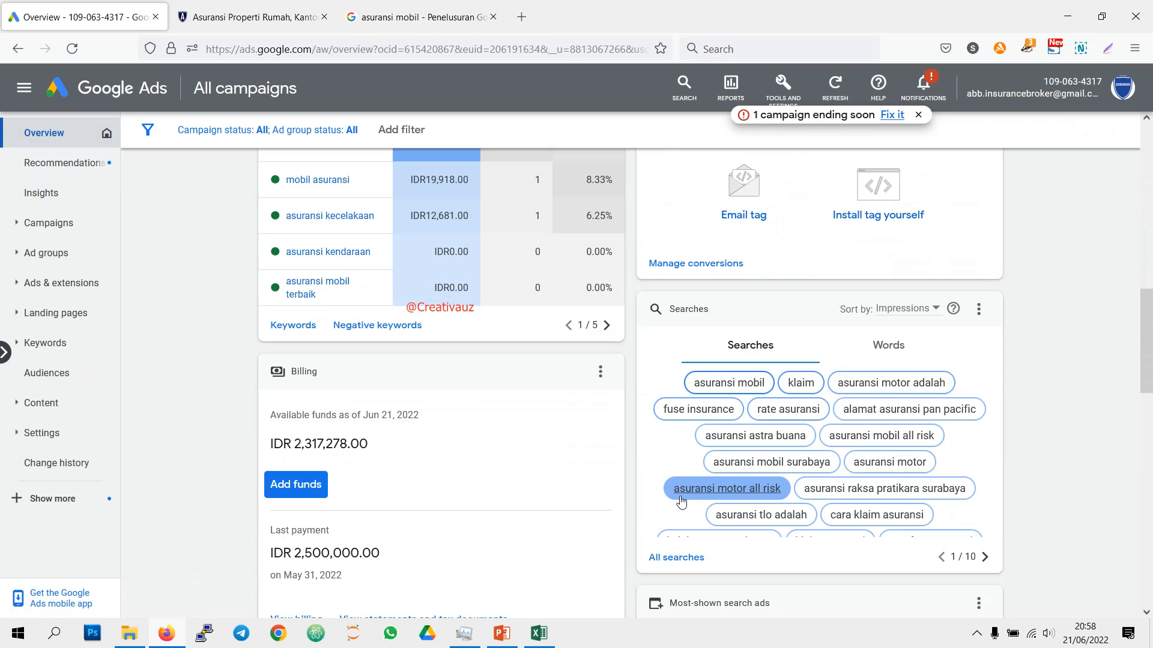
scroll(681, 500, "down", 6)
scroll(682, 500, "down", 3)
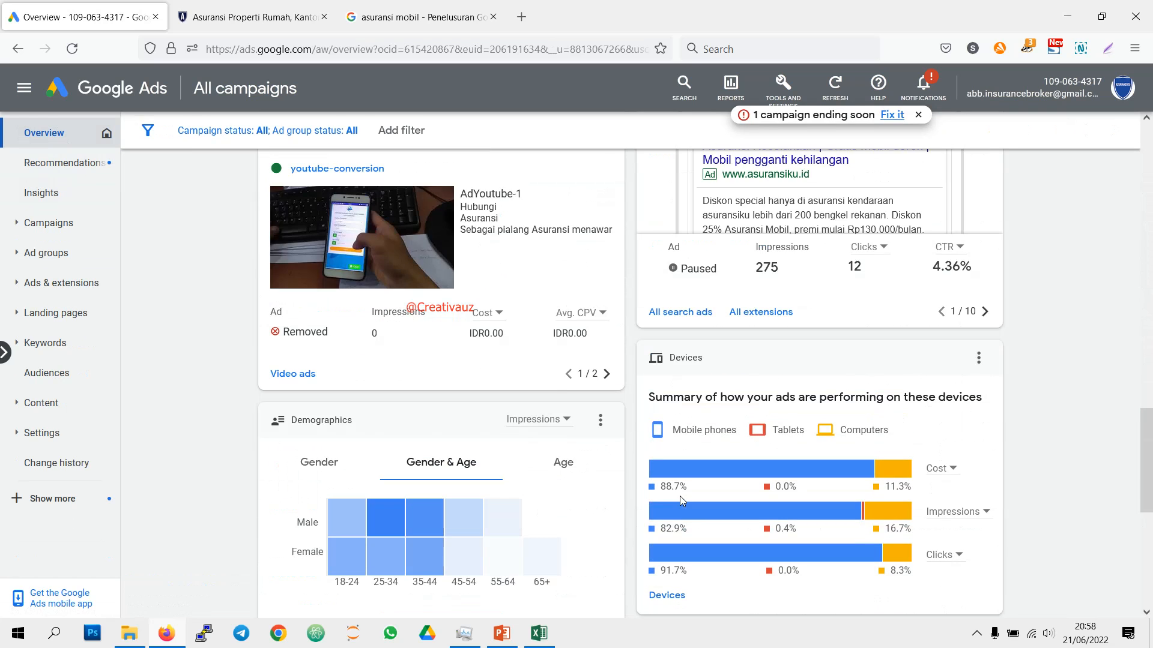
scroll(682, 501, "down", 6)
scroll(683, 500, "up", 15)
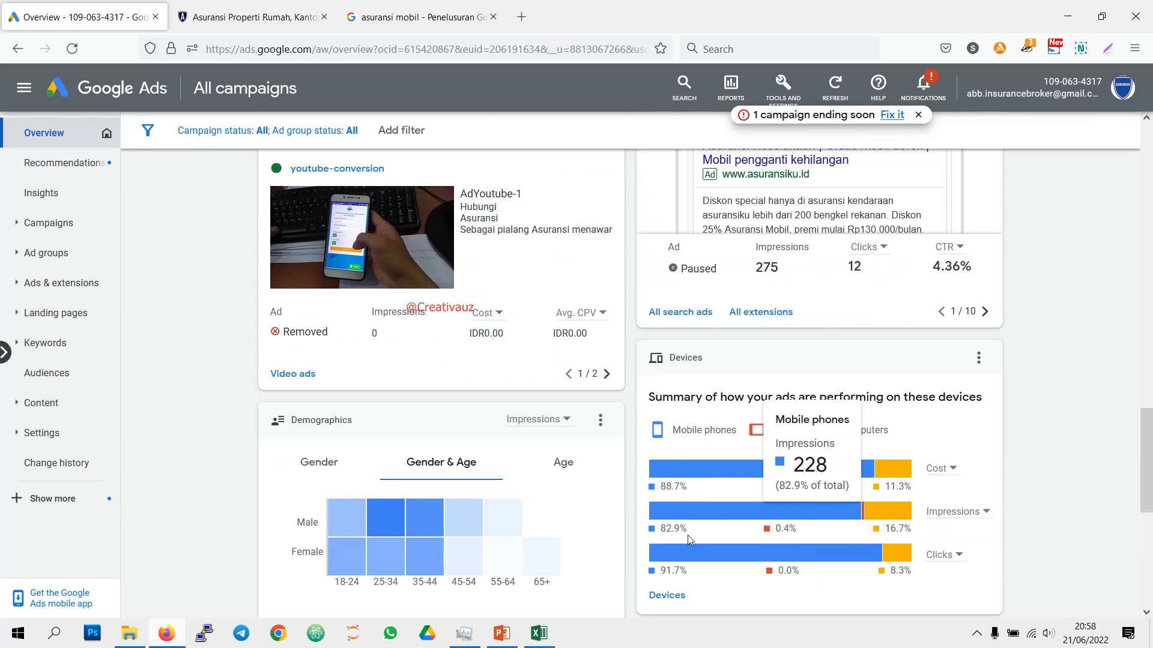
scroll(686, 569, "up", 7)
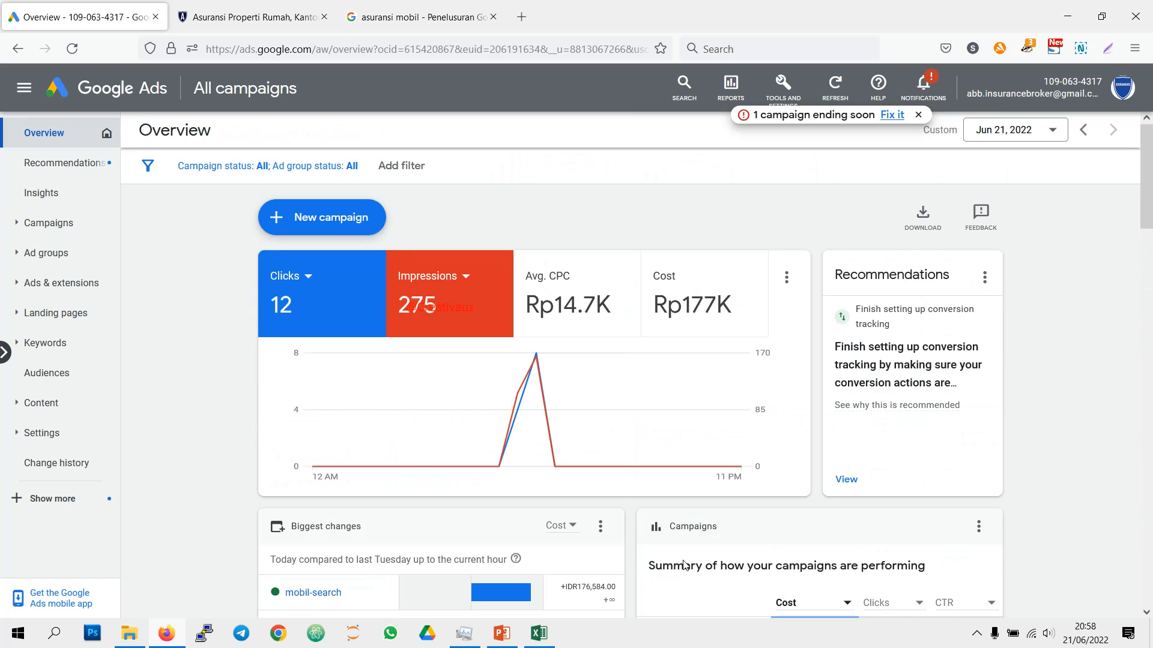
Step: Follow the fix for the campaign ending soon and pause the mobil-search campaign
left_click(891, 114)
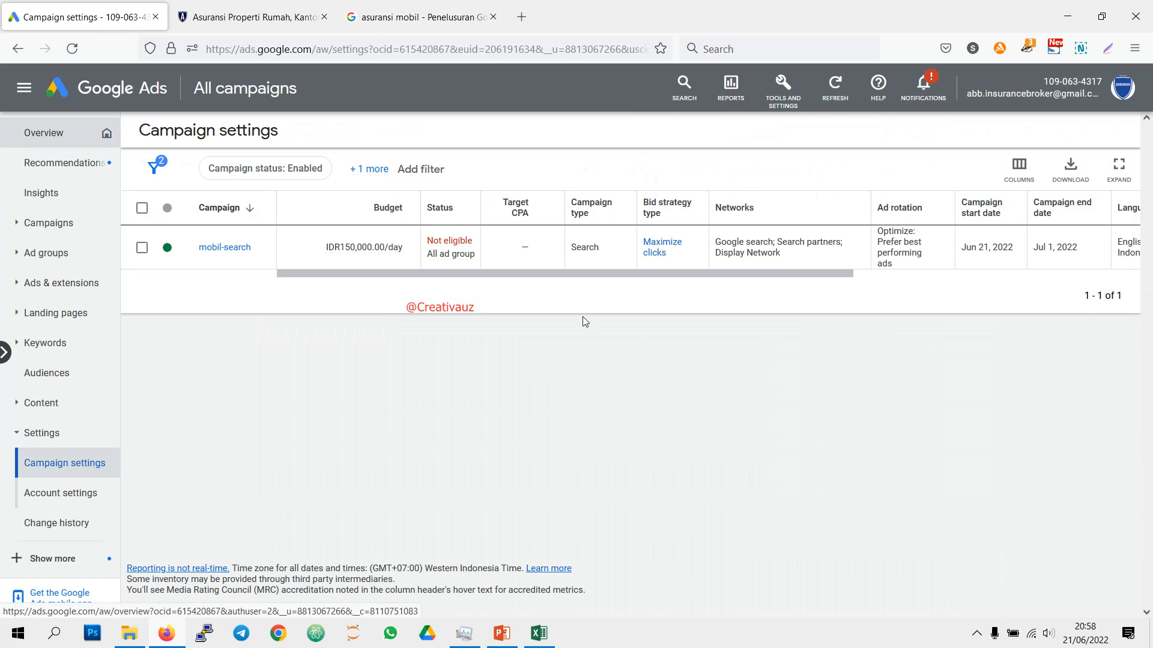
mouse_move(450, 243)
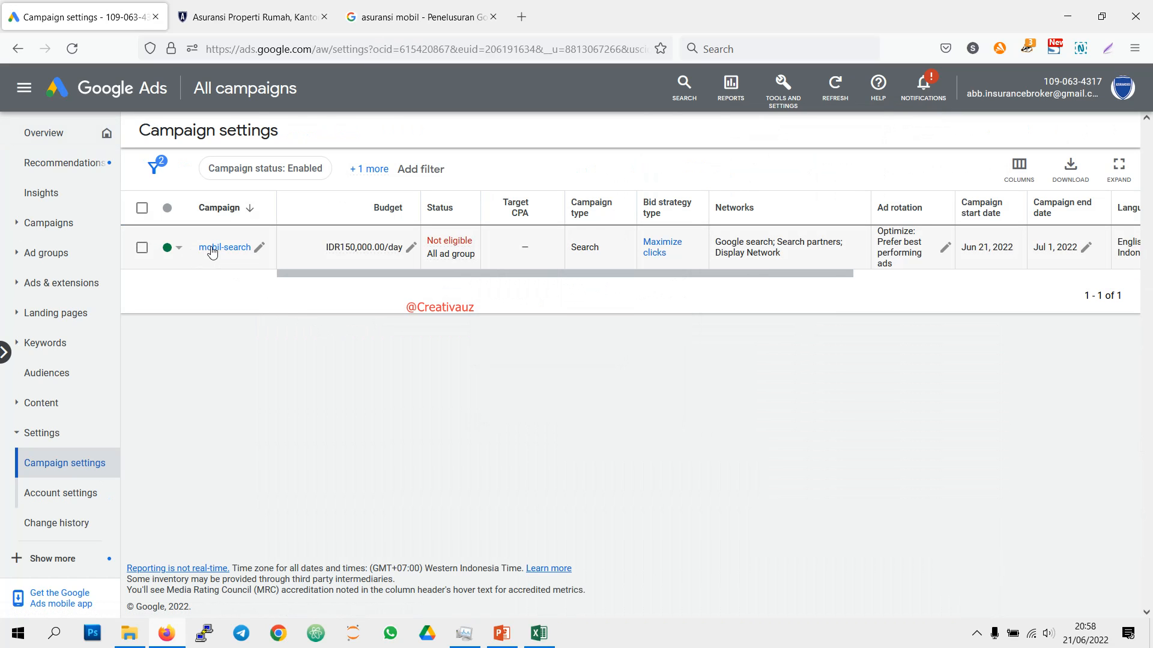
left_click(182, 252)
left_click(193, 295)
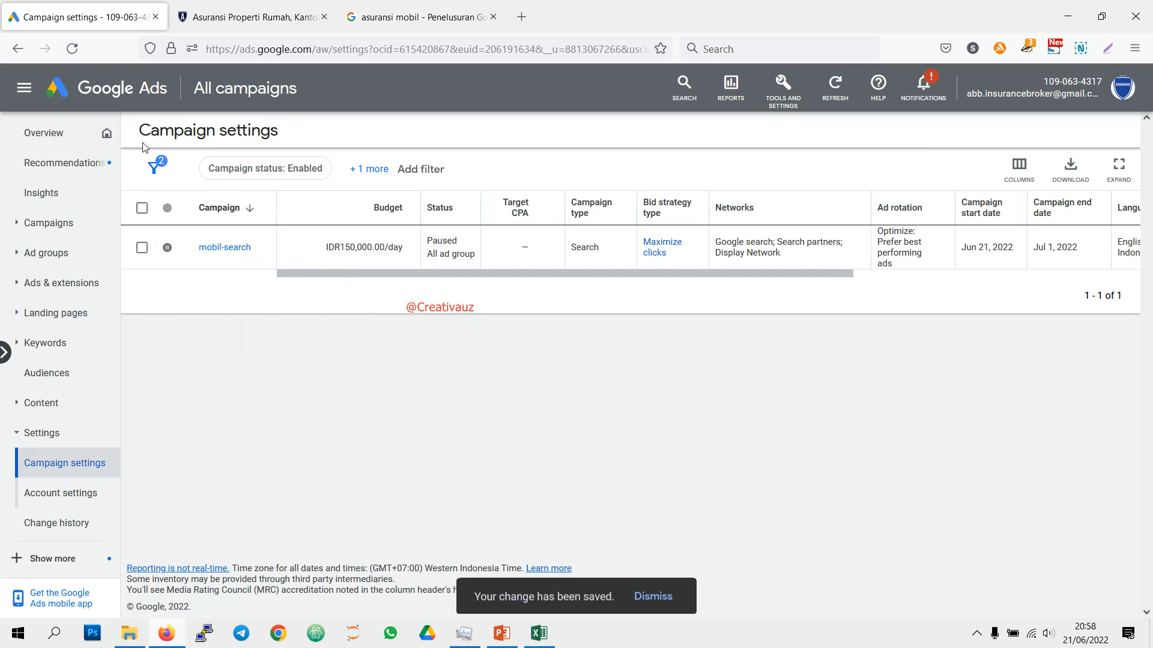
Step: Keep the campaign status filter on Enabled, view the all-campaigns list and return to the account overview
left_click(251, 171)
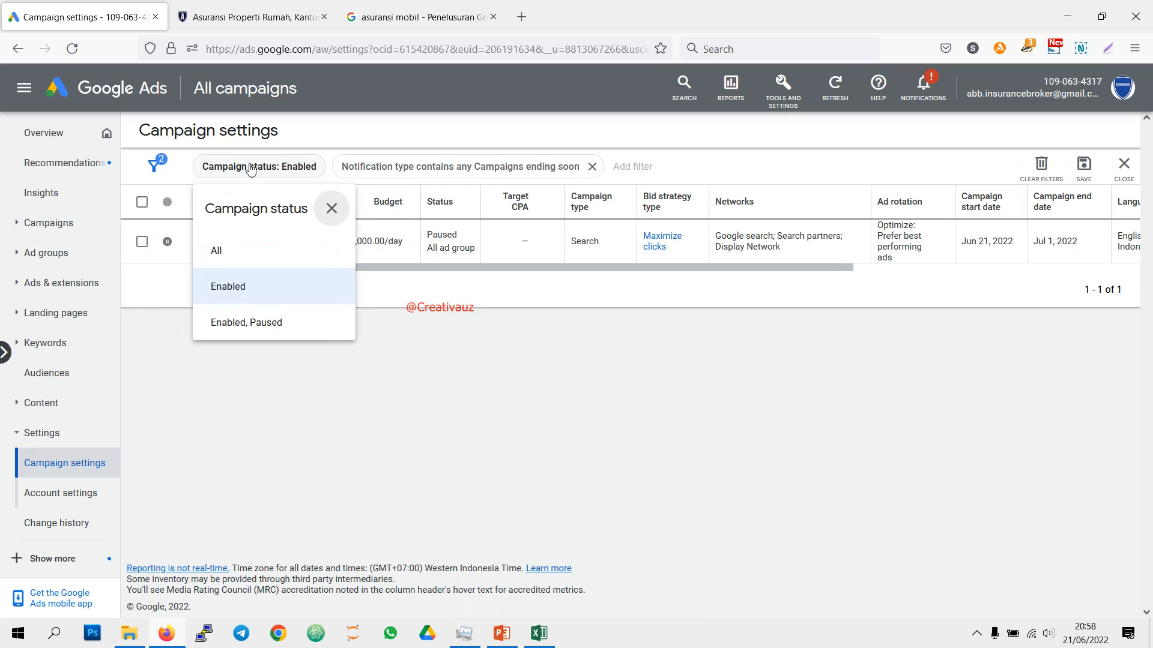
left_click(236, 297)
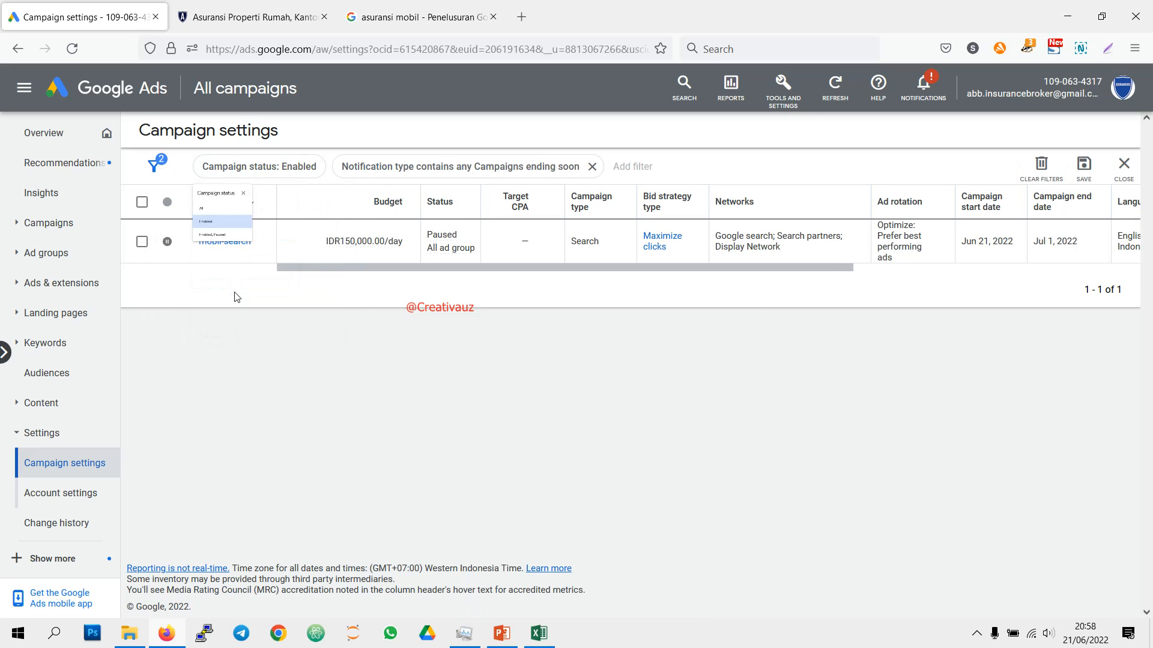
left_click(213, 89)
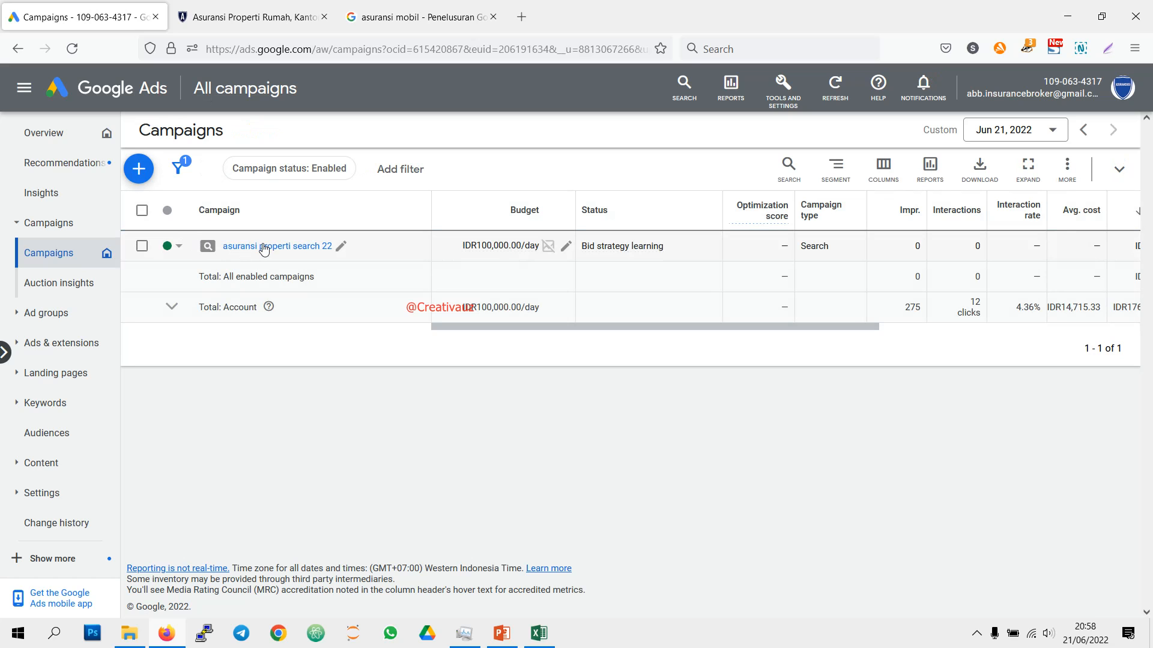
left_click(79, 133)
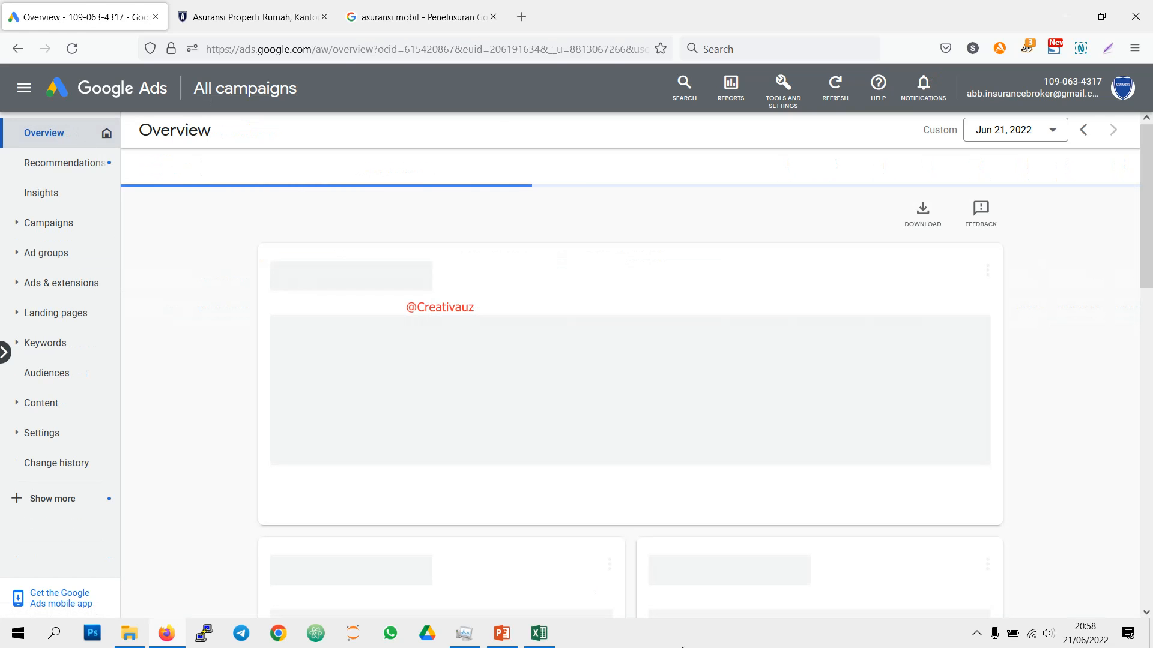
Step: Switch to the Menjalankan Campaign.pptx presentation in PowerPoint and show the "On Running Campaign" slide
left_click(509, 640)
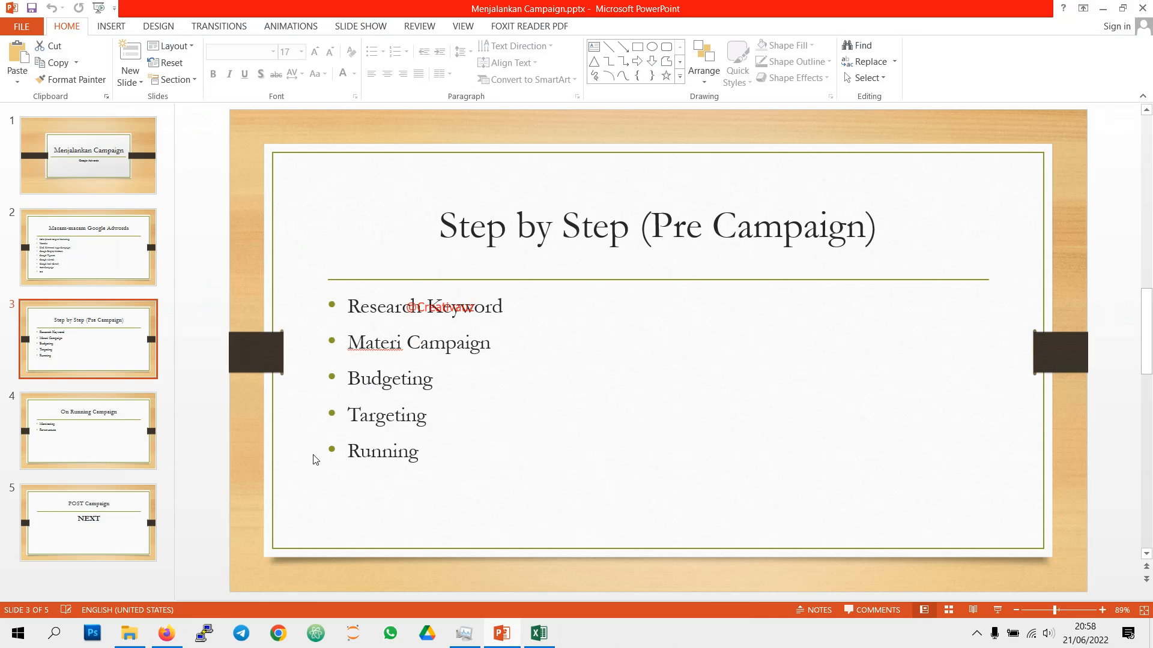
left_click(139, 447)
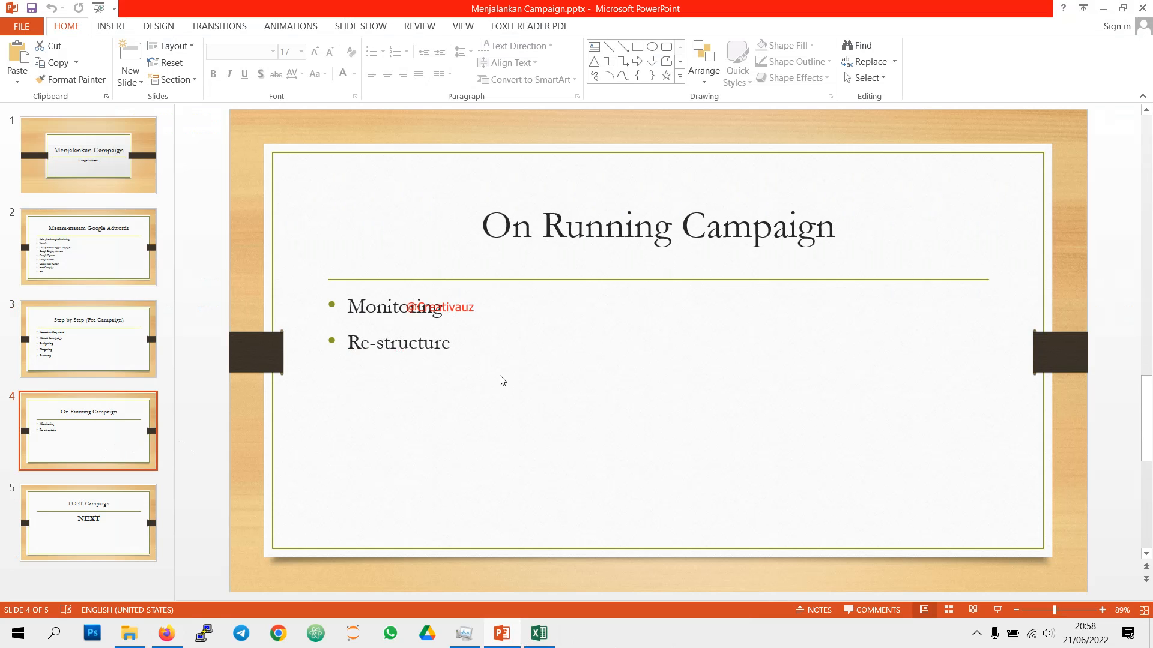